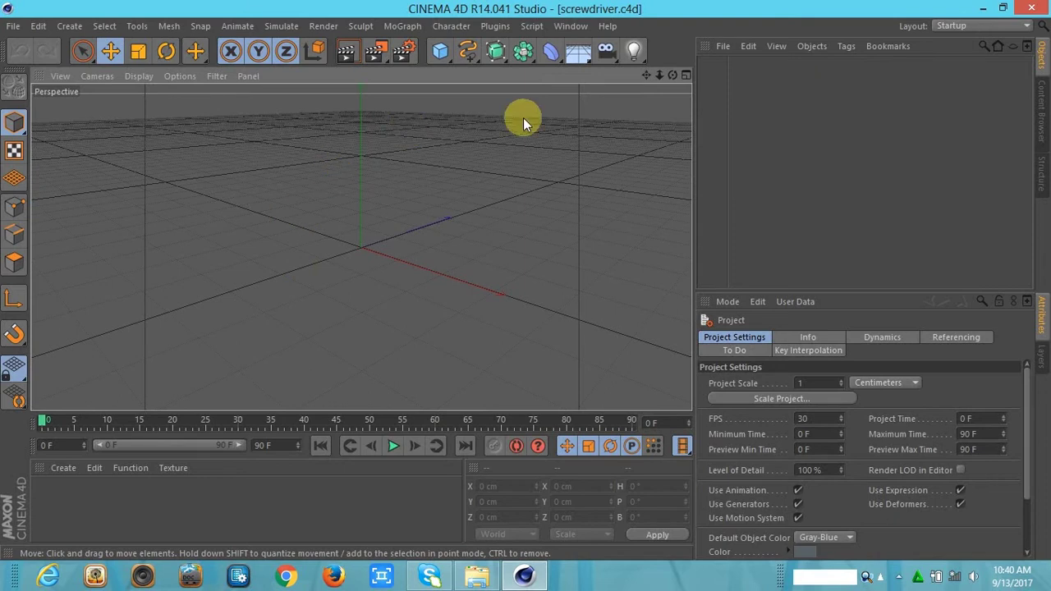
Maximize the Front view and open its viewport configuration at the background image settings
left_click(684, 76)
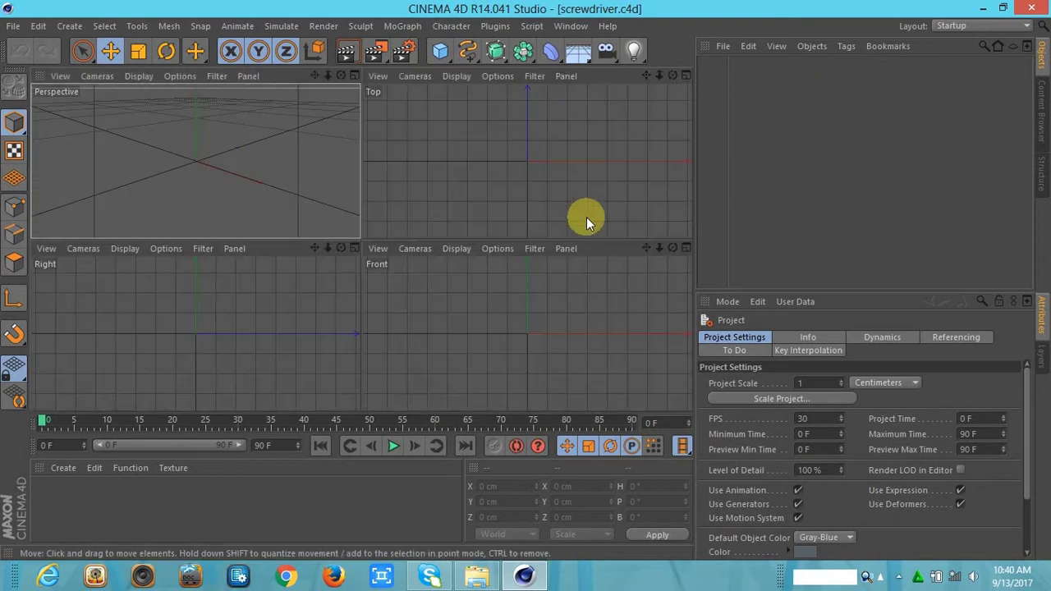
left_click(687, 246)
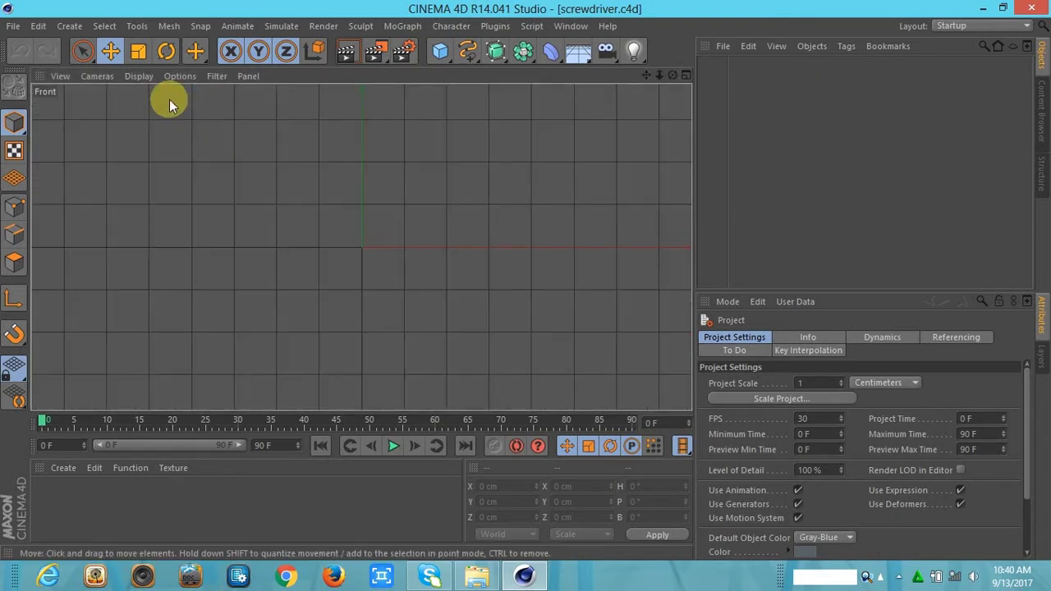
left_click(170, 75)
left_click(206, 353)
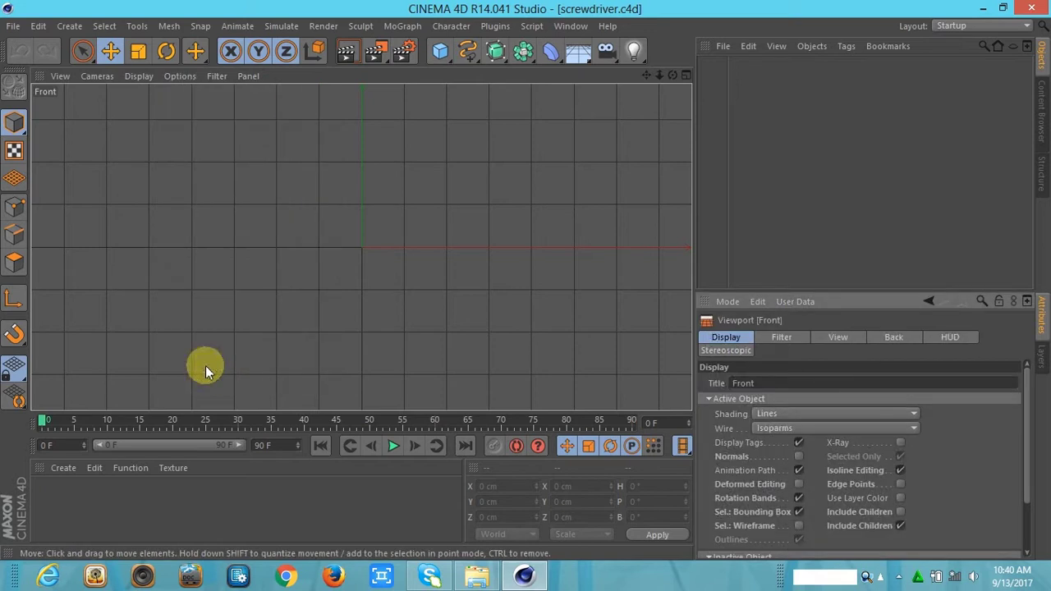
left_click(895, 339)
Load screw.png as the Front view background image and hide the grid
left_click(1003, 399)
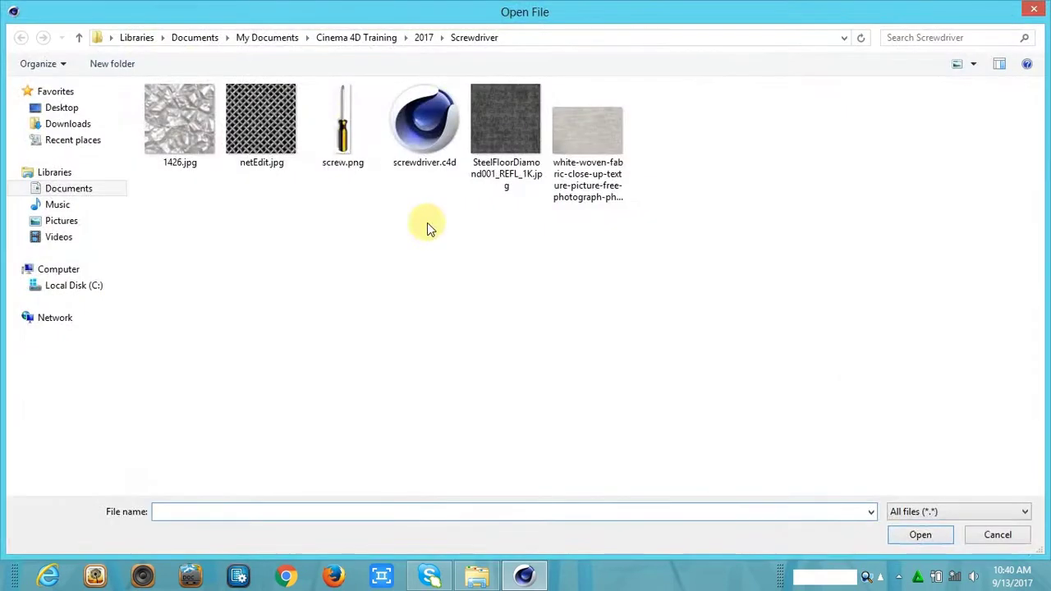
double_click(337, 144)
left_click_drag(659, 74, 624, 75)
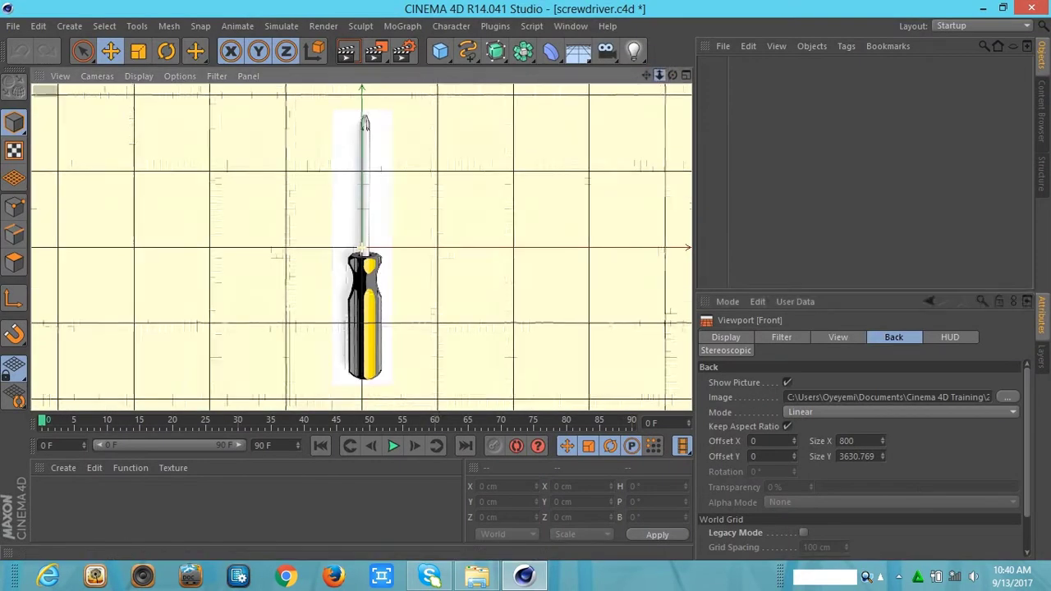
left_click(215, 75)
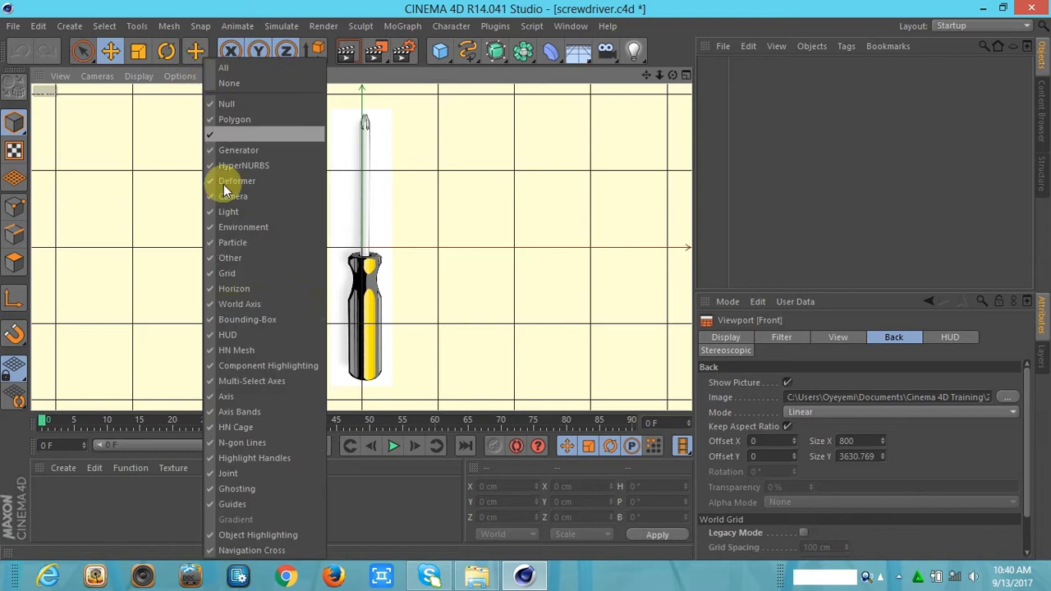
left_click(231, 272)
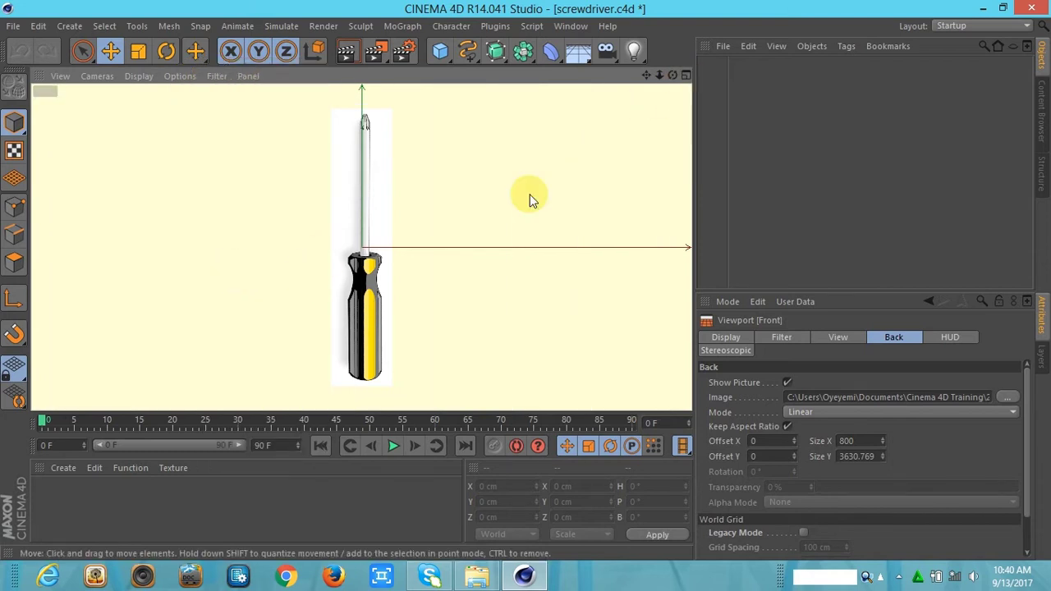
Maximize the Front view again and zoom and pan to frame the screwdriver
left_click(686, 78)
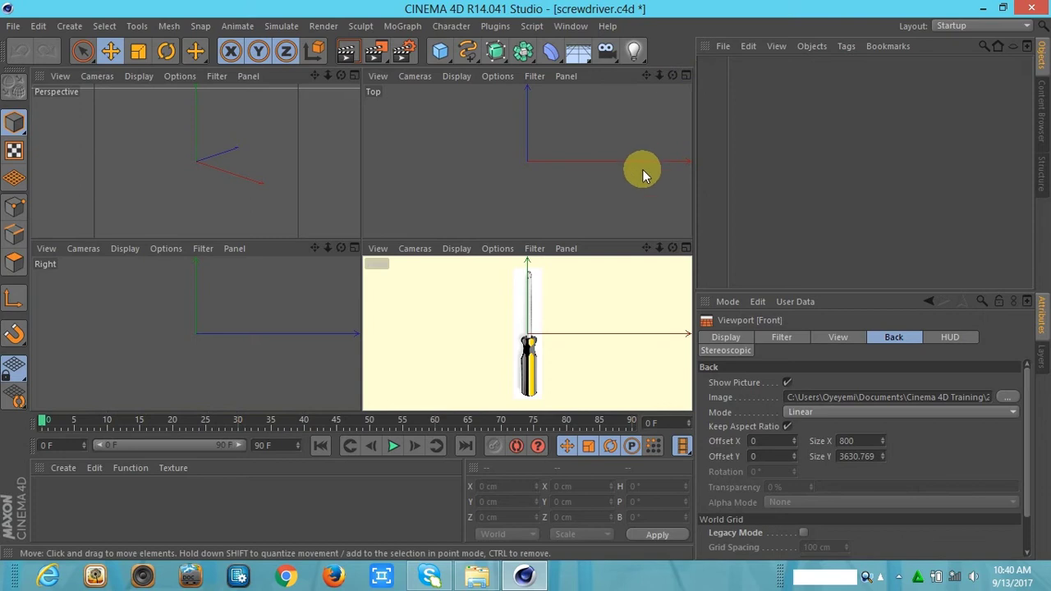
left_click(686, 249)
left_click_drag(660, 75, 675, 78)
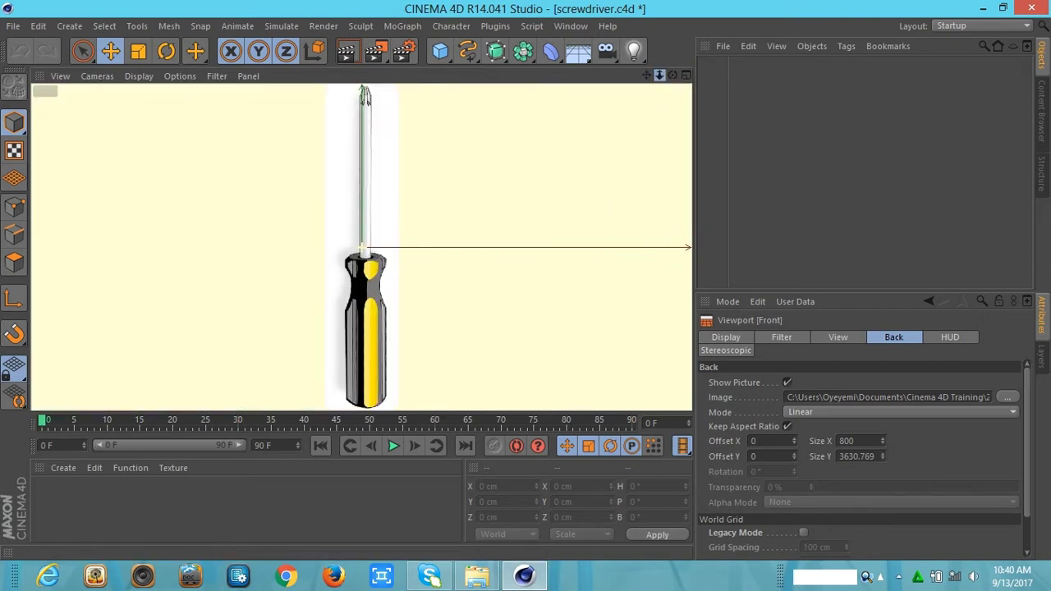
left_click_drag(648, 77, 639, 119)
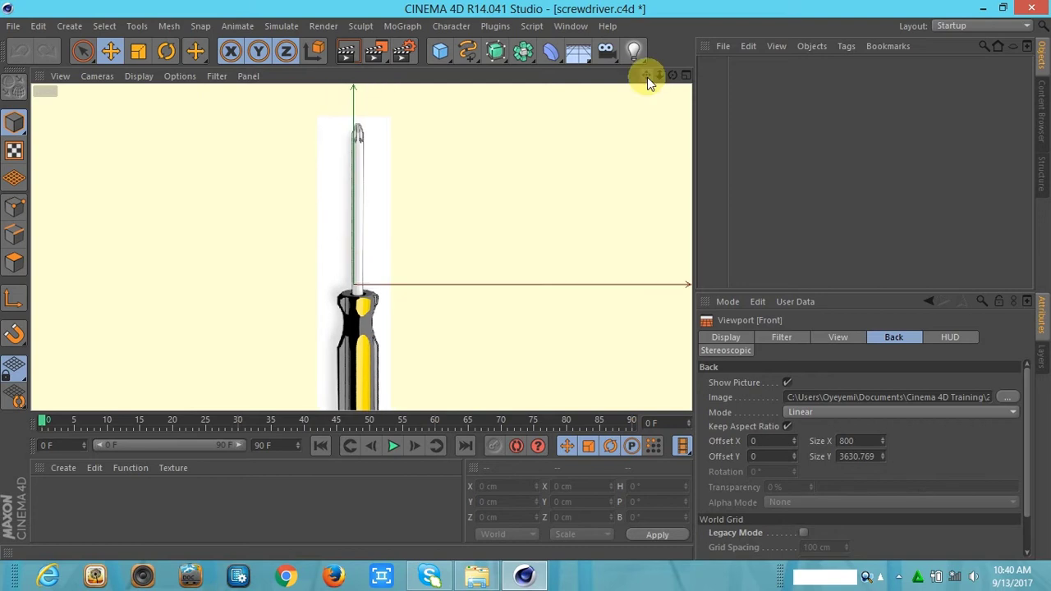
left_click(478, 62)
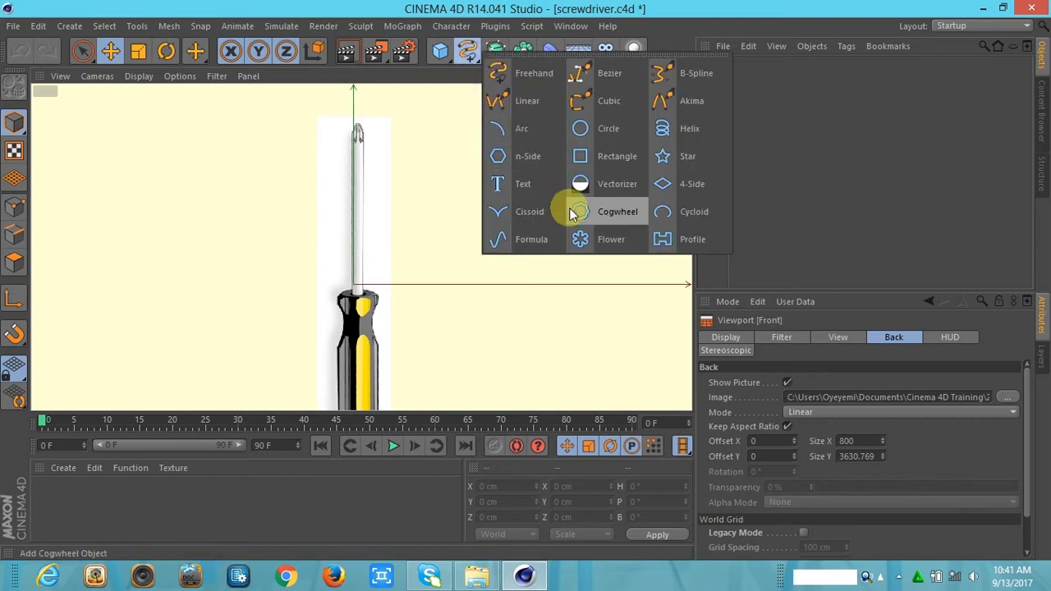
Add a Cogwheel spline with 5 teeth and inner, middle, outer radii of 108, 138, 138 cm
left_click(573, 214)
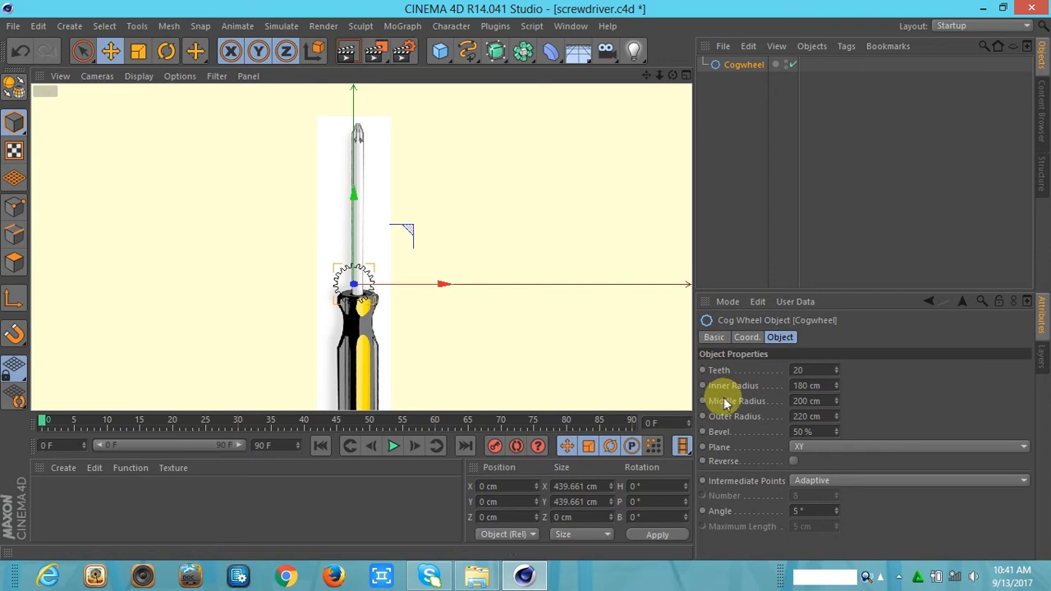
double_click(816, 368)
type("6")
key("Return")
double_click(801, 370)
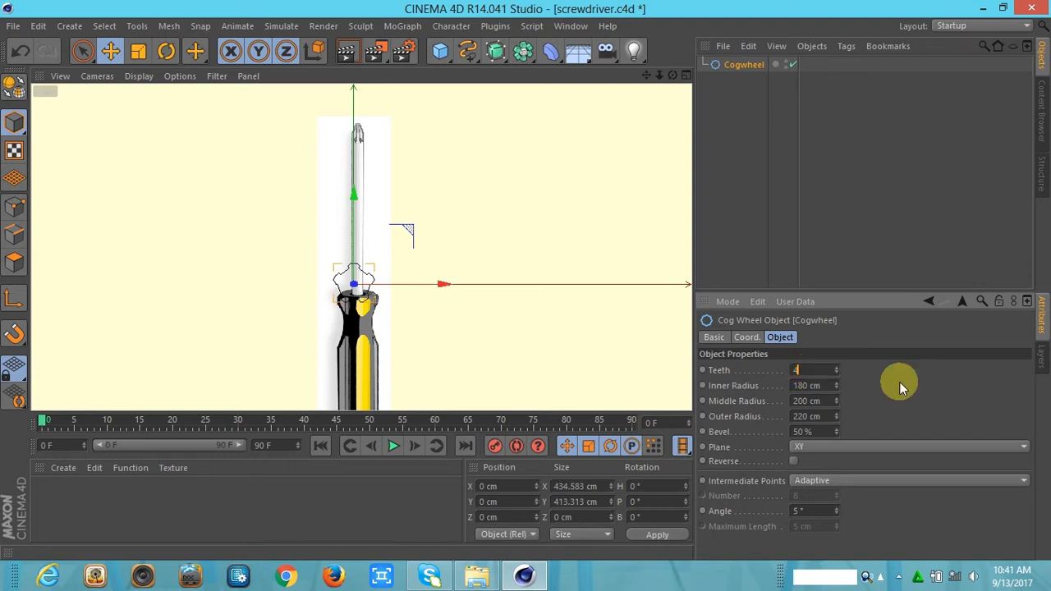
left_click(837, 389)
left_click_drag(837, 403, 839, 427)
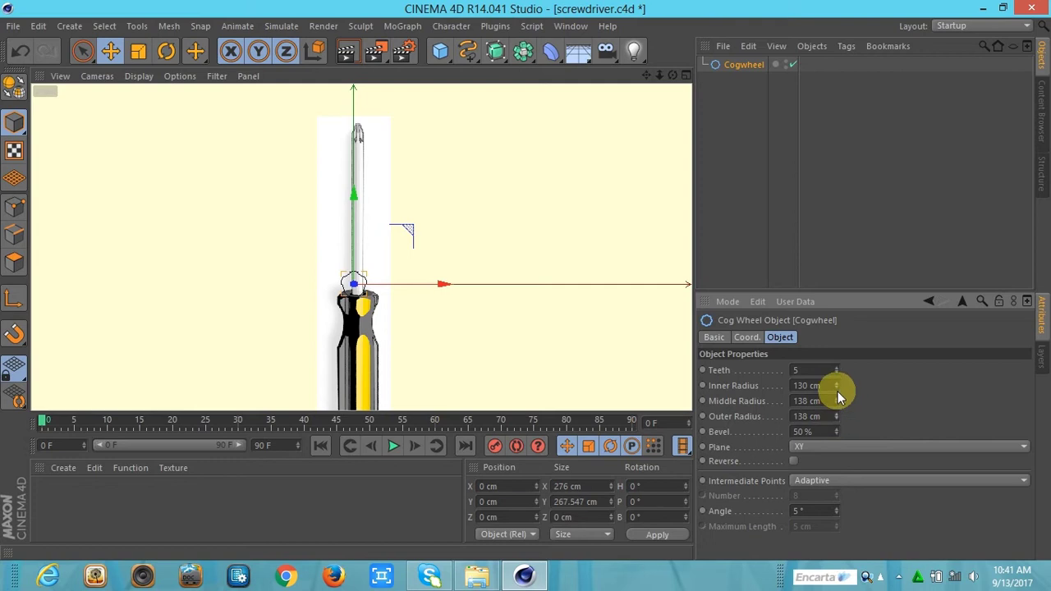
left_click_drag(837, 386, 837, 394)
Lay the cogwheel in the XZ plane and move it up onto the screwdriver tip
left_click(802, 448)
left_click(804, 489)
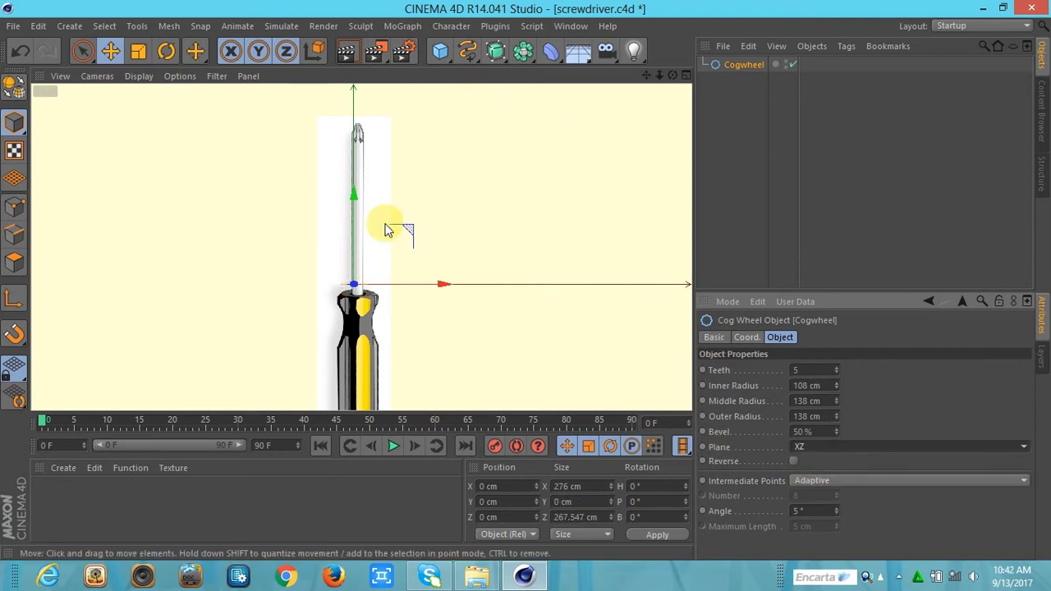
left_click_drag(356, 199, 356, 66)
left_click_drag(356, 148, 355, 125)
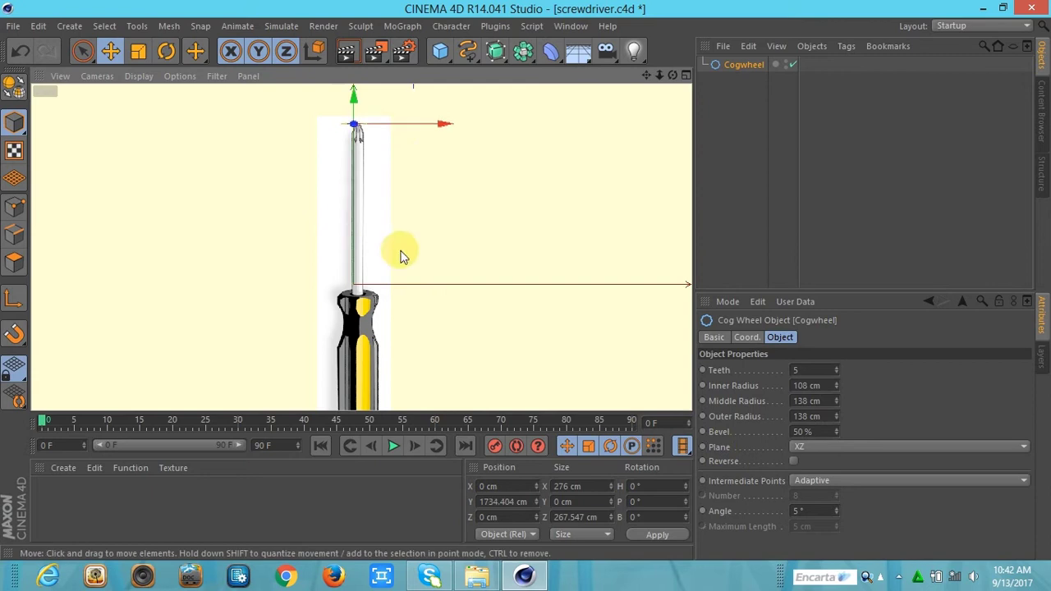
left_click_drag(446, 129, 452, 135)
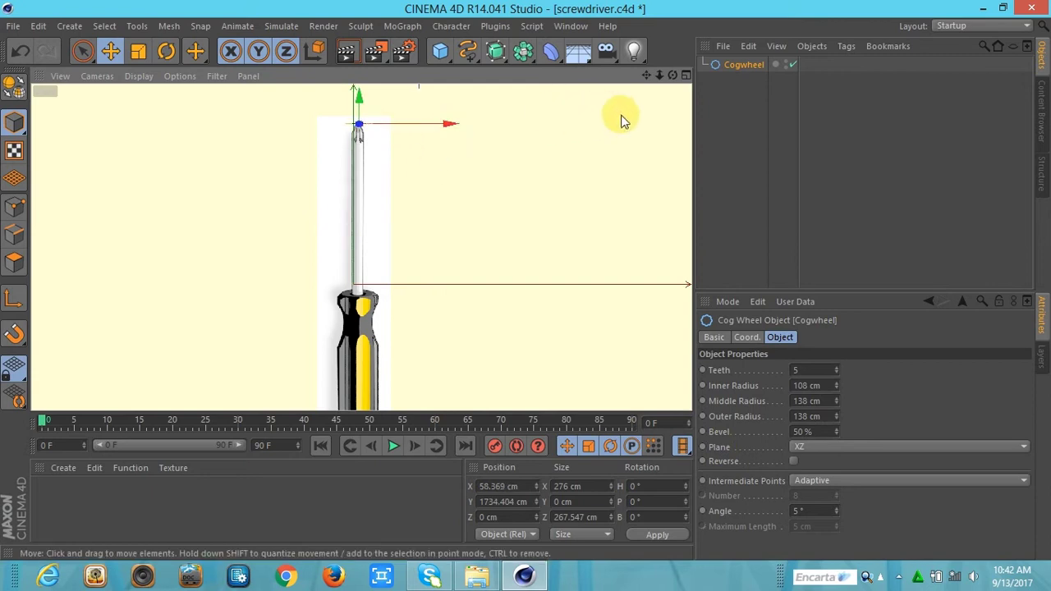
left_click(685, 76)
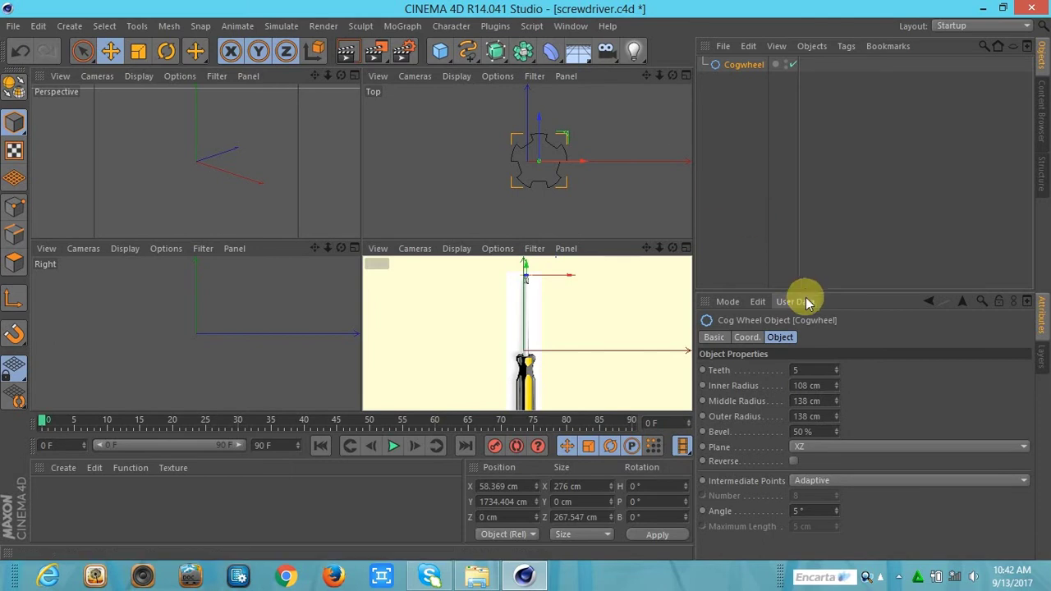
Reduce the cogwheel's inner radius to 93 cm and middle radius to 114 cm
left_click(838, 389)
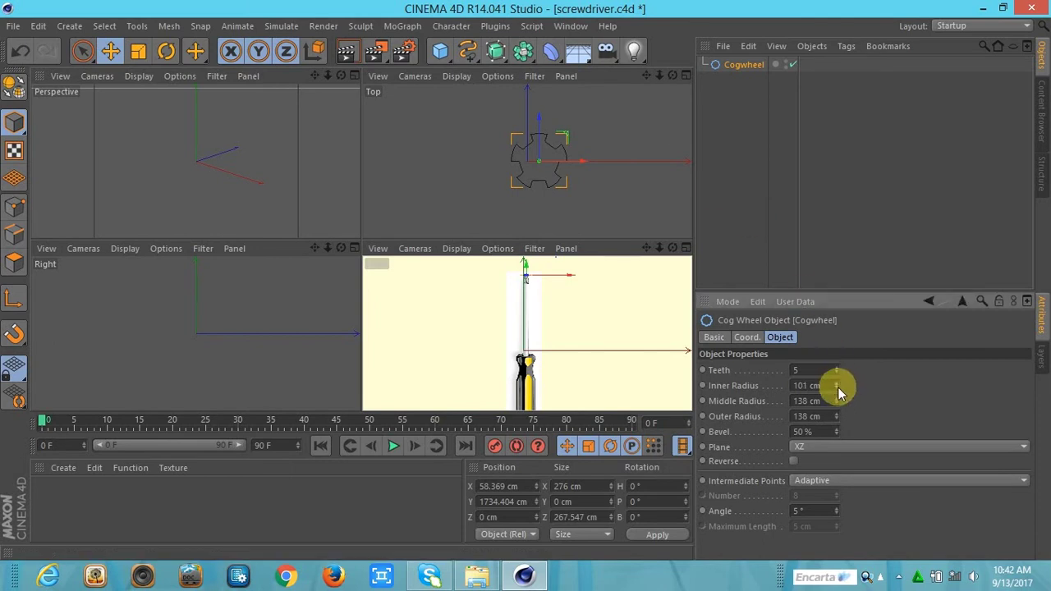
left_click_drag(837, 386, 839, 408)
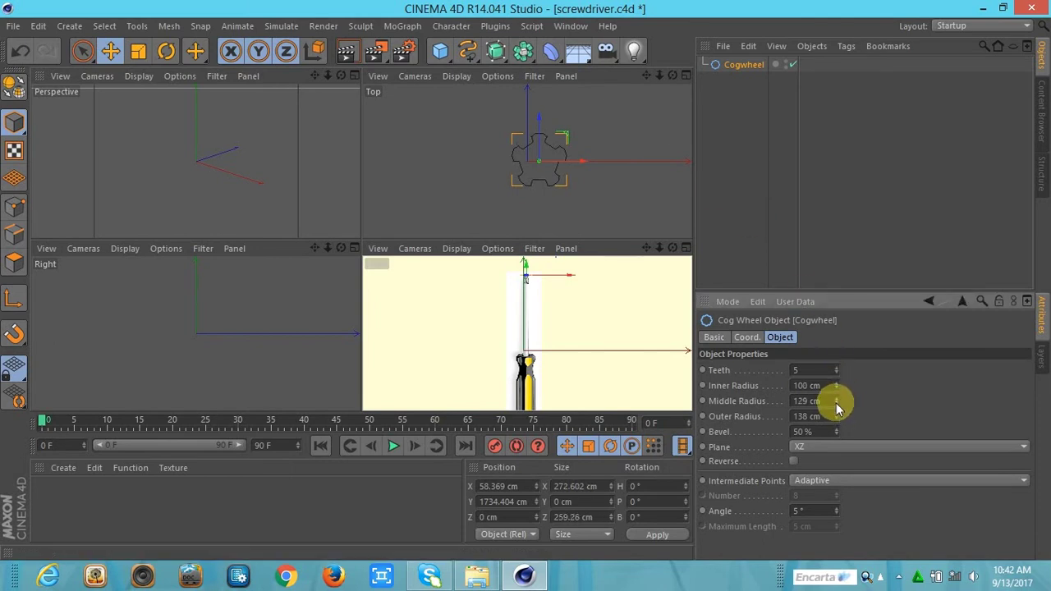
left_click_drag(838, 404, 838, 406)
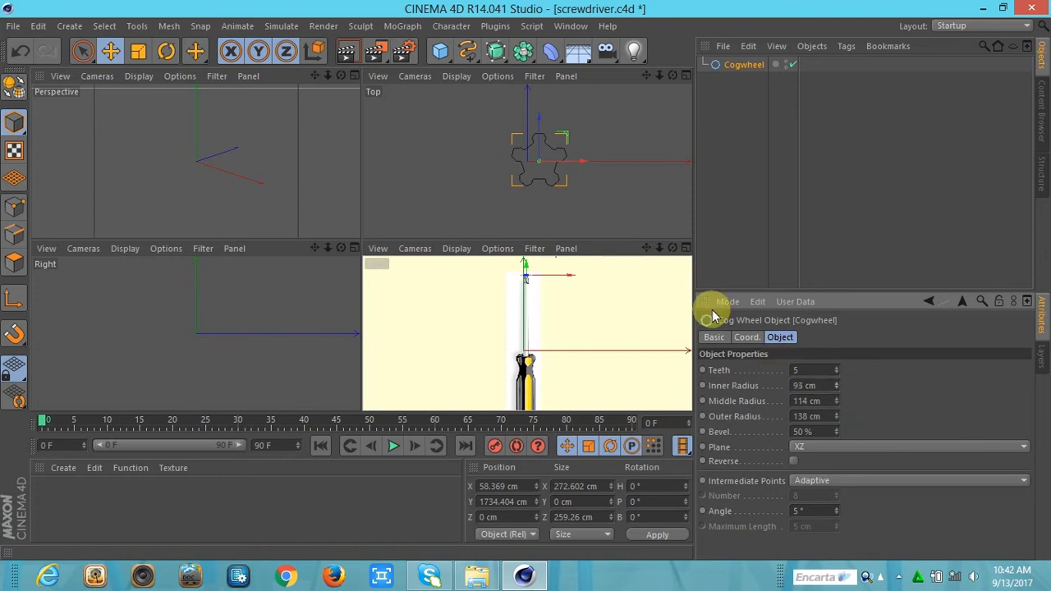
left_click(686, 249)
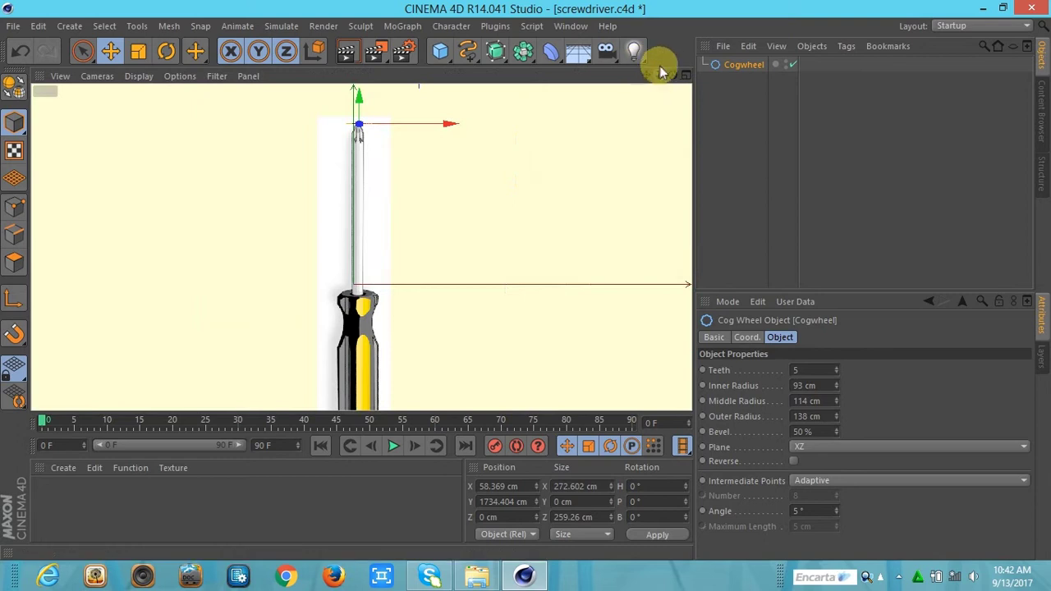
left_click_drag(659, 75, 647, 74)
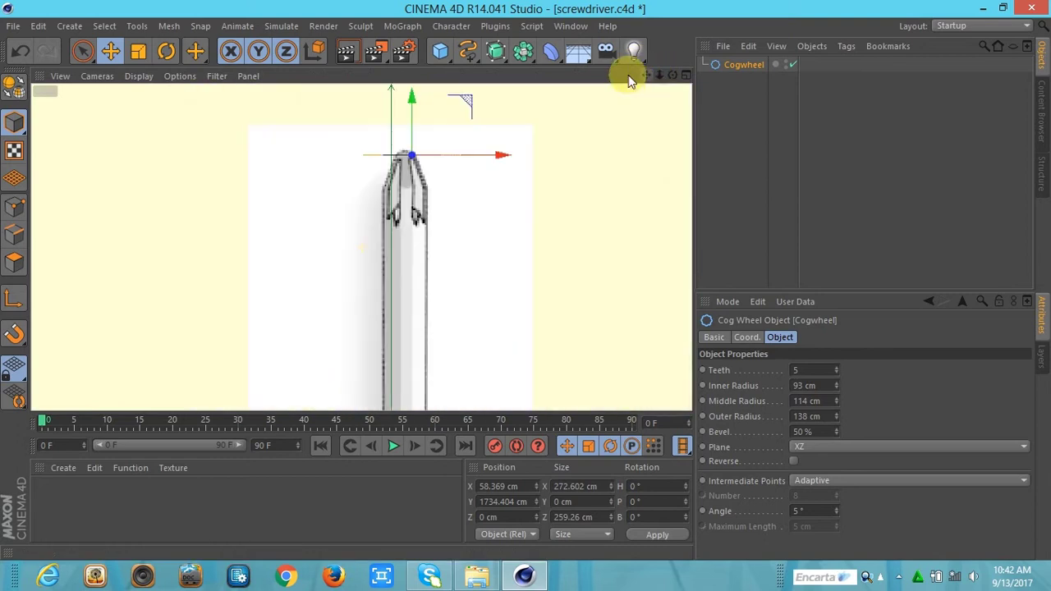
Scale the cogwheel down and raise it slightly to fit the shaft tip
left_click(138, 51)
mouse_move(425, 201)
left_mouse_down()
mouse_move(464, 363)
mouse_move(420, 193)
left_mouse_up()
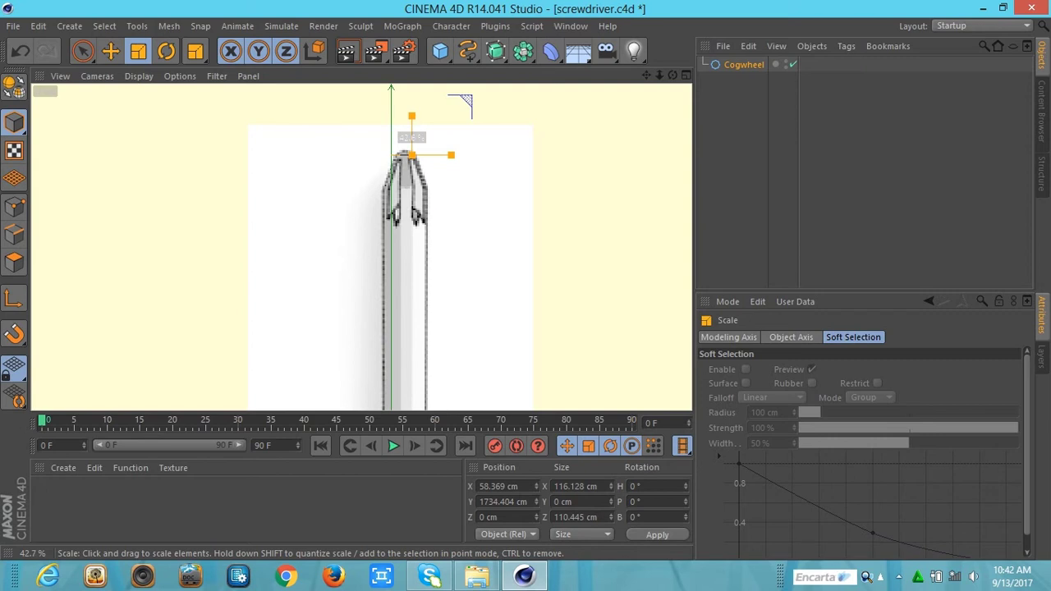
left_click_drag(441, 204, 460, 308)
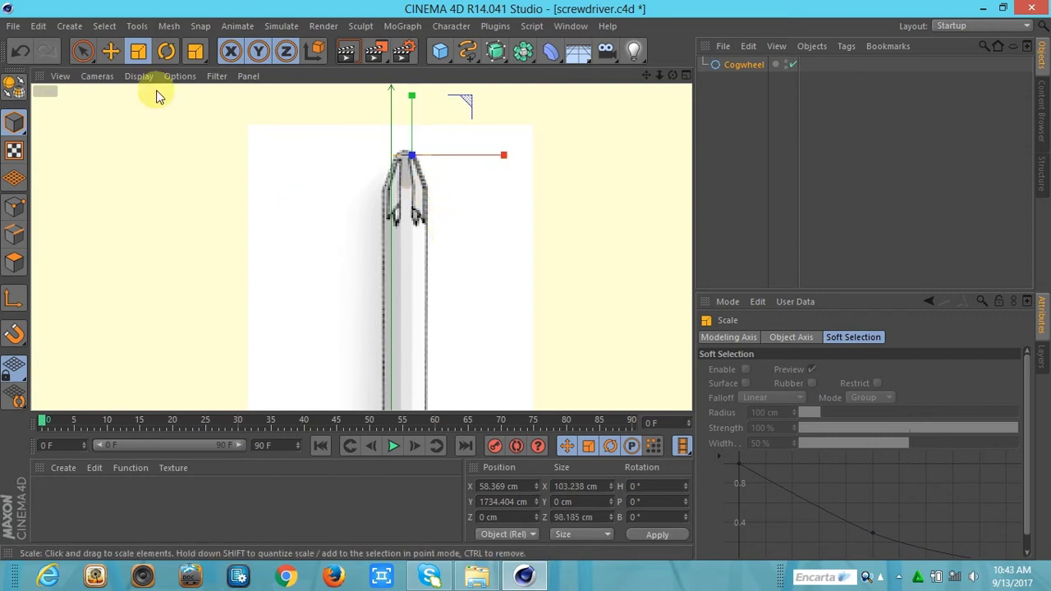
left_click(110, 51)
left_click_drag(409, 108, 413, 98)
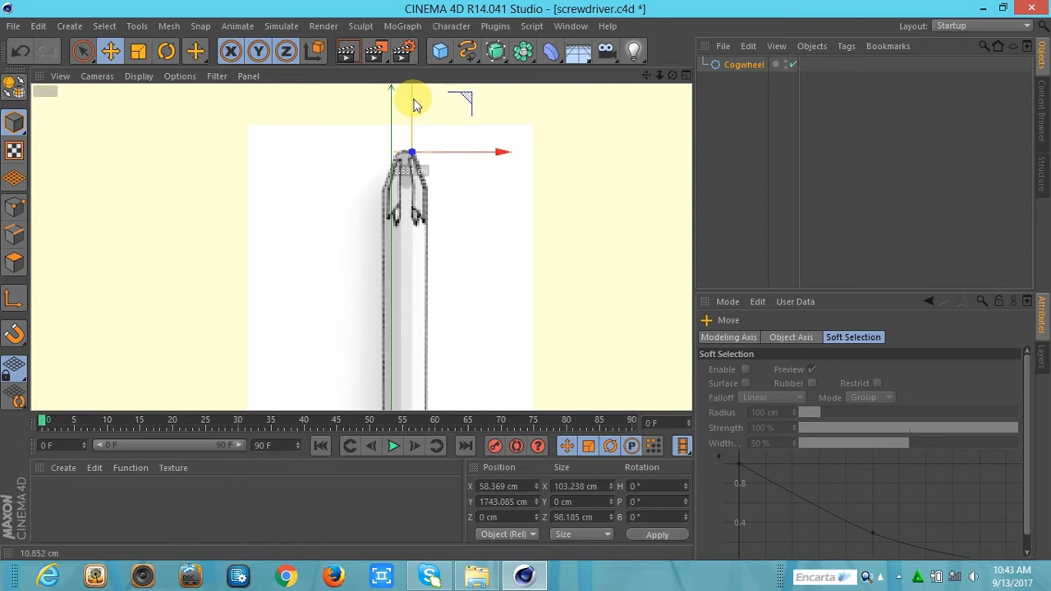
left_click(136, 54)
left_click_drag(418, 227, 628, 310)
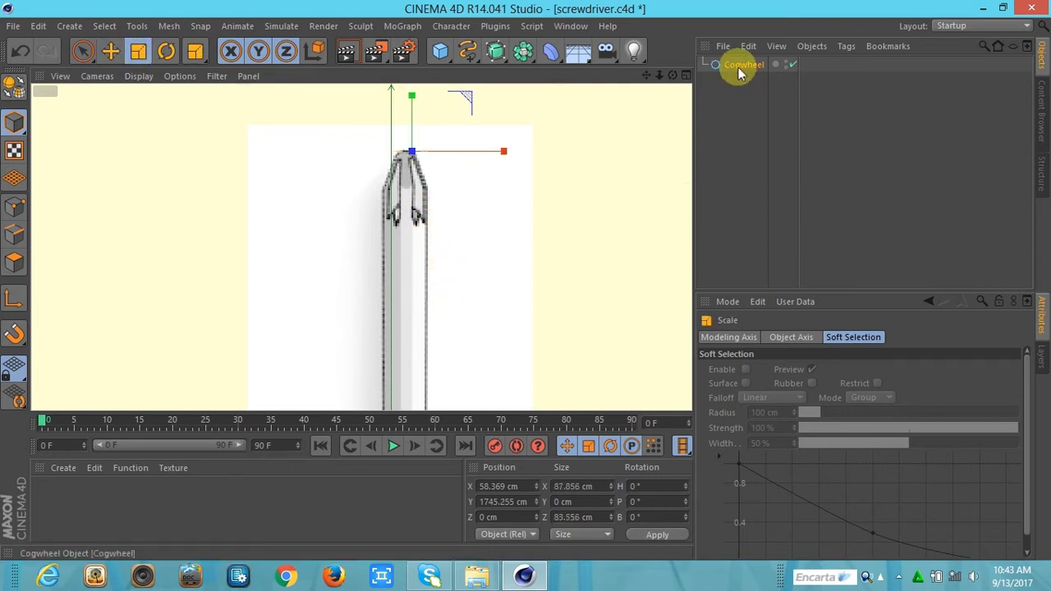
Delete the duplicate cogwheel copy and shift the remaining cogwheel slightly right
left_click_drag(741, 65, 741, 91, "ctrl")
left_click(110, 51)
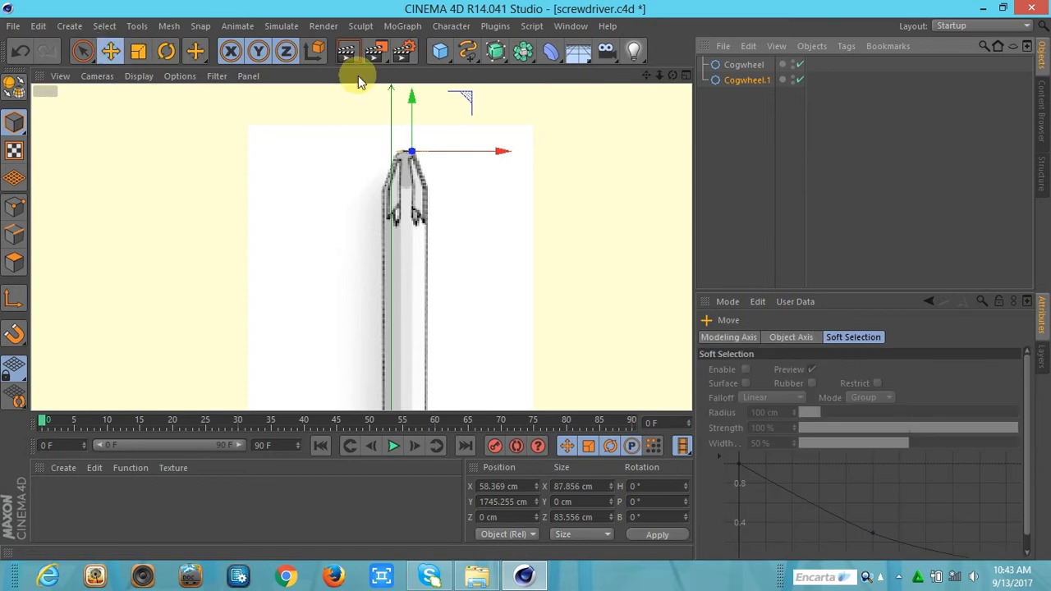
key("Delete")
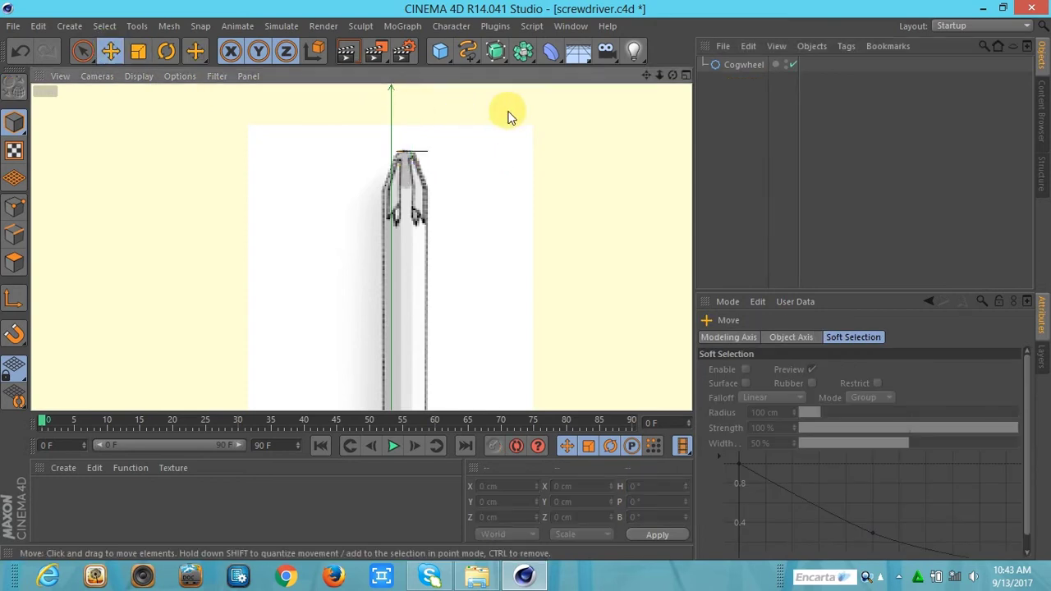
left_click(722, 64)
left_click_drag(489, 153, 502, 156)
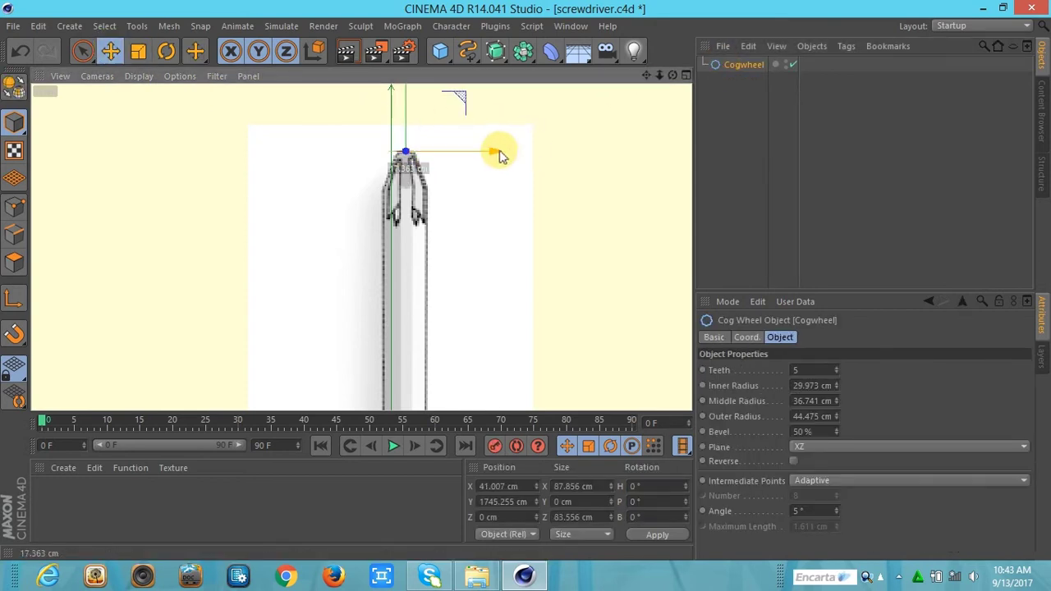
Shrink the cogwheel to about 64 cm across
left_click(138, 51)
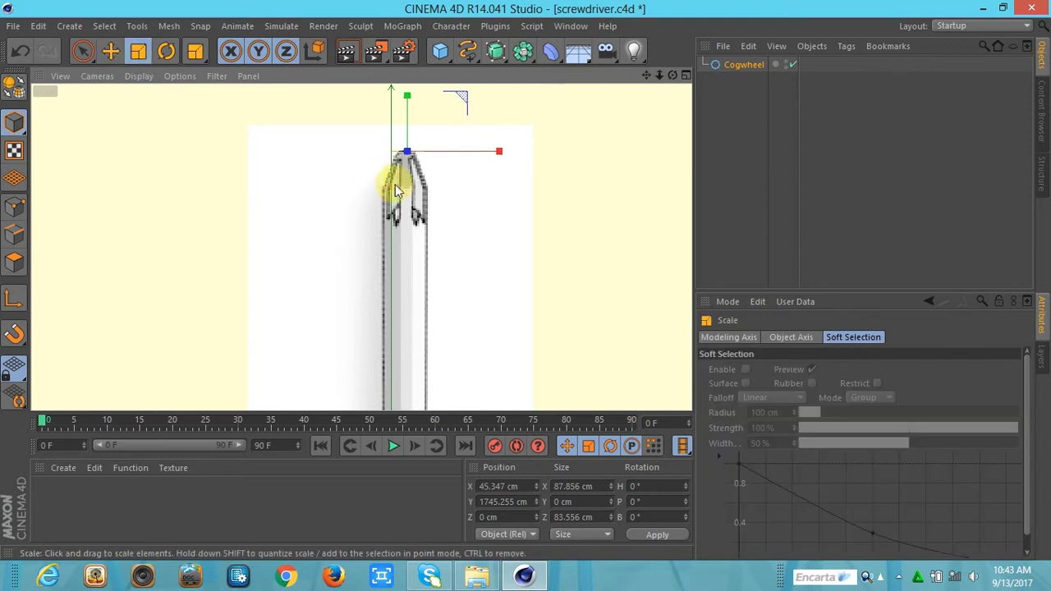
left_click_drag(413, 176, 402, 156)
left_click(465, 129)
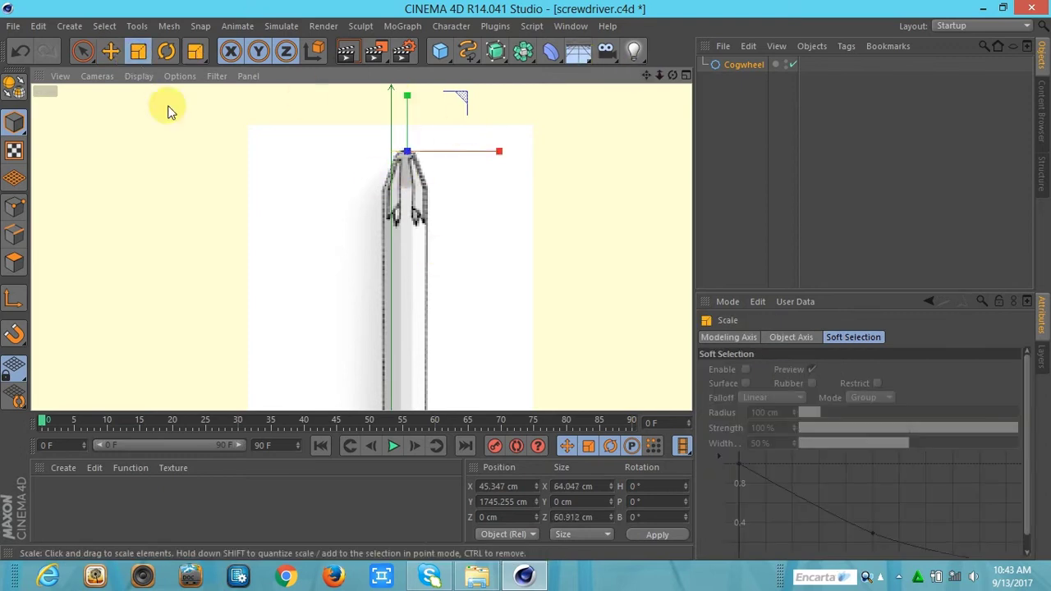
left_click(116, 50)
left_click(499, 218)
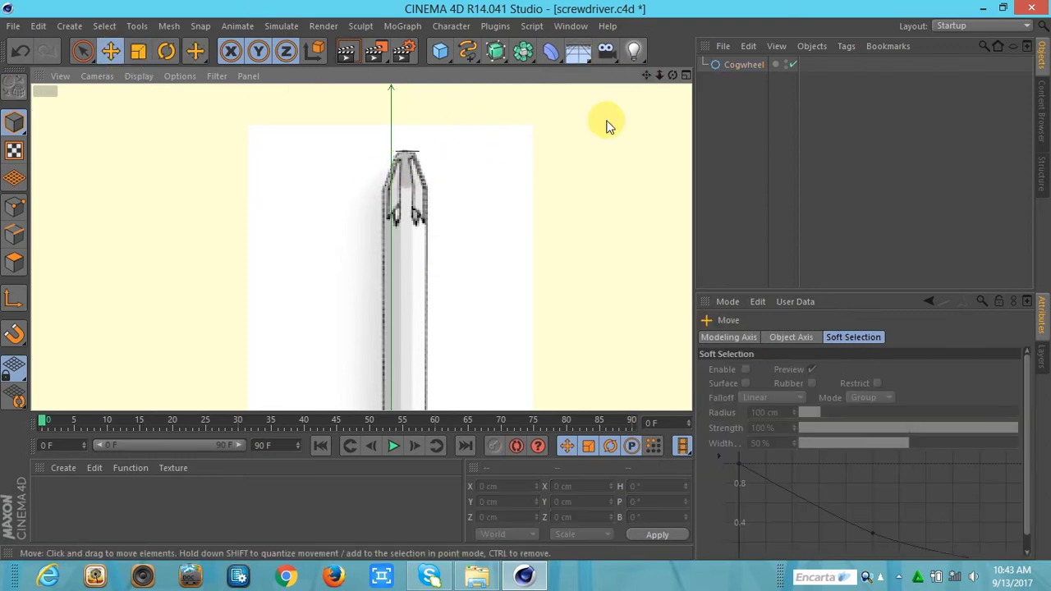
left_click(739, 66)
Shrink the cogwheel further to about 54 cm and nudge it slightly left
left_click(138, 54)
left_click_drag(411, 168, 489, 376)
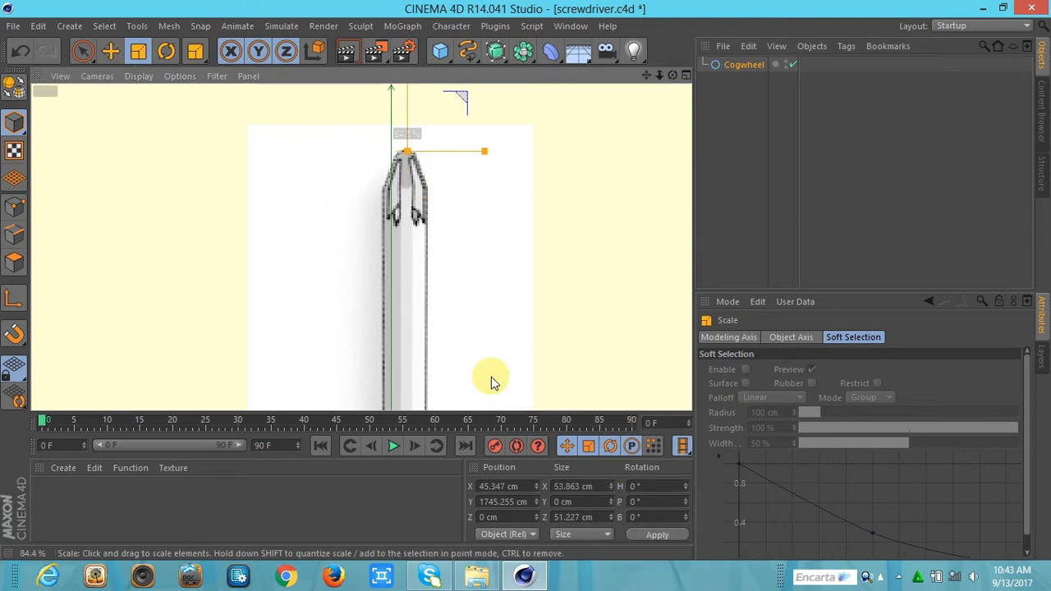
left_click(110, 51)
left_click_drag(506, 152, 503, 157)
left_click(723, 120)
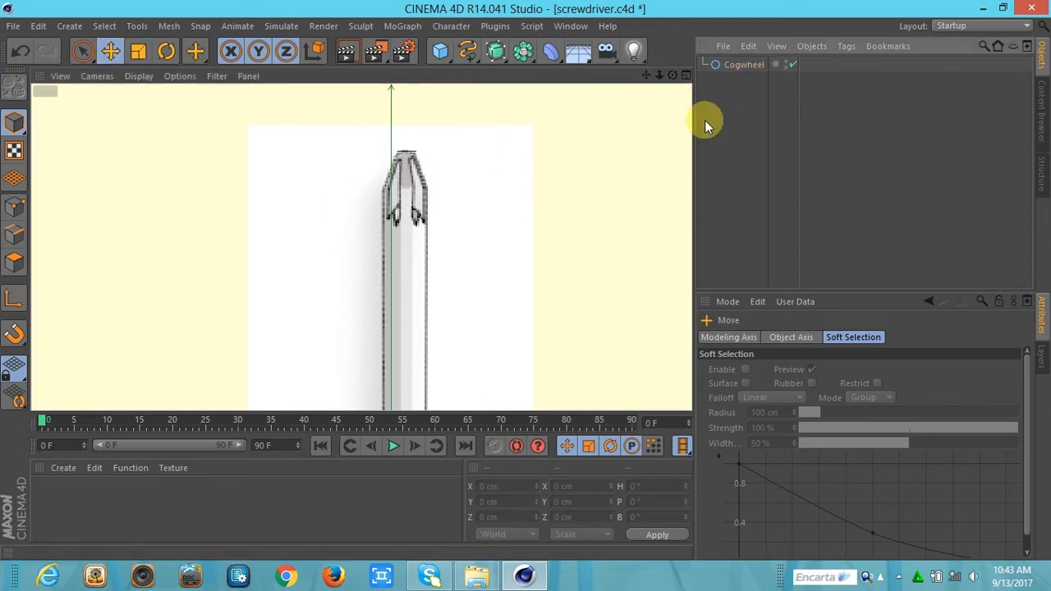
left_click(735, 65)
Check the cogwheel in the four-view layout and the maximized top view
left_click(686, 75)
left_click(686, 82)
left_click(686, 76)
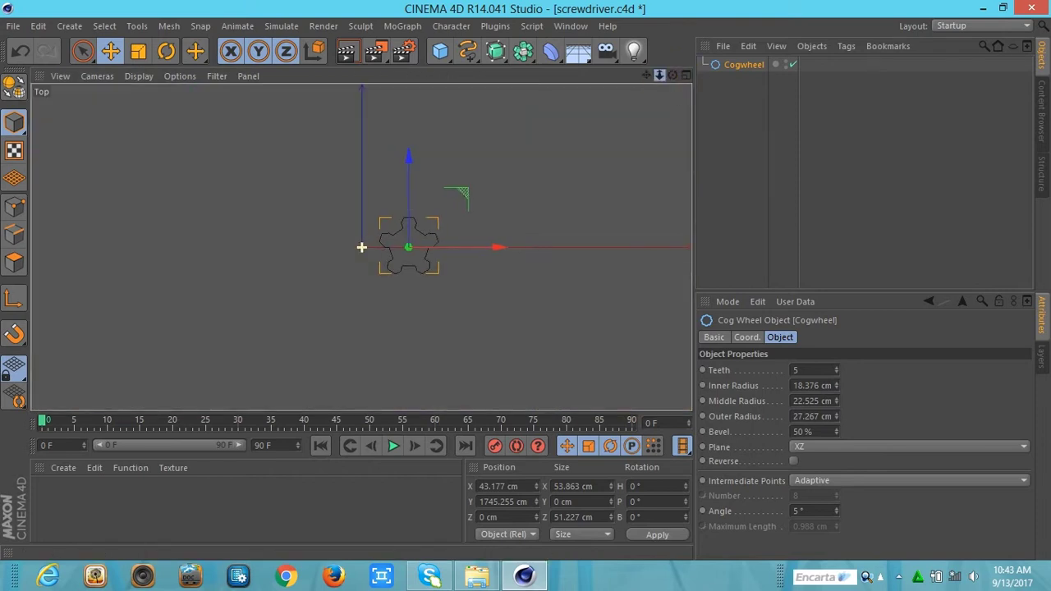
left_click(686, 75)
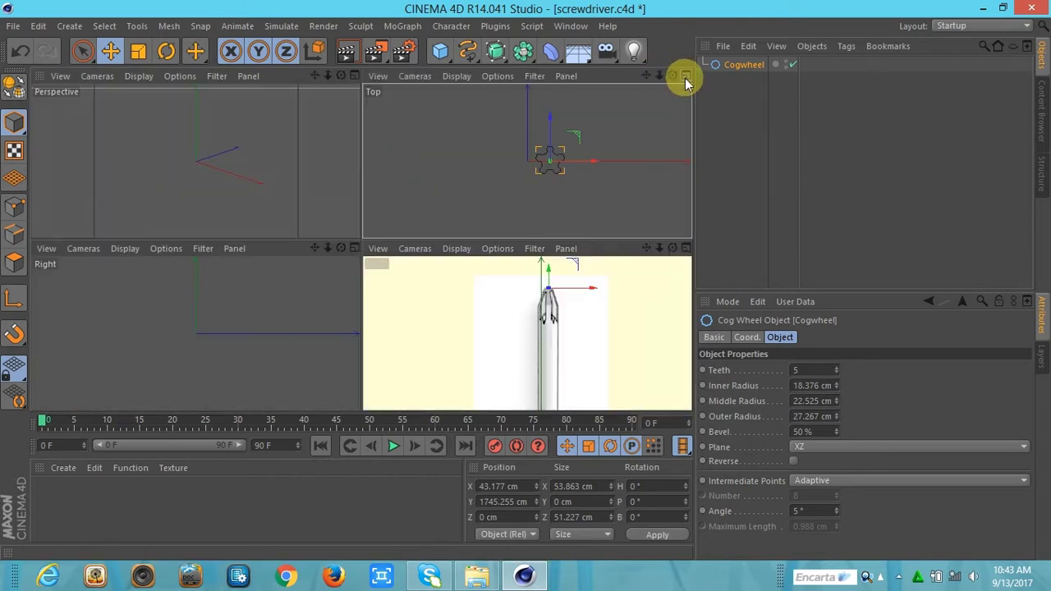
Duplicate the cogwheel as Cogwheel.1, move it down the shaft, and enlarge it to about 132 cm
left_click(686, 248)
left_click_drag(749, 70, 750, 85, "ctrl")
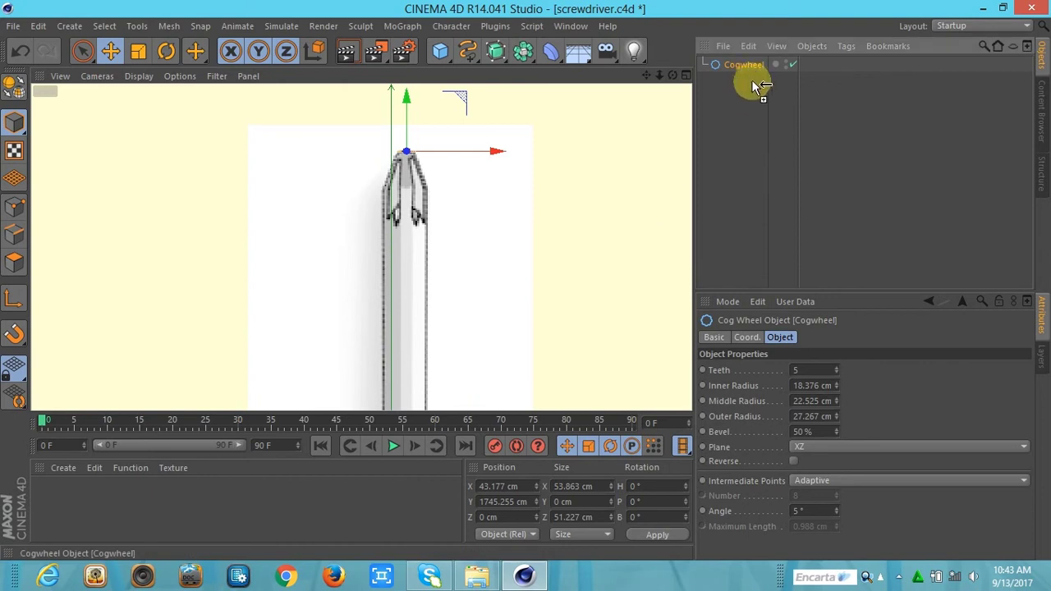
left_click_drag(411, 105, 414, 140)
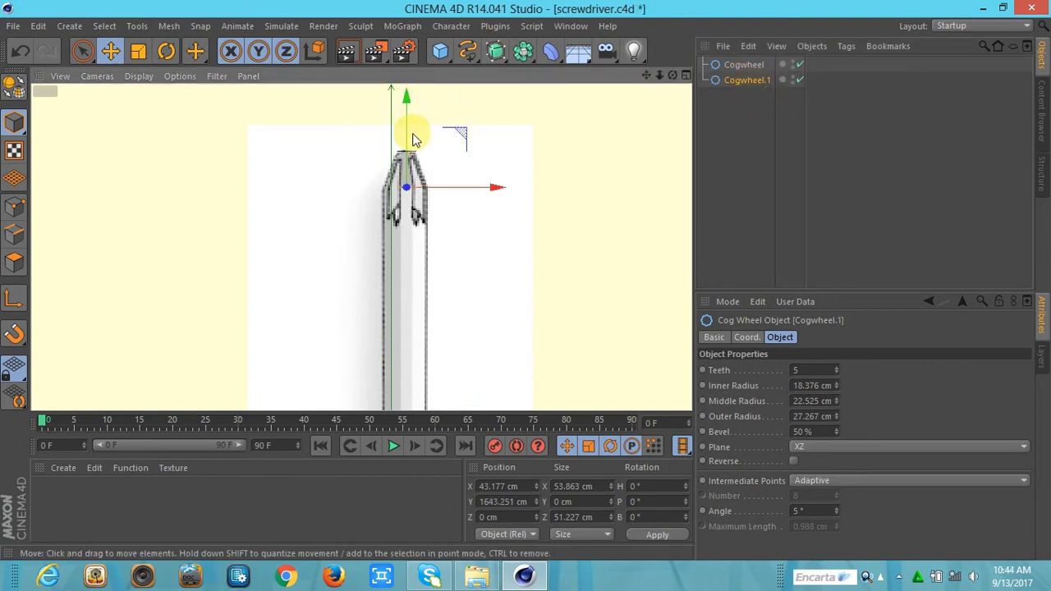
left_click(138, 51)
left_click_drag(410, 205, 525, 206)
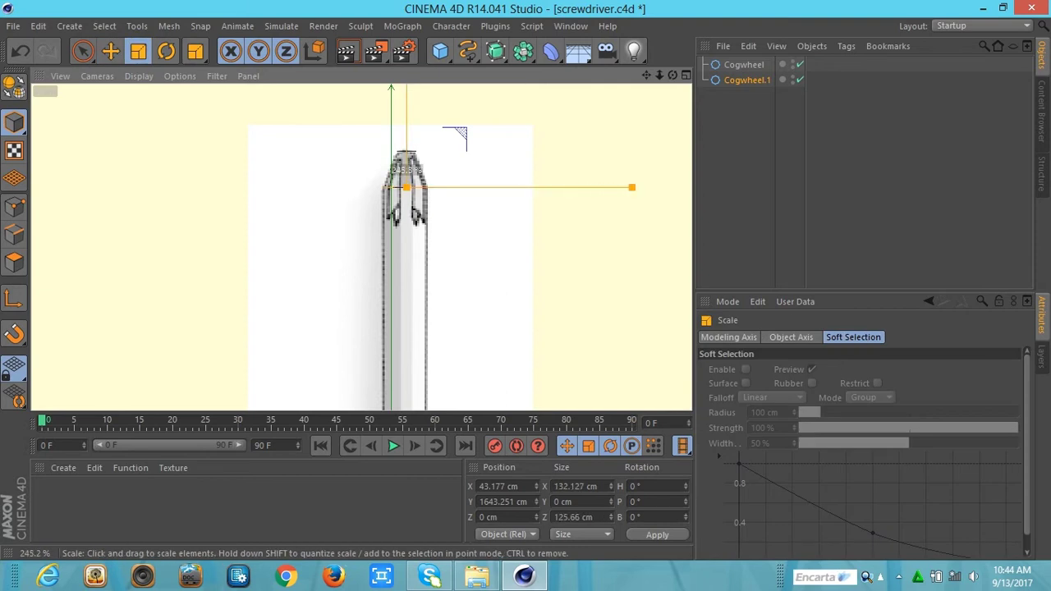
left_click_drag(632, 187, 633, 187)
left_click(686, 75)
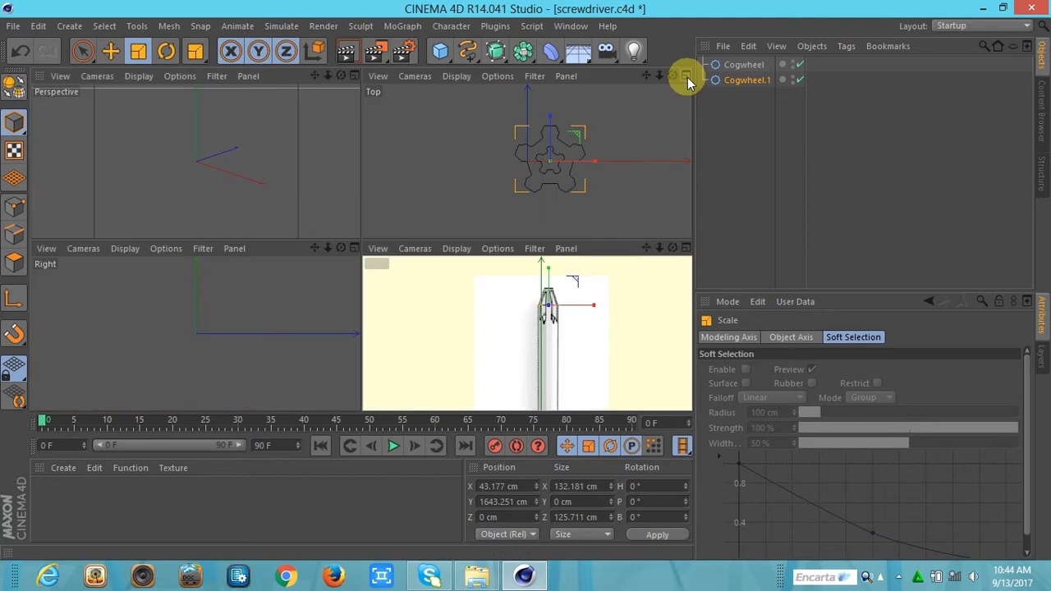
left_click(686, 248)
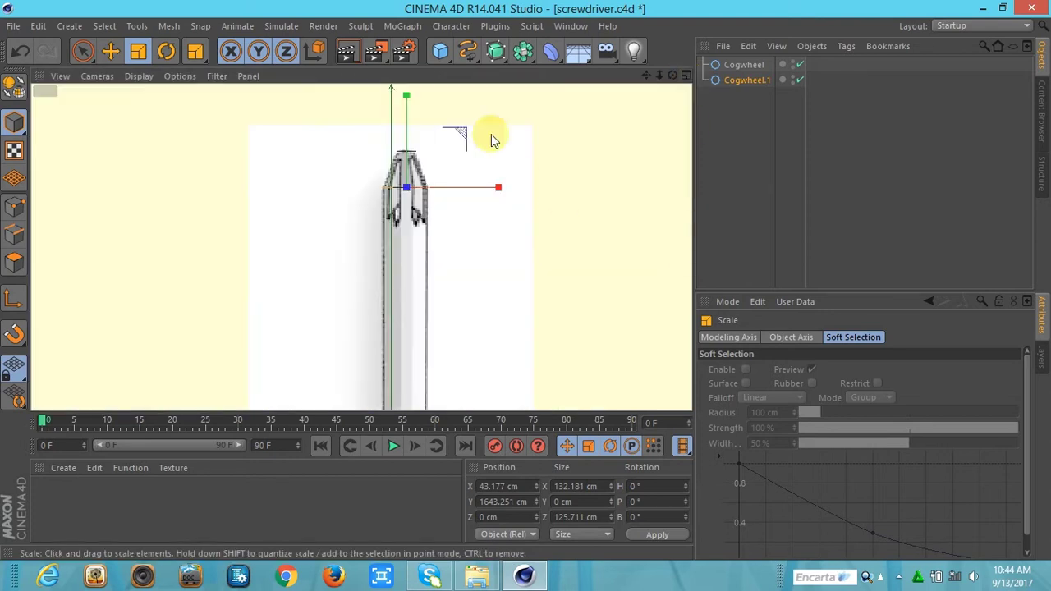
Make a second copy, Cogwheel.2, and move it further down the shaft to Y 1552 cm
left_click(110, 51)
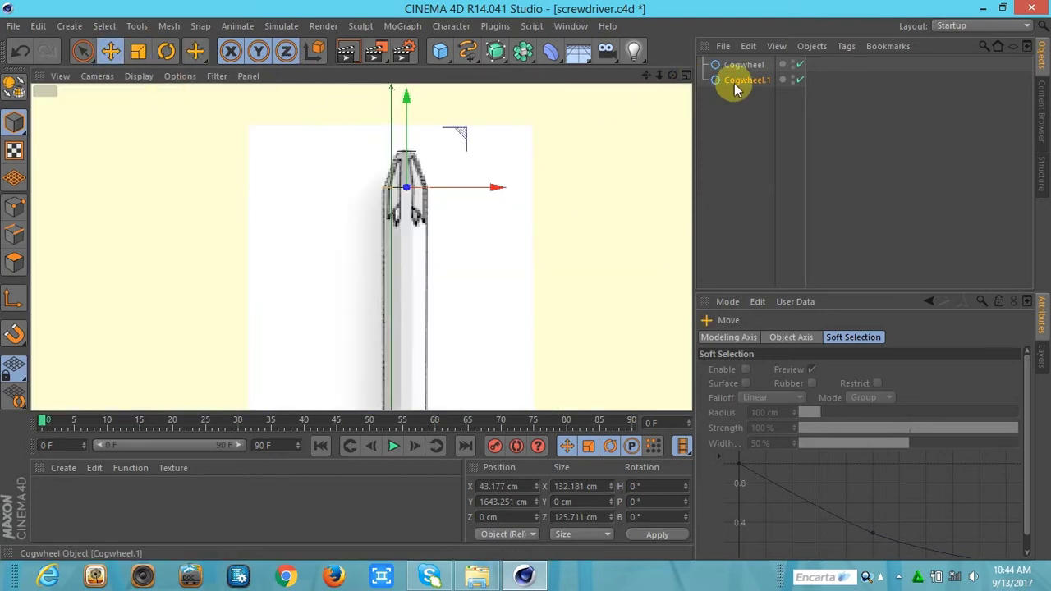
left_click_drag(739, 80, 739, 99, "ctrl")
left_click_drag(411, 110, 413, 136)
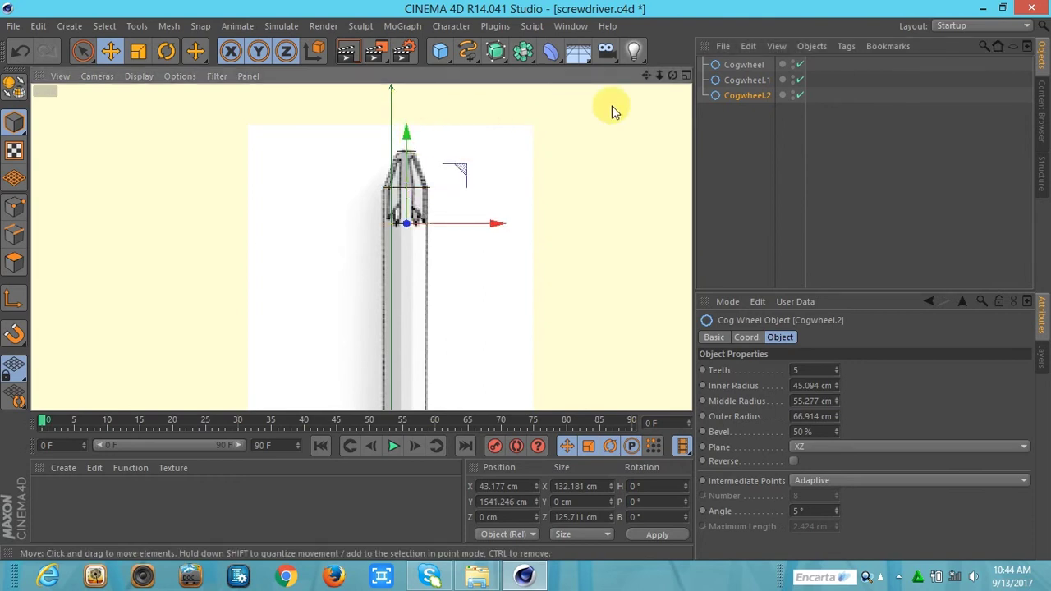
left_click_drag(406, 140, 407, 136)
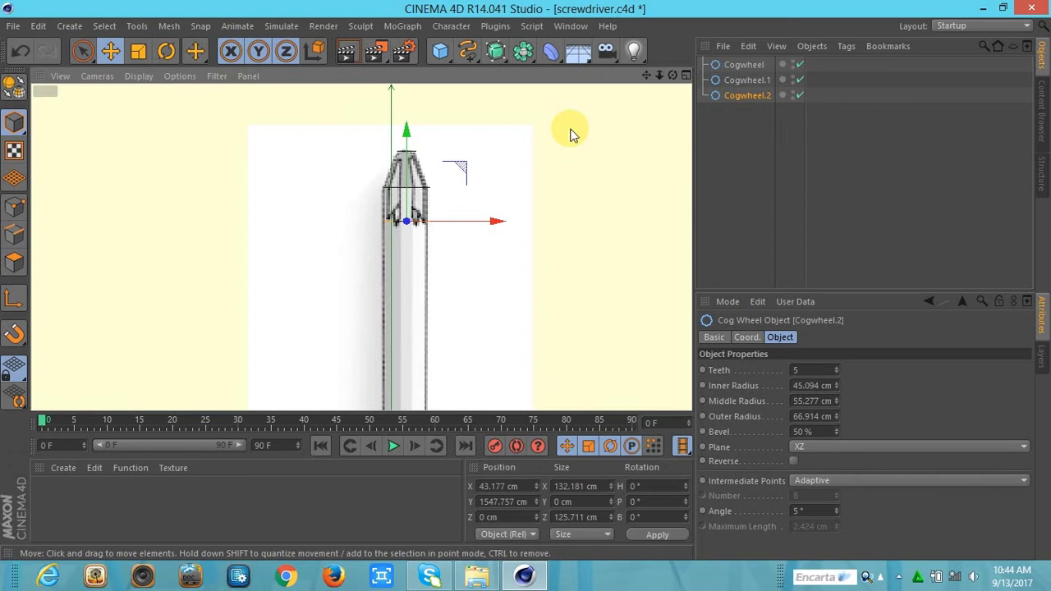
left_click_drag(575, 131, 578, 129)
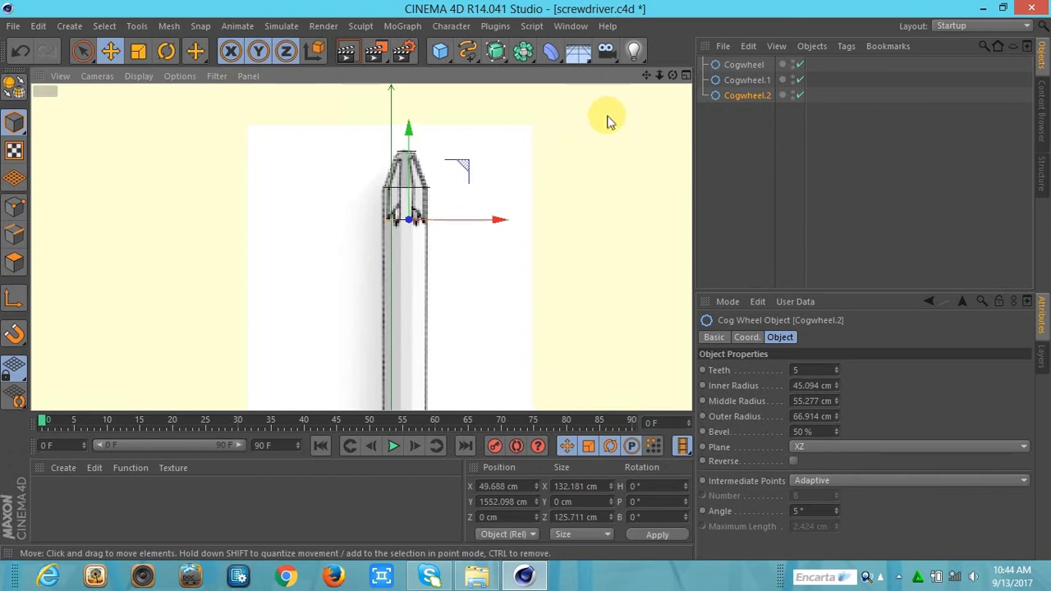
left_click_drag(479, 64, 572, 130)
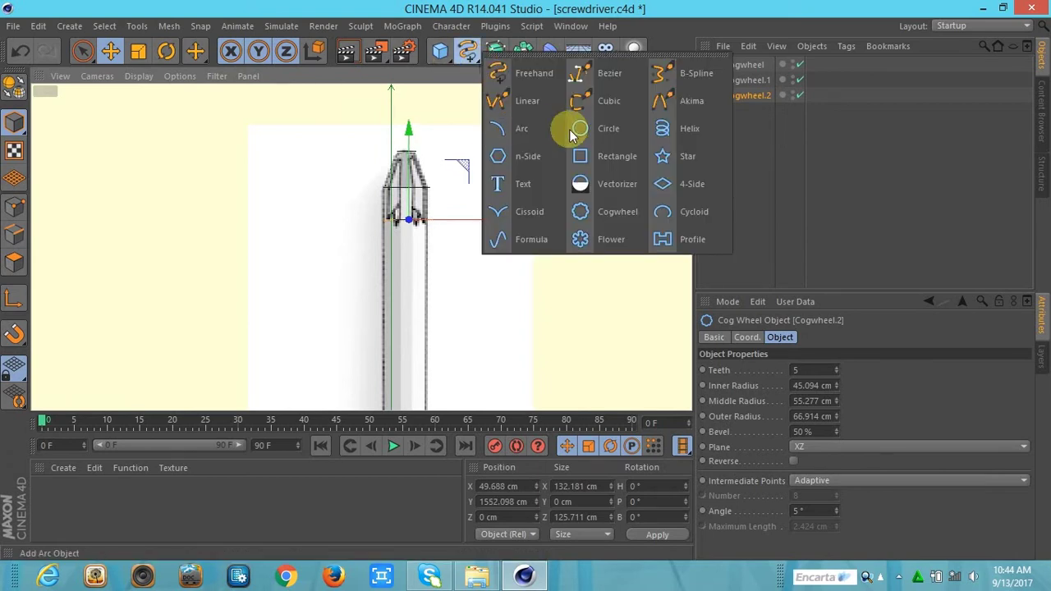
Lay the circle flat in the XZ plane and raise it near the screwdriver tip
left_click(688, 75)
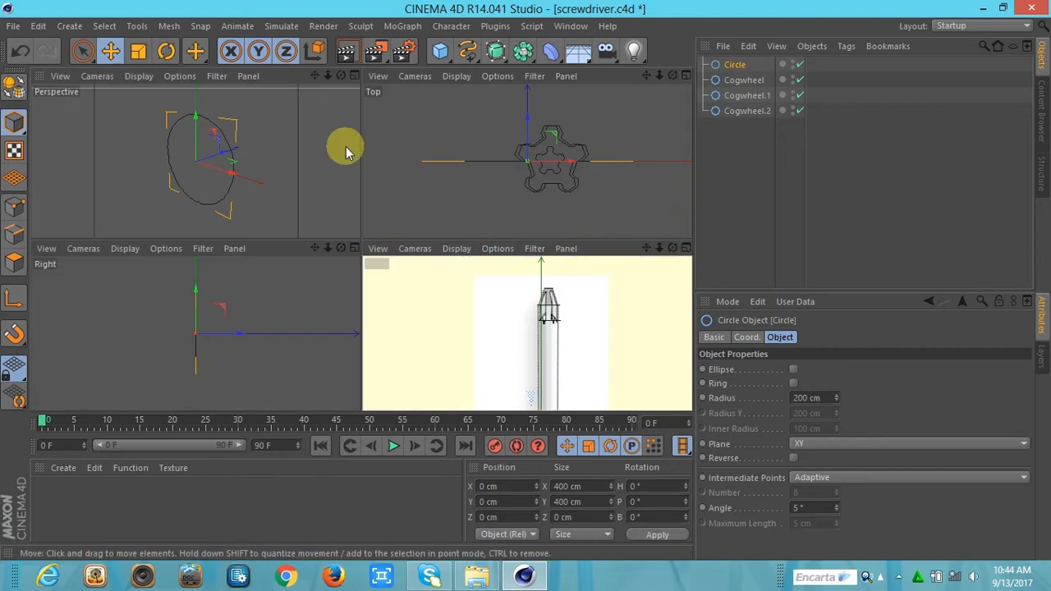
left_click(810, 445)
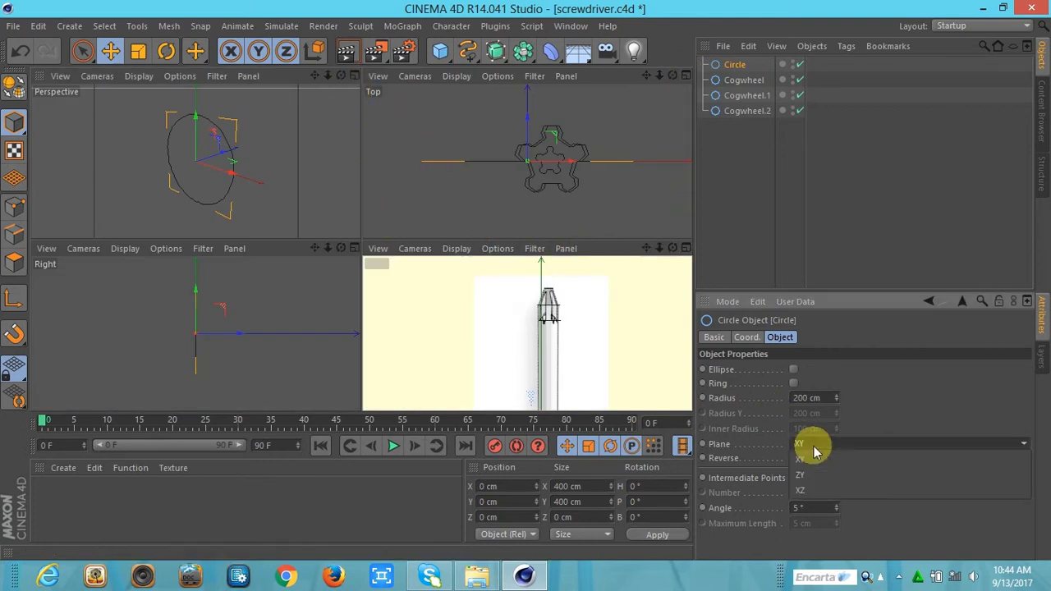
left_click(806, 497)
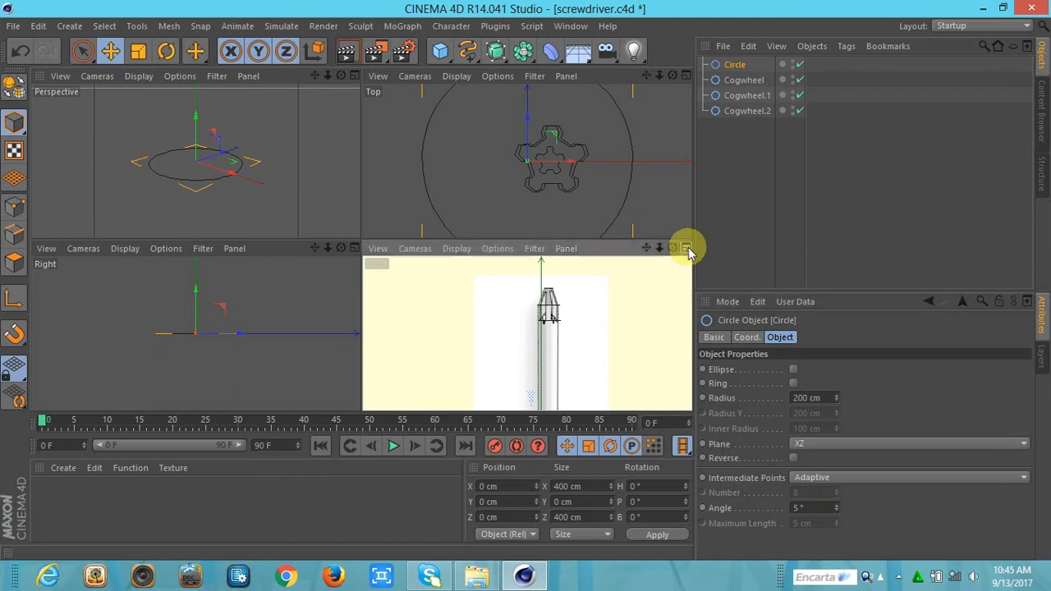
left_click(686, 248)
scroll(670, 90, "down", 5)
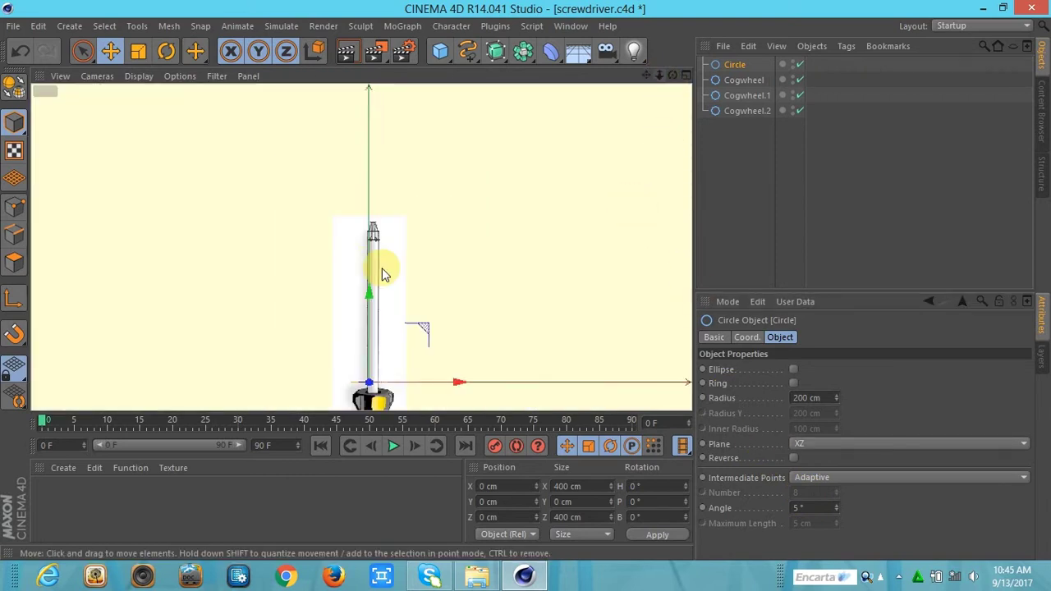
left_click_drag(371, 298, 372, 211)
left_click(802, 443)
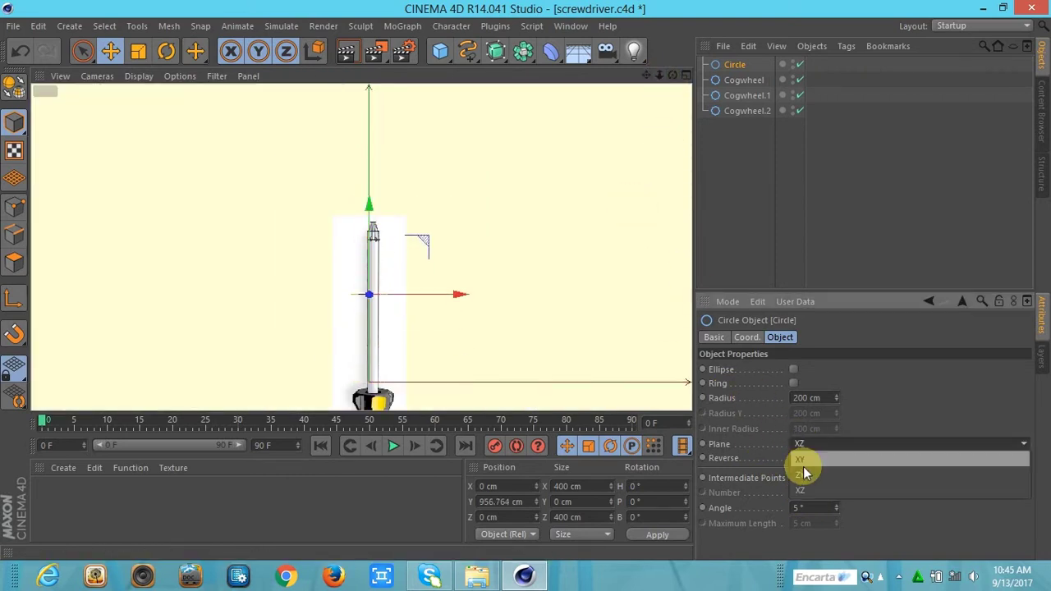
left_click(803, 460)
left_click(807, 445)
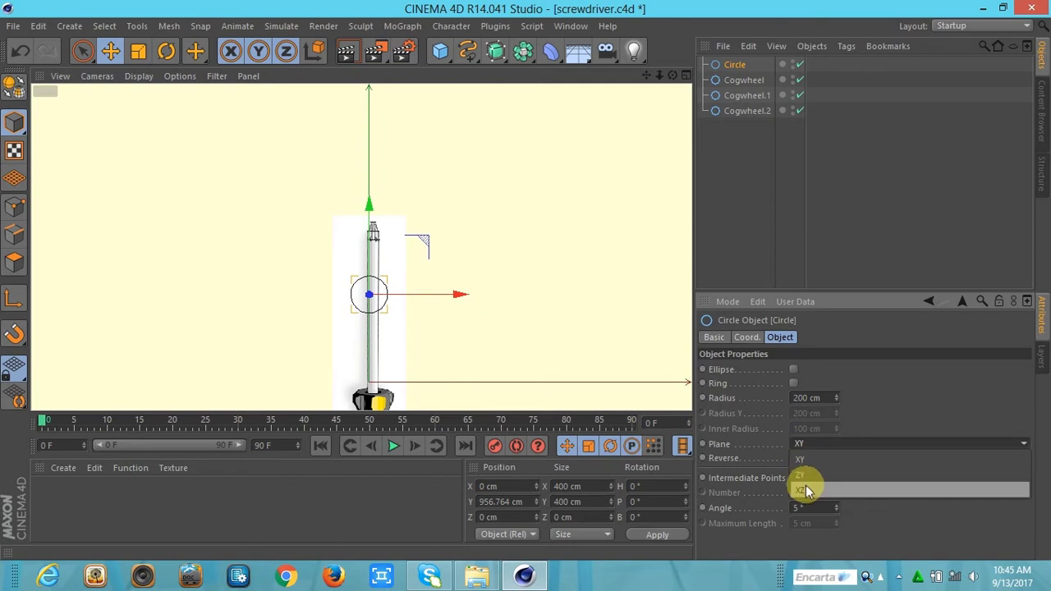
left_click(805, 485)
scroll(647, 84, "up", 5)
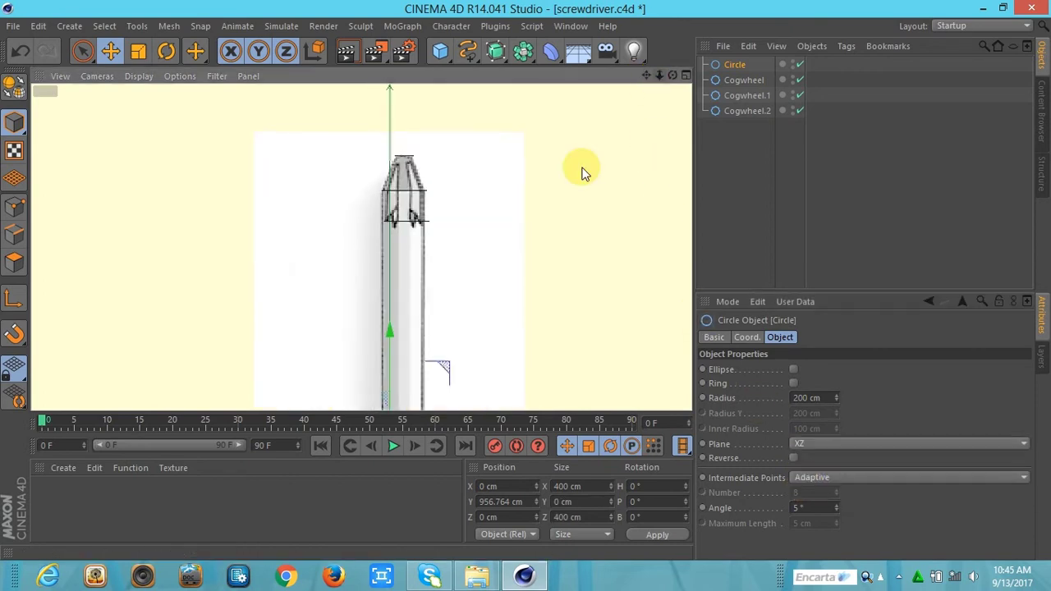
left_click_drag(393, 337, 410, 141)
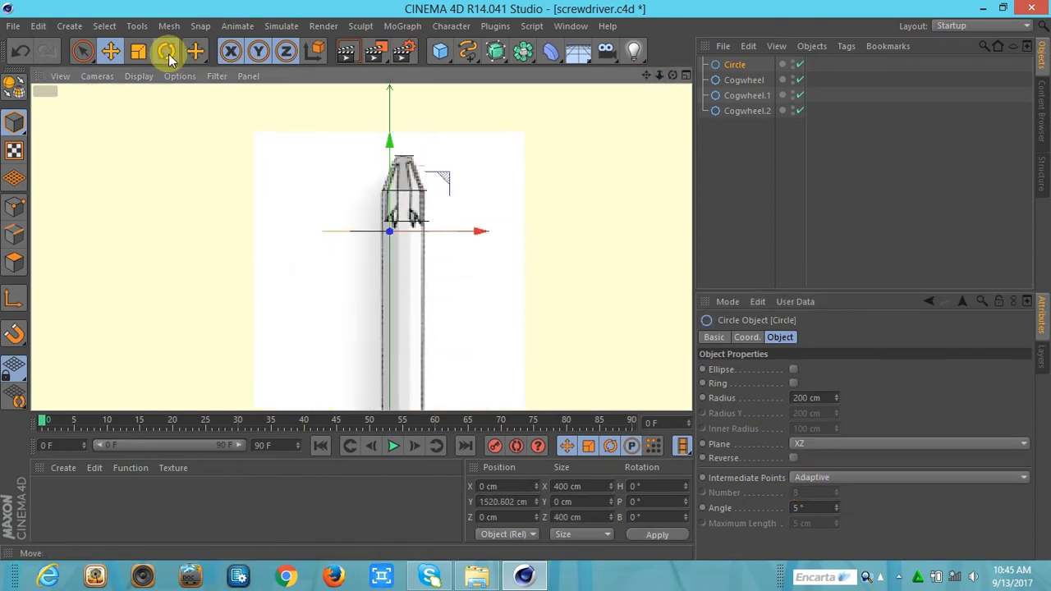
Shrink the circle to about 129 cm across and slide it along X
left_click(138, 51)
left_click_drag(419, 329, 415, 216)
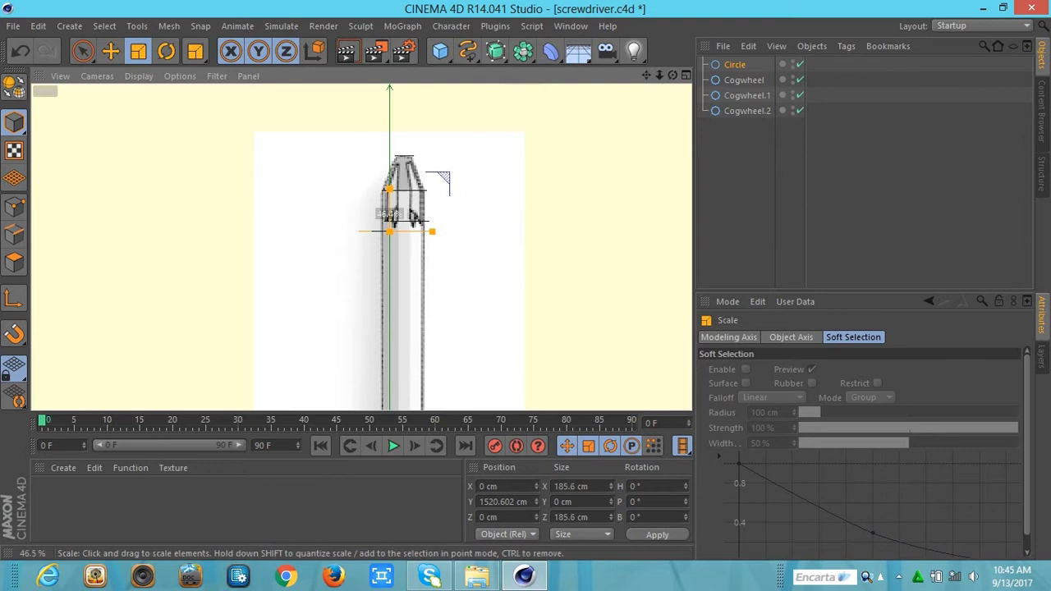
left_click_drag(413, 215, 404, 252)
left_click(110, 51)
left_click_drag(395, 152, 393, 139)
left_click_drag(489, 233, 495, 237)
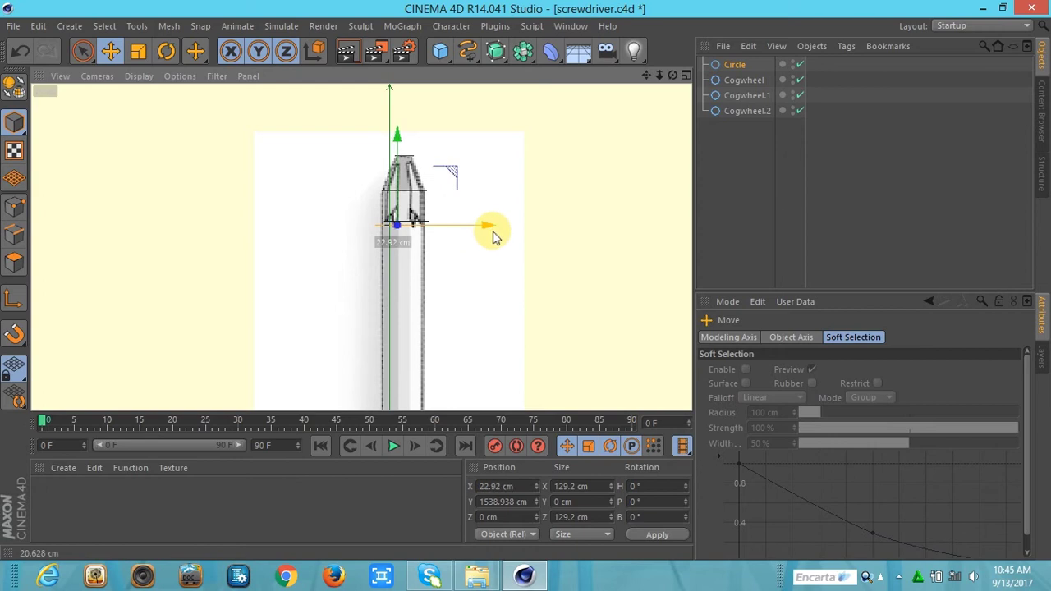
left_click(526, 188)
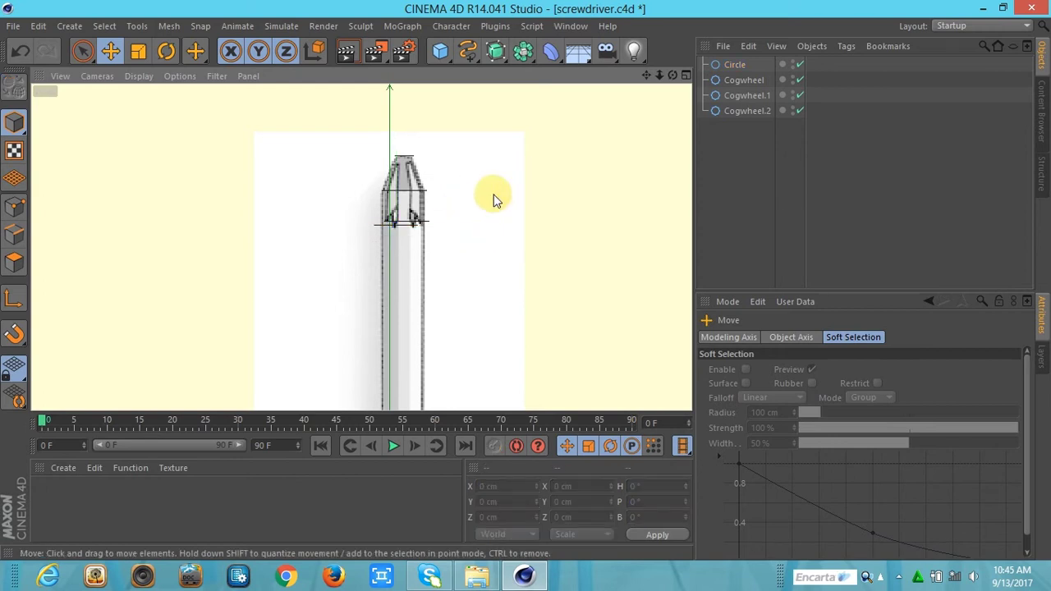
Place Circle below Cogwheel.2 in the hierarchy and centre it on the tip at X 38.964 cm
left_click_drag(734, 64, 729, 125)
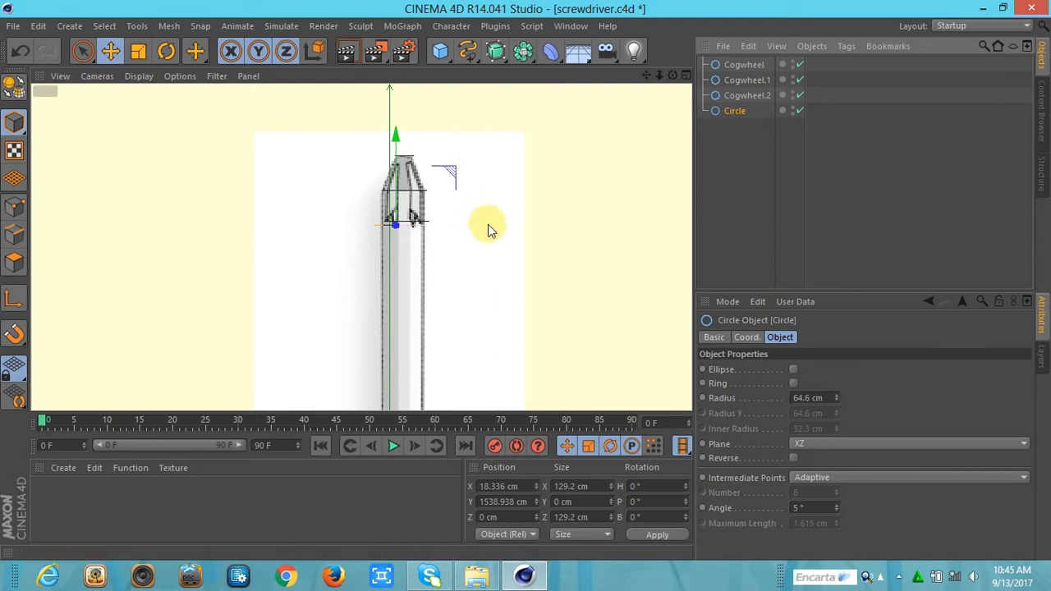
left_click_drag(488, 224, 517, 212)
left_click(518, 212)
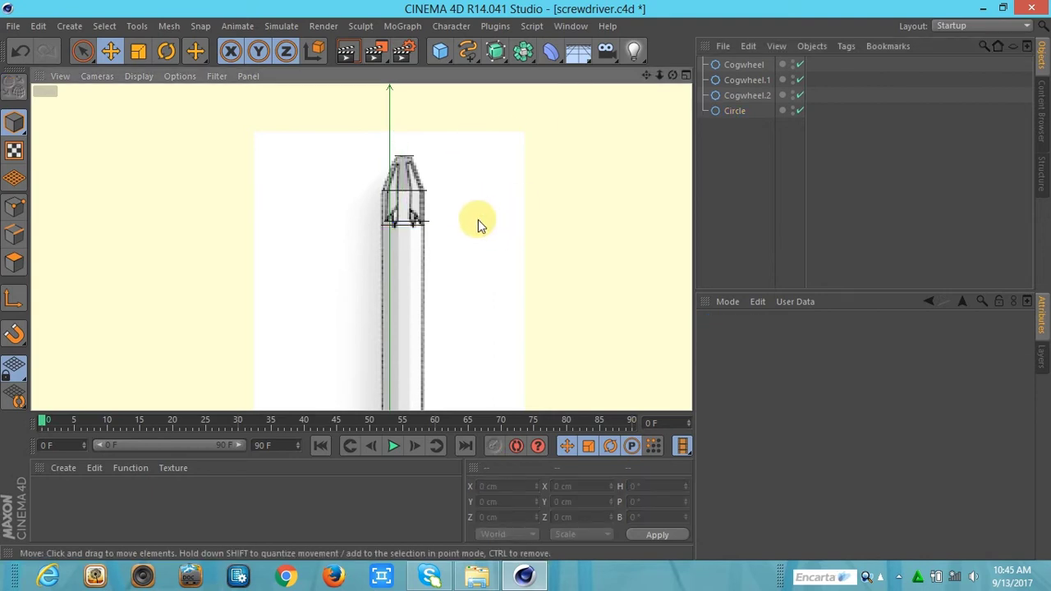
left_click(733, 111)
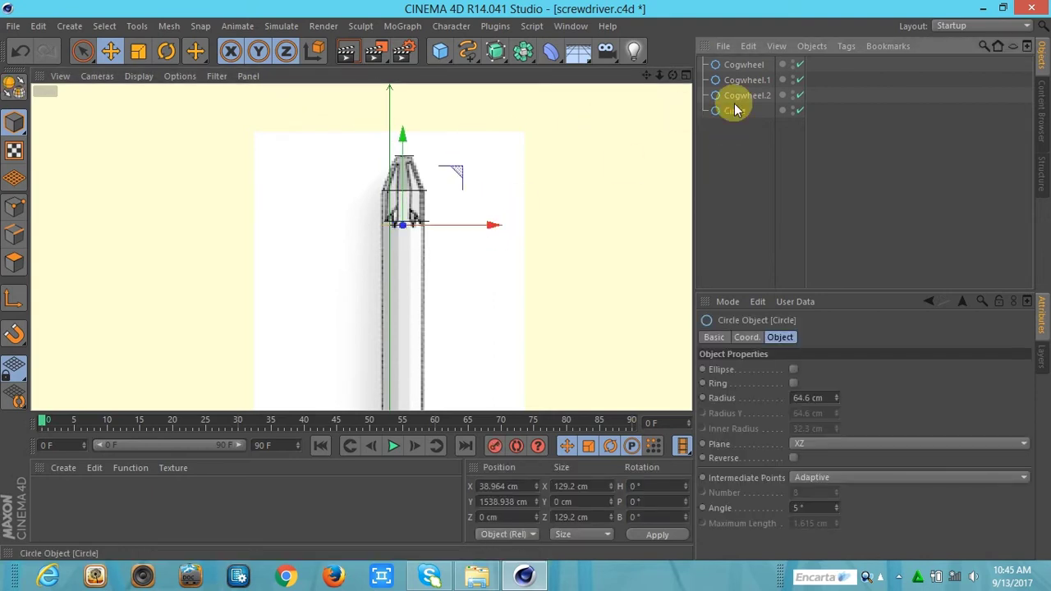
Nudge Cogwheel.1 along X to 36.301 cm
left_click(746, 95)
left_click_drag(498, 225, 496, 231)
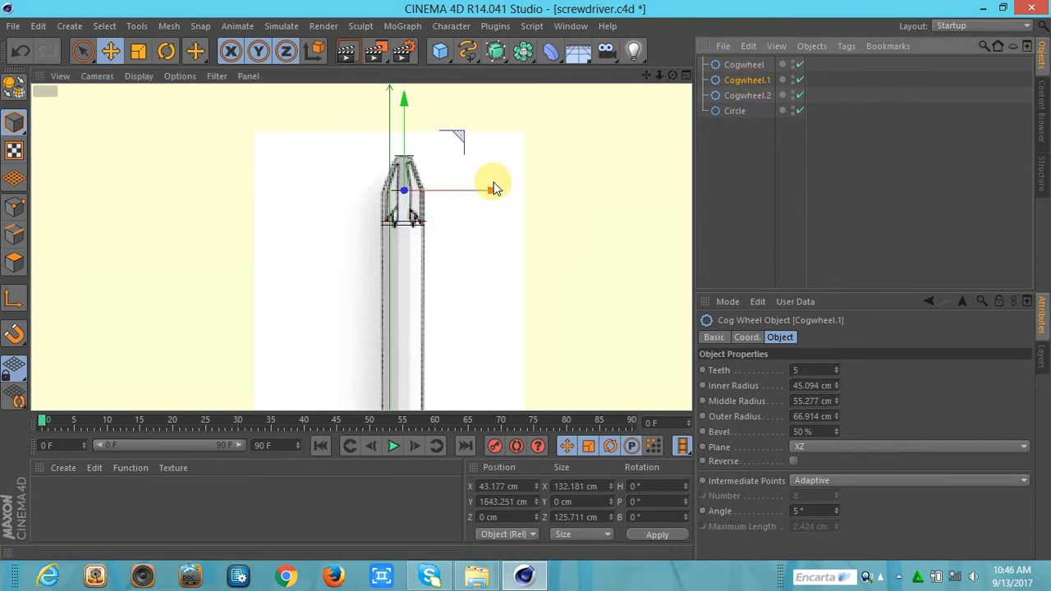
left_click_drag(494, 189, 492, 194)
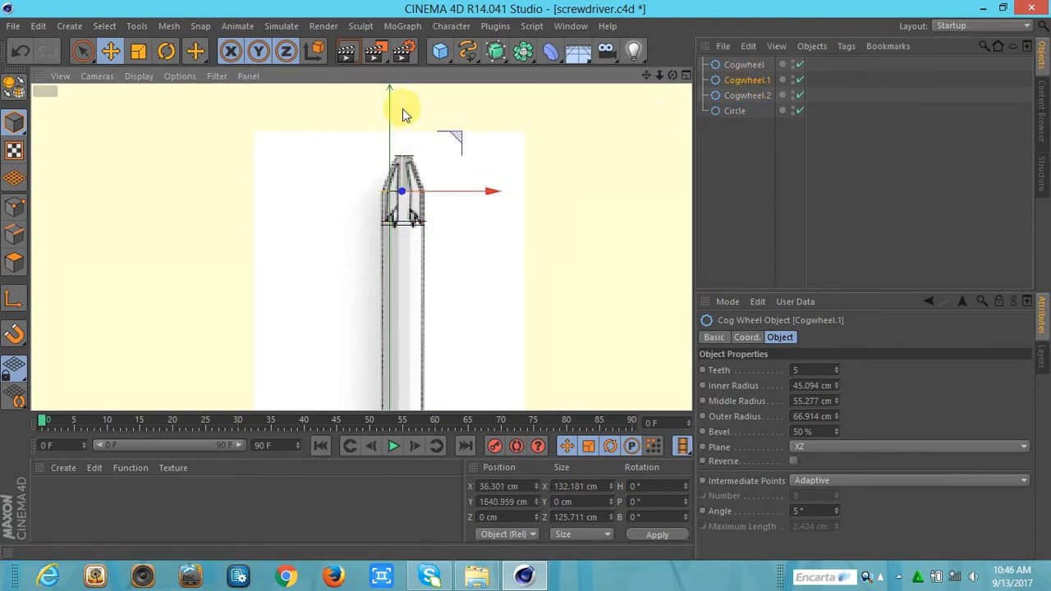
left_click(731, 65)
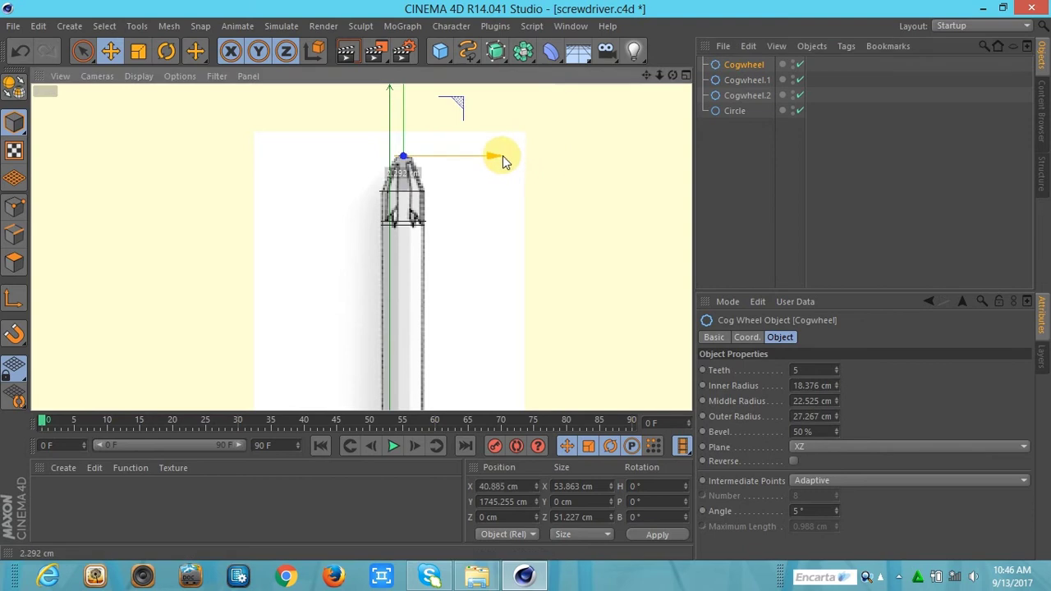
Enlarge the Circle to 131.396 cm, lower it to Y 1529.77 cm, and duplicate it as Circle.1
left_click(723, 112)
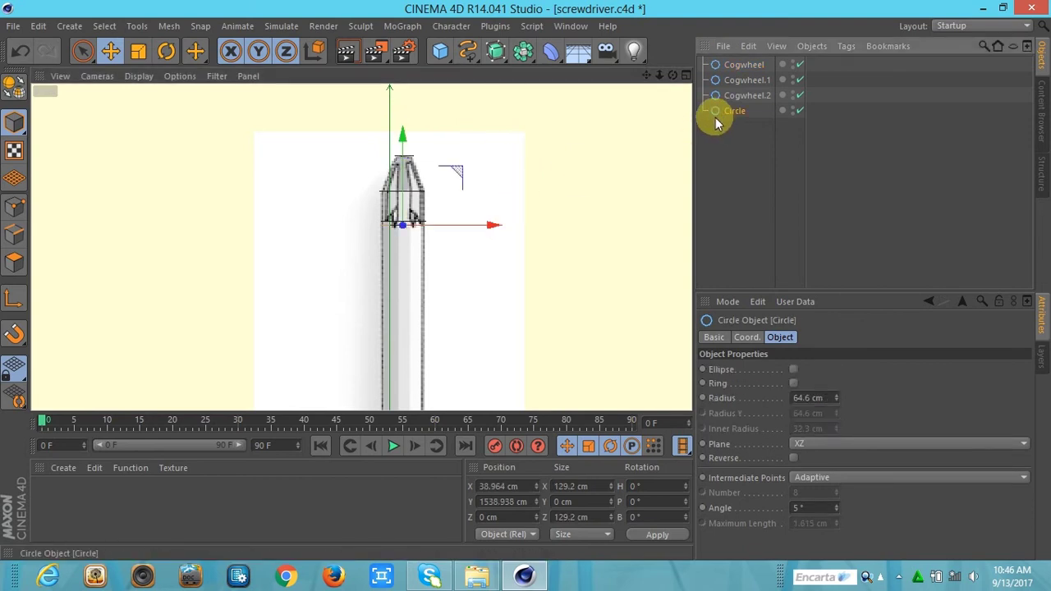
left_click(138, 51)
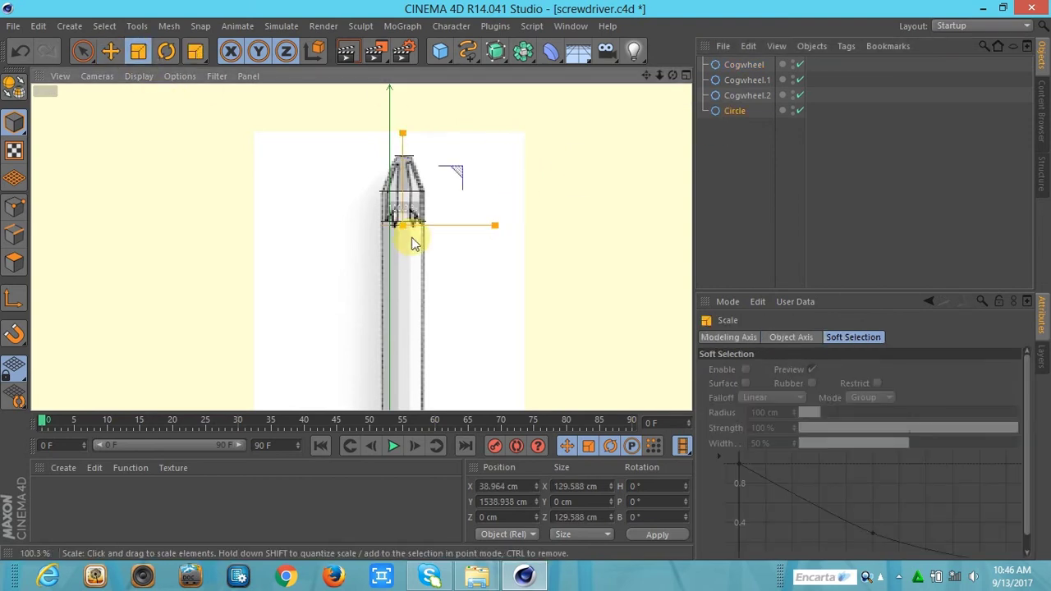
left_click_drag(405, 223, 482, 211)
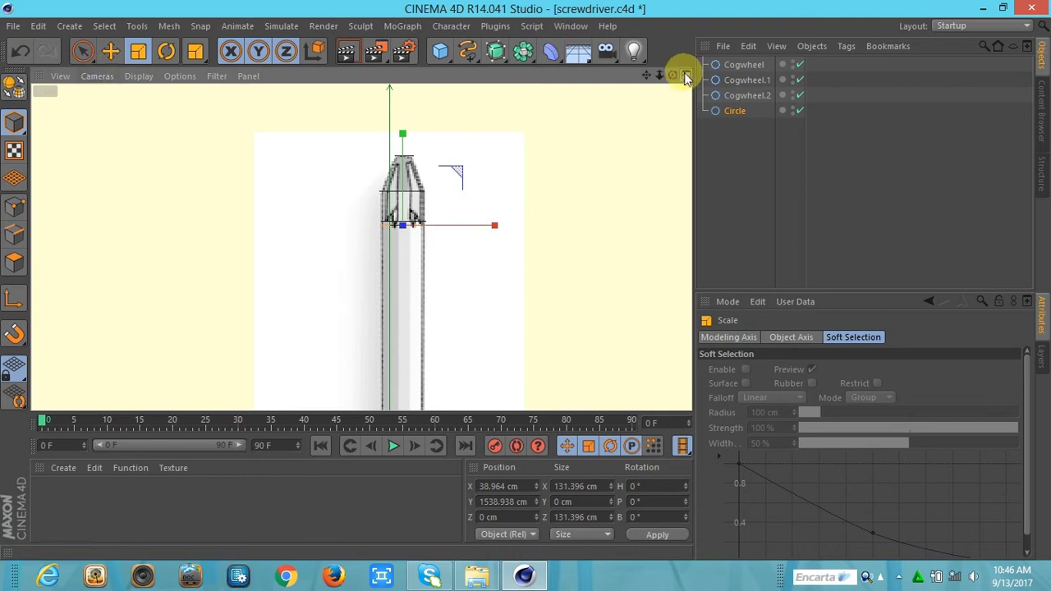
left_click(686, 75)
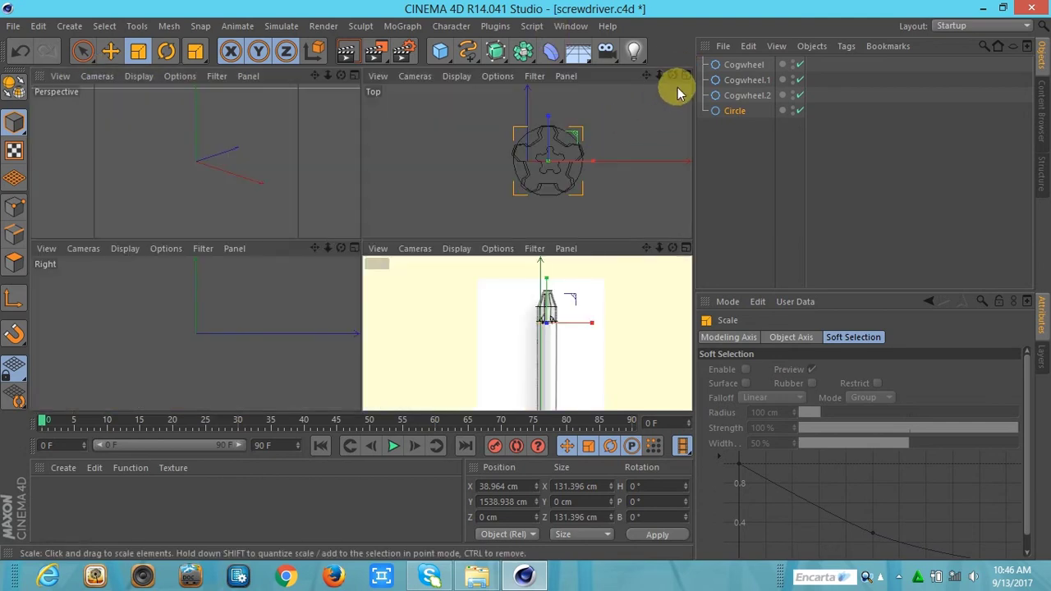
left_click(686, 247)
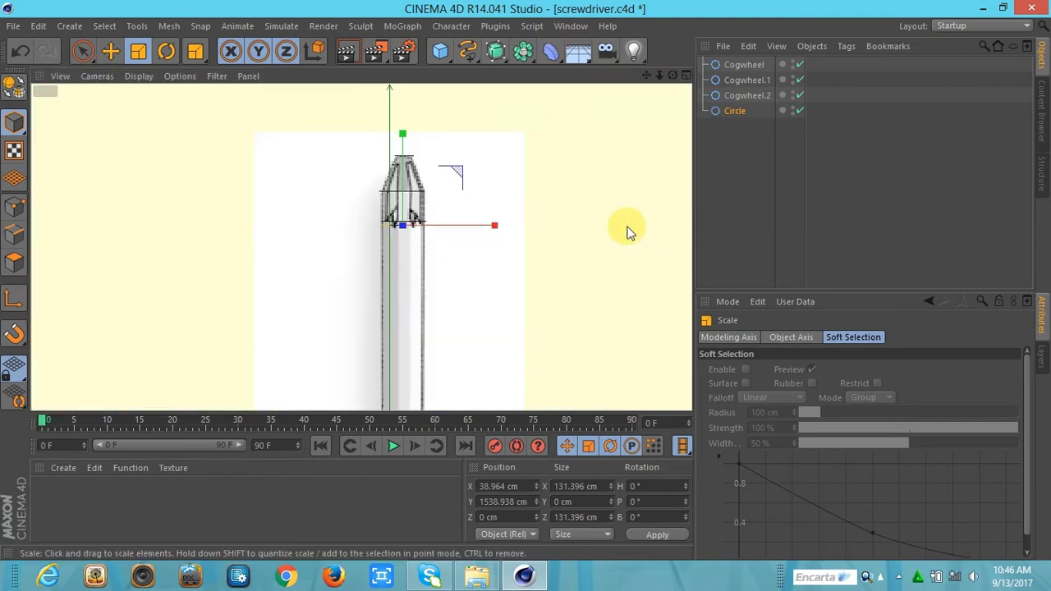
left_click(110, 51)
left_click_drag(404, 146, 402, 154)
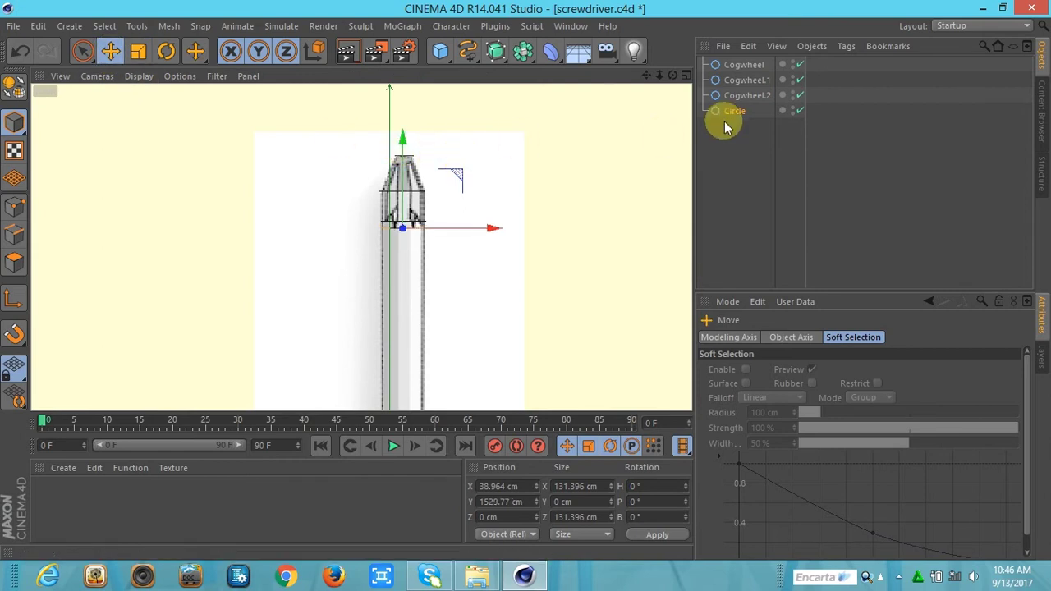
left_click_drag(735, 111, 727, 129, "ctrl")
Move Circle.1 down to Y -227.899 cm at the top of the handle
left_click_drag(660, 75, 645, 91)
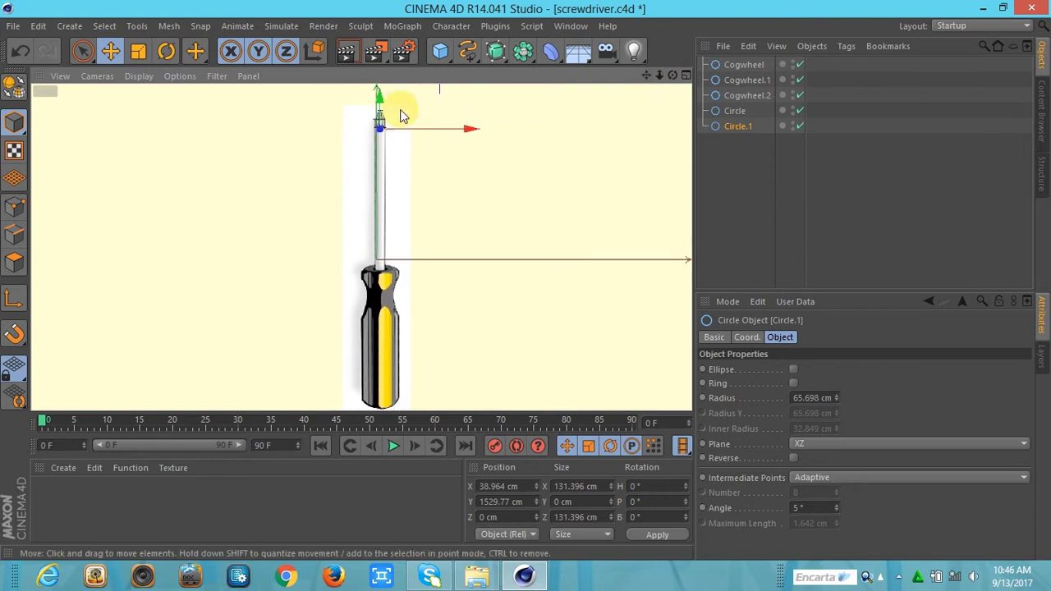
left_click_drag(375, 98, 387, 244)
left_click_drag(377, 192, 382, 206)
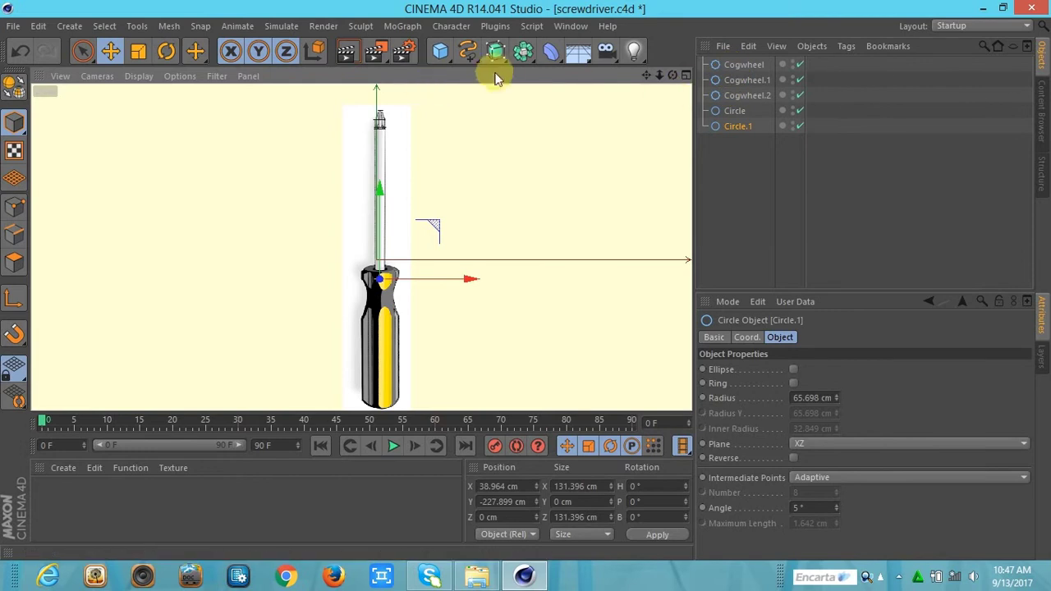
Maximize the Perspective view and orbit around all the profile splines
left_click(685, 75)
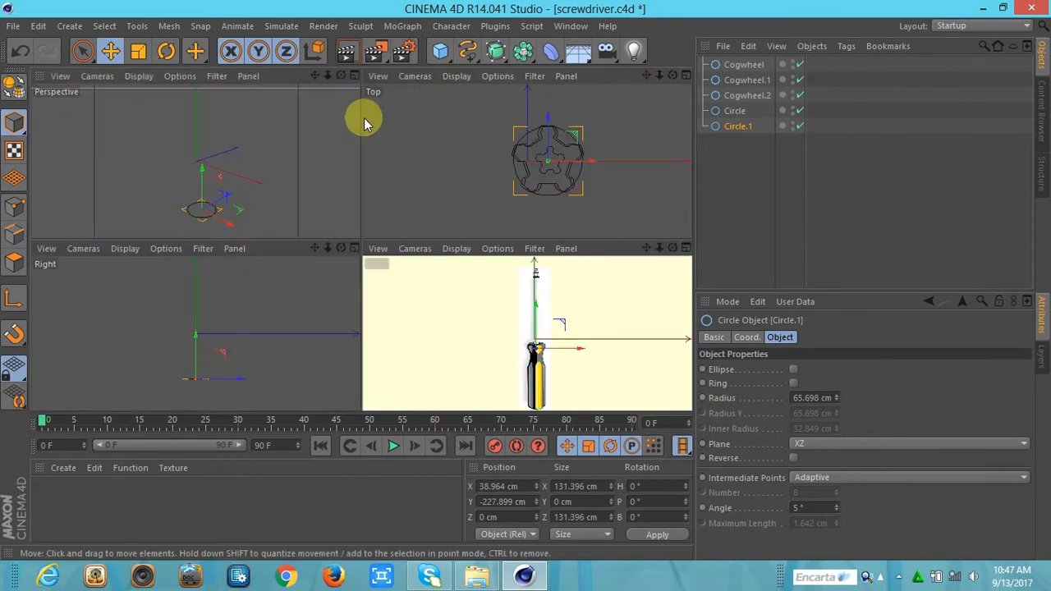
left_click_drag(328, 75, 196, 161)
left_click_drag(318, 79, 349, 84)
left_click(352, 77)
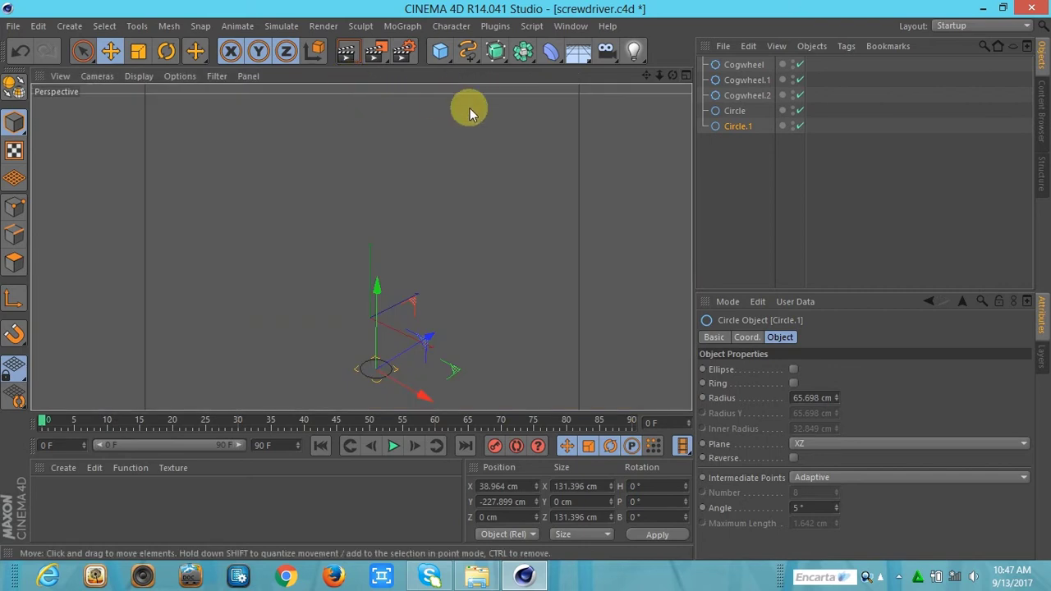
left_click_drag(645, 76, 675, 86)
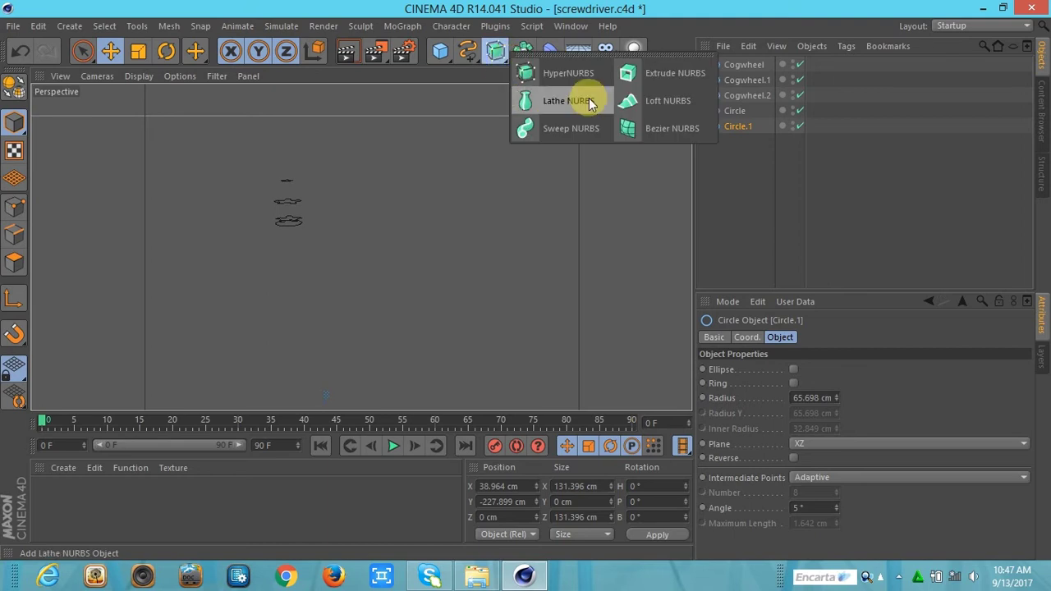
Add a Loft NURBS, parent the three cogwheels and two circles under it, and inspect the shaft
left_click_drag(508, 70, 575, 98)
left_click(728, 79)
left_click(729, 139, "shift")
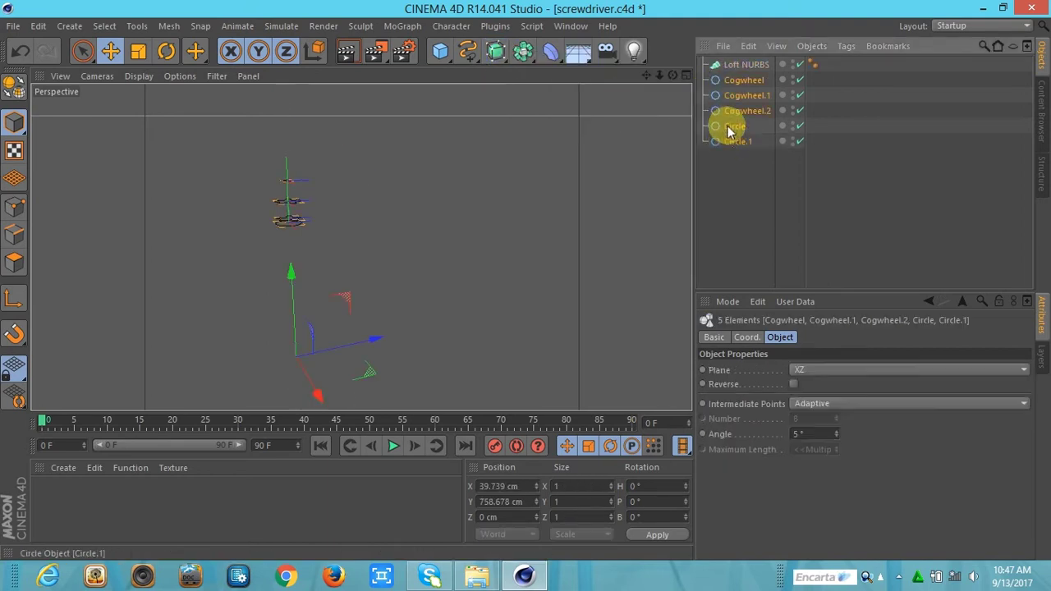
left_click_drag(728, 123, 731, 64)
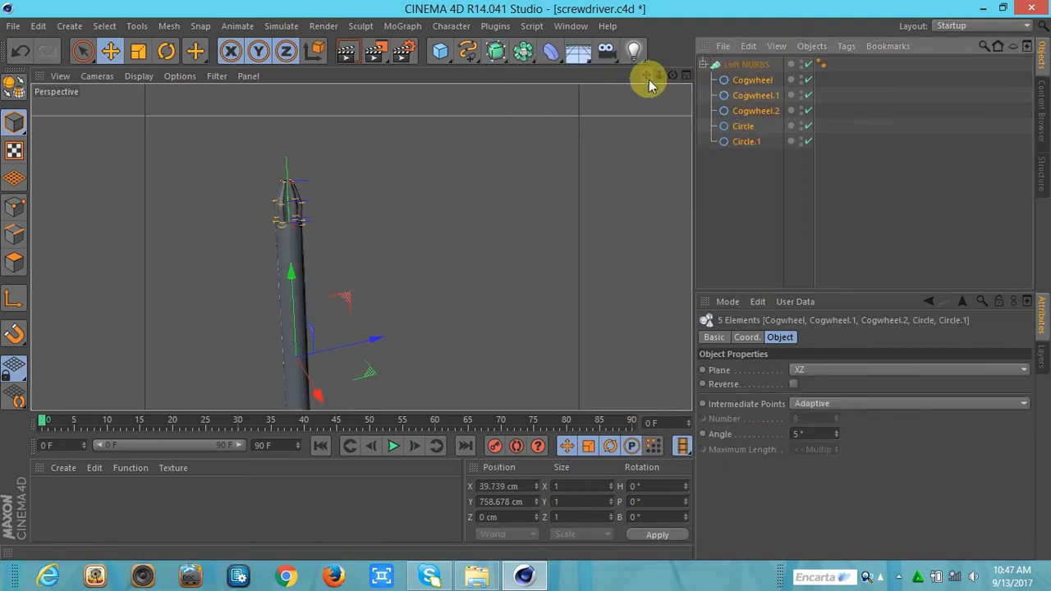
left_click_drag(646, 75, 361, 246)
left_click_drag(672, 75, 362, 247)
left_click_drag(659, 75, 360, 246)
left_click_drag(659, 75, 674, 90)
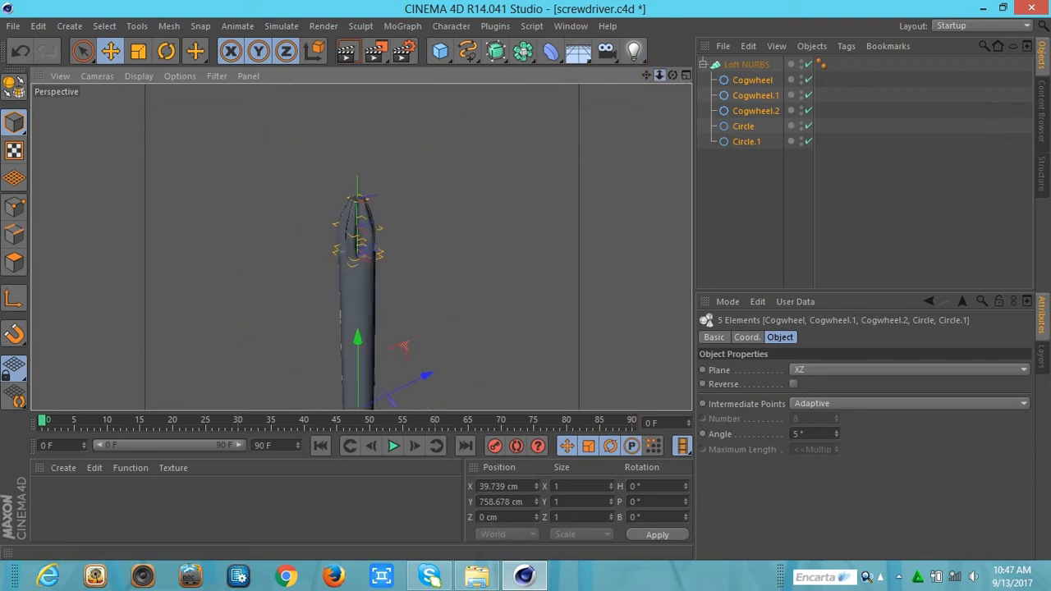
left_click(730, 66)
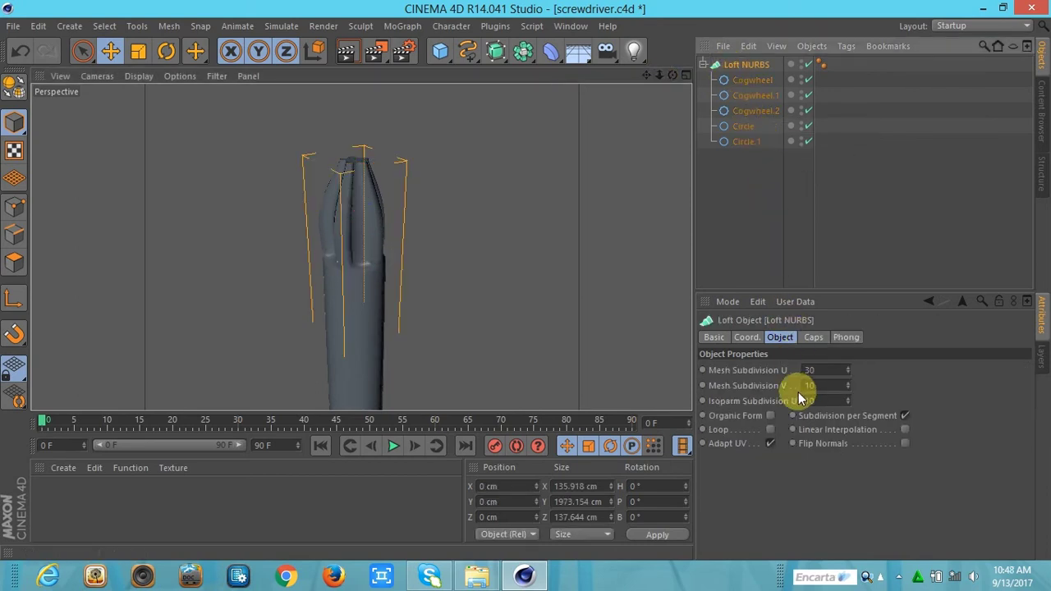
Try Fillet Cap and None on the loft's start and end caps, leaving both as Cap
left_click(815, 338)
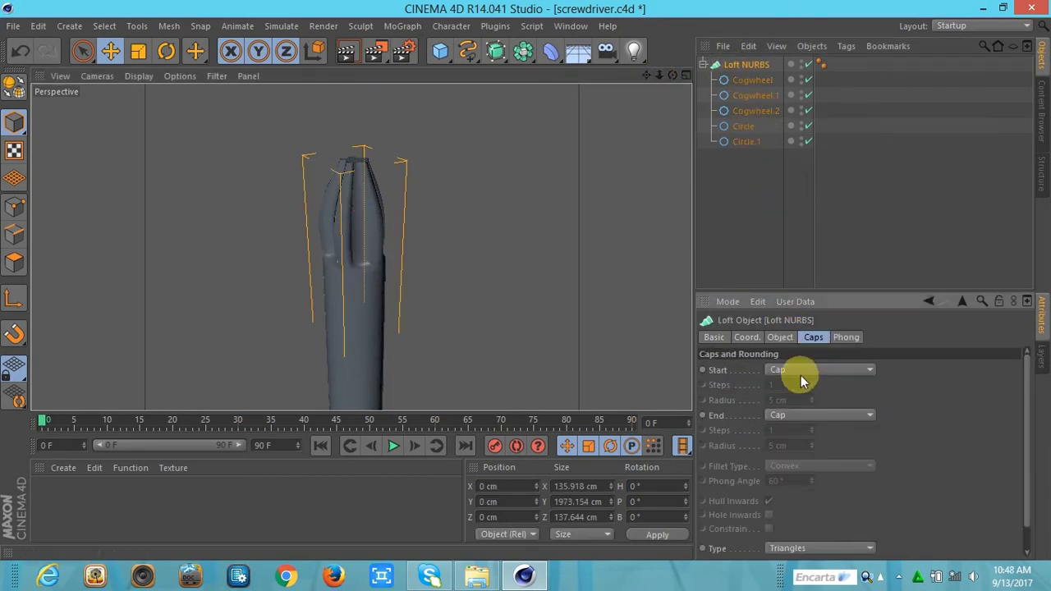
left_click(797, 371)
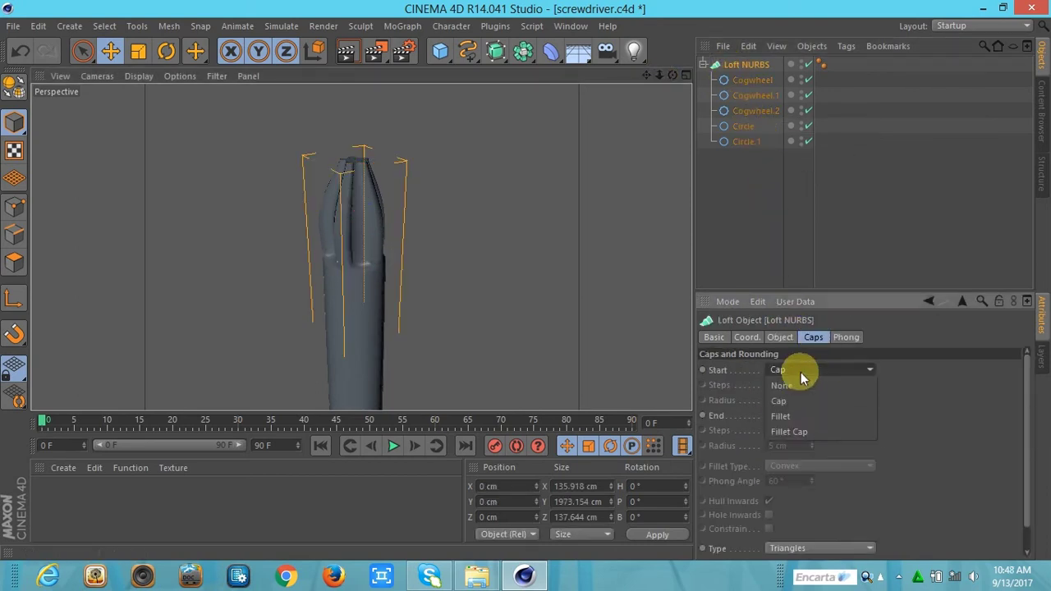
left_click(799, 433)
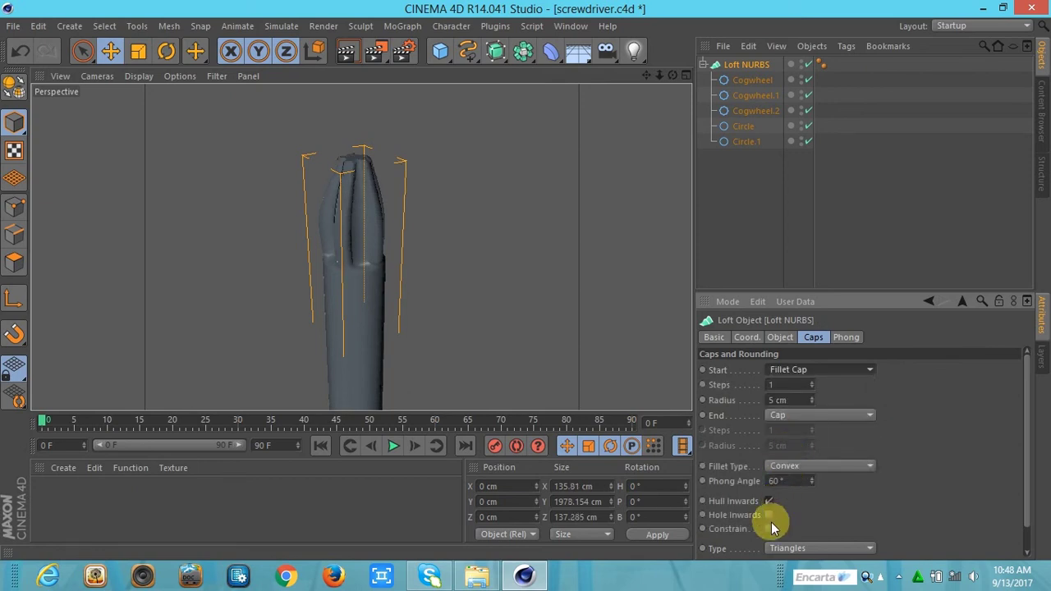
left_click(789, 370)
left_click(788, 396)
left_click(796, 415)
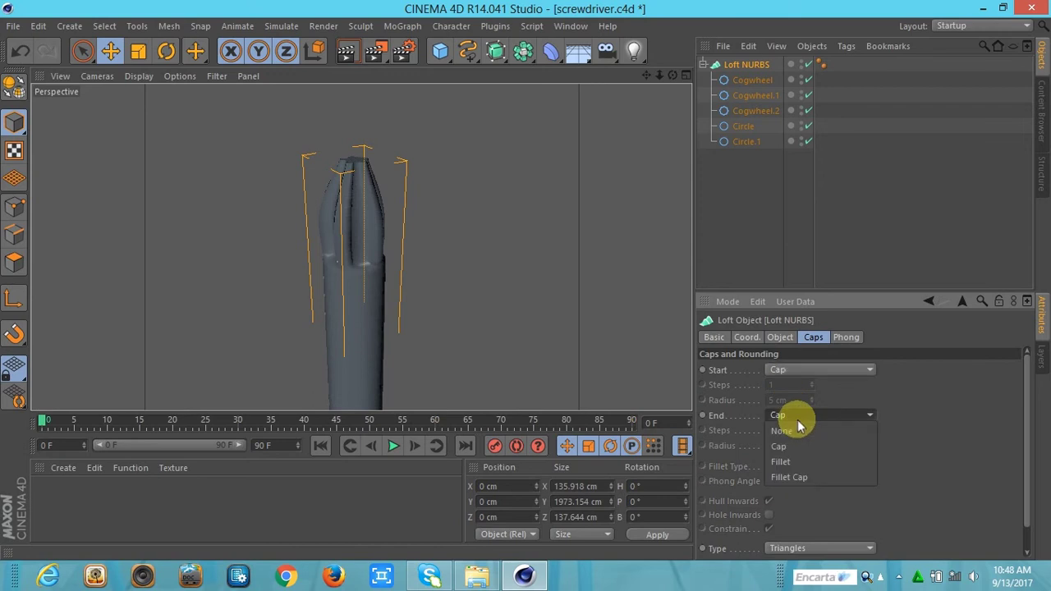
left_click(794, 478)
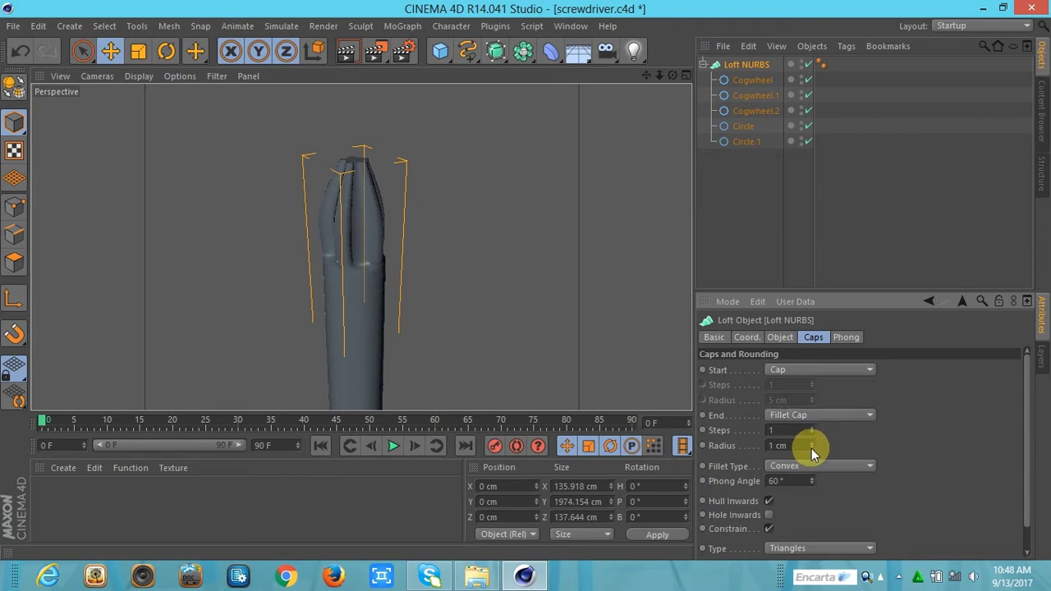
left_click(823, 416)
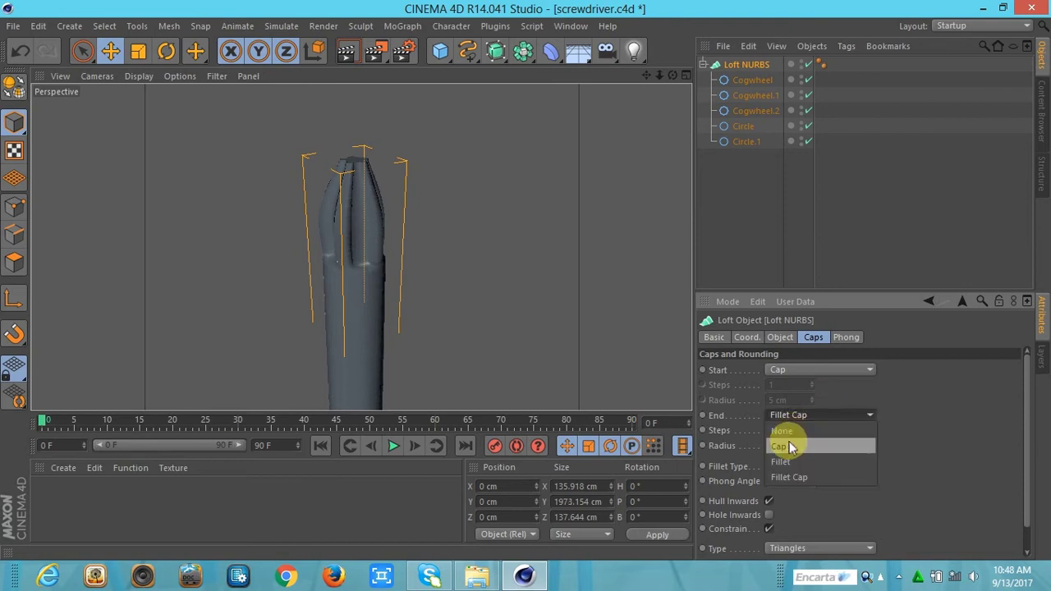
left_click(789, 434)
left_click(791, 416)
left_click(789, 462)
Set the loft Start to Fillet Cap with 1 step and 11 cm radius, then inspect the tip
left_click(805, 369)
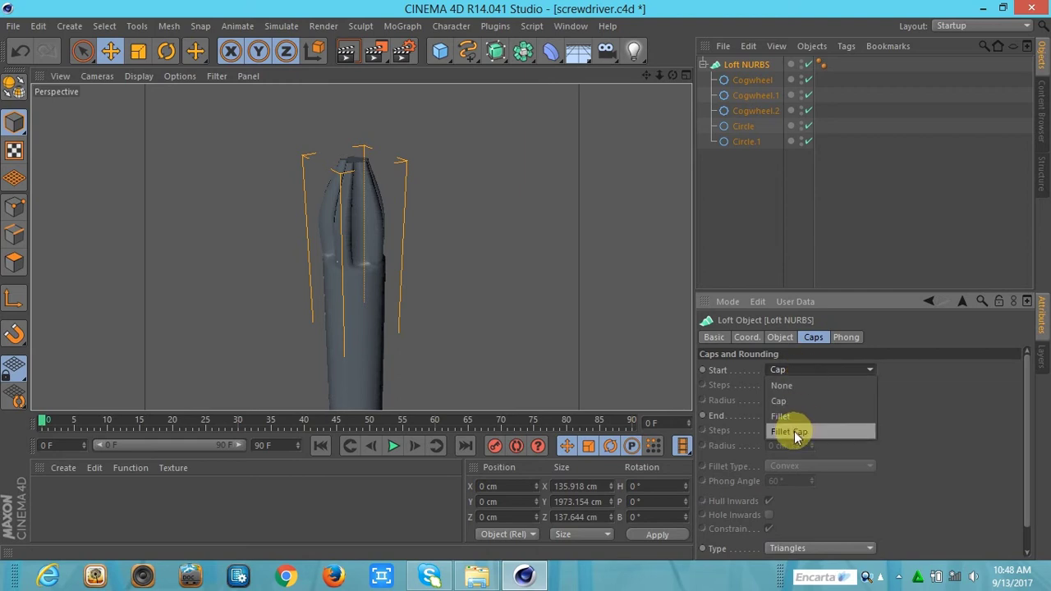
left_click(794, 428)
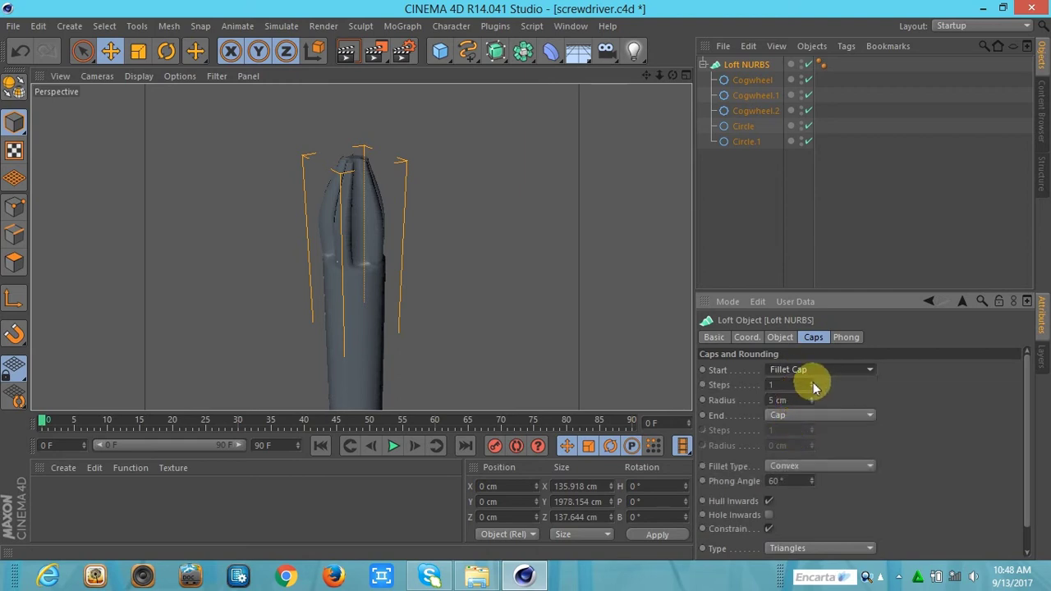
left_click_drag(815, 388, 816, 386)
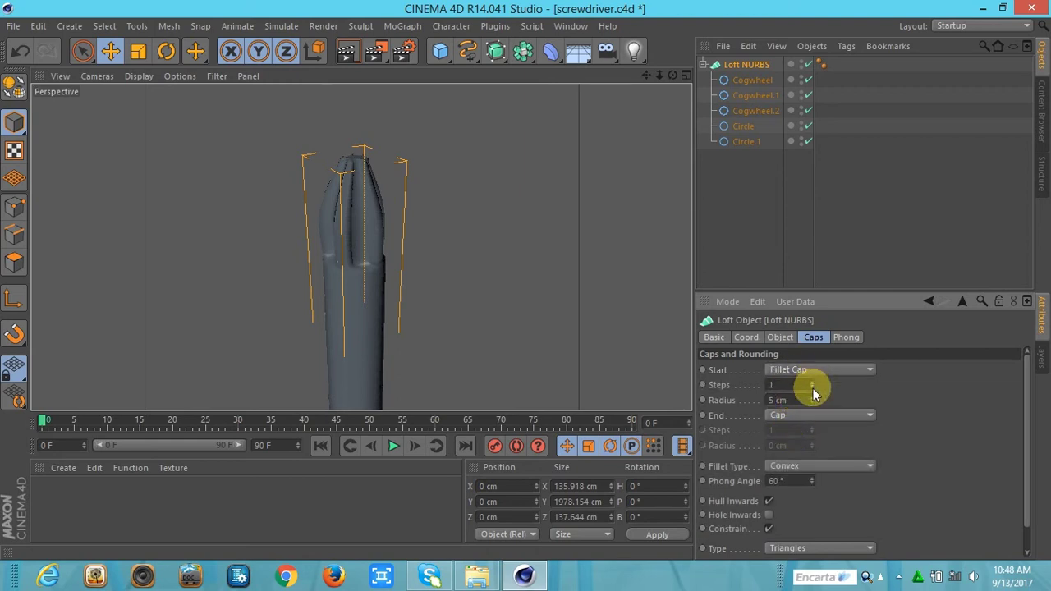
left_click(813, 402)
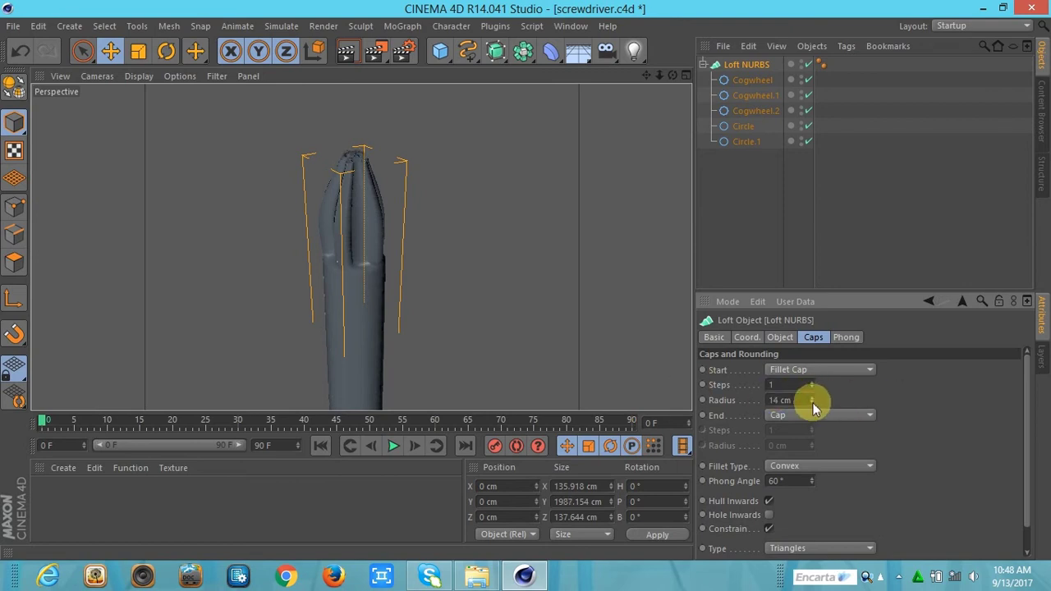
left_click_drag(673, 75, 671, 79)
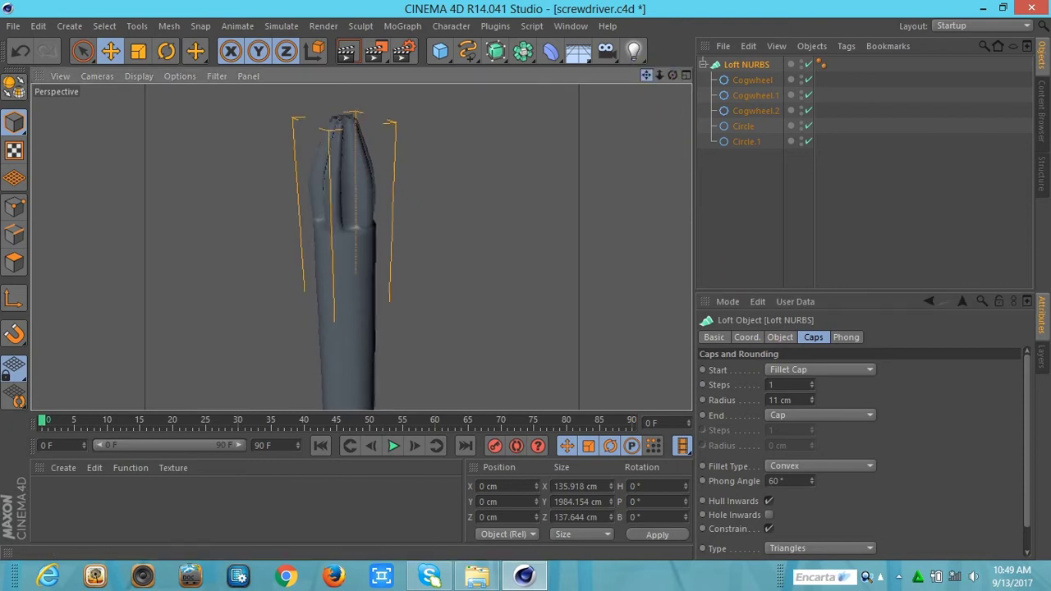
left_click(748, 110)
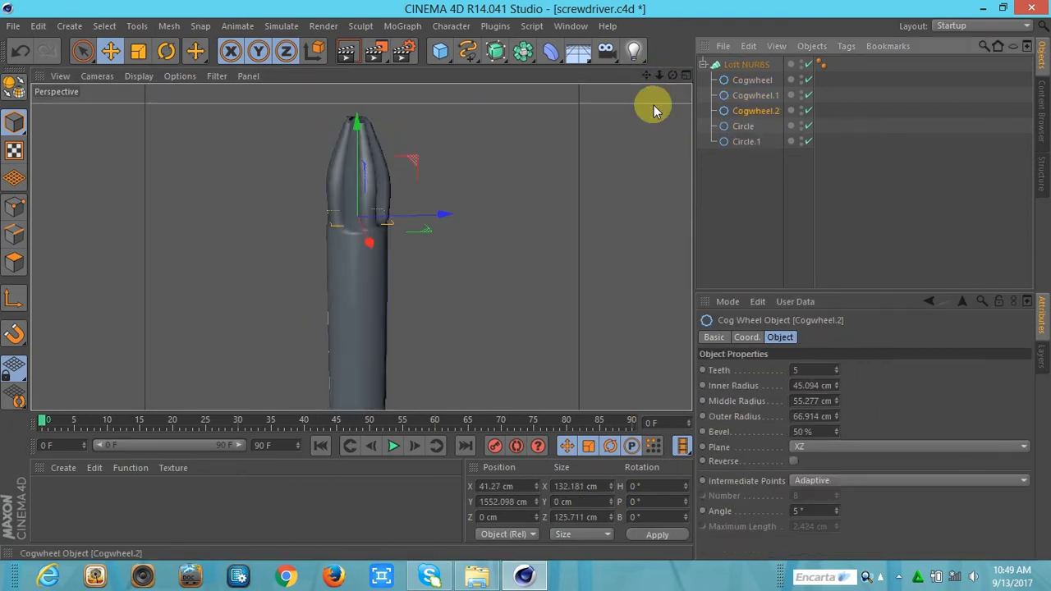
Lower the Circle profile to Y 1514.692 cm and enable Organic Form on the Loft NURBS
left_click(743, 126)
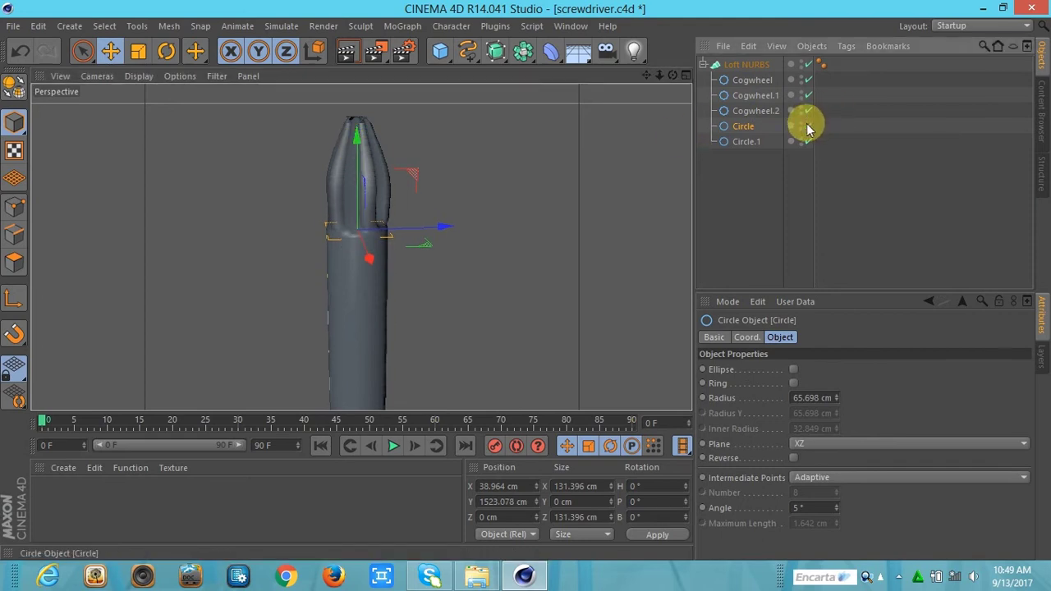
left_click_drag(354, 146, 362, 159)
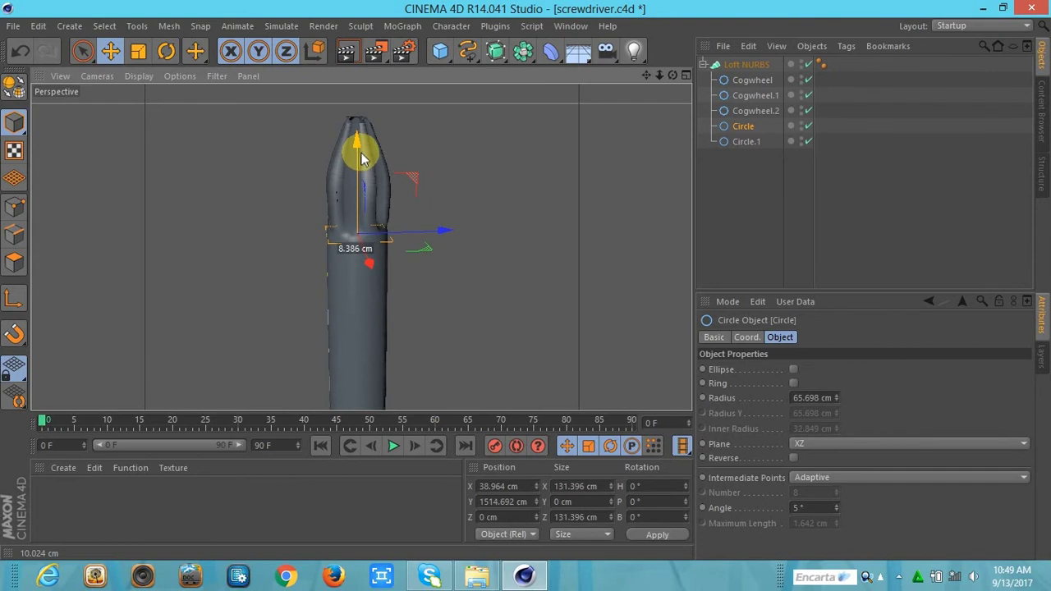
left_click(727, 65)
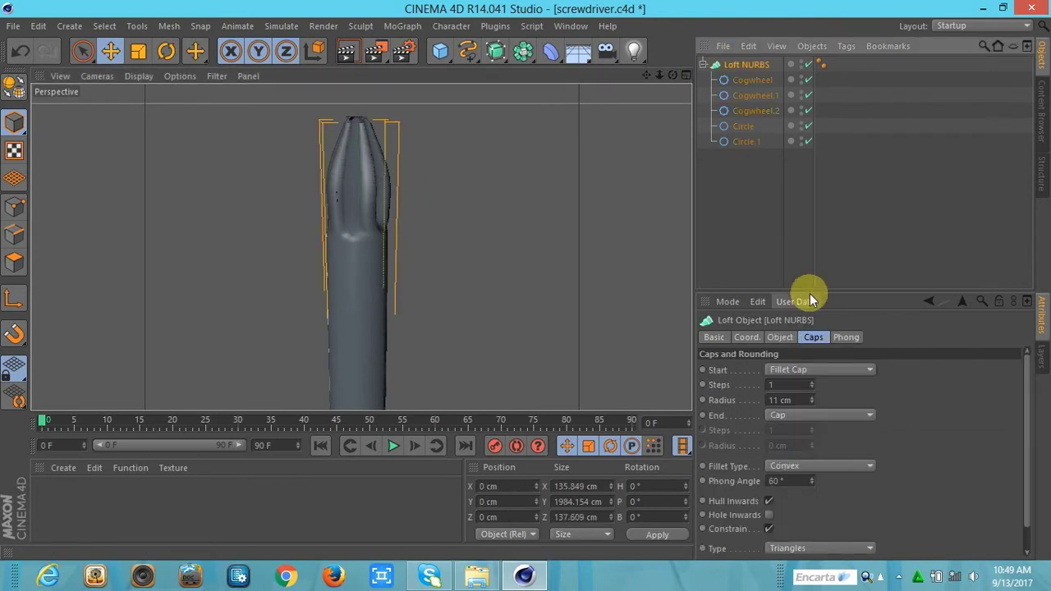
left_click(780, 337)
left_click(771, 417)
mouse_move(673, 75)
left_mouse_down()
mouse_move(698, 82)
mouse_move(758, 244)
left_mouse_up()
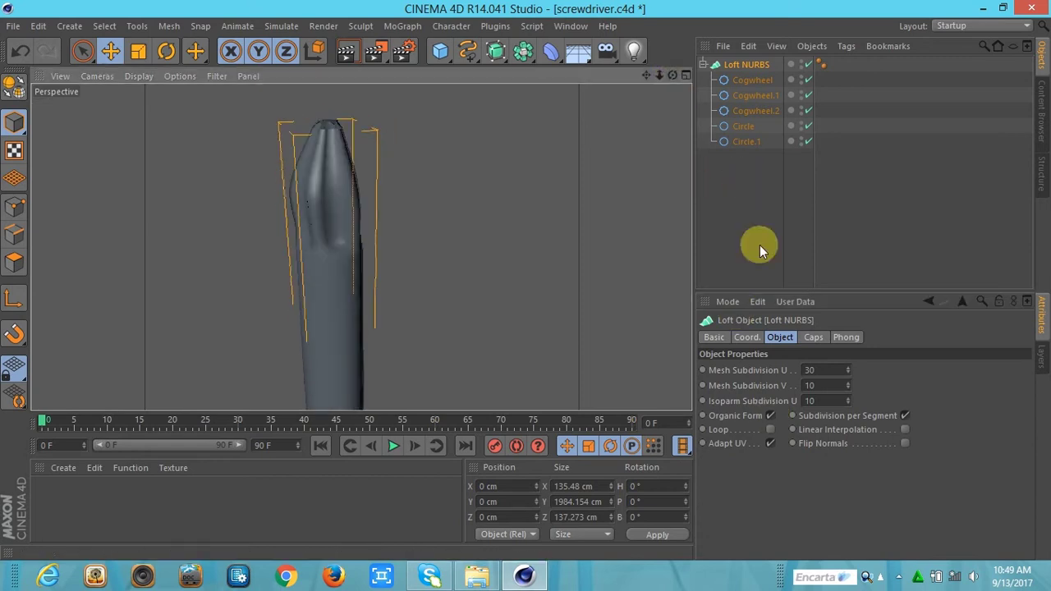
Leave Loop off and set Mesh Subdivision V and Isoparm Subdivision U to 50
left_click(771, 429)
left_click(771, 429)
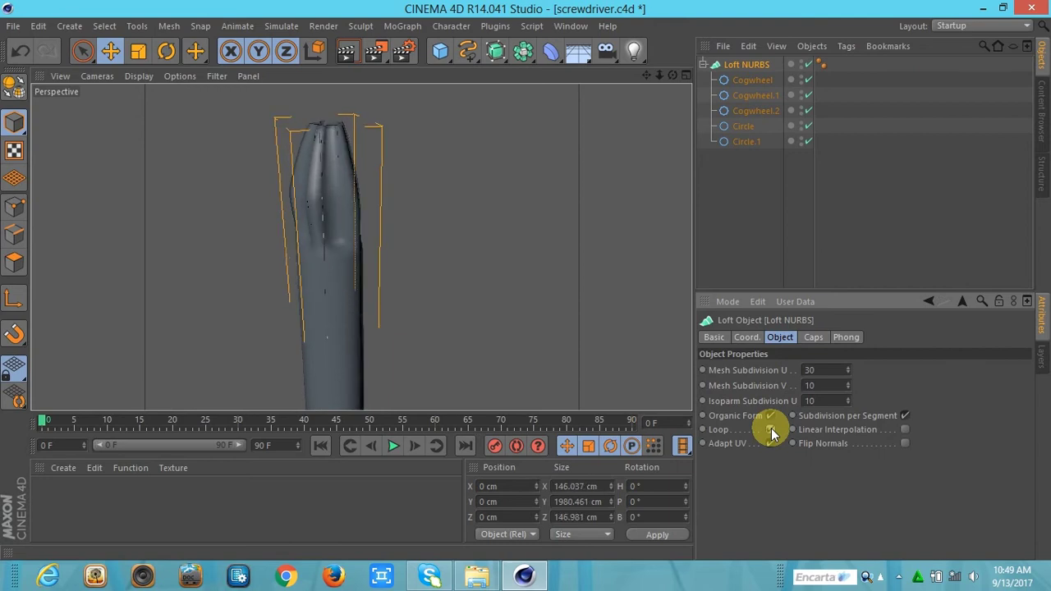
left_click(771, 428)
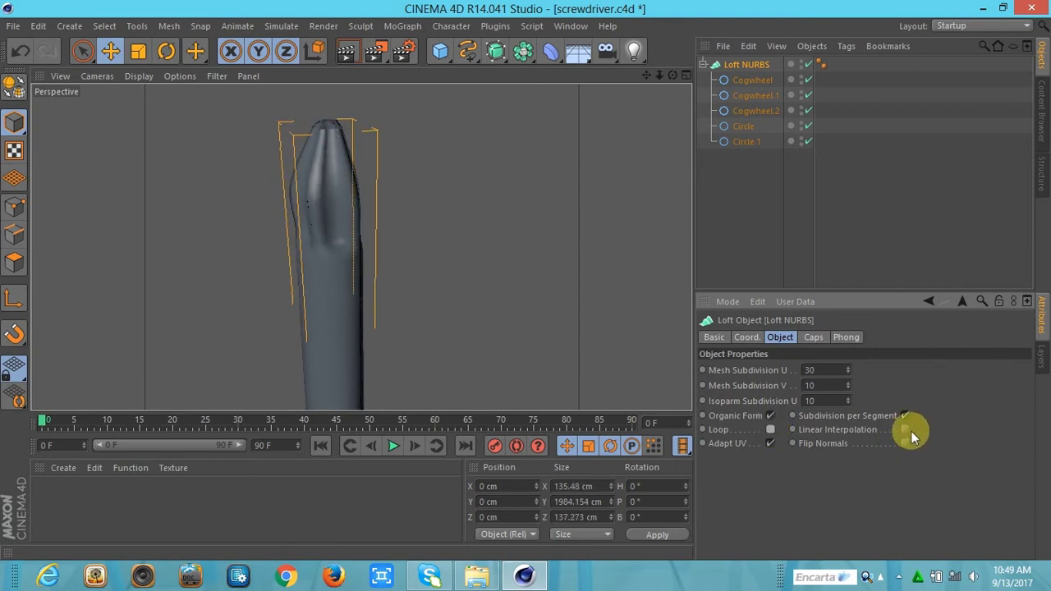
left_click(848, 384)
left_click(832, 387)
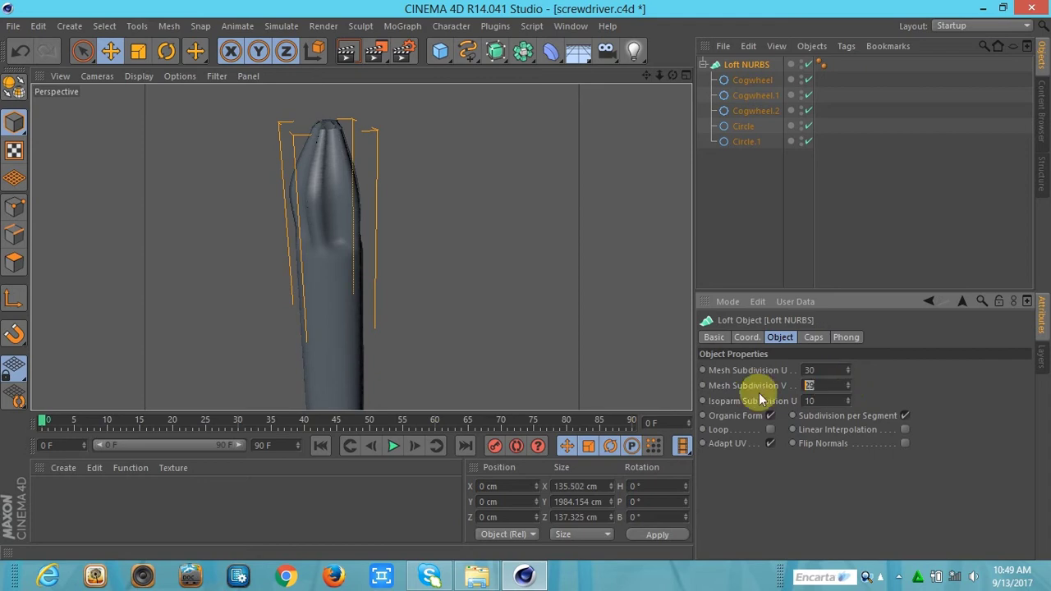
type("50")
key("Tab")
type("50")
key("Return")
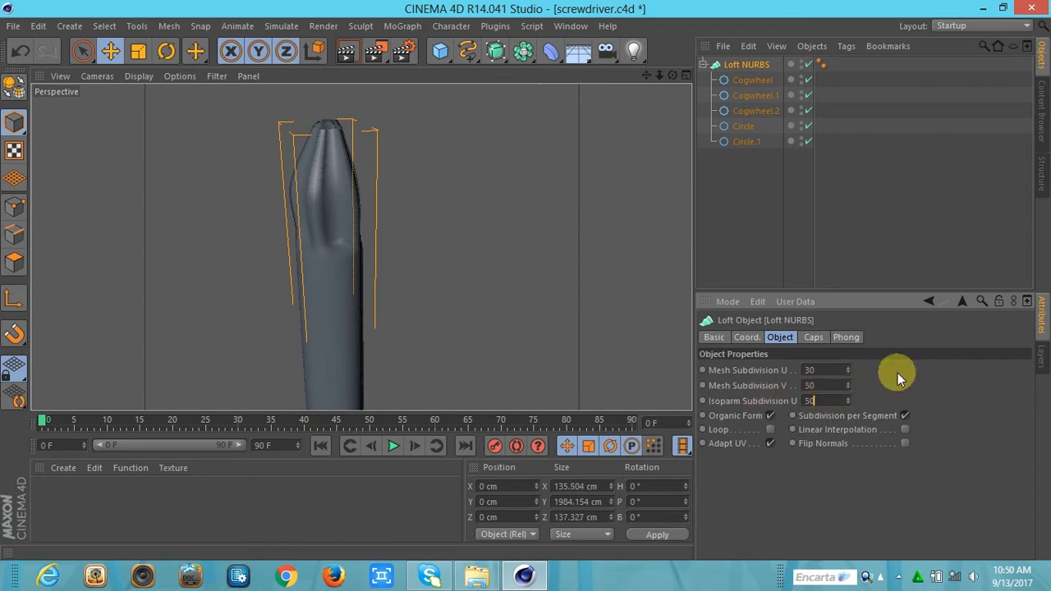
Compare Organic Form on and off, leave it off, and orbit and zoom the view
left_click(771, 415)
left_click(771, 416)
left_click(771, 415)
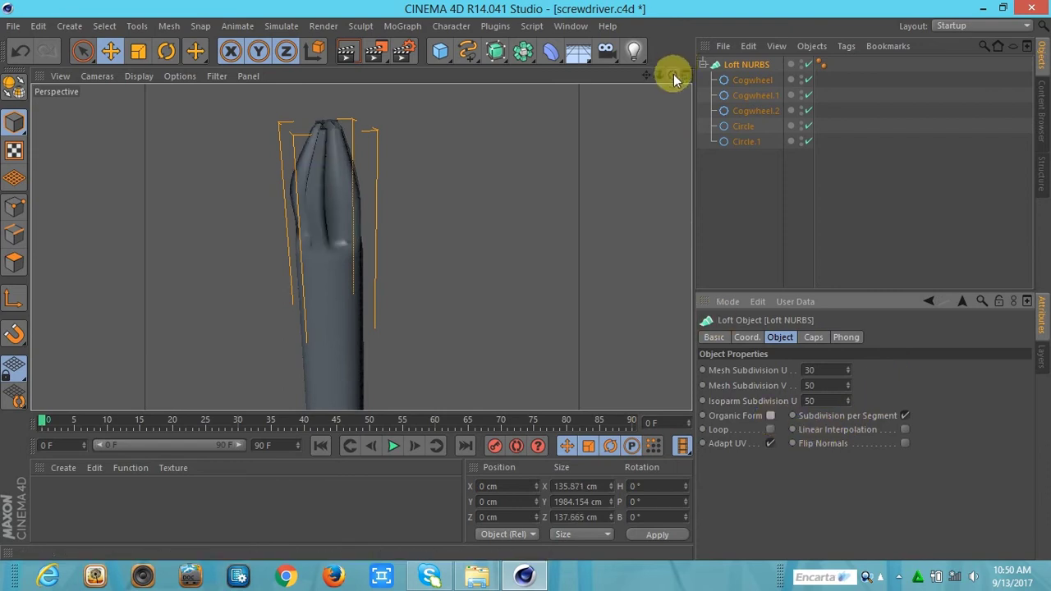
left_click_drag(674, 76, 706, 77)
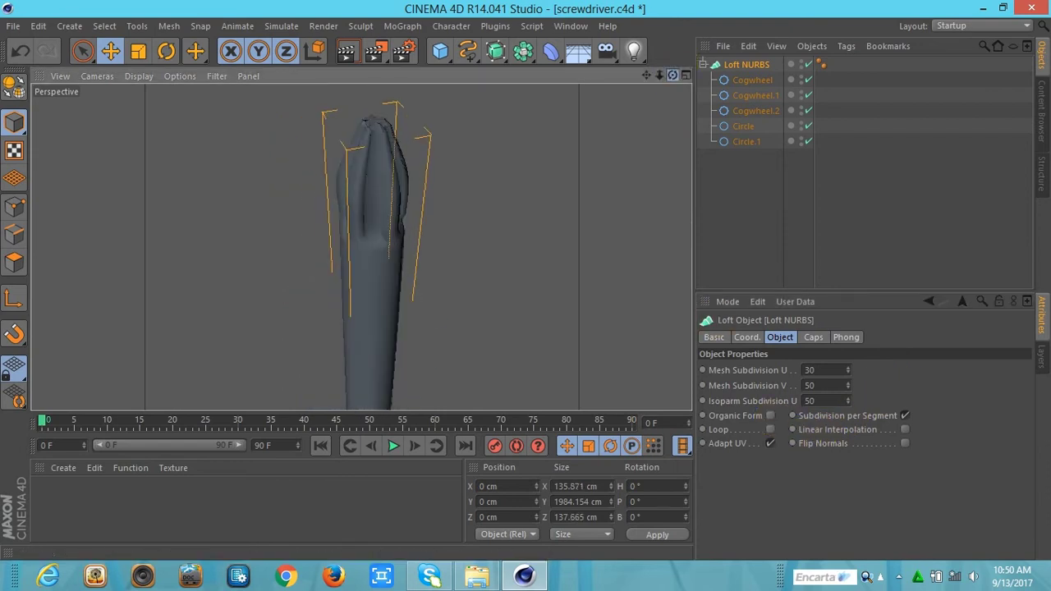
mouse_move(674, 76)
left_mouse_down()
mouse_move(640, 82)
mouse_move(684, 82)
left_mouse_up()
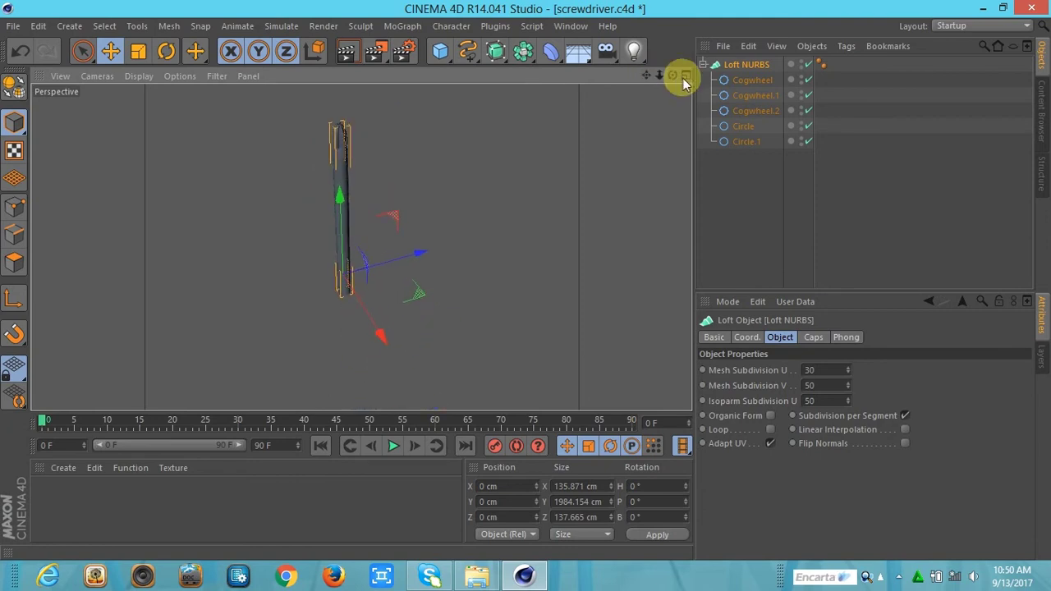
In the front view with the loft disabled, duplicate Circle.1, enlarge it, and move it to the handle top
left_click(686, 76)
left_click(684, 241)
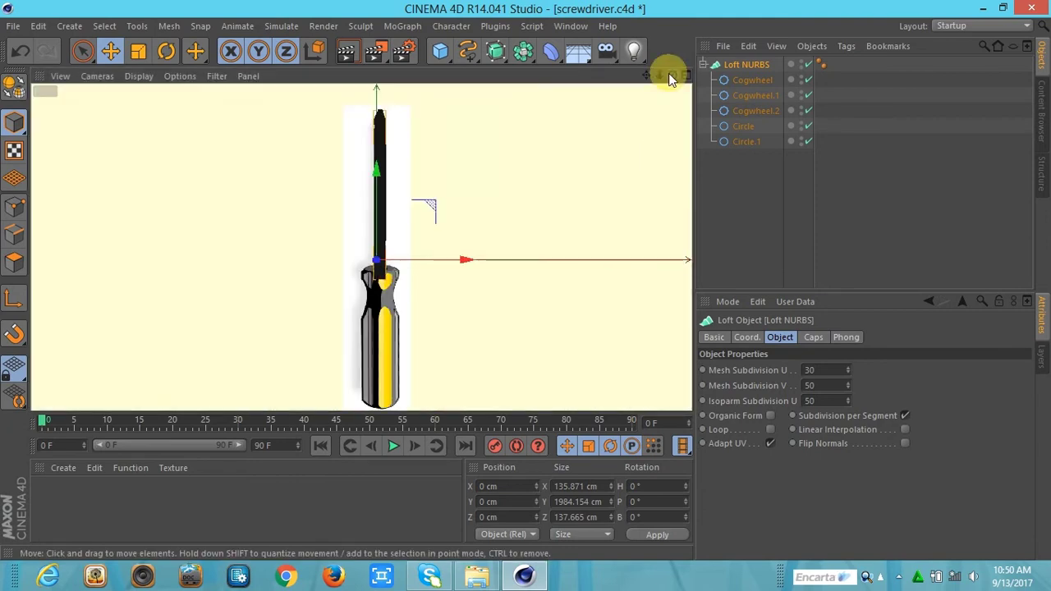
left_click(809, 64)
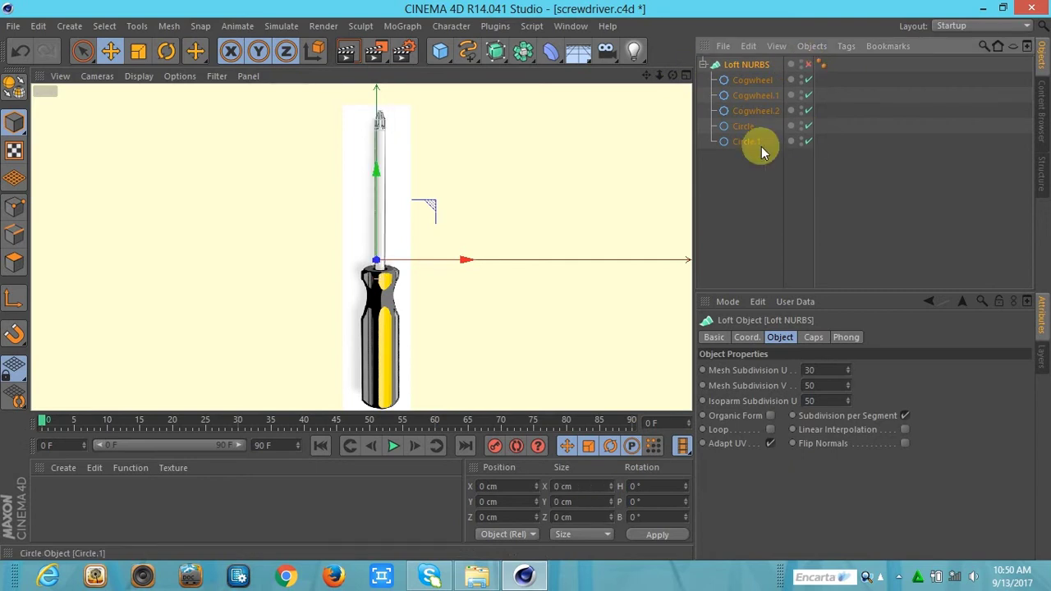
left_click(746, 143)
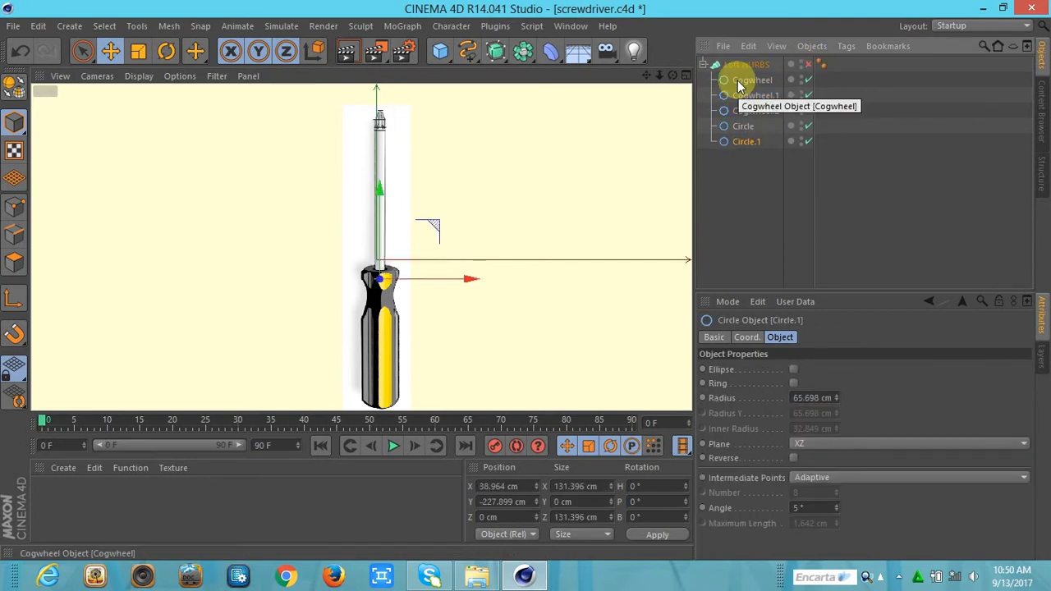
left_click_drag(735, 144, 736, 163, "ctrl")
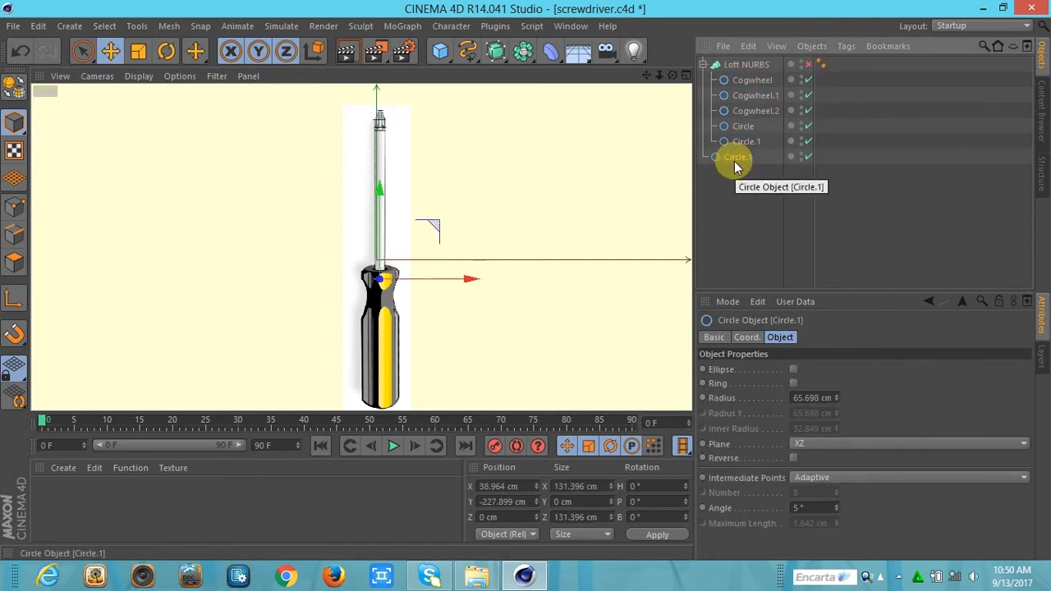
left_click_drag(380, 197, 383, 191)
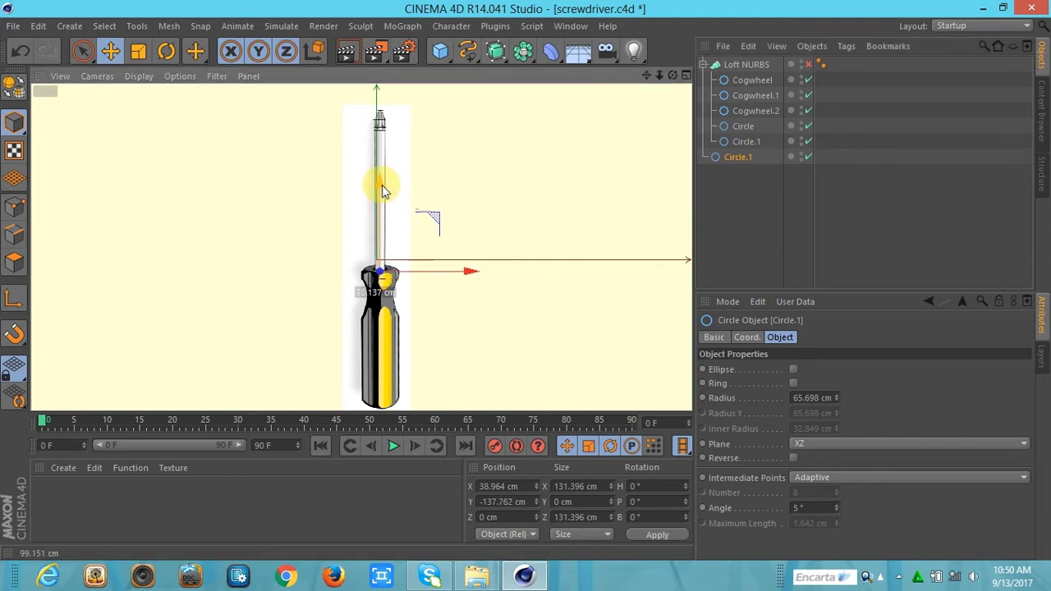
left_click_drag(660, 75, 645, 76)
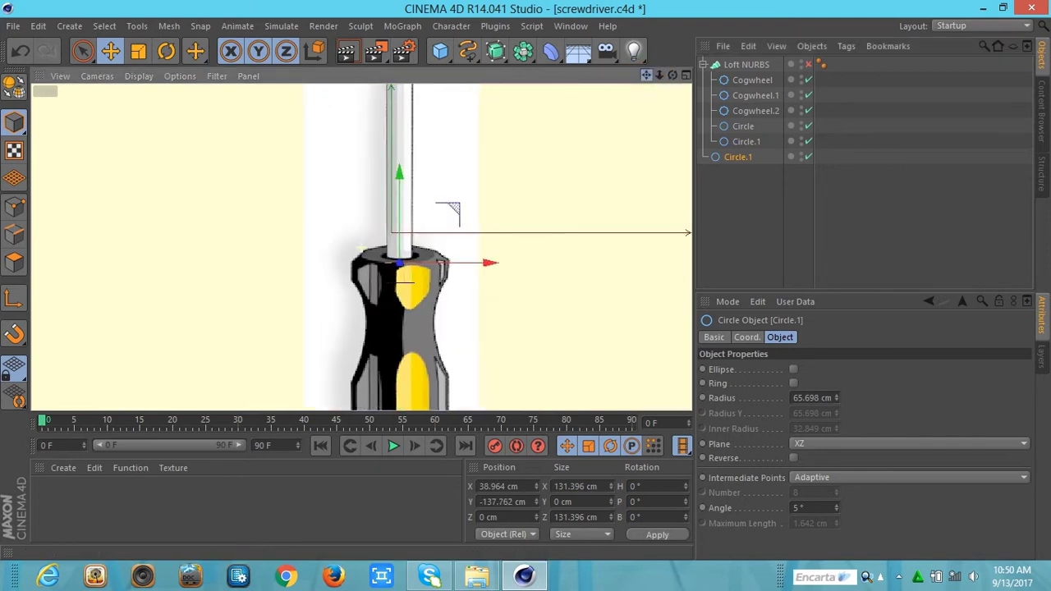
left_click_drag(385, 117, 386, 115)
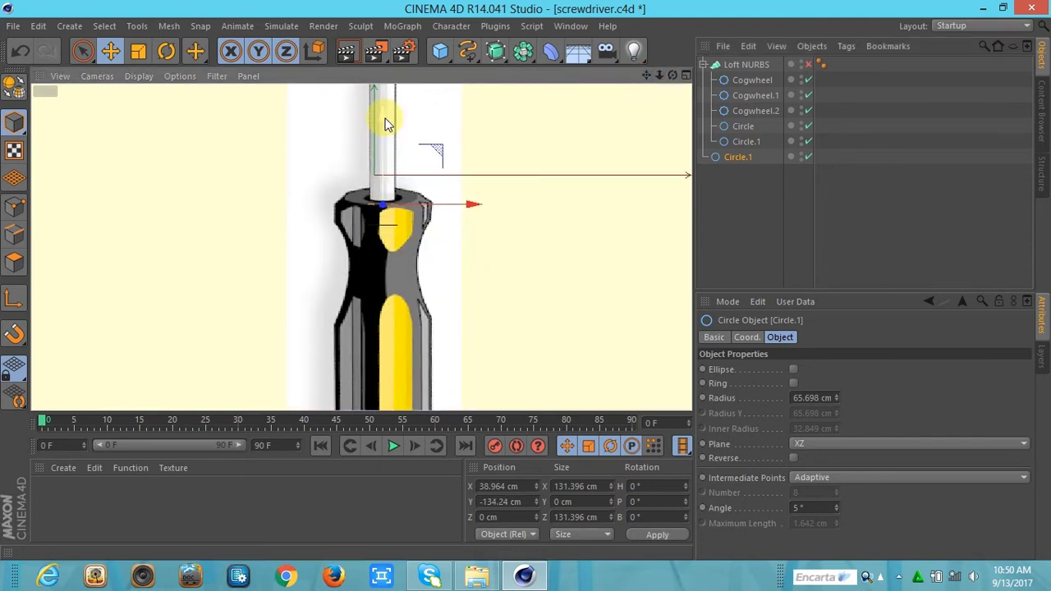
left_click(138, 51)
left_click_drag(414, 220, 460, 219)
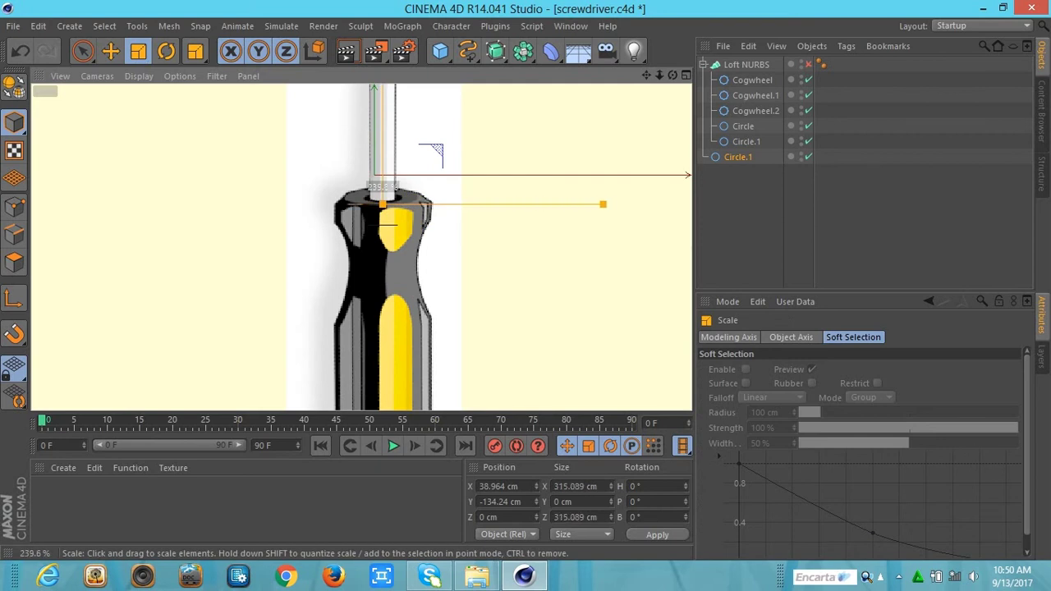
left_click_drag(620, 204, 627, 203)
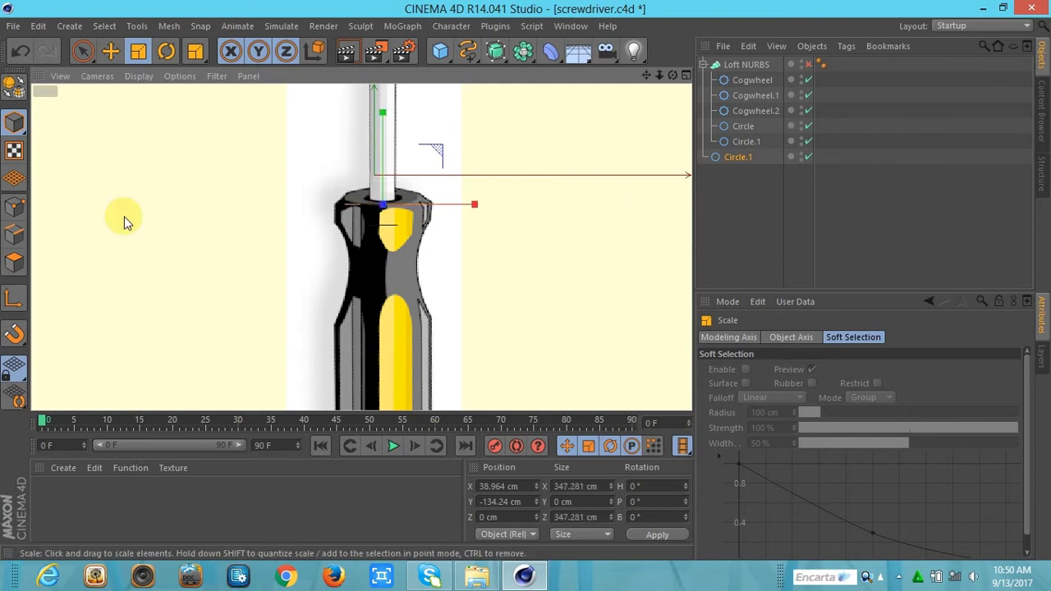
left_click(111, 52)
left_click_drag(382, 123, 389, 125)
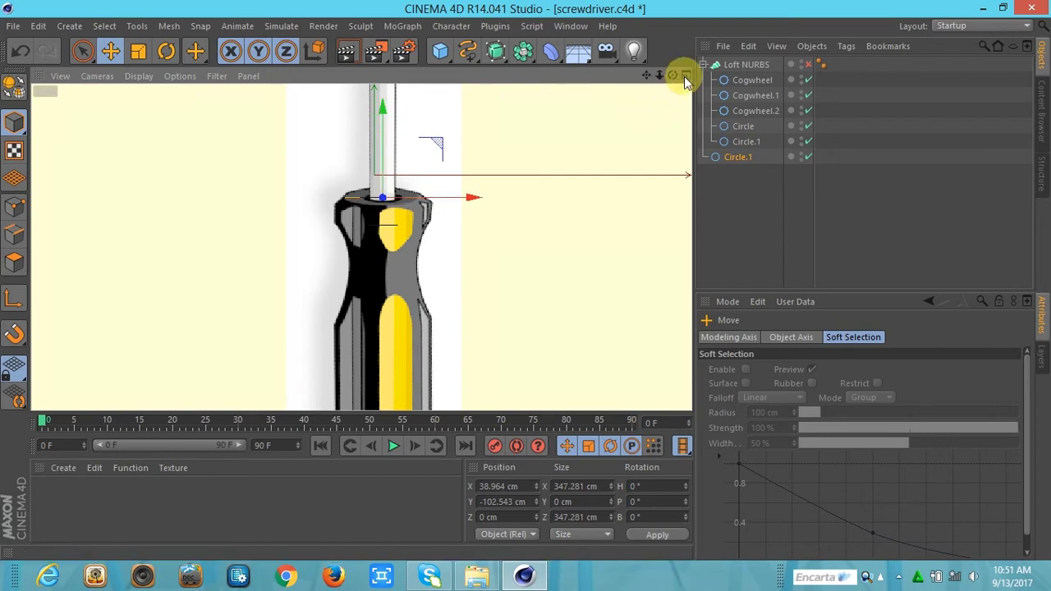
Reposition the Circle on the handle and scale it to about 390 cm at Y -123.674
left_click(685, 76)
left_click(685, 248)
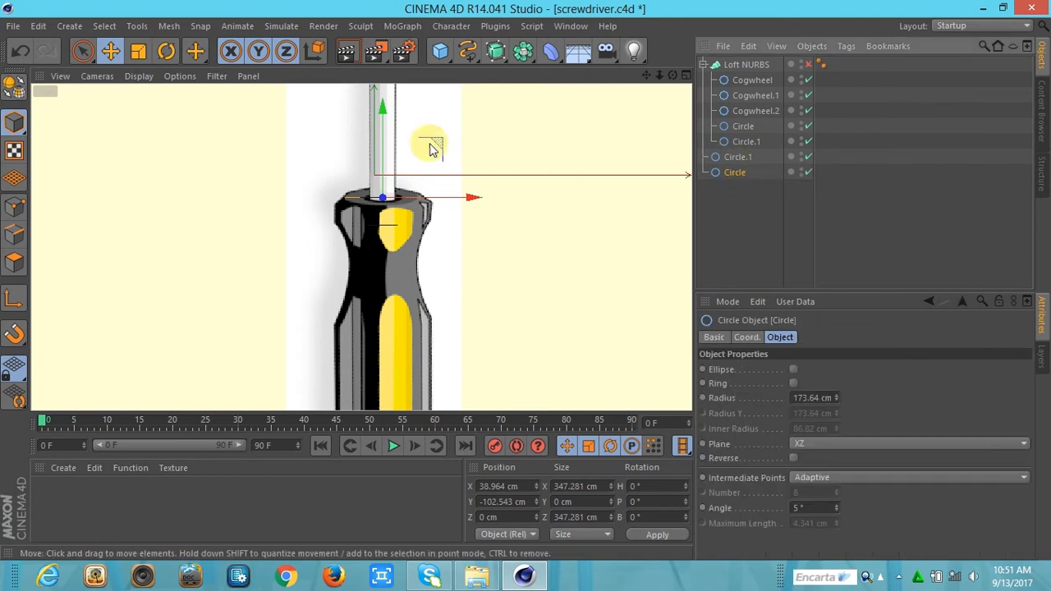
left_click_drag(387, 105, 388, 121)
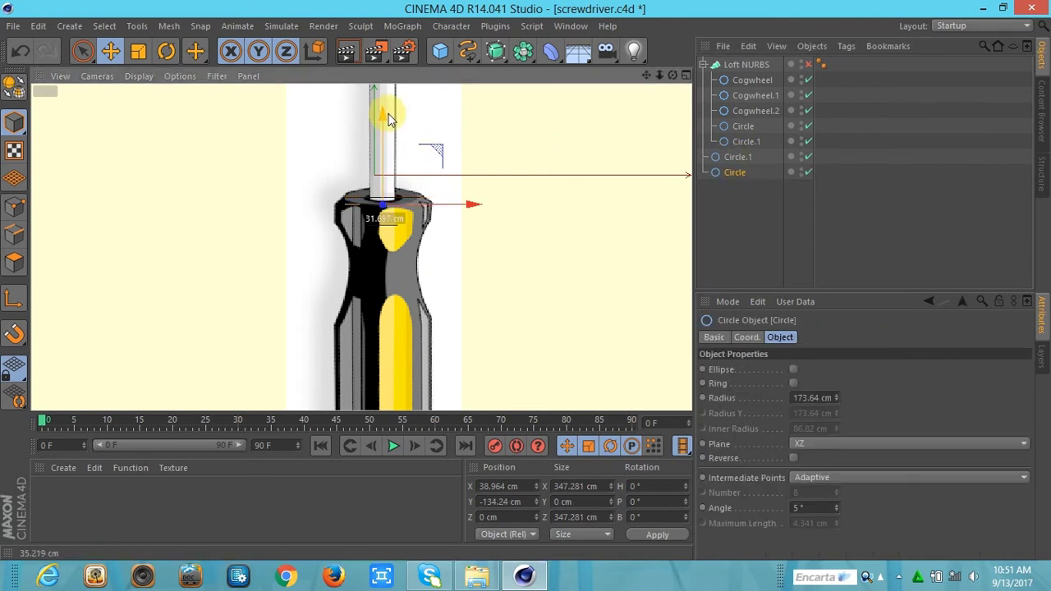
left_click_drag(388, 120, 388, 116)
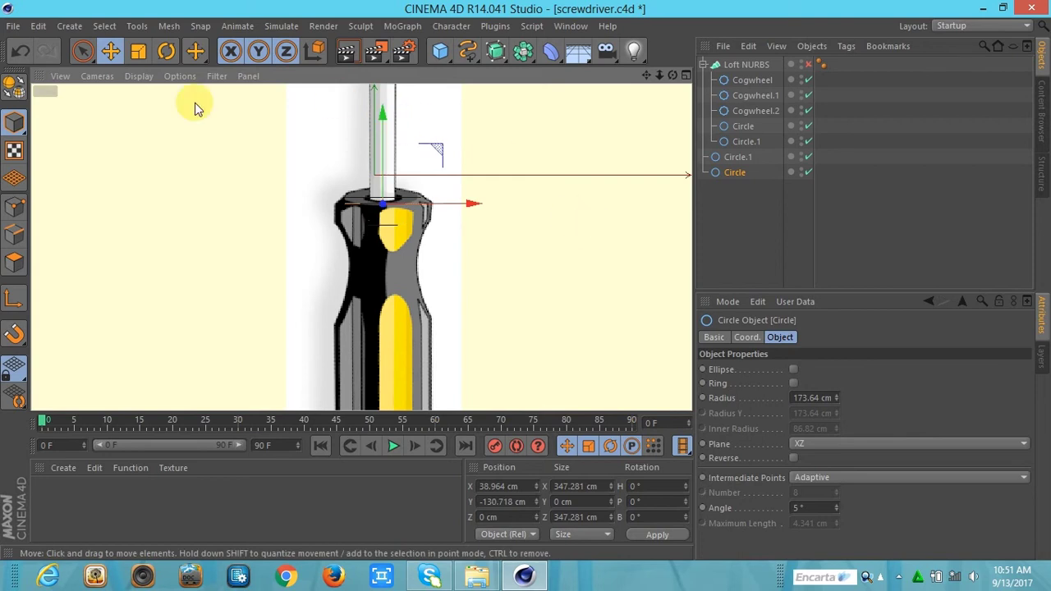
left_click(138, 51)
left_click_drag(388, 230, 390, 156)
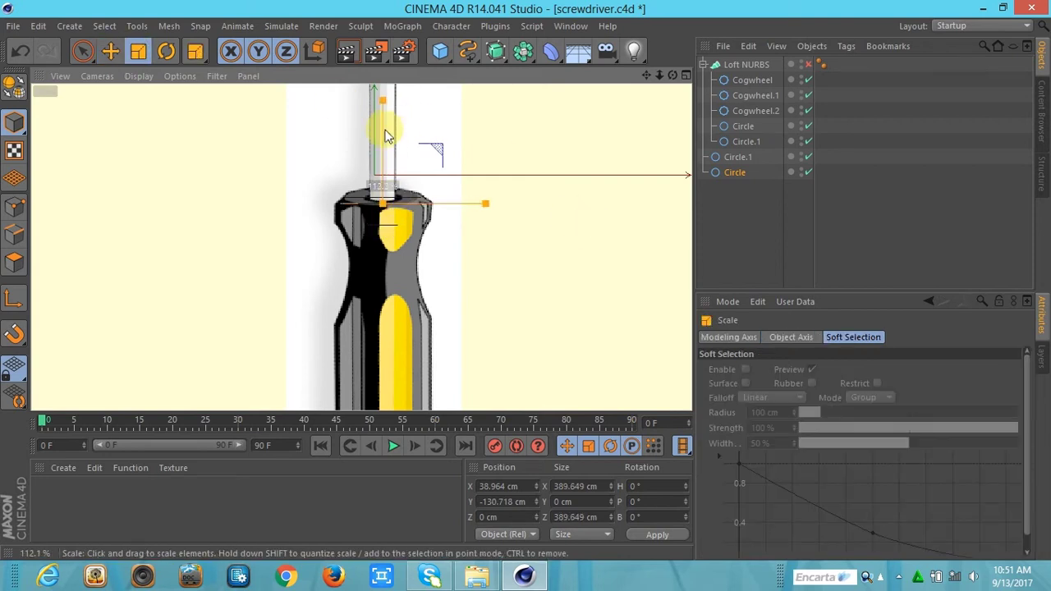
left_click(110, 51)
left_click_drag(387, 113, 389, 121)
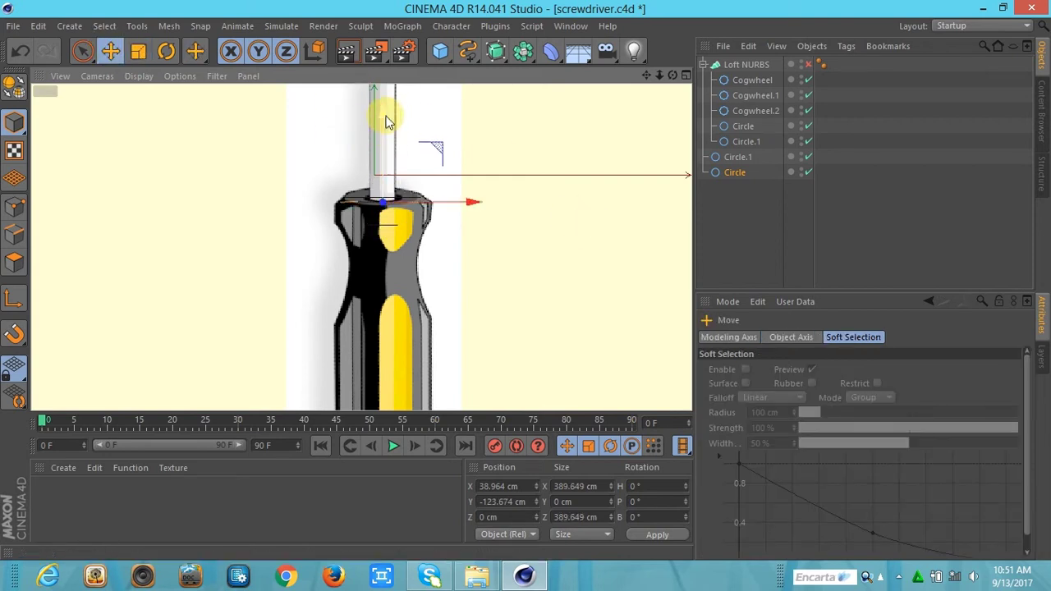
left_click(761, 81)
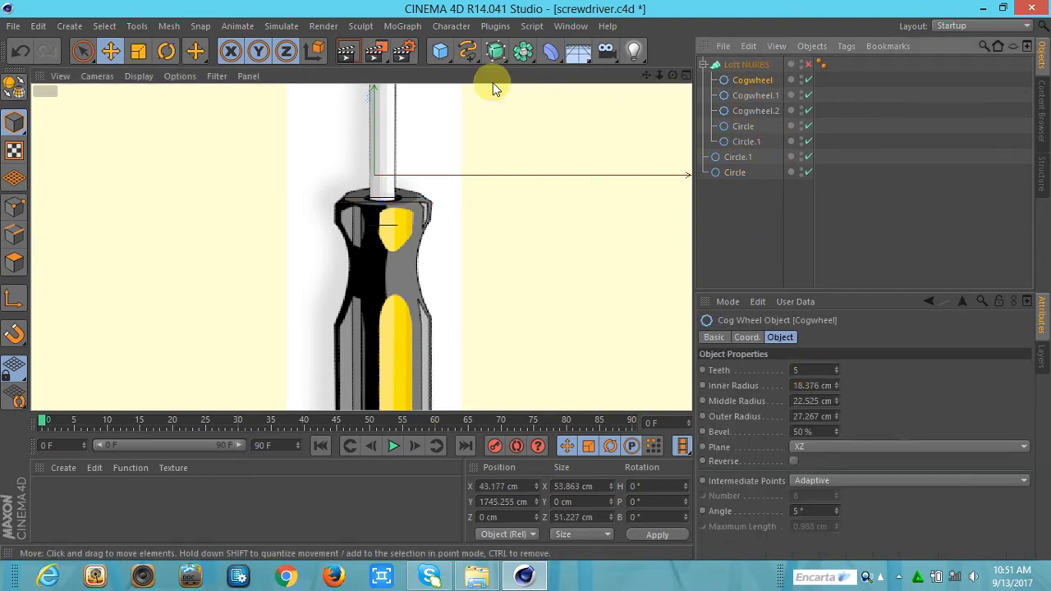
Add a five-tooth Cogwheel spline in the XZ plane near the handle top
left_click_drag(478, 64, 591, 214)
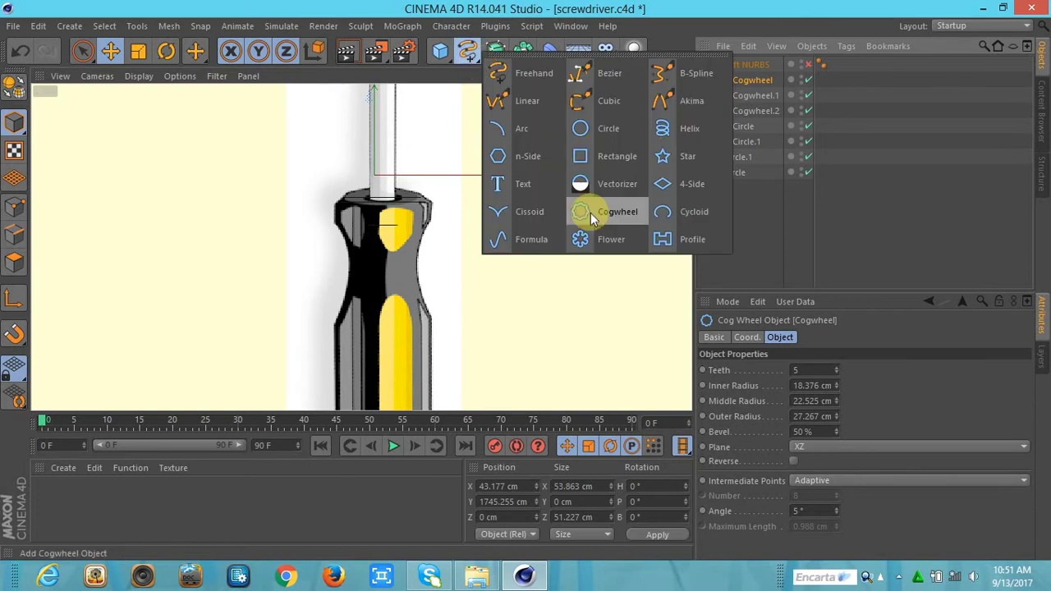
left_click(801, 370)
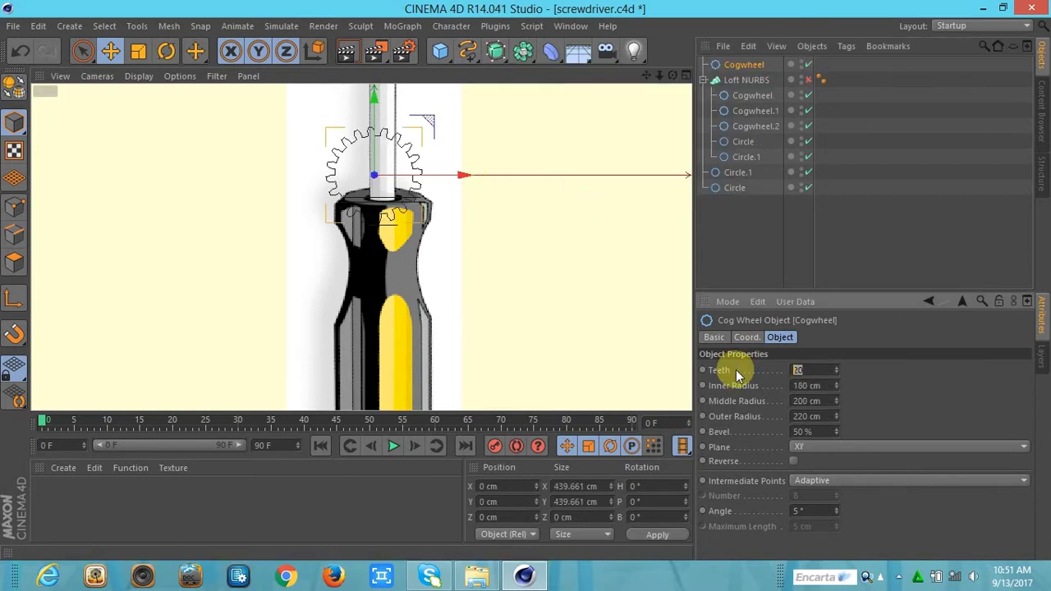
type("5")
key("Return")
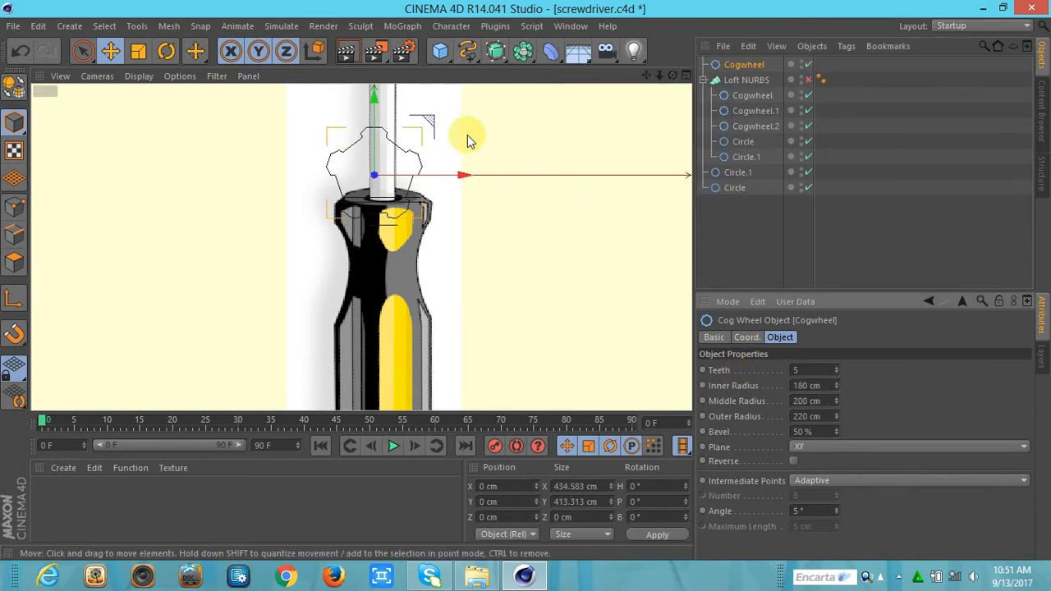
left_click_drag(376, 106, 392, 159)
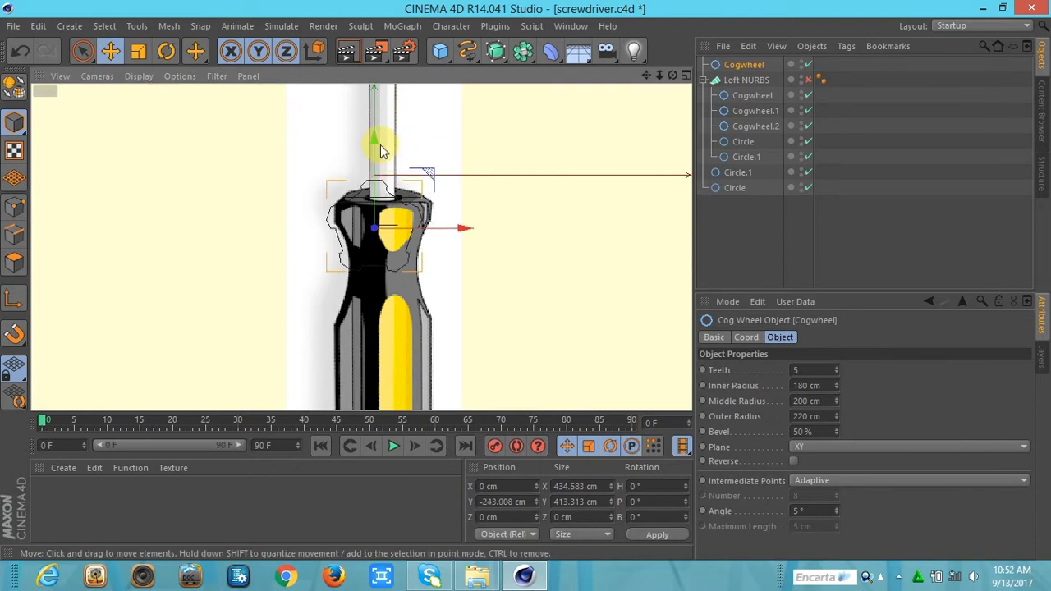
left_click(824, 493)
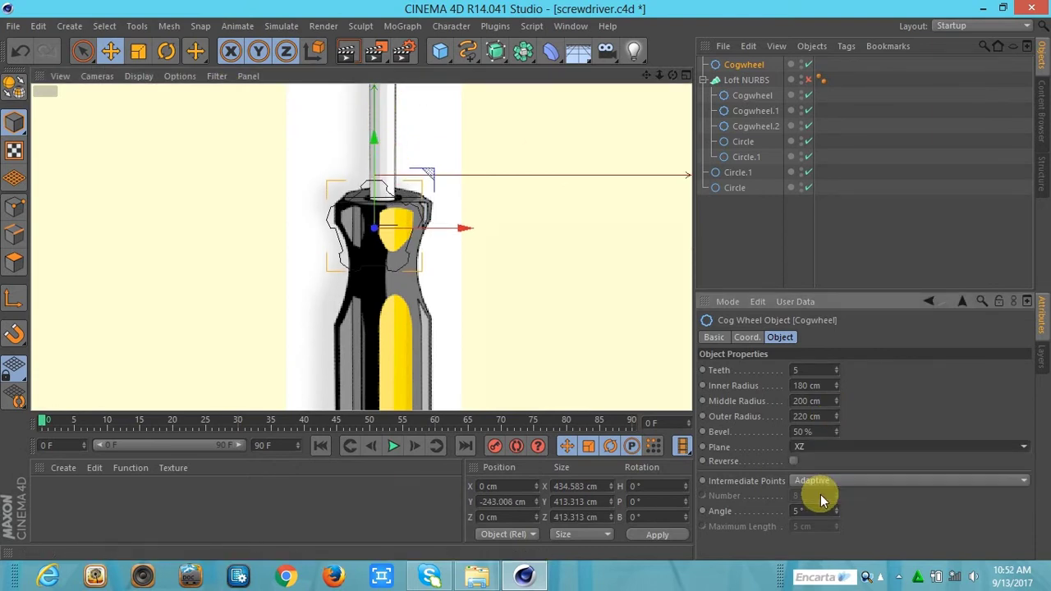
mouse_move(399, 158)
left_mouse_down()
mouse_move(380, 128)
mouse_move(451, 204)
mouse_move(481, 218)
mouse_move(398, 134)
left_mouse_up()
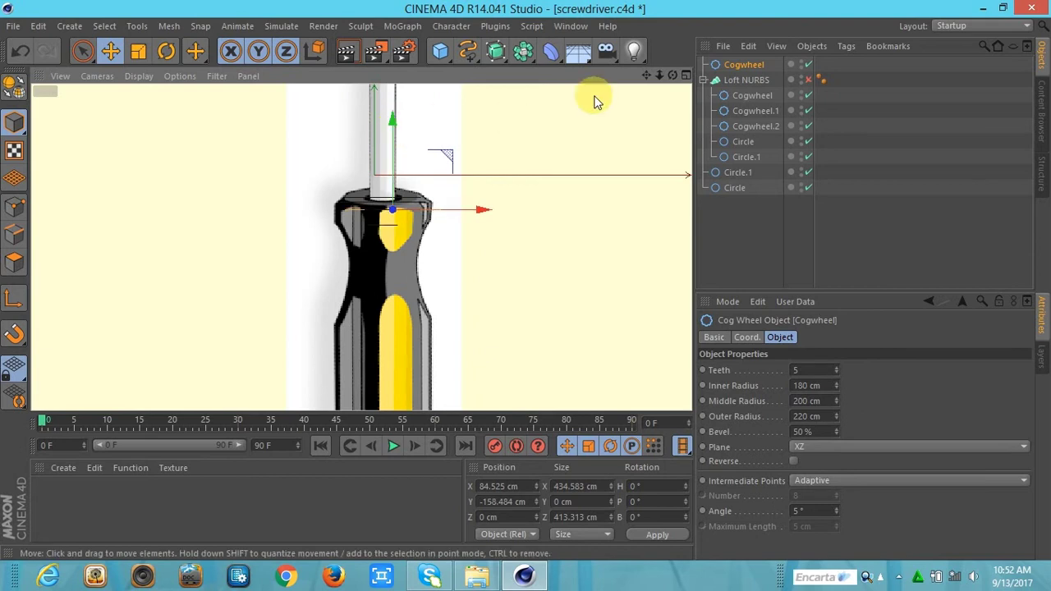
left_click_drag(661, 76, 362, 246)
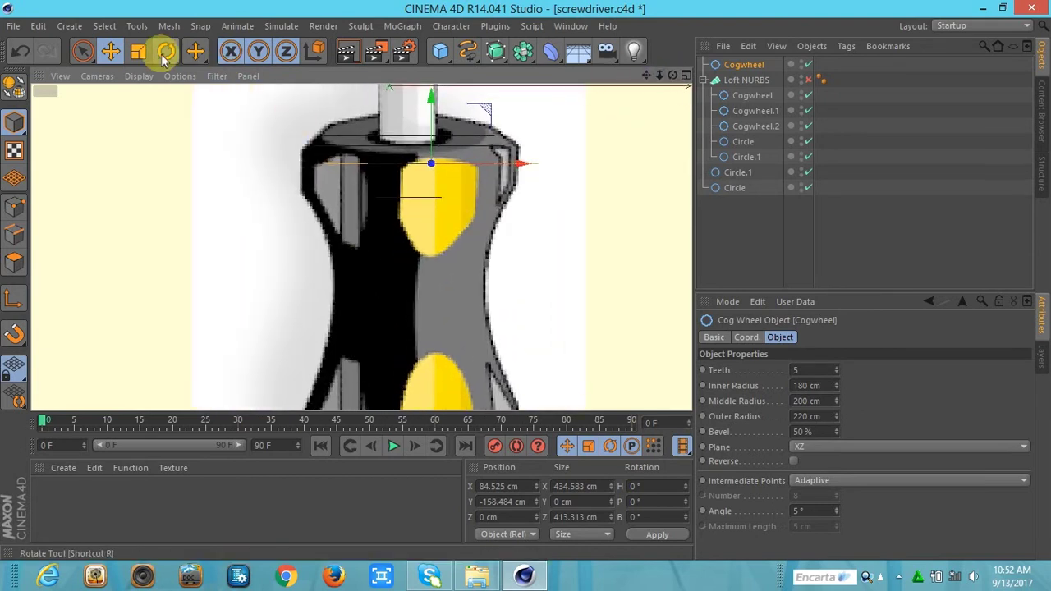
Scale the Cogwheel to about 125% and centre it just below the handle top
left_click(139, 52)
left_click_drag(439, 214, 477, 214)
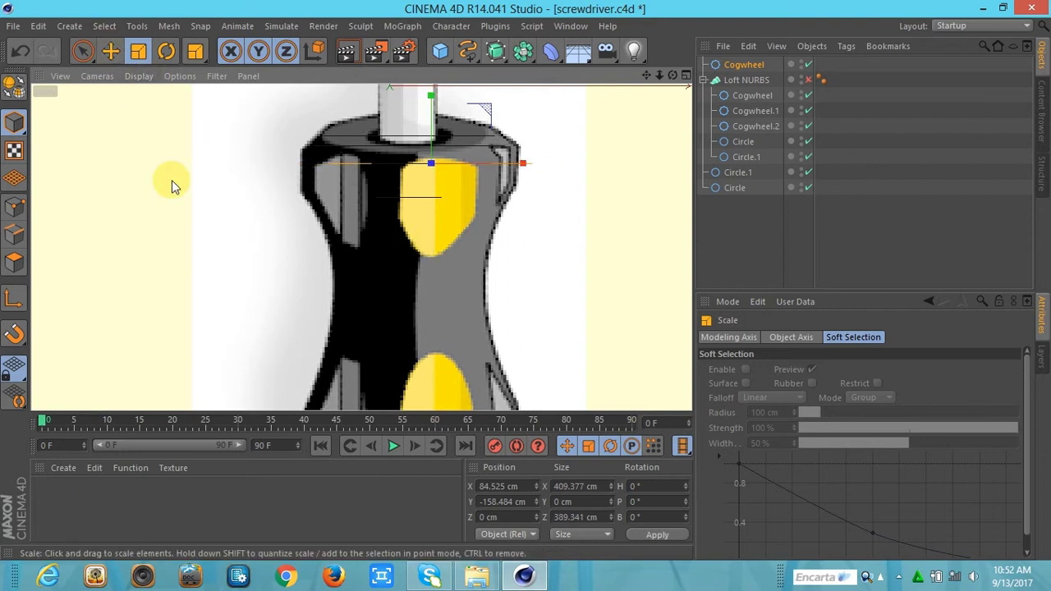
left_click(285, 191)
left_click(744, 64)
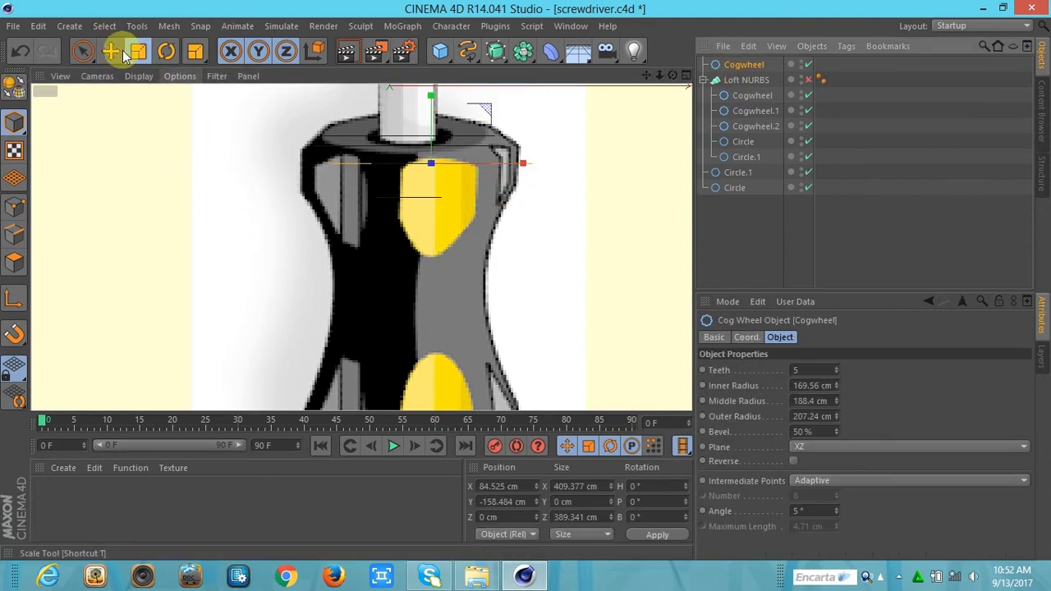
key("e")
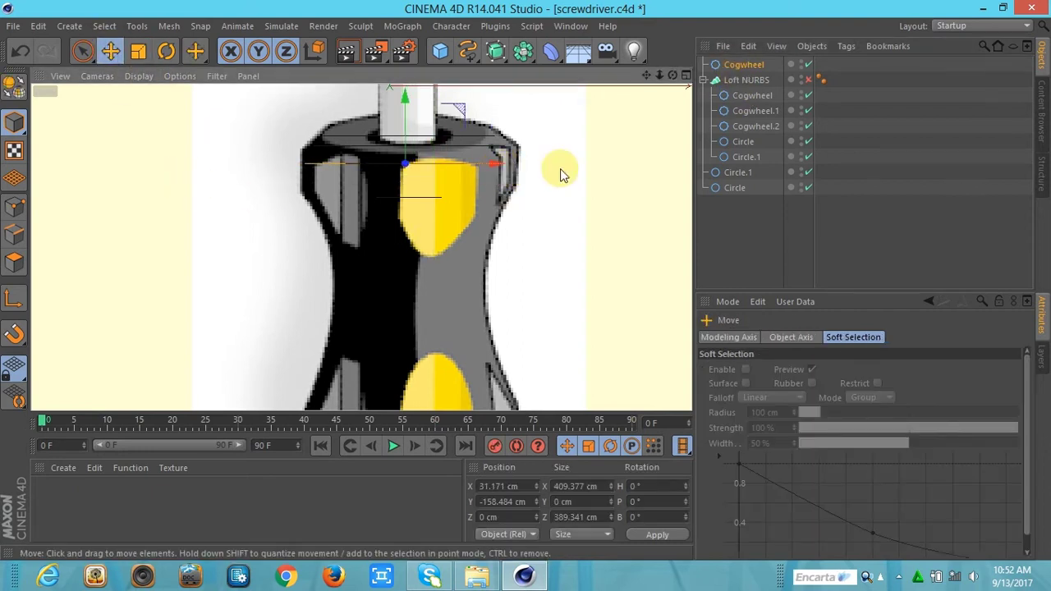
left_click(561, 175)
left_click(744, 64)
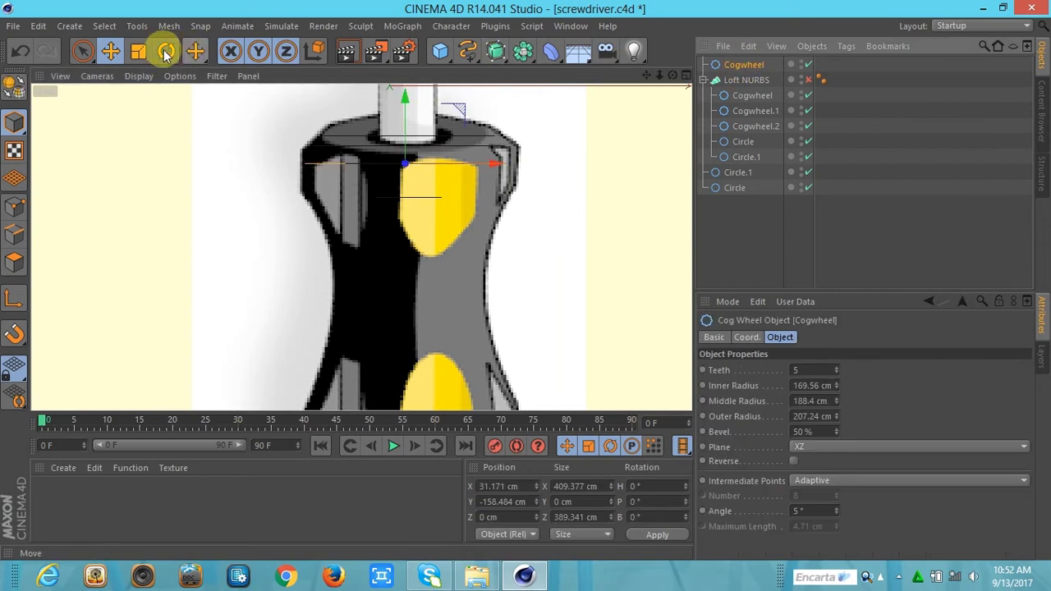
left_click(138, 51)
left_click_drag(403, 164, 406, 126)
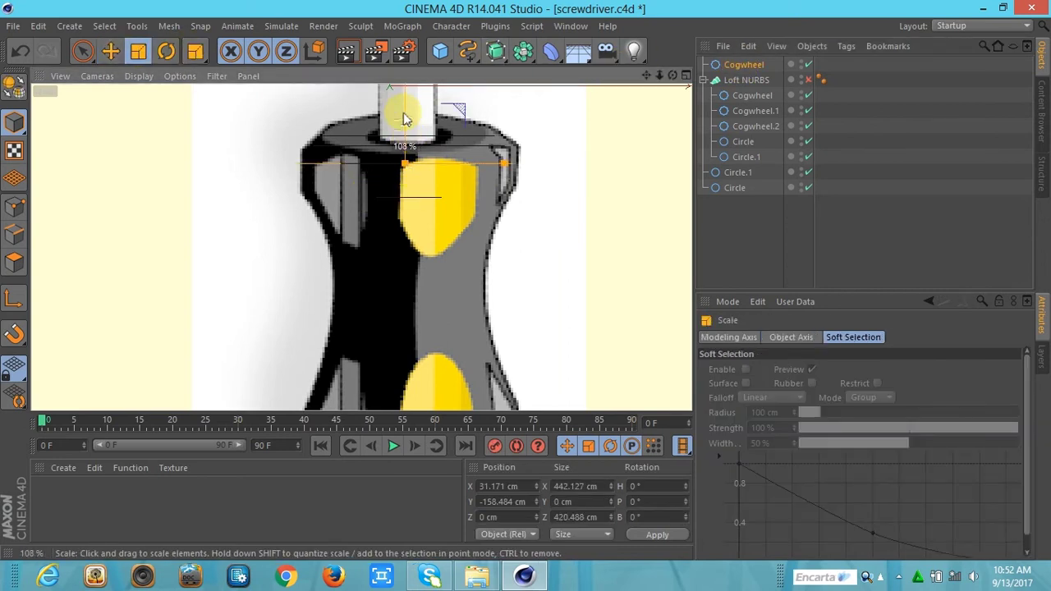
left_click(110, 51)
left_click_drag(469, 164, 499, 172)
left_click_drag(413, 105, 411, 101)
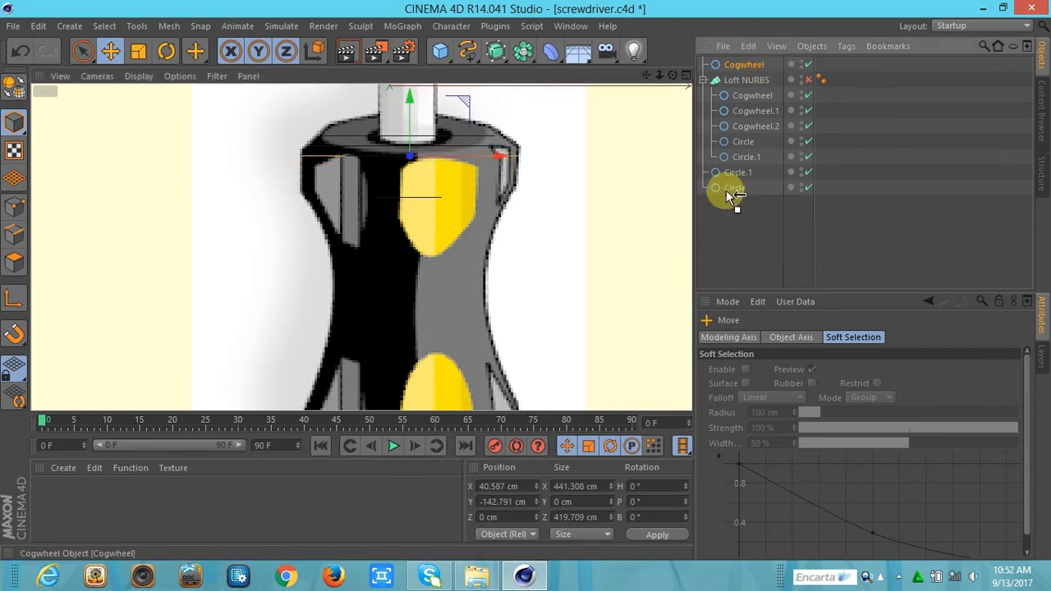
Make two Cogwheel copies further down the handle and shrink Cogwheel.2 to about 73%
left_click_drag(744, 64, 728, 194)
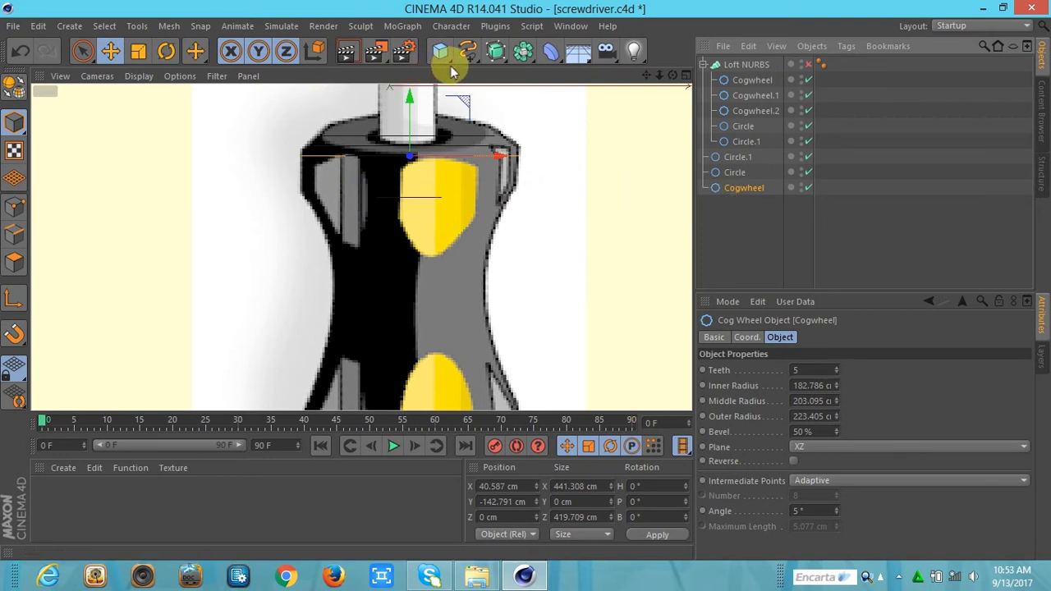
left_click_drag(735, 187, 737, 205, "ctrl")
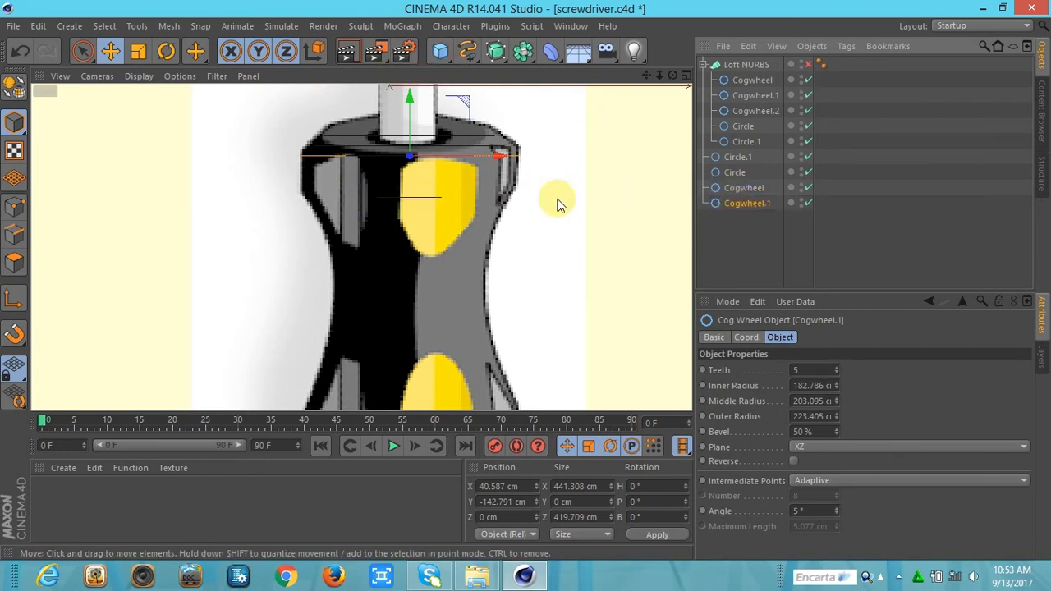
left_click_drag(413, 116, 415, 155)
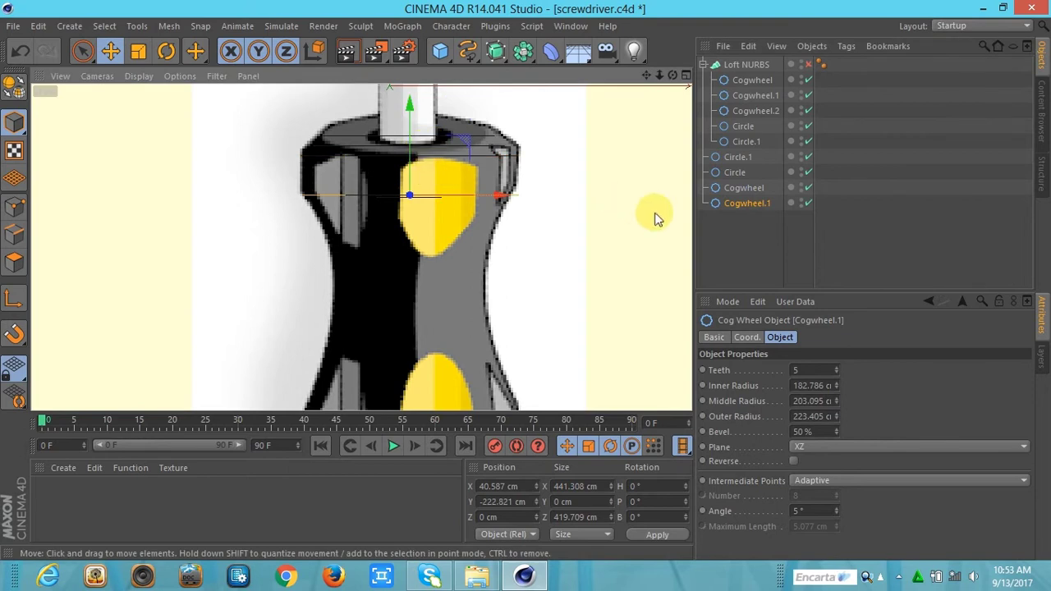
left_click_drag(736, 203, 744, 221, "ctrl")
left_click_drag(417, 124, 432, 170)
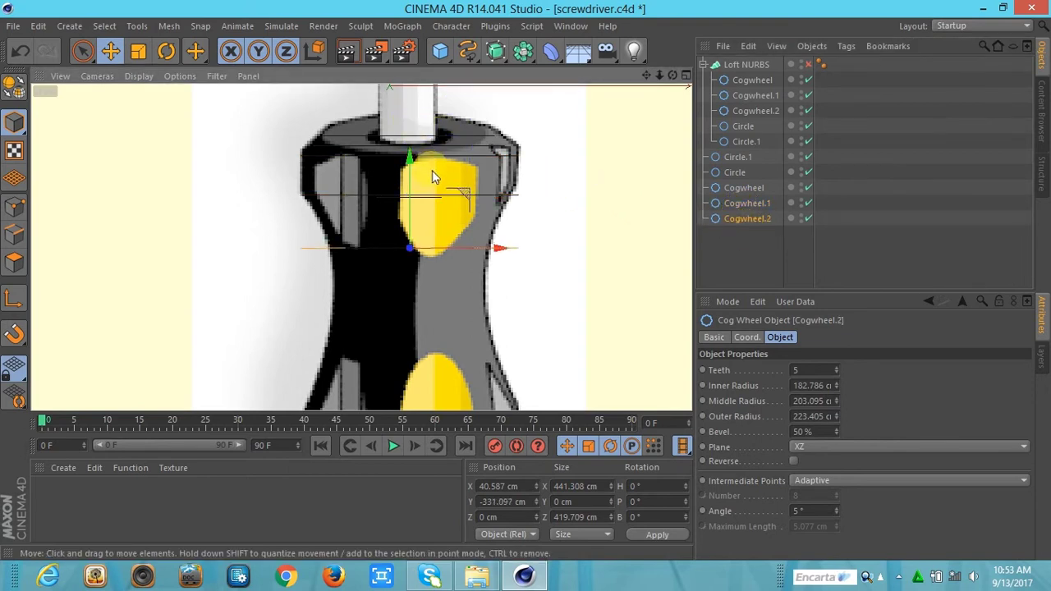
left_click(143, 54)
left_click_drag(437, 404, 411, 279)
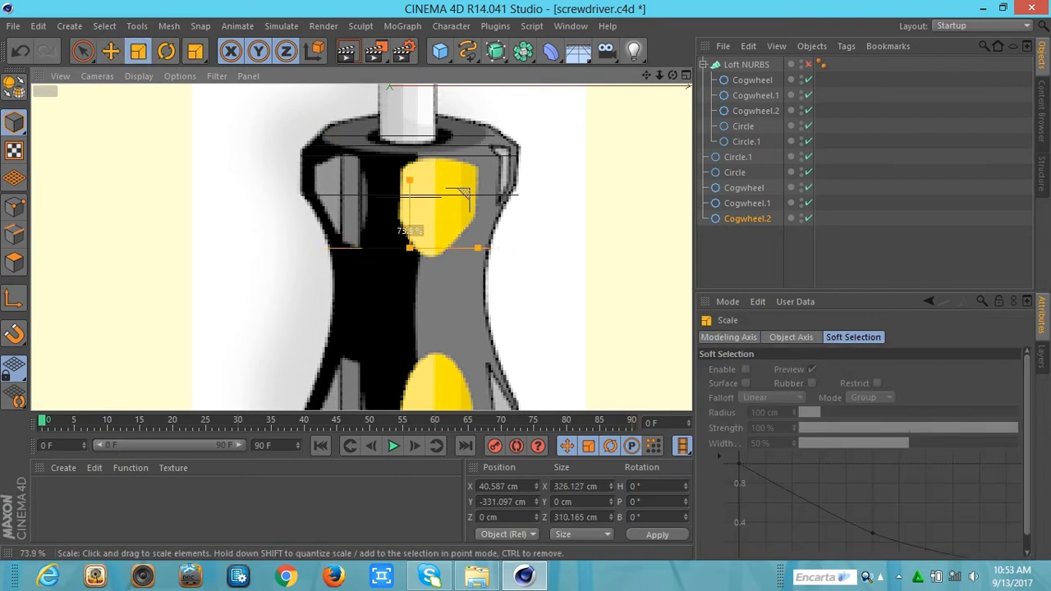
left_click_drag(727, 159, 735, 172, "ctrl")
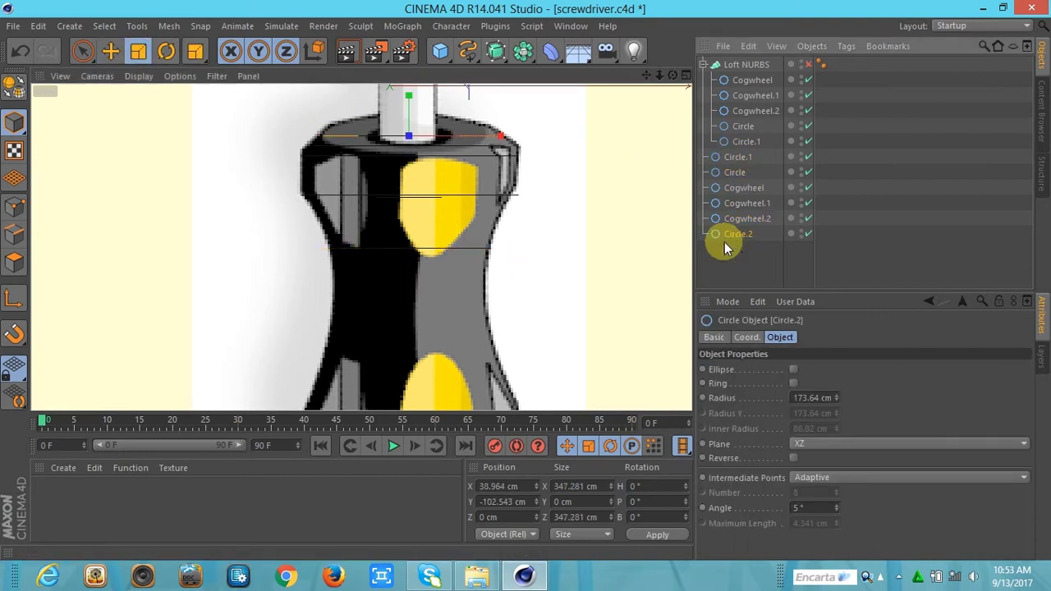
Delete the duplicated circle and add a new Circle spline lower on the handle
key("Delete")
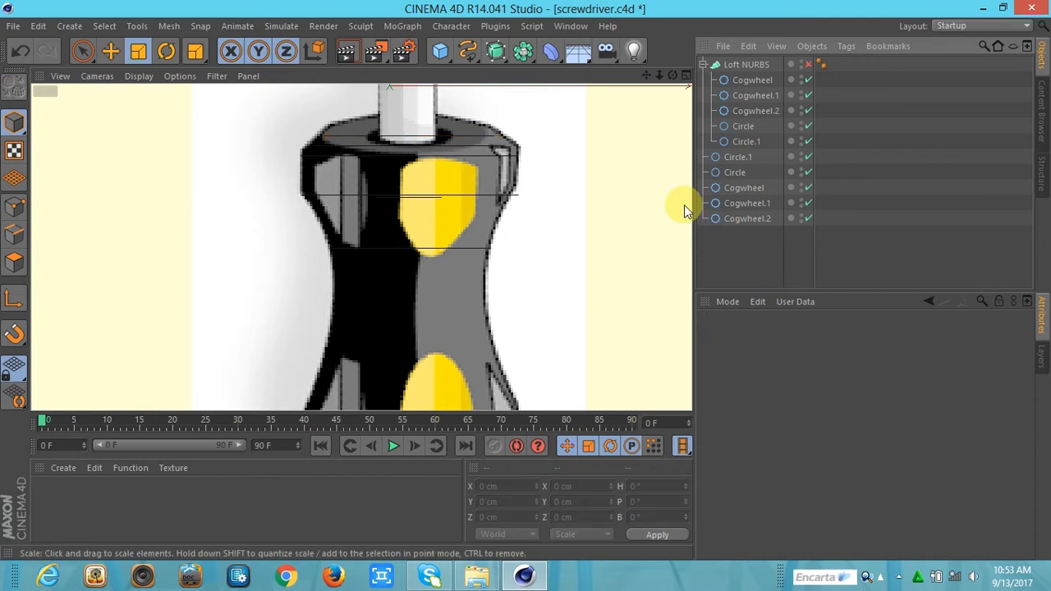
key("ctrl+z")
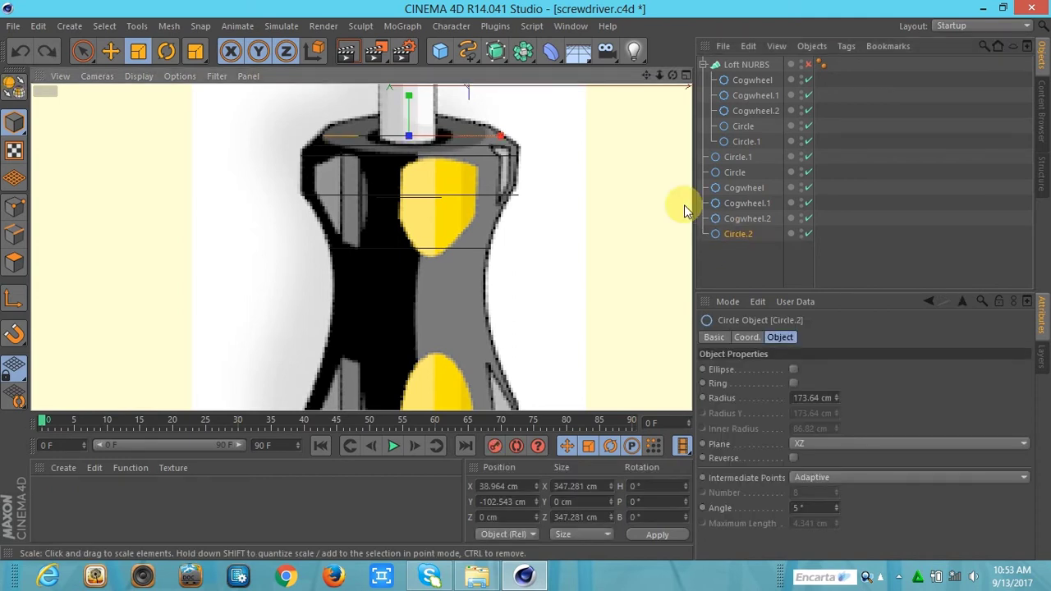
key("Delete")
left_click(480, 67)
left_click(576, 125)
left_click_drag(659, 74, 362, 246)
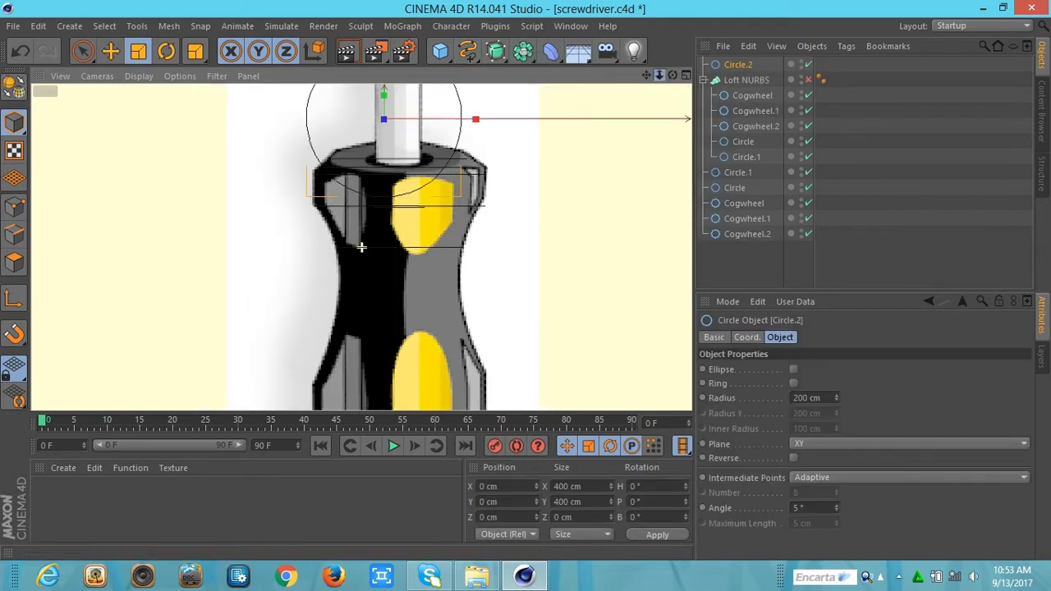
left_click(110, 51)
left_click_drag(386, 96, 416, 223)
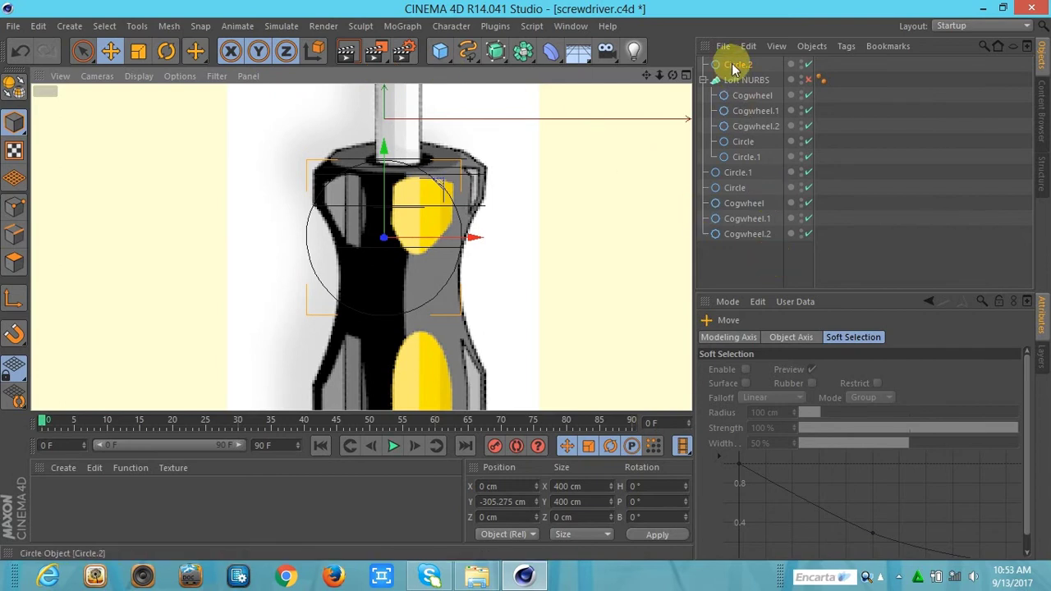
Lay Circle.2 flat in XZ, scale it to 318.4 cm, and lower it to Y -348.36 cm
left_click_drag(741, 118, 732, 239)
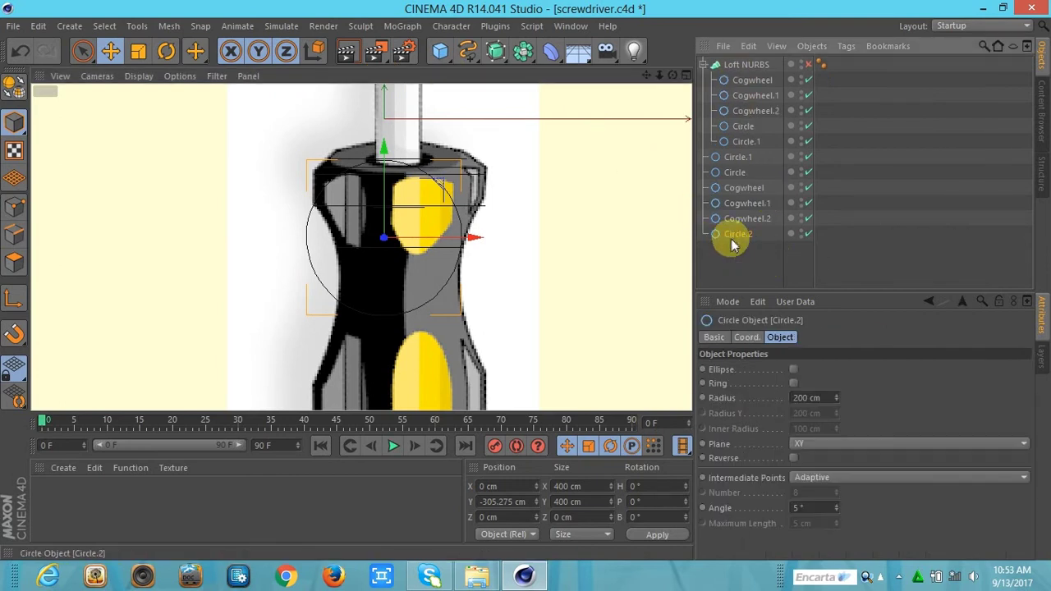
left_click(809, 456)
left_click(809, 492)
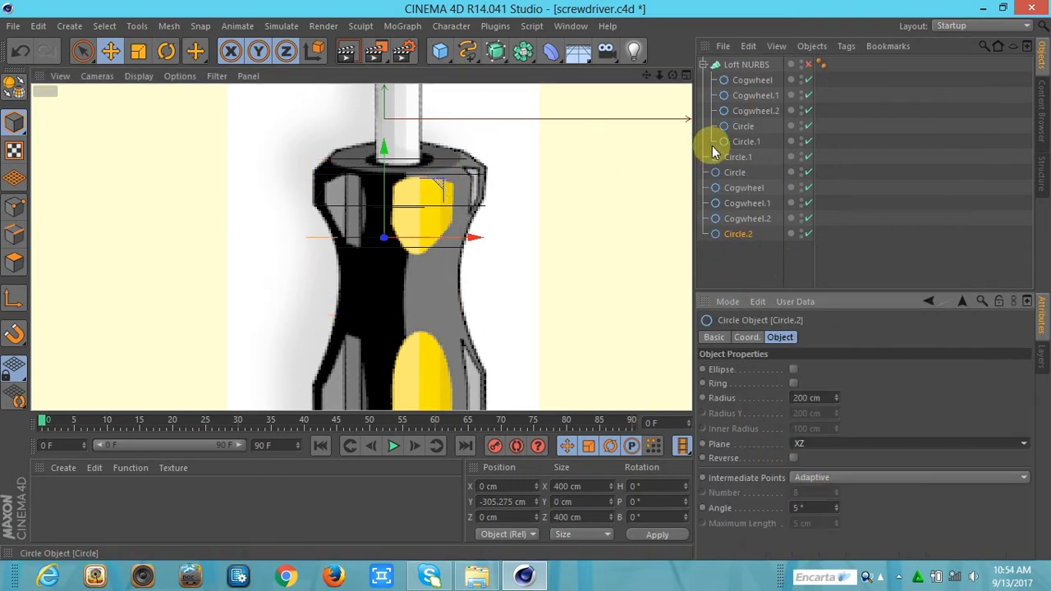
scroll(493, 136, "up", 3)
left_click_drag(409, 152, 415, 182)
mouse_move(489, 259)
left_mouse_down()
mouse_move(519, 277)
mouse_move(515, 269)
left_mouse_up()
key("t")
left_click_drag(397, 299, 363, 299)
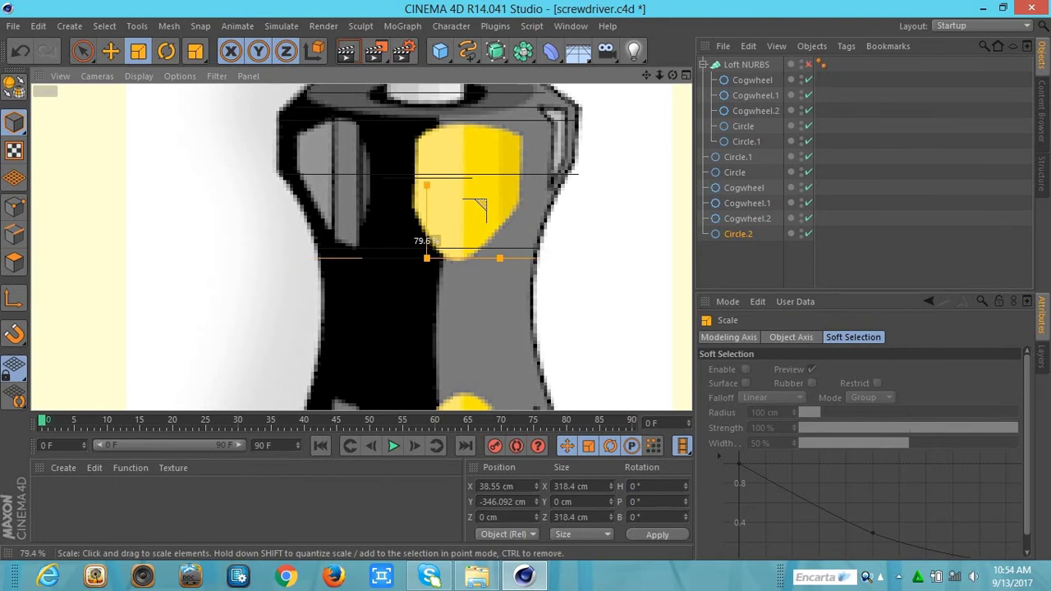
left_click(110, 51)
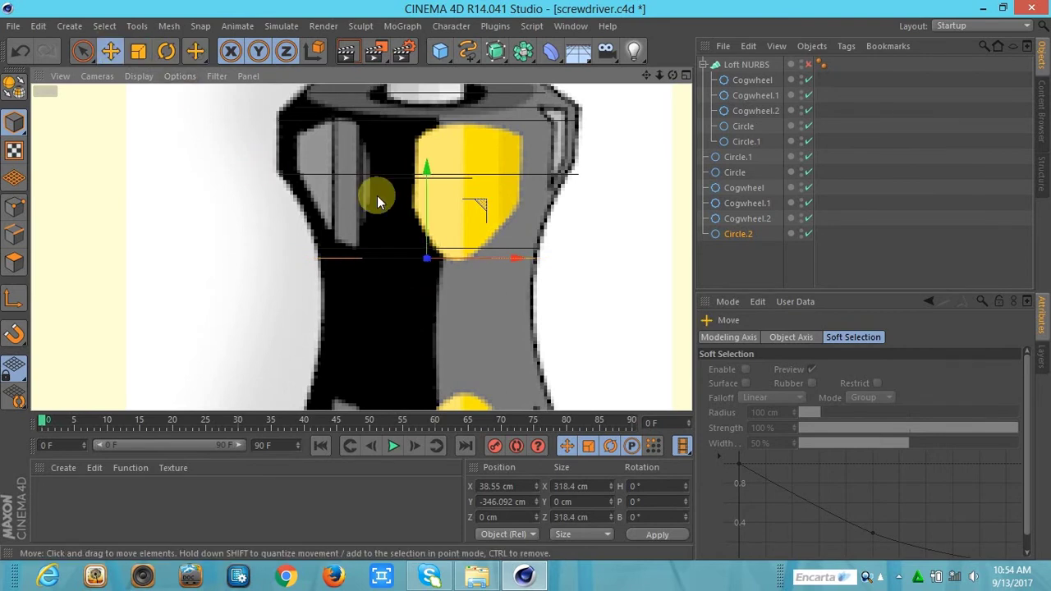
left_click_drag(433, 175, 432, 177)
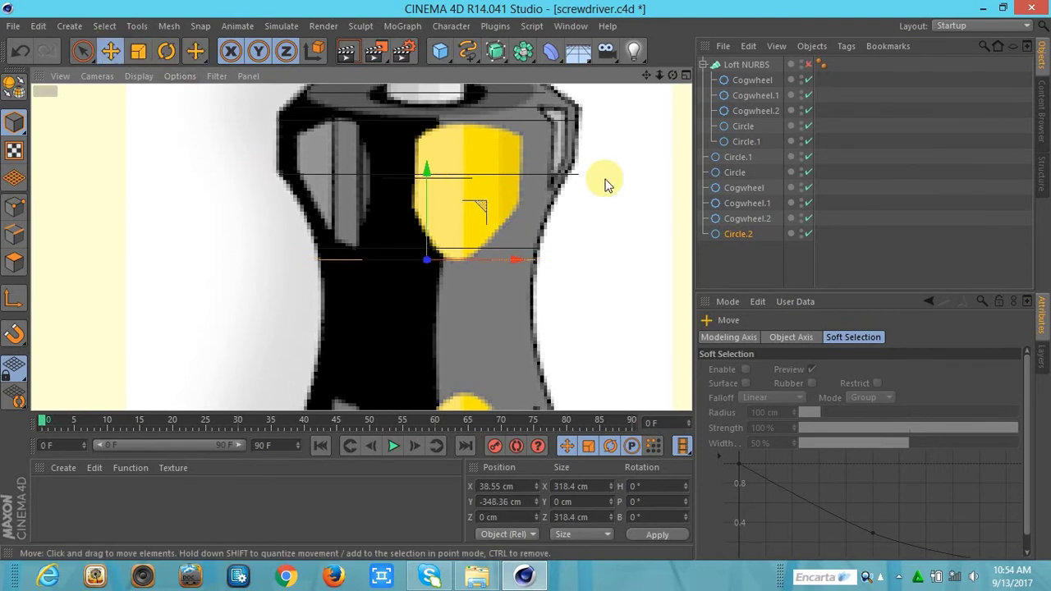
Inspect Cogwheel.1 and Cogwheel.2 against the yellow grip and zoom out over the handle
left_click(739, 204)
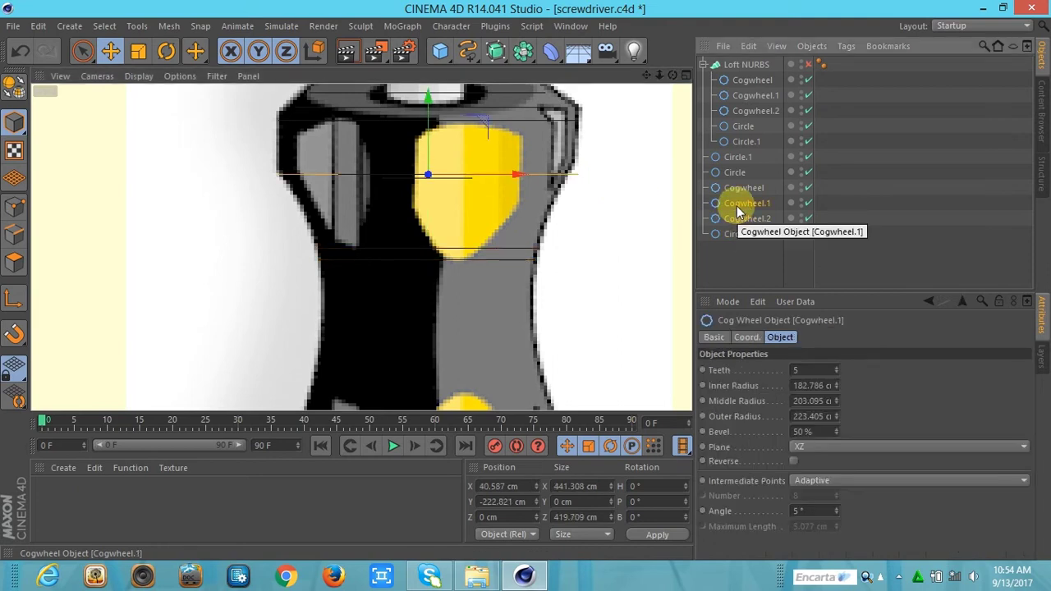
left_click(741, 219)
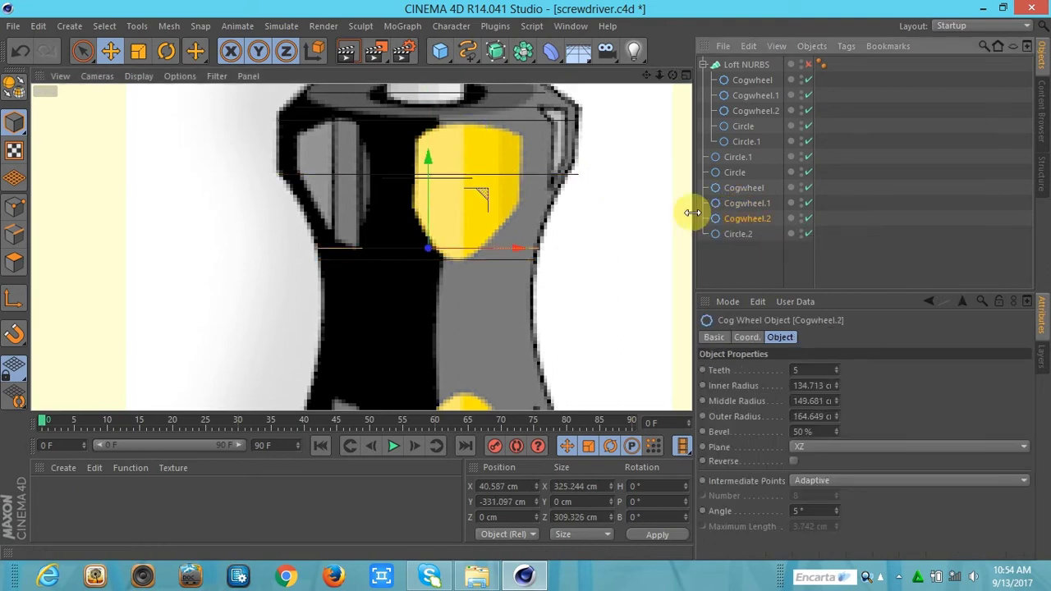
mouse_move(659, 75)
left_mouse_down()
mouse_move(698, 75)
mouse_move(704, 118)
left_mouse_up()
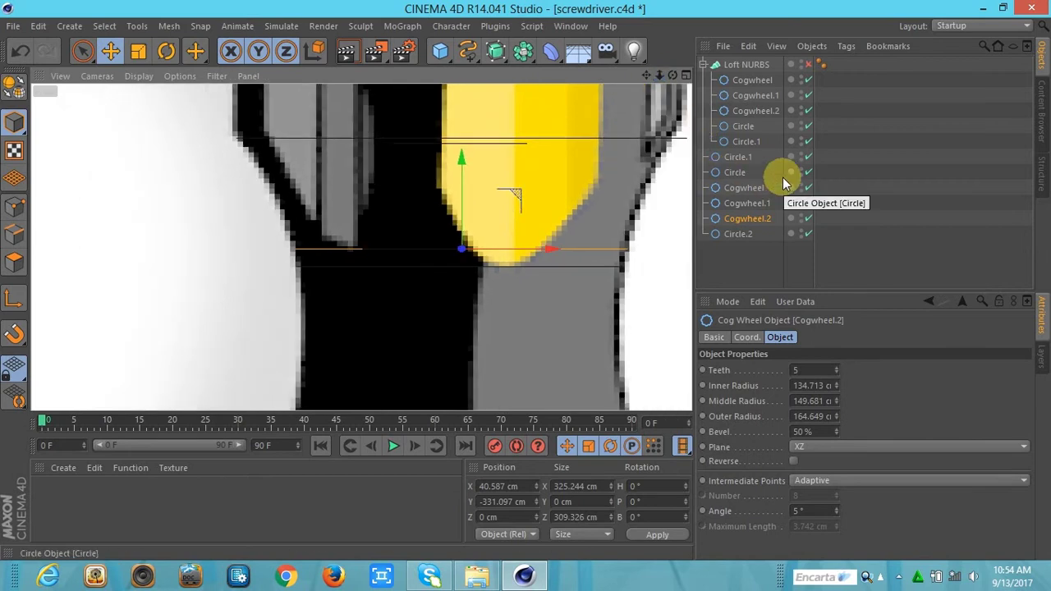
left_click_drag(672, 75, 684, 82)
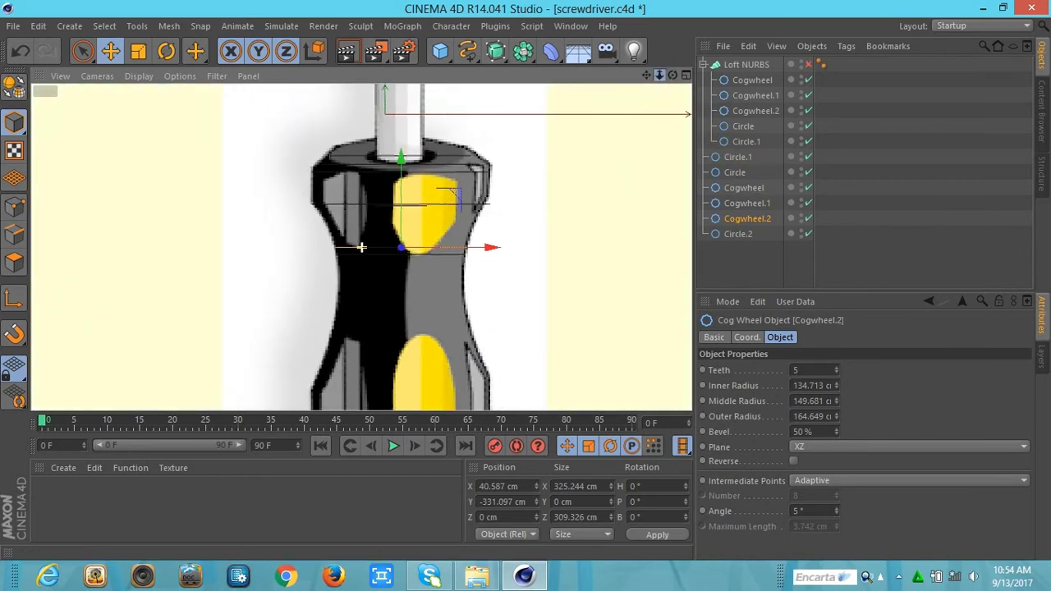
left_click(686, 78)
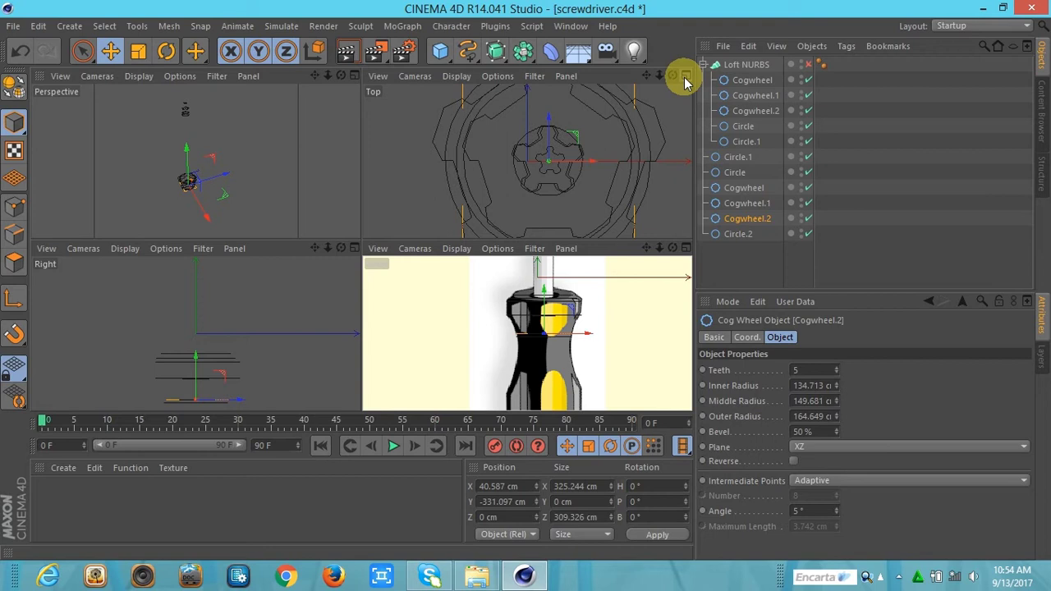
left_click(354, 77)
mouse_move(647, 75)
left_mouse_down()
mouse_move(682, 99)
mouse_move(681, 83)
left_mouse_up()
left_click(686, 75)
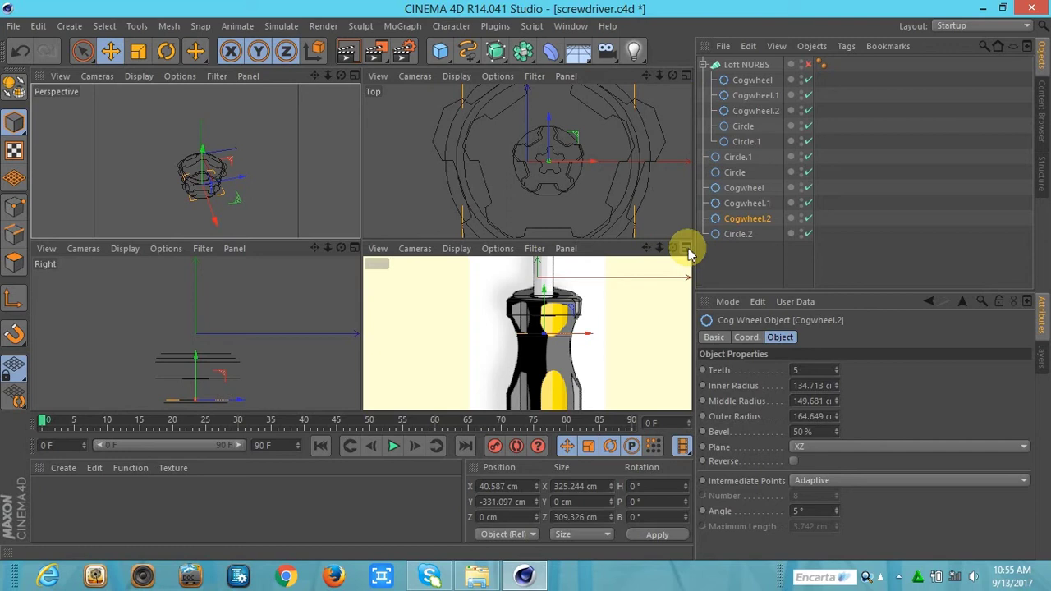
left_click(687, 248)
left_click(738, 235)
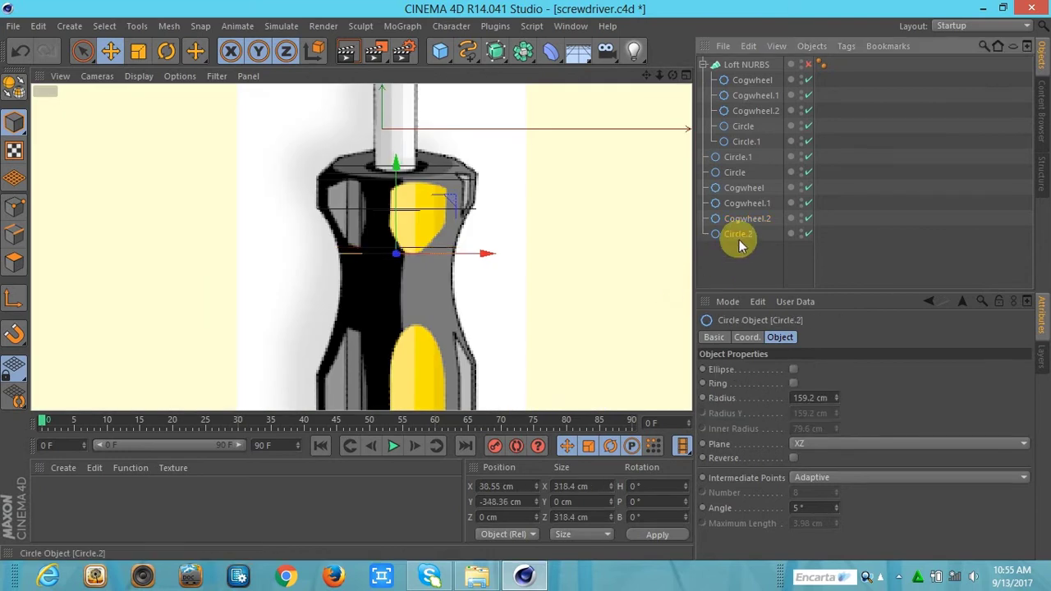
Copy Circle.2 as Circle.3 lower on the handle with a 168.2 cm radius
key("ctrl+c")
key("ctrl+v")
left_click_drag(415, 193, 417, 248)
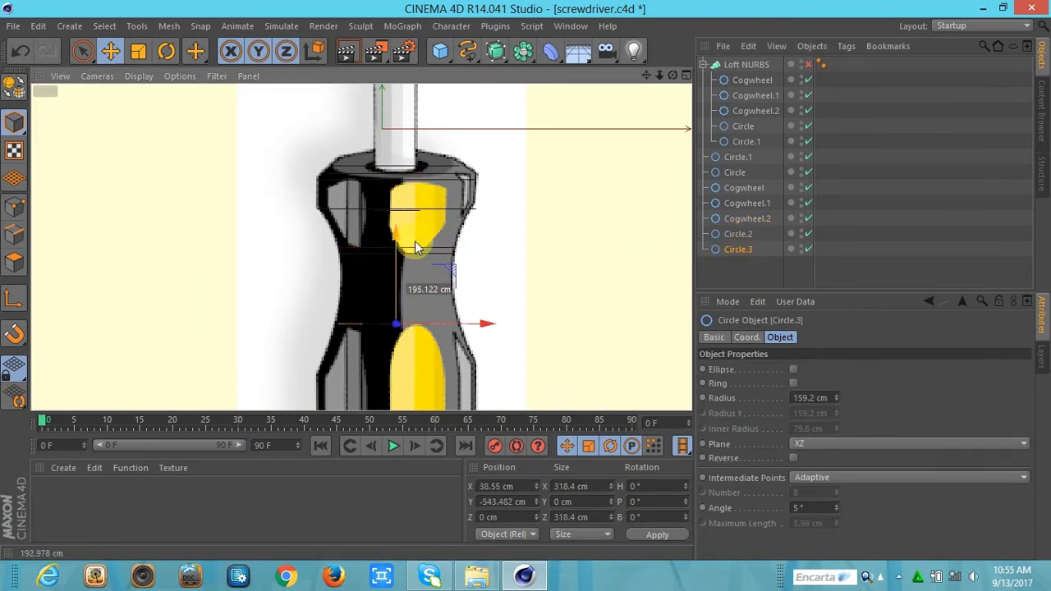
left_click(838, 396)
left_click(837, 397)
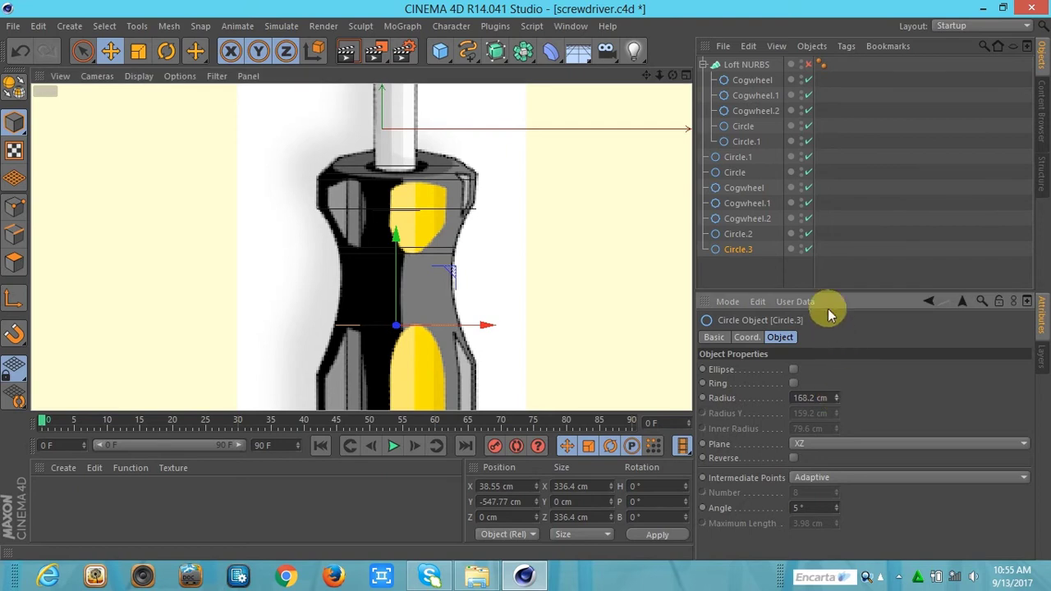
Duplicate Cogwheel.2 as Cogwheel.3 and move it below Circle.3
left_click(737, 220)
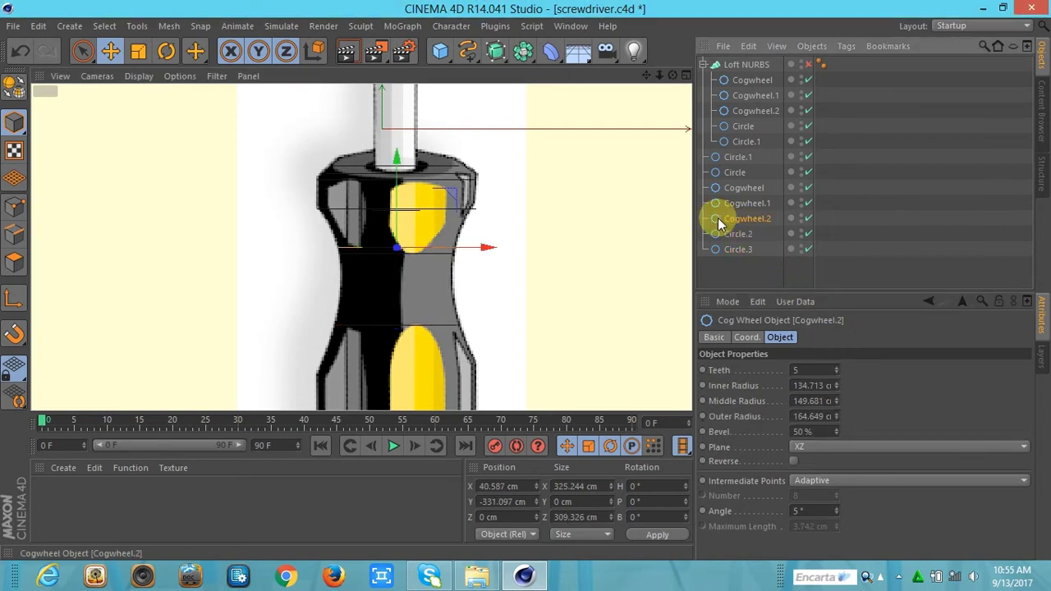
left_click_drag(736, 220, 742, 271, "ctrl")
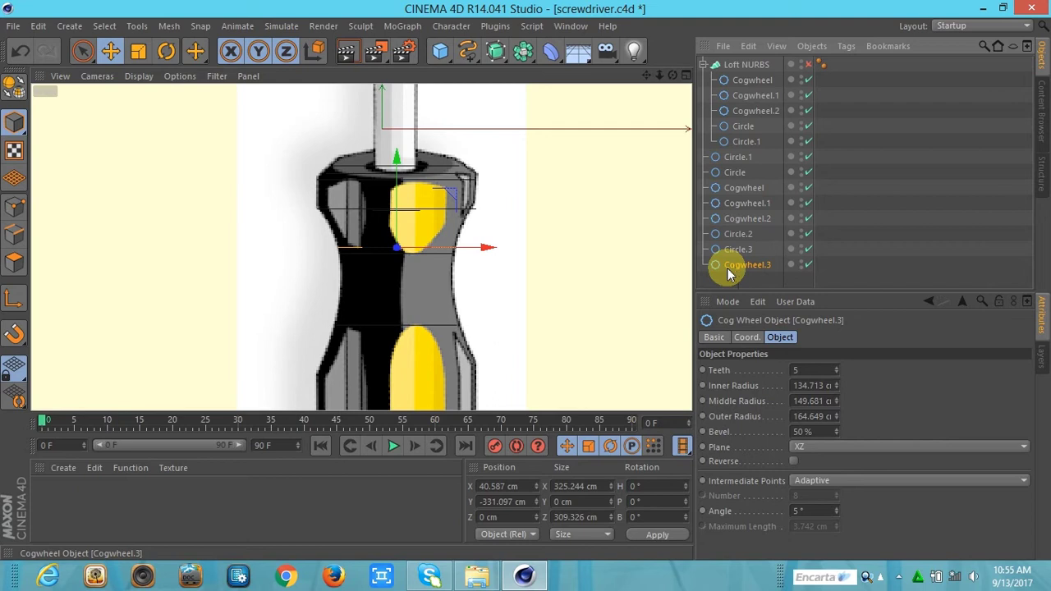
left_click(735, 158)
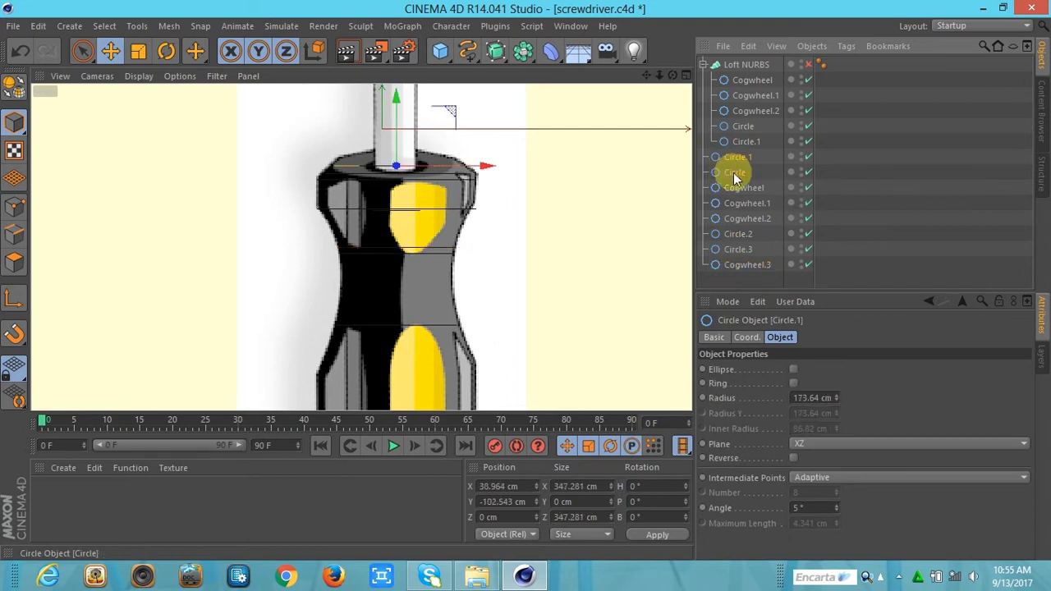
left_click(741, 189)
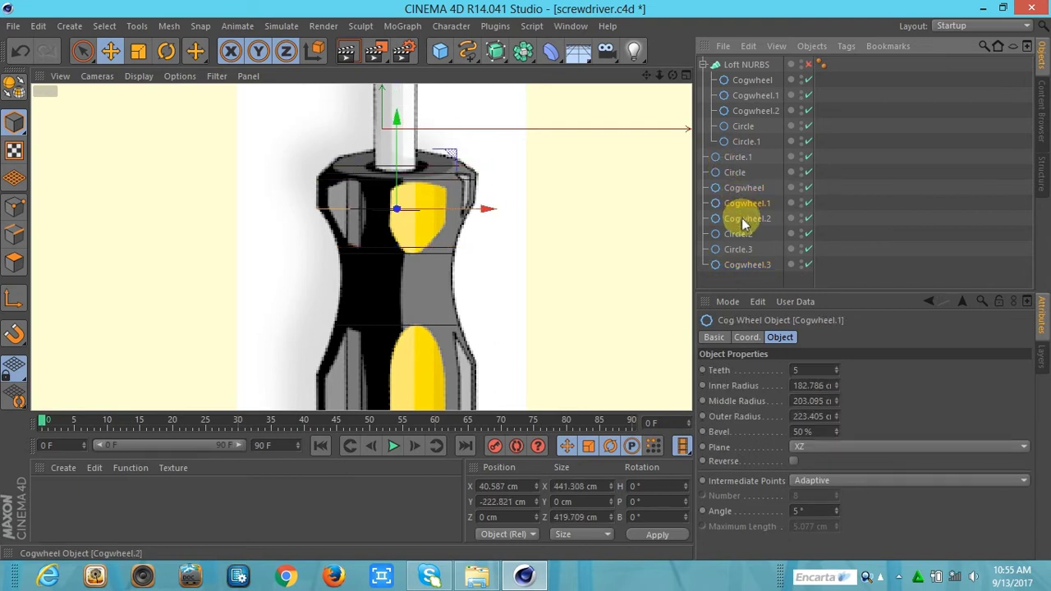
left_click(744, 235)
left_click(740, 249)
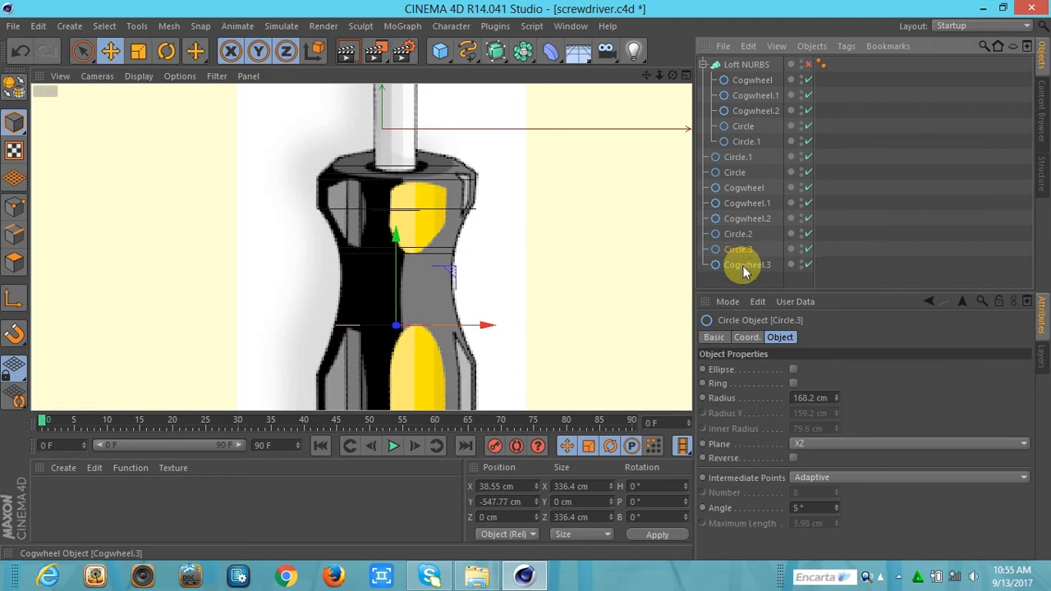
left_click(744, 265)
left_click_drag(396, 160, 427, 283)
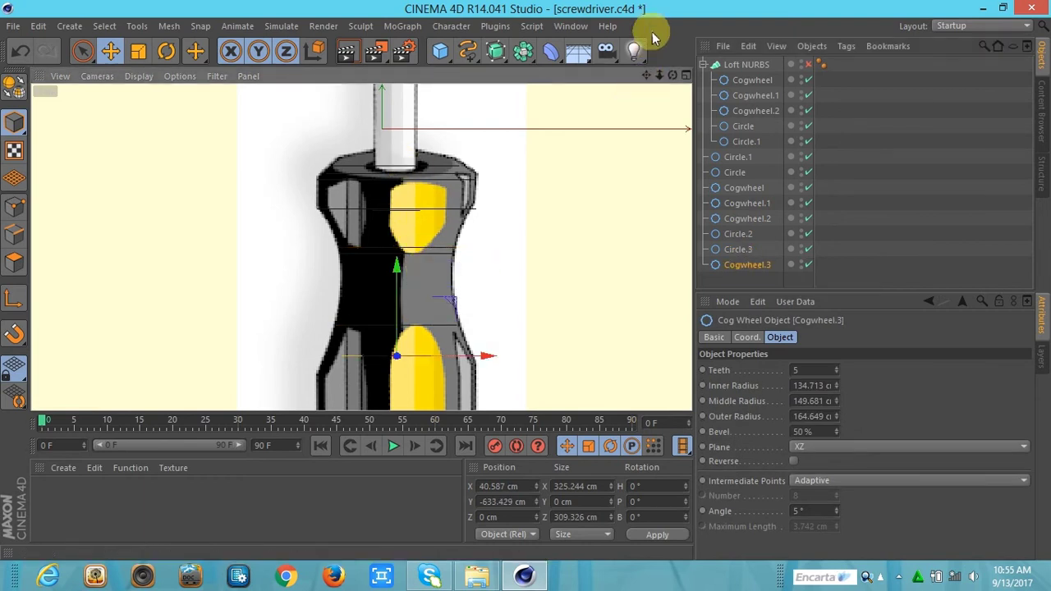
left_click_drag(648, 76, 362, 246)
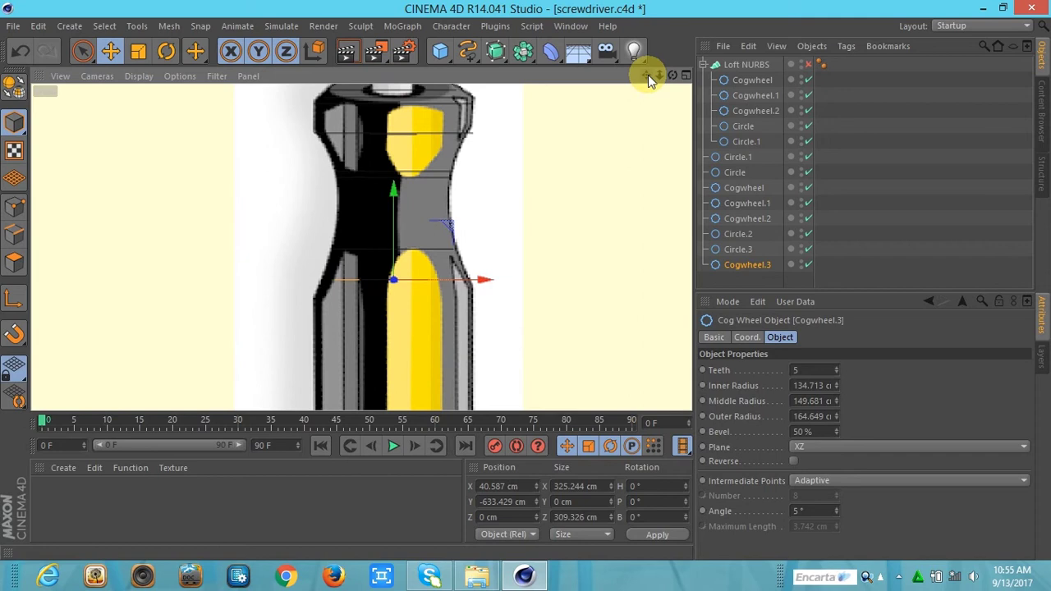
left_click_drag(648, 76, 636, 66)
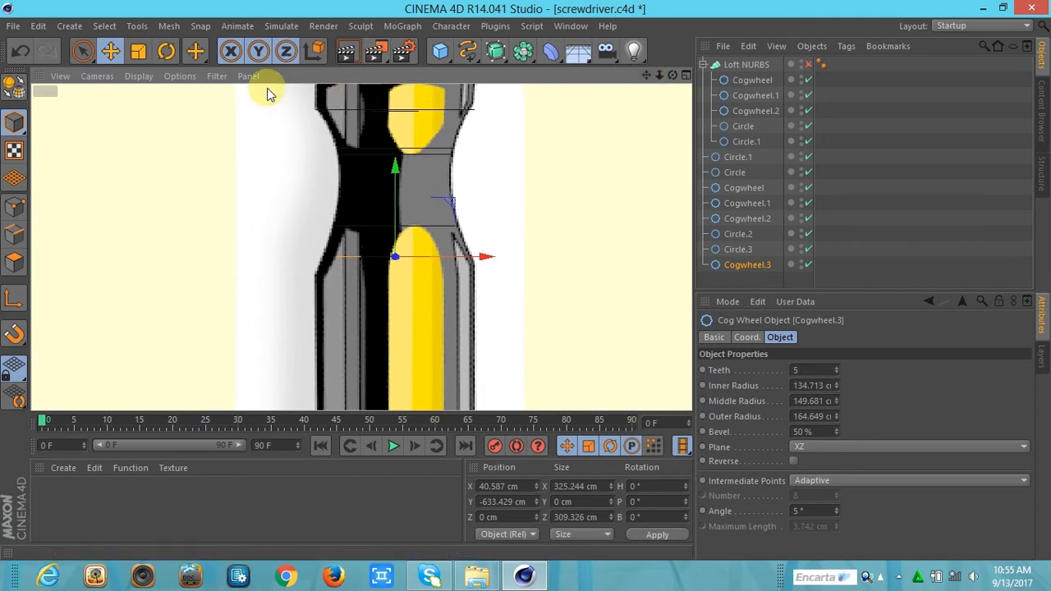
Scale Cogwheel.3 to 438.932 cm and lower it to Y -678.457
left_click(140, 54)
left_click_drag(394, 218, 415, 155)
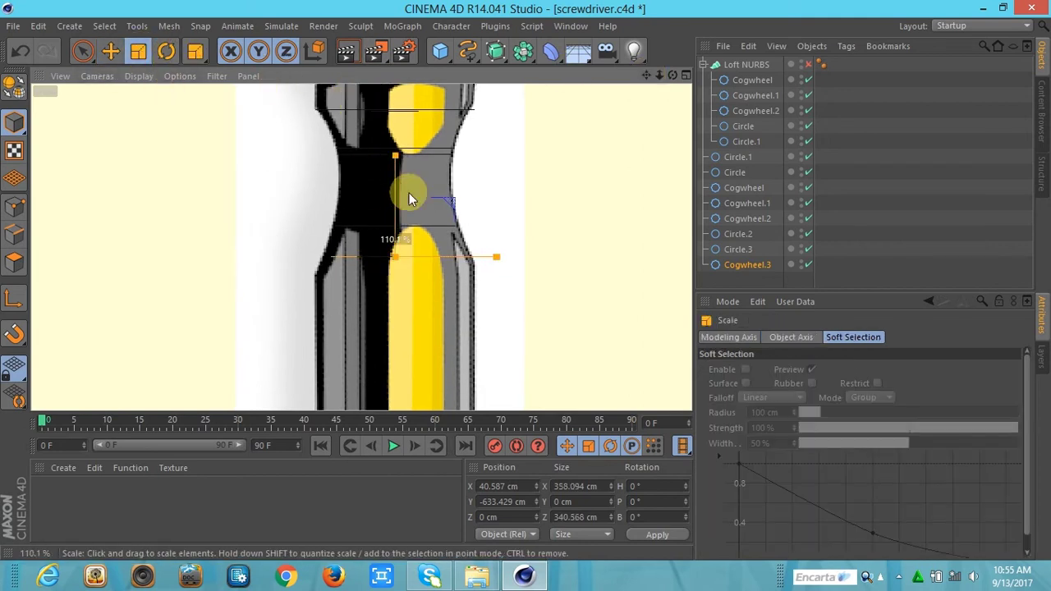
left_click_drag(415, 117, 415, 119)
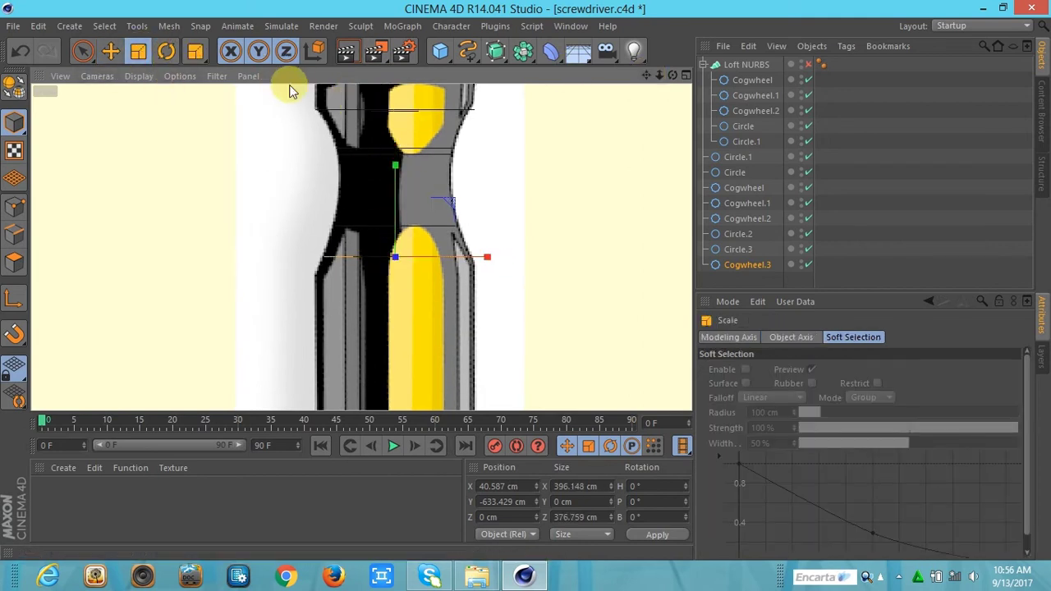
left_click(110, 51)
left_click_drag(396, 172, 398, 190)
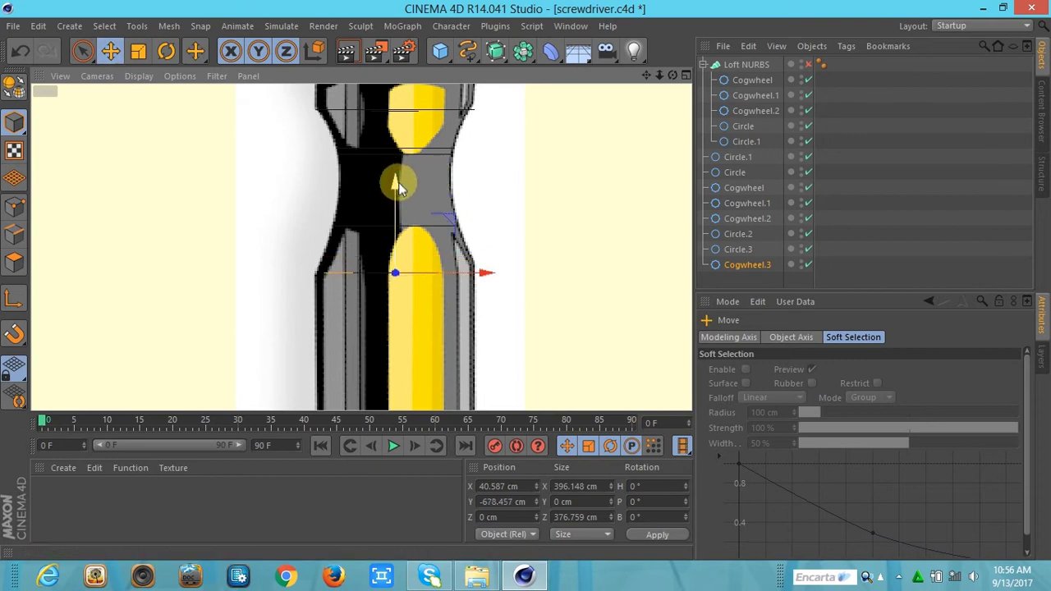
left_click(138, 51)
left_click_drag(402, 252, 403, 207)
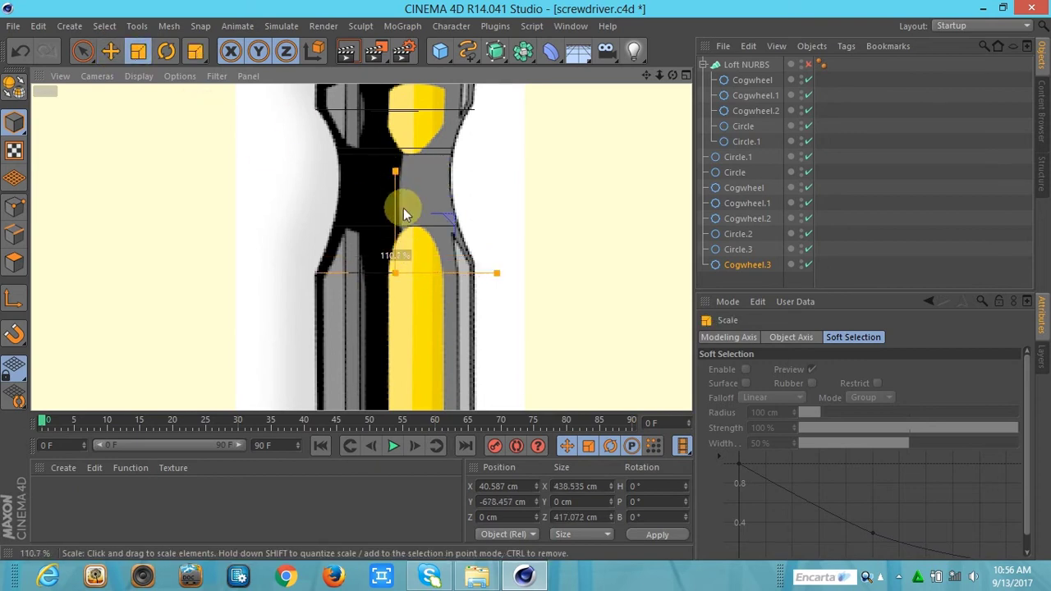
left_click_drag(649, 78, 361, 248)
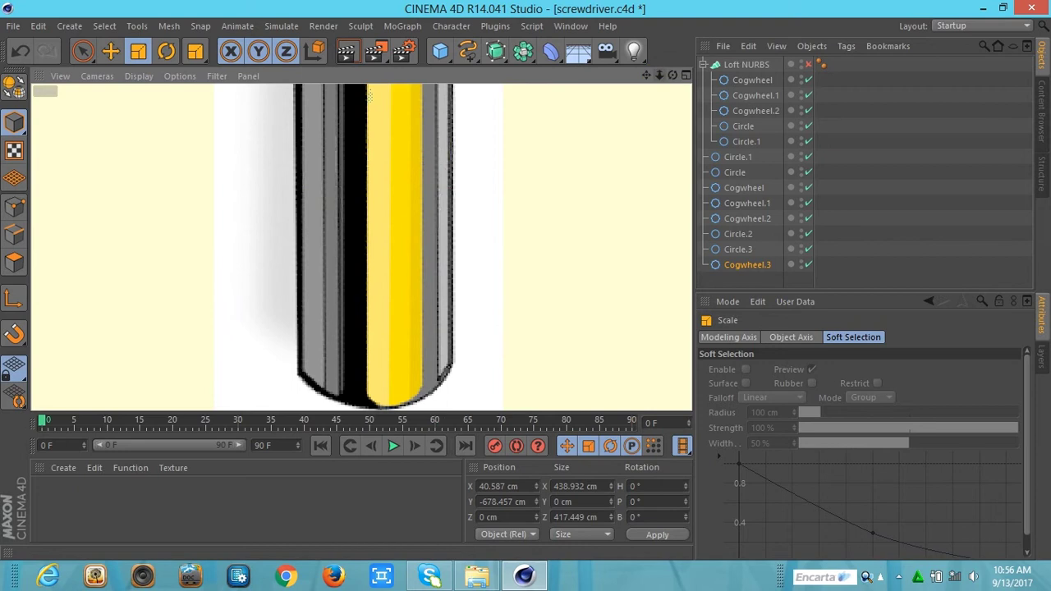
Duplicate Cogwheel.3 as Cogwheel.4 and move it far down the handle
left_click_drag(660, 75, 664, 77)
left_click_drag(746, 267, 748, 280, "ctrl")
left_click(111, 51)
left_click_drag(366, 107, 389, 280)
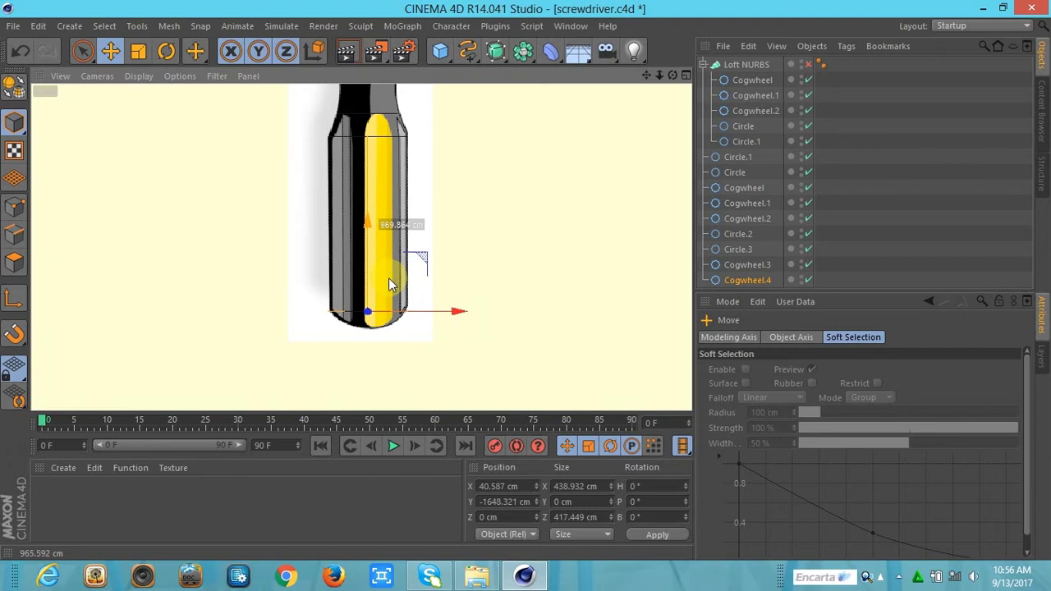
left_click_drag(390, 285, 390, 277)
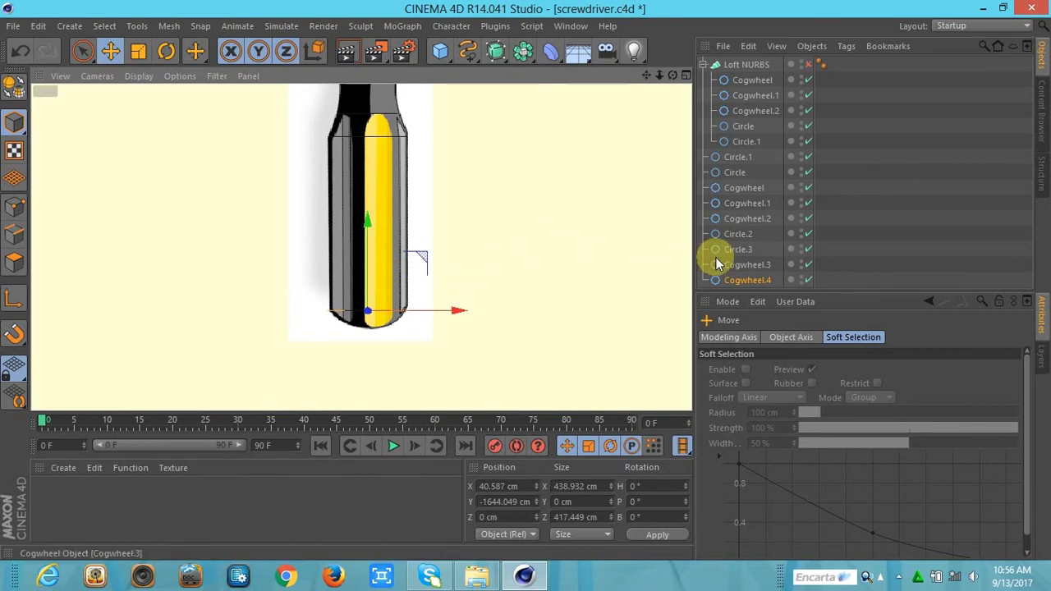
Duplicate Circle.3 as Circle.4, lower it, and scale it to about 44% (147.343 cm)
left_click_drag(723, 248, 736, 287, "ctrl")
scroll(988, 263, "down", 1)
left_click_drag(366, 92, 402, 315)
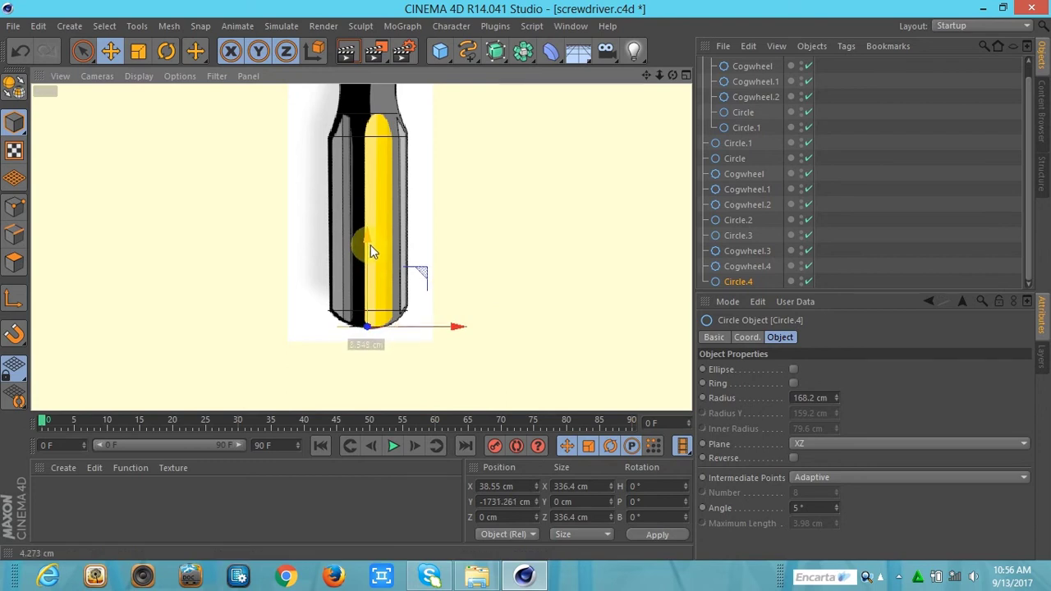
left_click_drag(369, 250, 370, 245)
left_click(138, 51)
left_click_drag(386, 345, 367, 314)
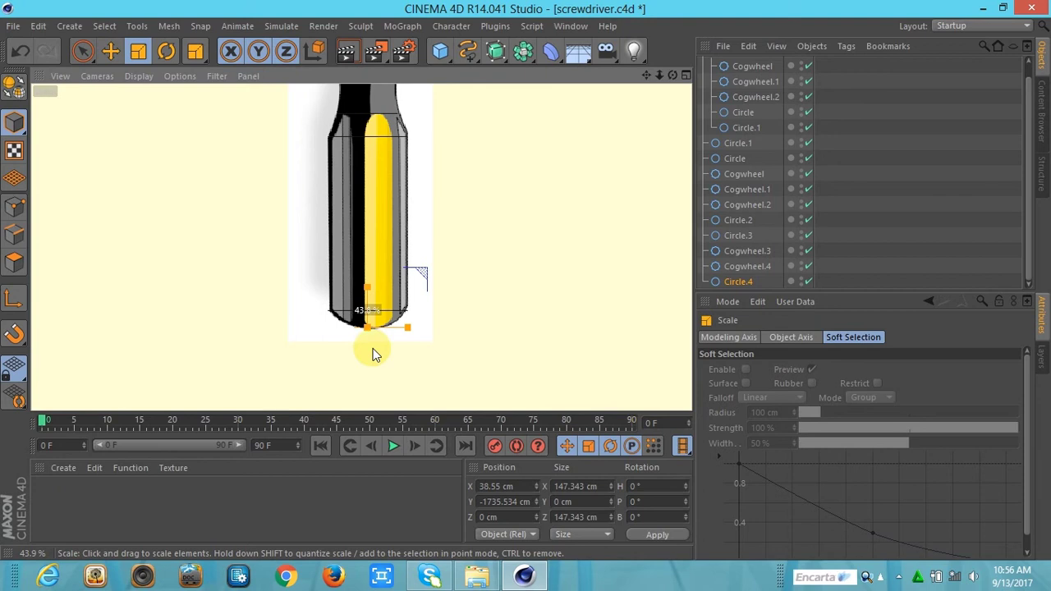
left_click_drag(372, 353, 374, 353)
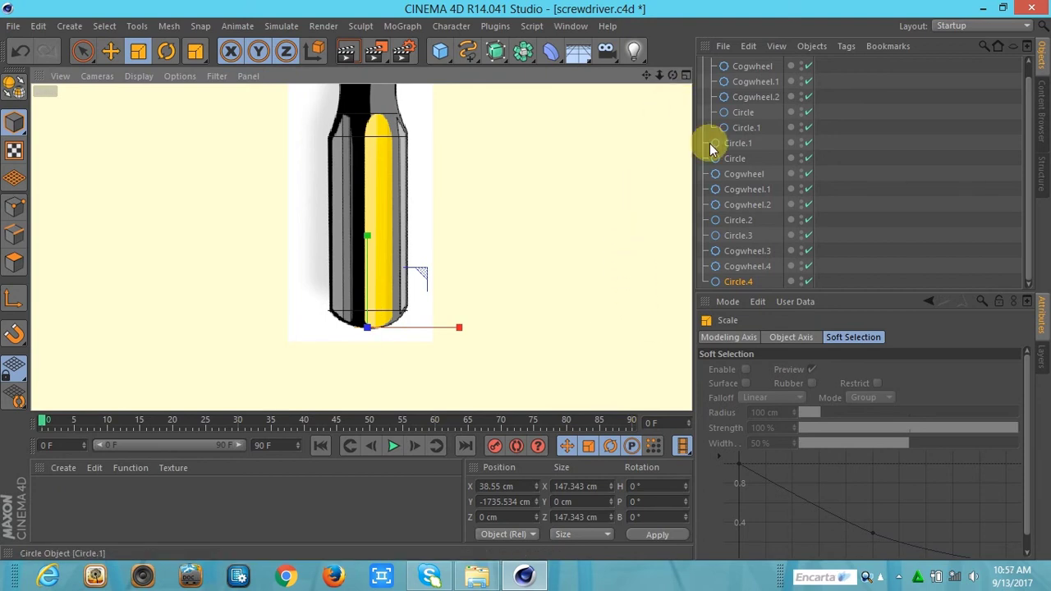
left_click(686, 75)
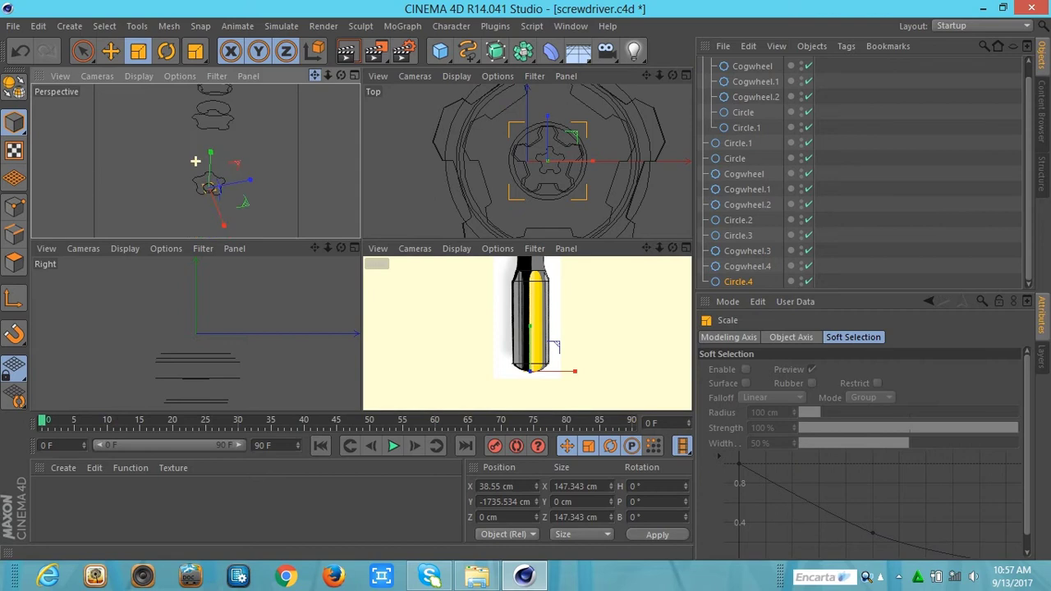
Orbit the perspective view and select each circle and cogwheel profile to check it
left_click_drag(328, 75, 195, 161)
left_click_drag(339, 76, 195, 160)
left_click(737, 144)
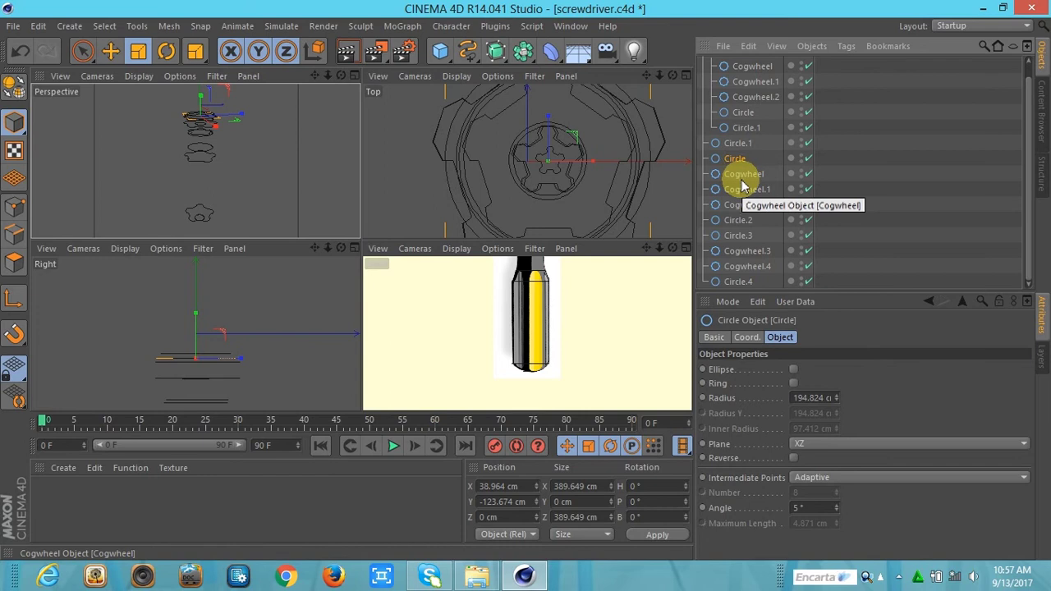
left_click(741, 175)
left_click(744, 190)
left_click(742, 205)
left_click(739, 225)
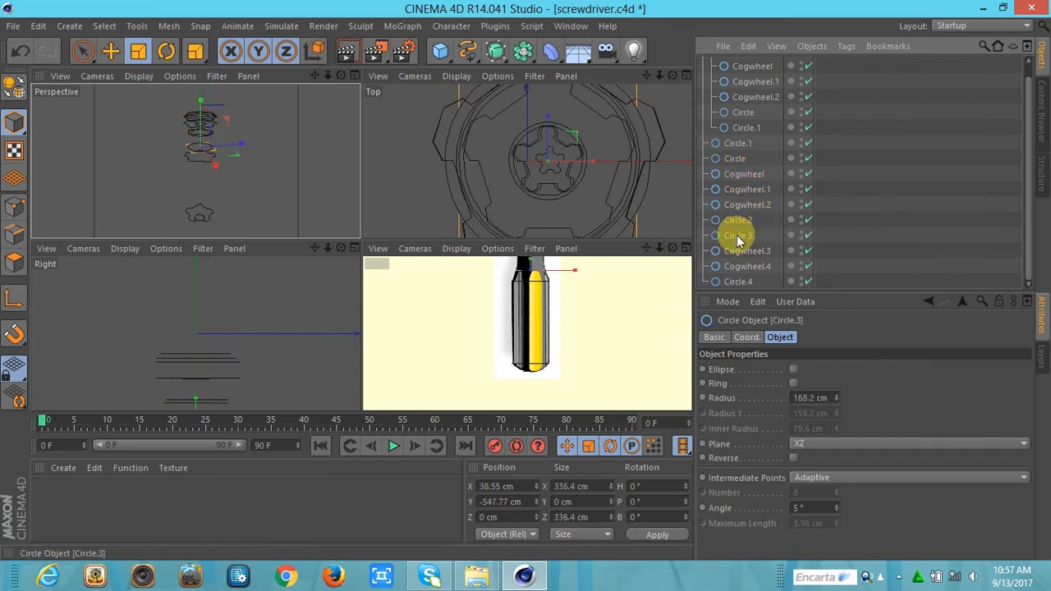
left_click(739, 252)
left_click(738, 280)
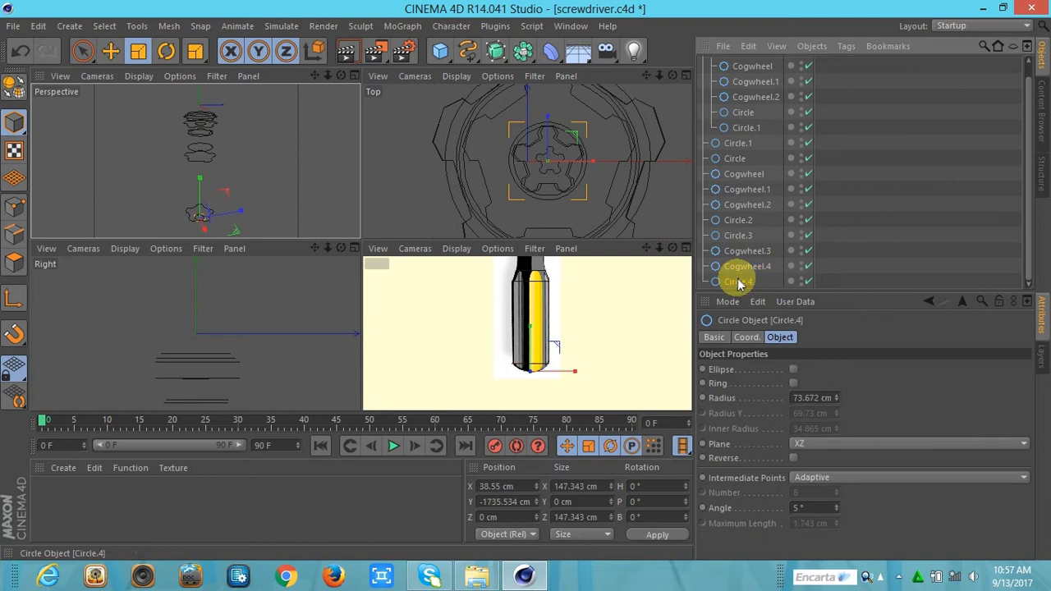
Maximise the Perspective view and add a second Loft NURBS object
left_click(115, 55)
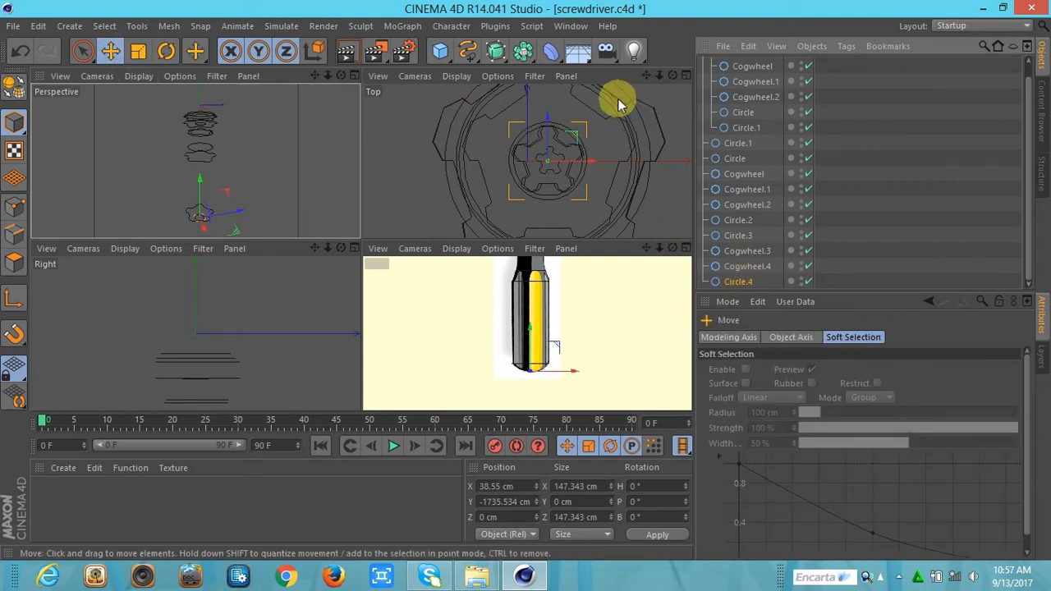
mouse_move(646, 247)
left_mouse_down()
mouse_move(624, 246)
mouse_move(641, 249)
left_mouse_up()
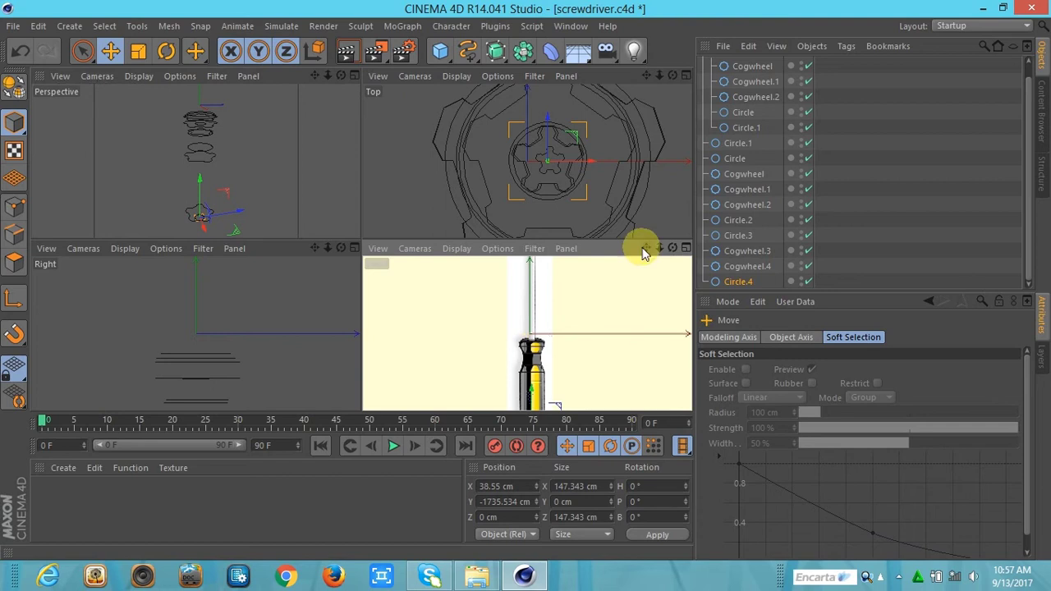
left_click(354, 75)
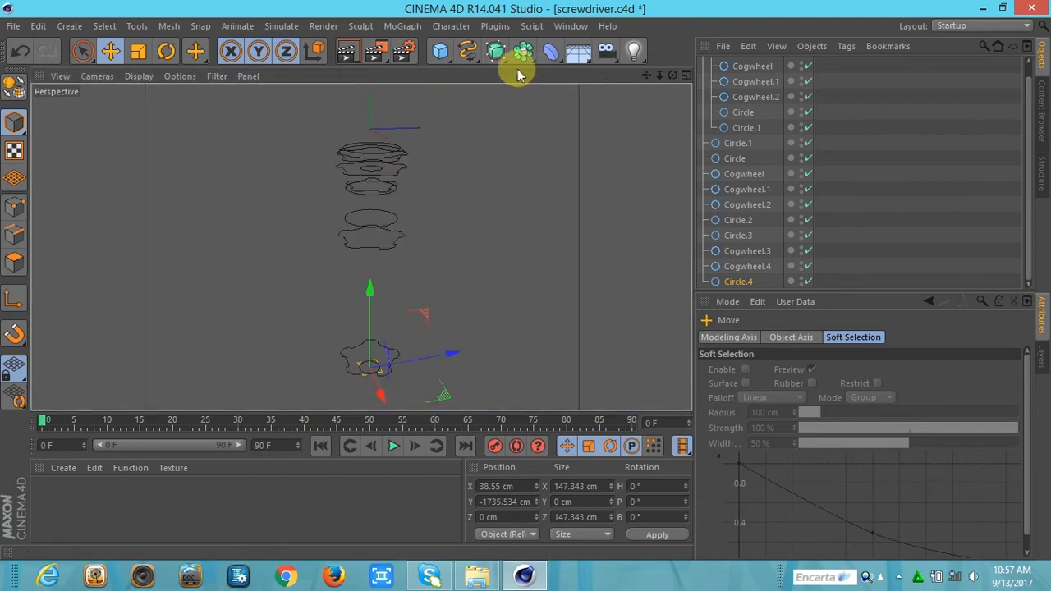
left_click_drag(498, 51, 641, 105)
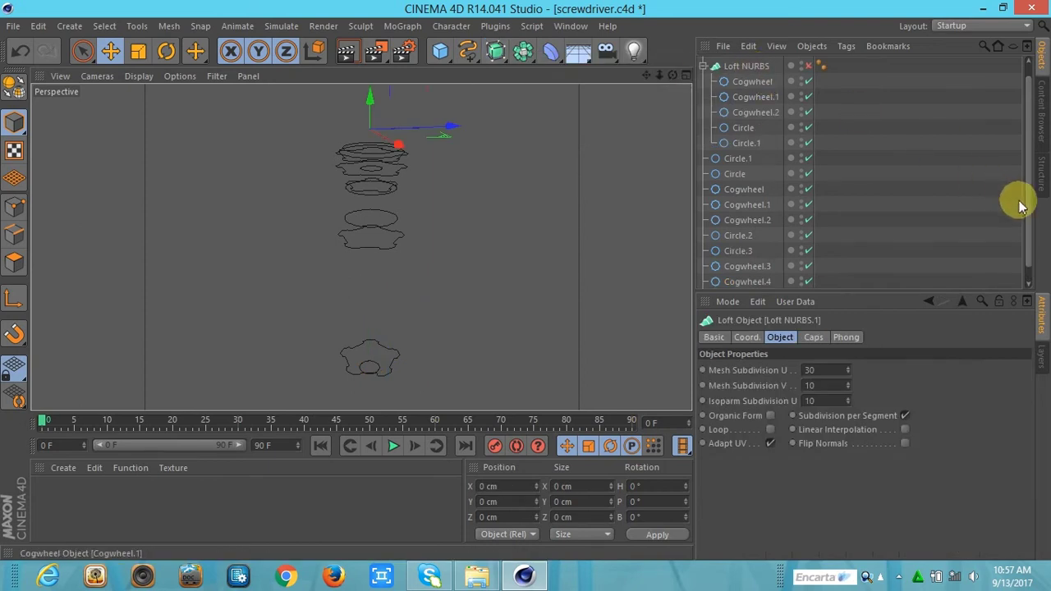
Select all handle profiles from Circle.1 to Circle.4 and place them inside Loft NURBS.1
scroll(1026, 213, "up", 1)
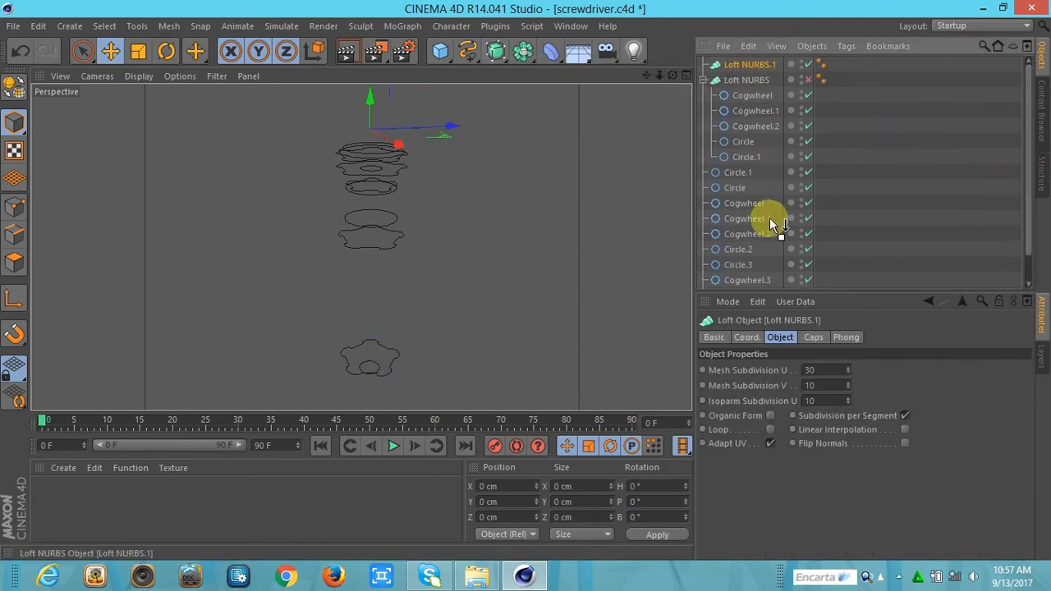
left_click_drag(700, 169, 700, 169)
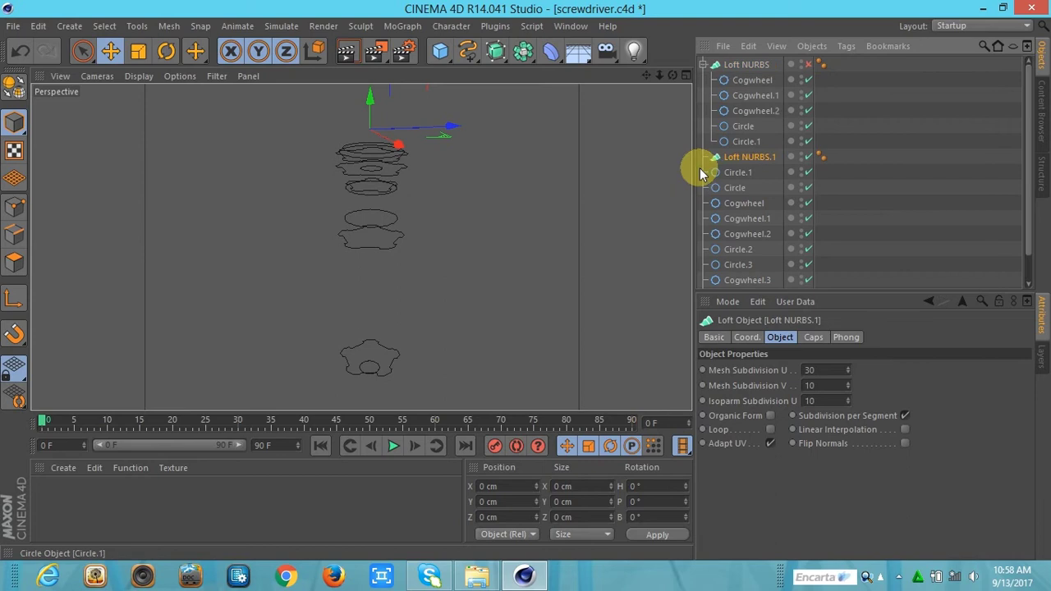
left_click(727, 175)
scroll(1031, 257, "down", 2)
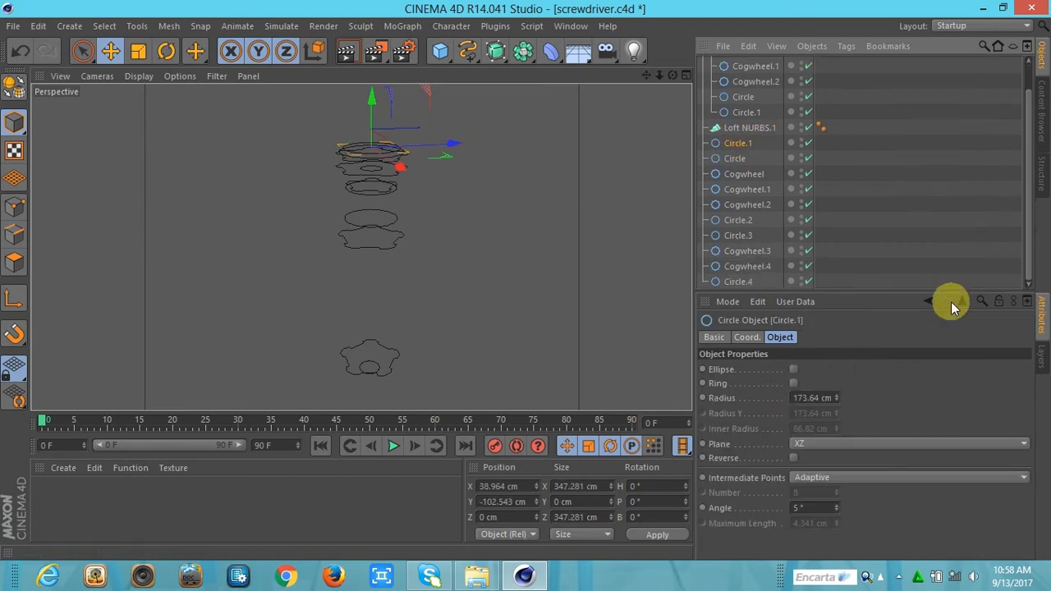
left_click(743, 282, "shift")
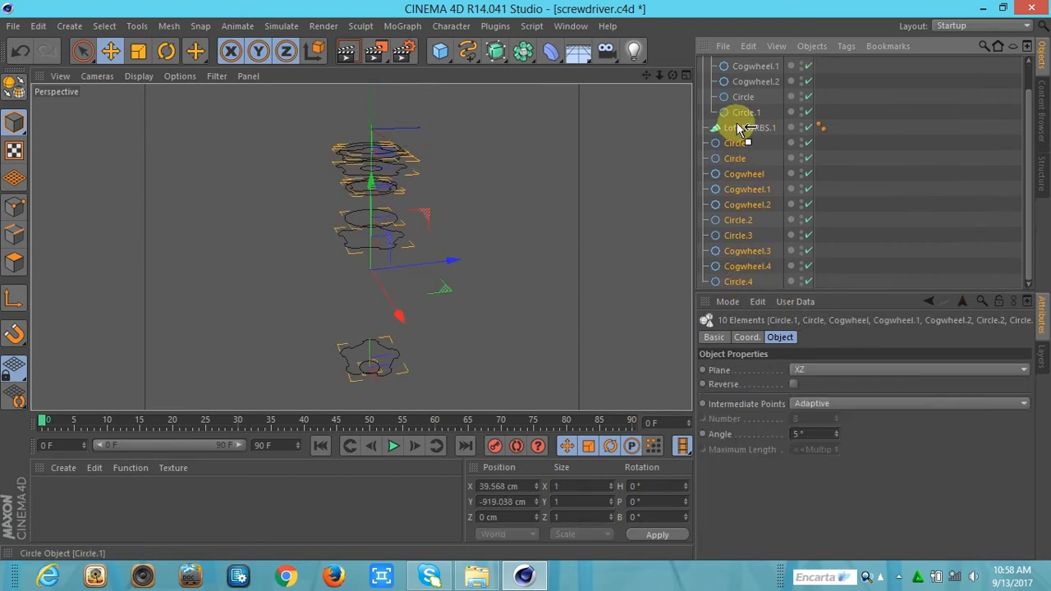
left_click_drag(737, 150, 740, 129)
left_click_drag(681, 75, 687, 80)
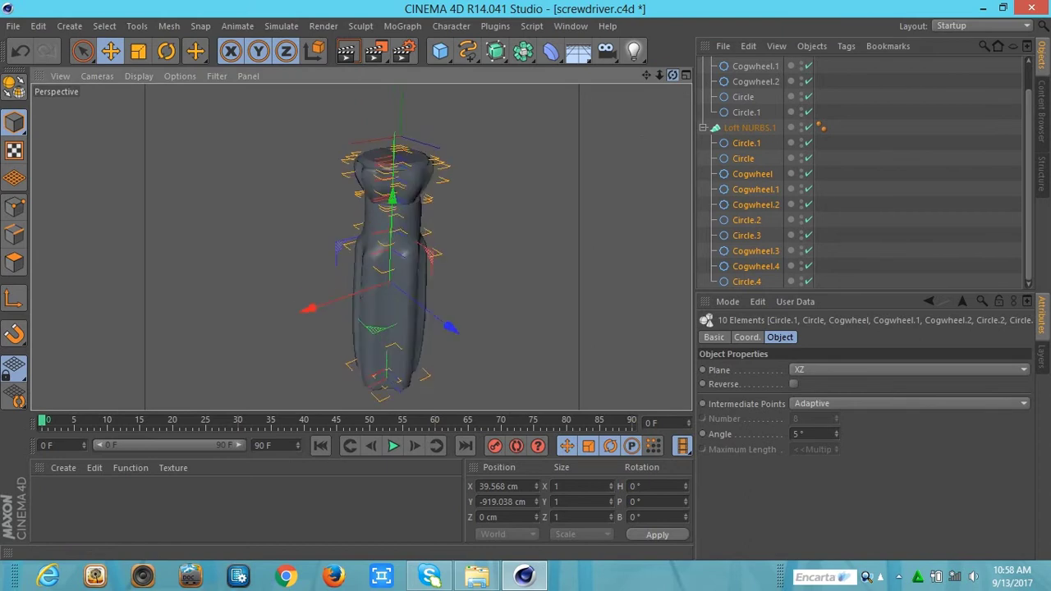
left_click(740, 129)
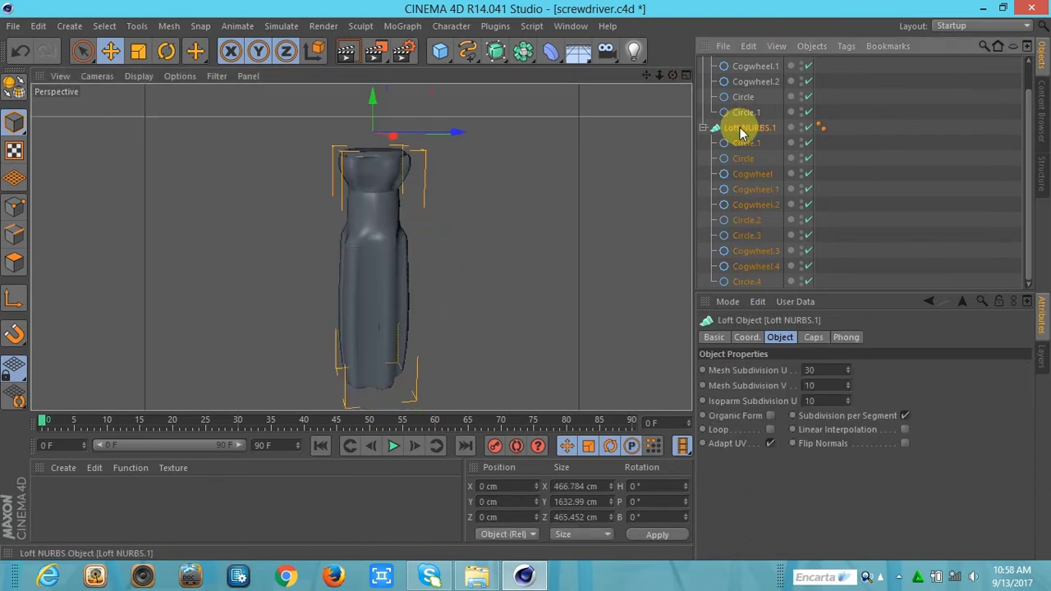
Enable Organic Form on Loft NURBS.1 and disable the Circle and Circle.2 profiles
left_click(770, 417)
left_click_drag(673, 76, 690, 82)
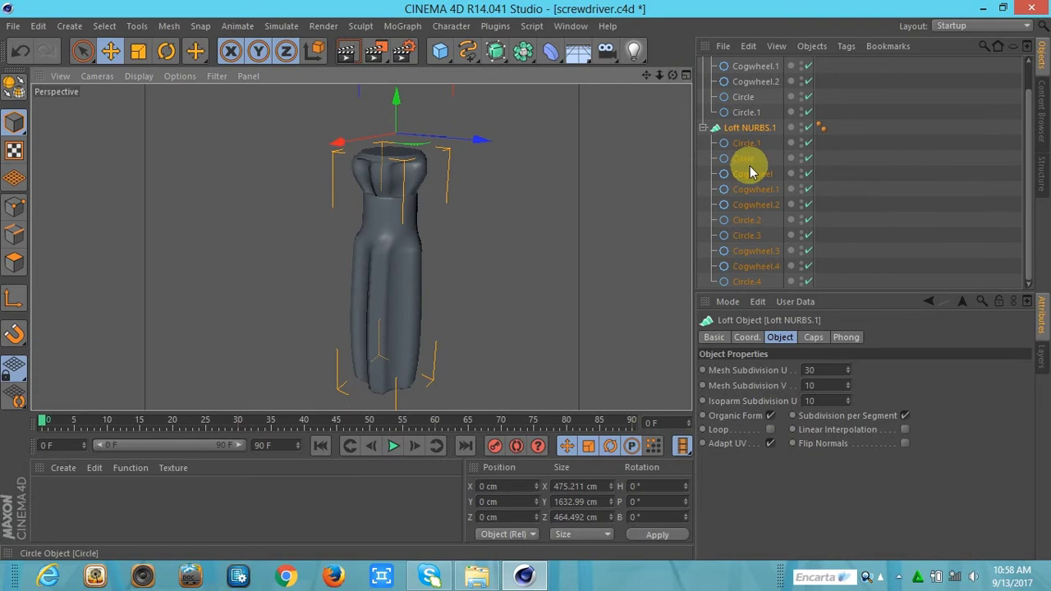
left_click(743, 158)
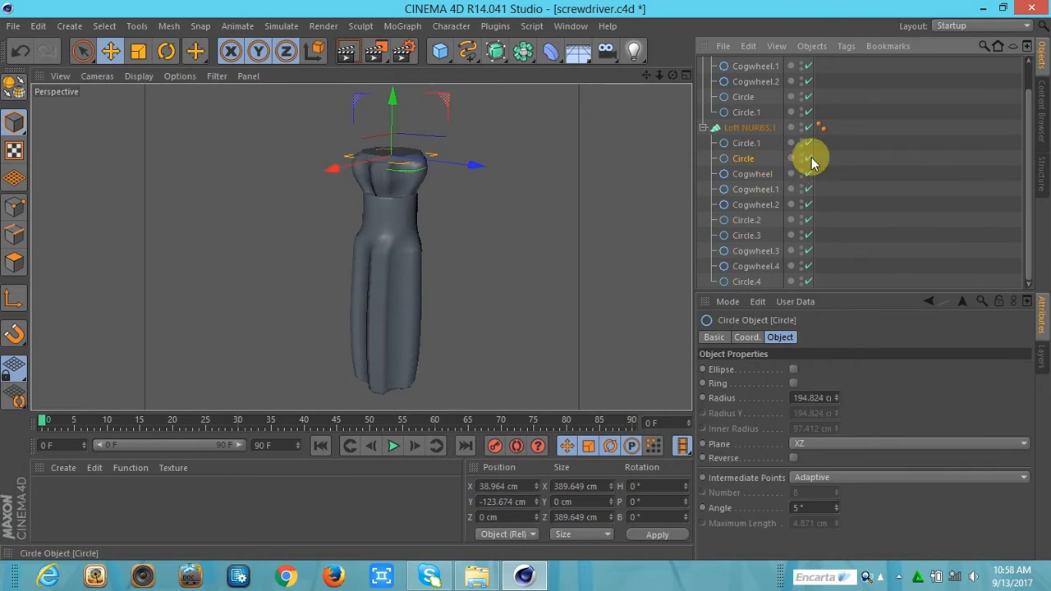
left_click(808, 220)
left_click_drag(673, 76, 686, 80)
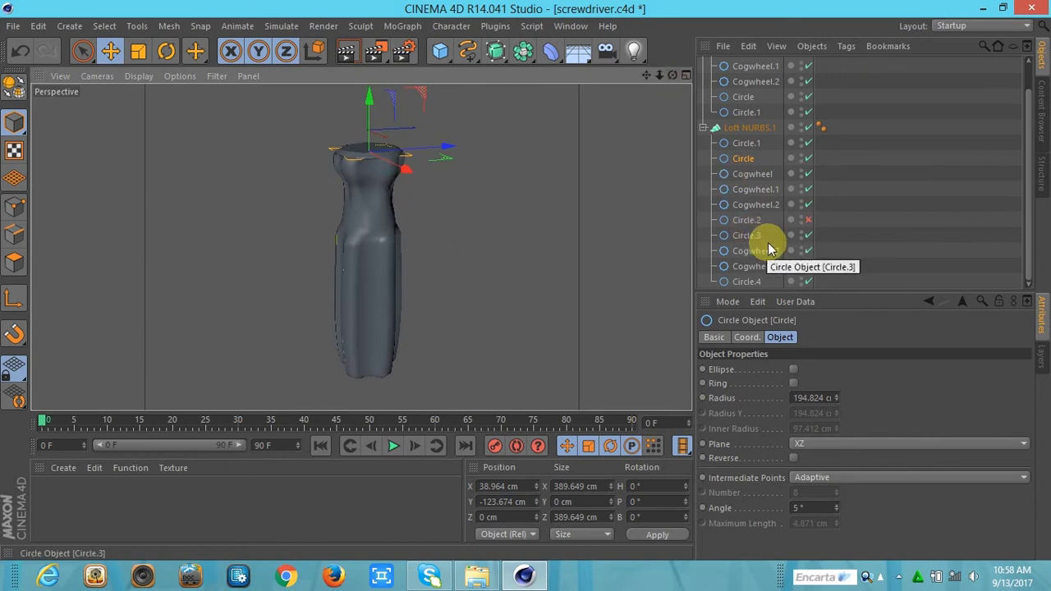
mouse_move(672, 76)
left_mouse_down()
mouse_move(672, 65)
mouse_move(670, 77)
left_mouse_up()
left_click(735, 145)
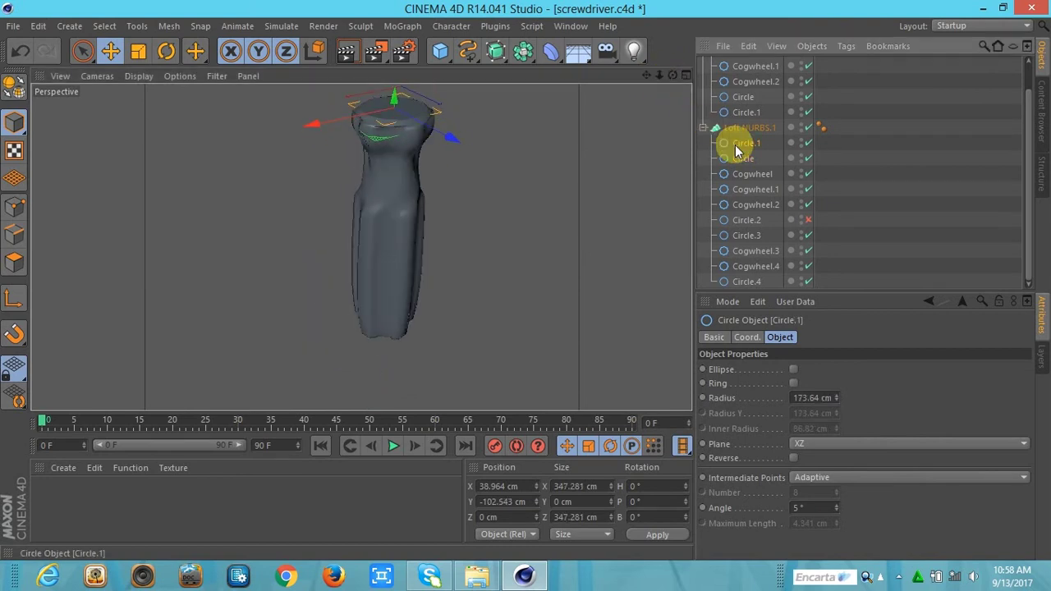
left_click(809, 157)
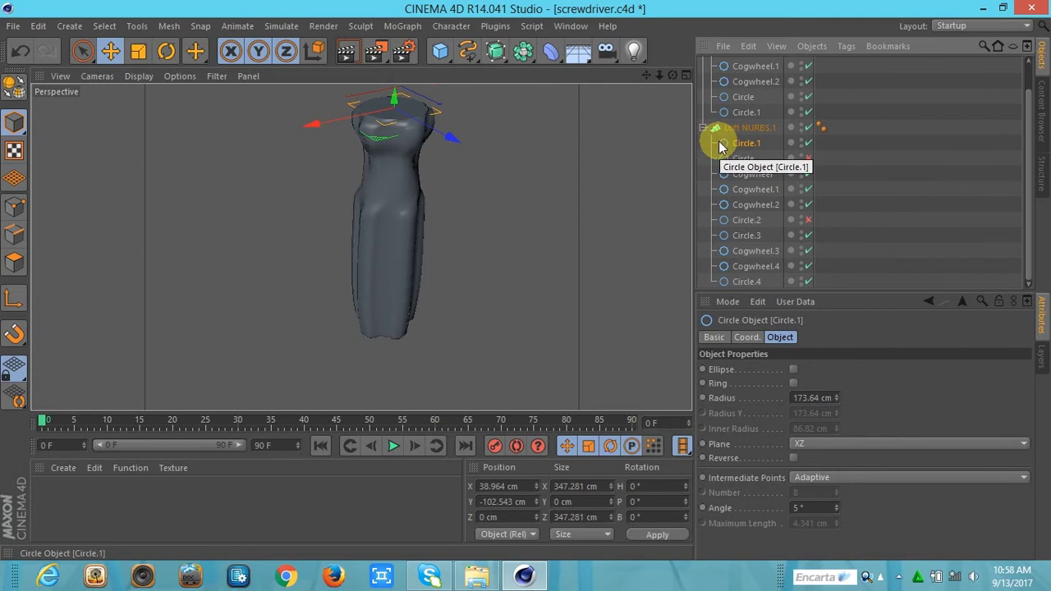
left_click_drag(673, 78, 672, 79)
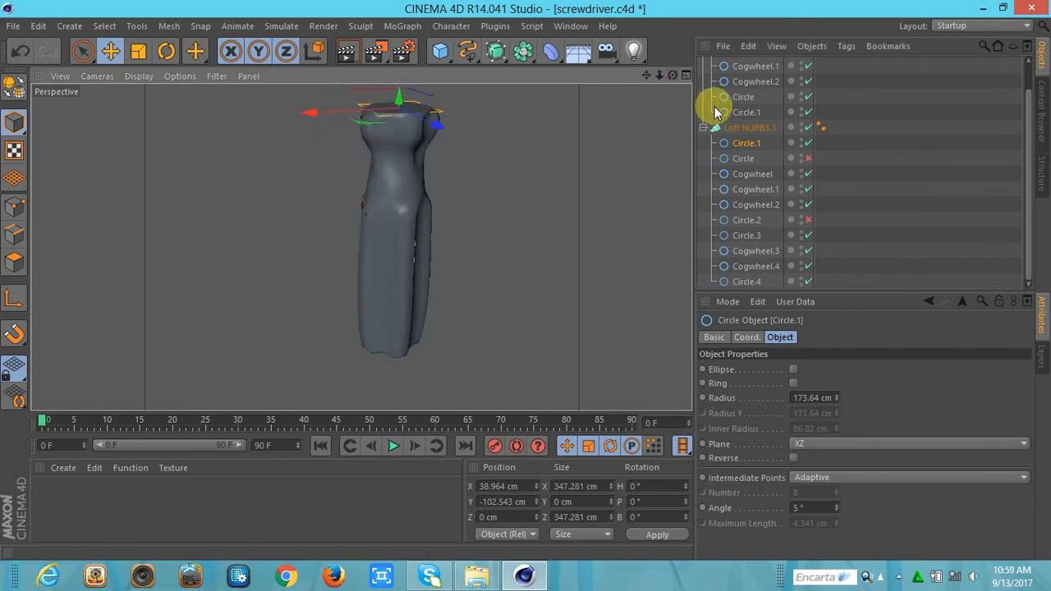
Delete the Circle and Circle.2 profiles from the handle loft via Edit > Delete
left_click(744, 159)
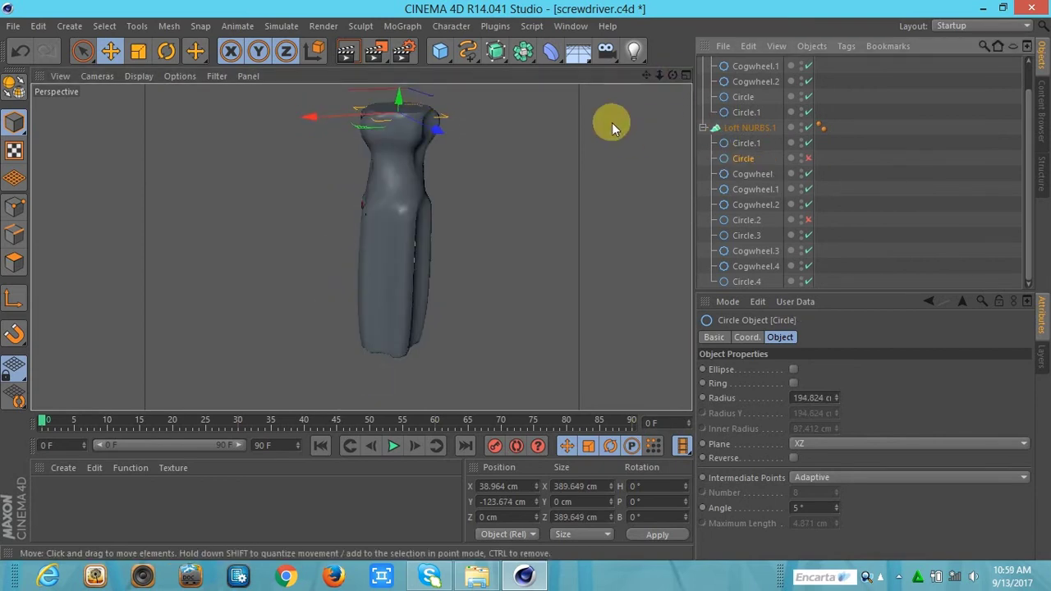
left_click(43, 27)
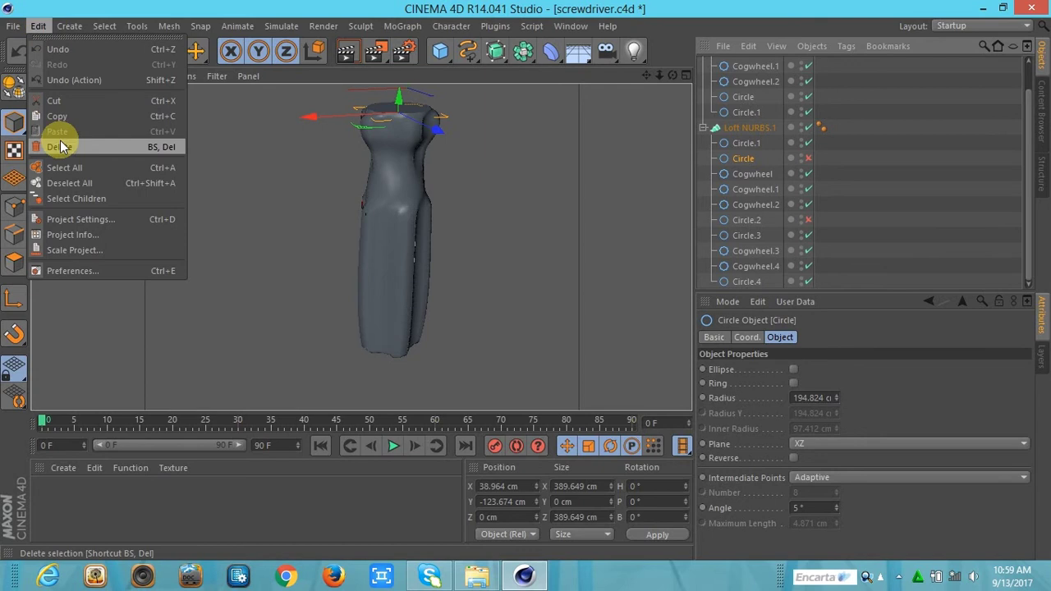
left_click(60, 141)
left_click(744, 220)
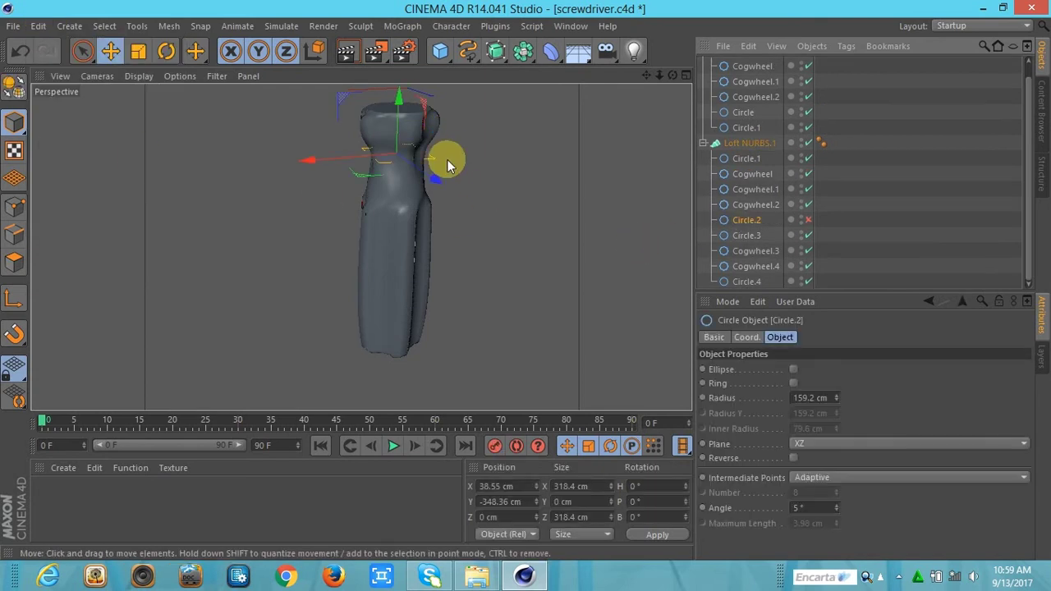
left_click(41, 25)
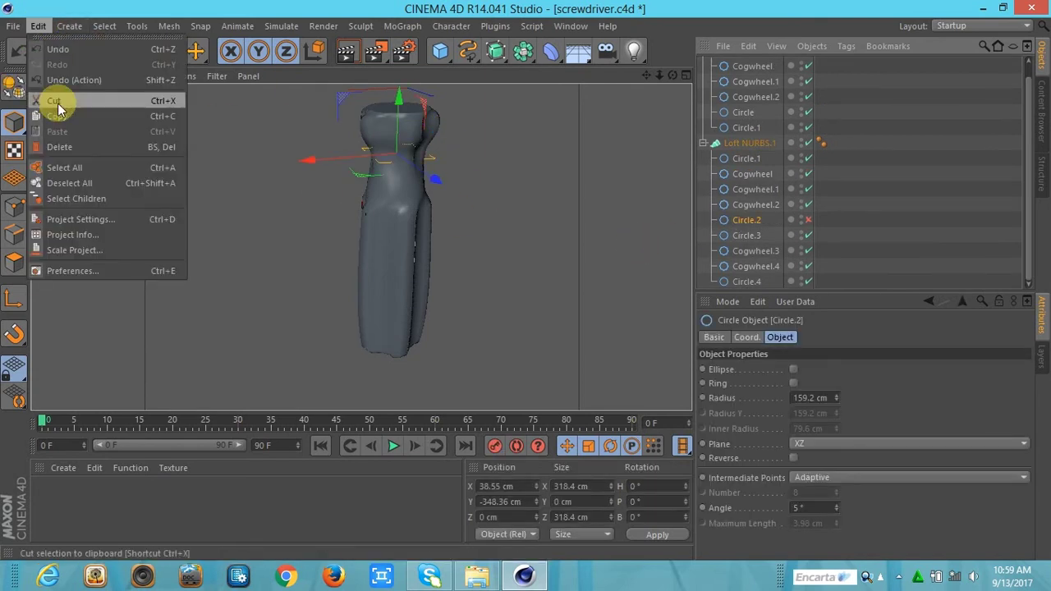
left_click(56, 142)
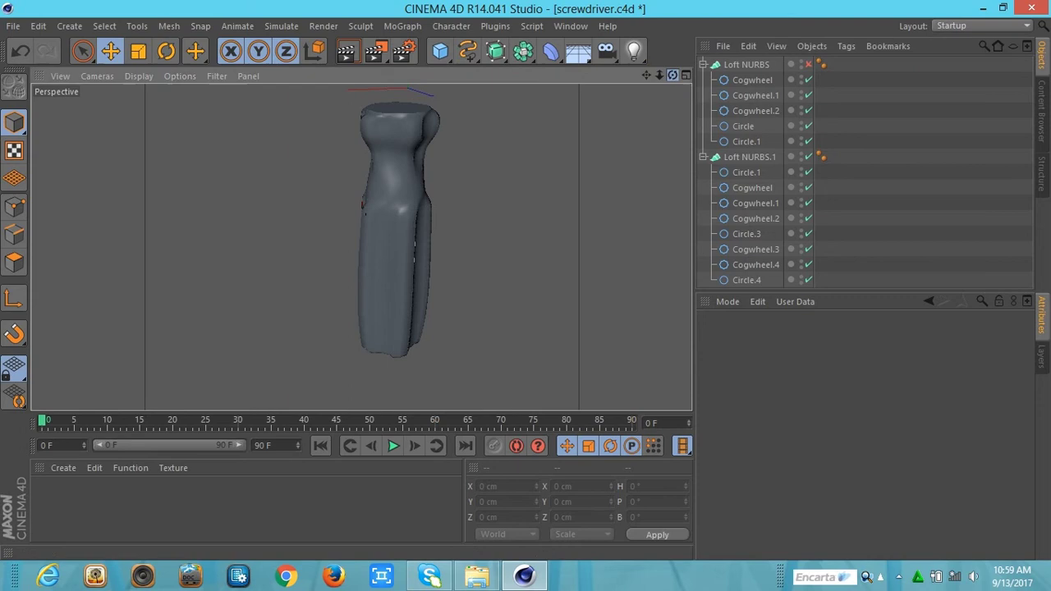
left_click_drag(672, 74, 723, 122)
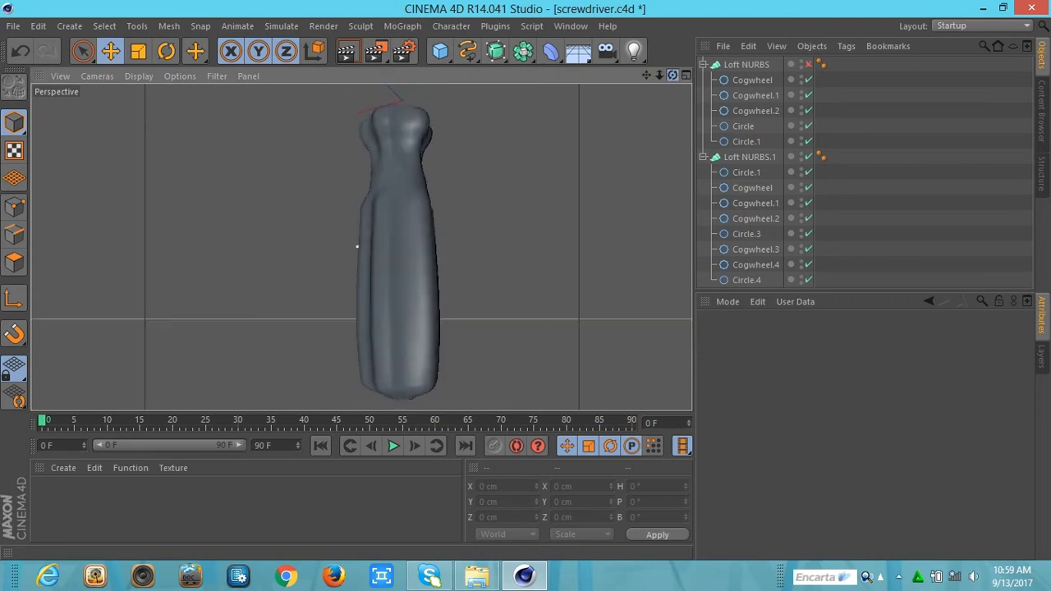
left_click(749, 156)
left_click(813, 337)
Give Loft NURBS.1 constrained fillet caps, with the end cap at 6 steps and 1 cm radius
left_click(817, 369)
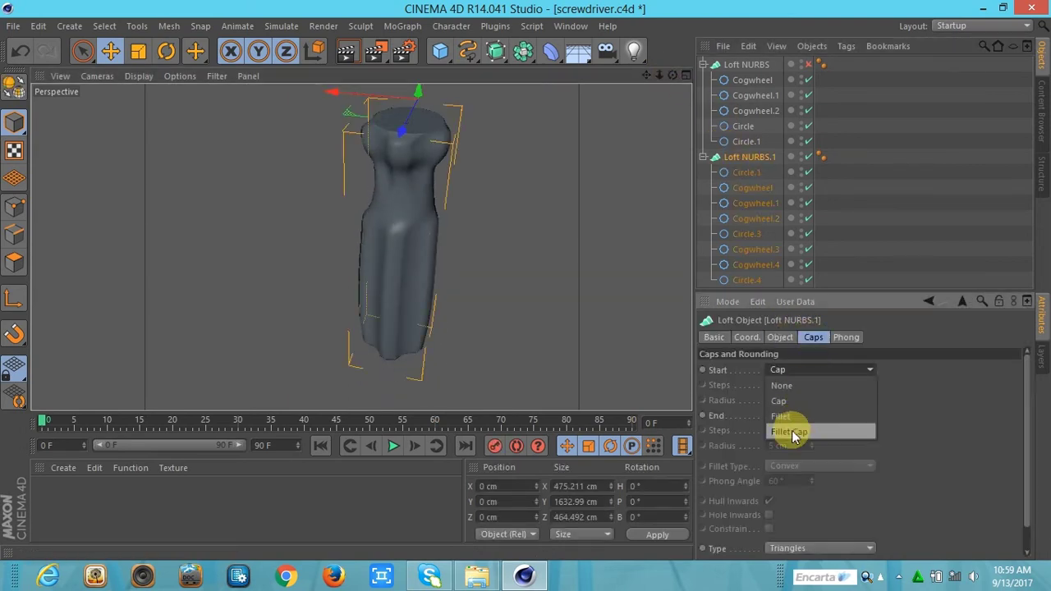
left_click(793, 431)
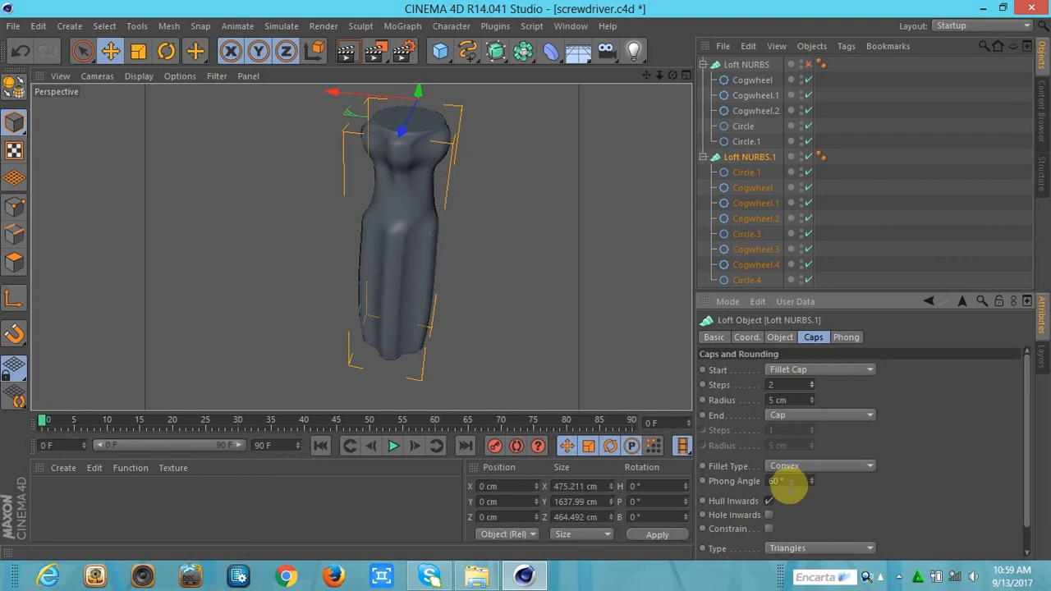
left_click(769, 529)
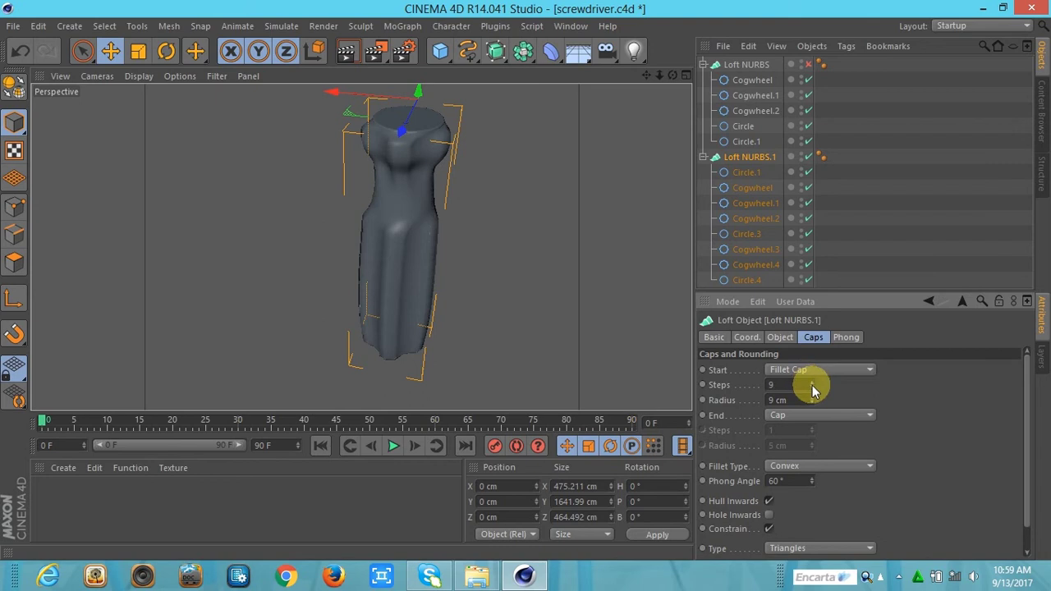
left_click_drag(667, 77, 672, 80)
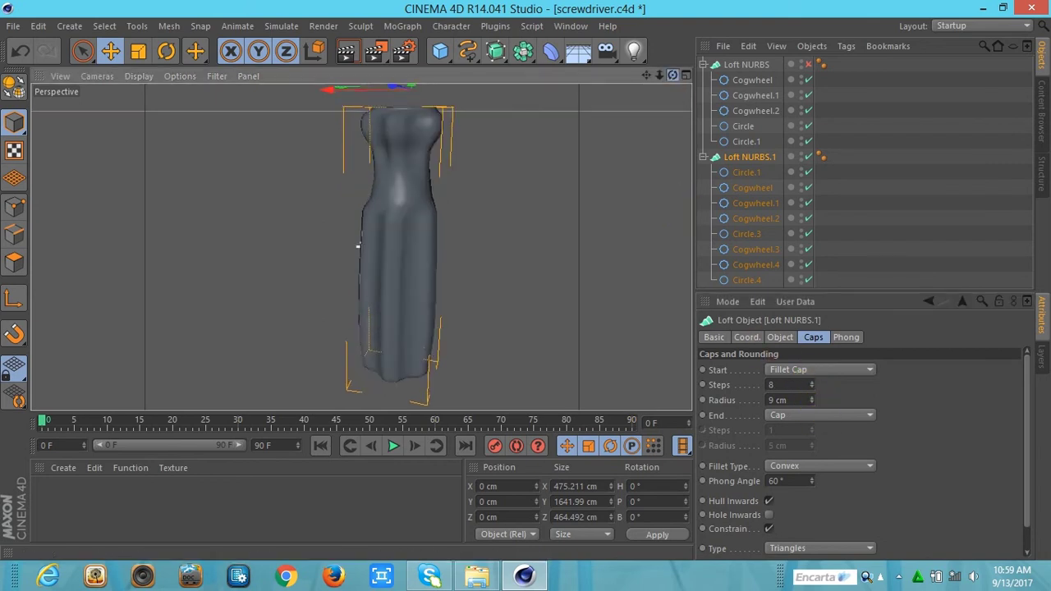
left_click(792, 415)
left_click(789, 465)
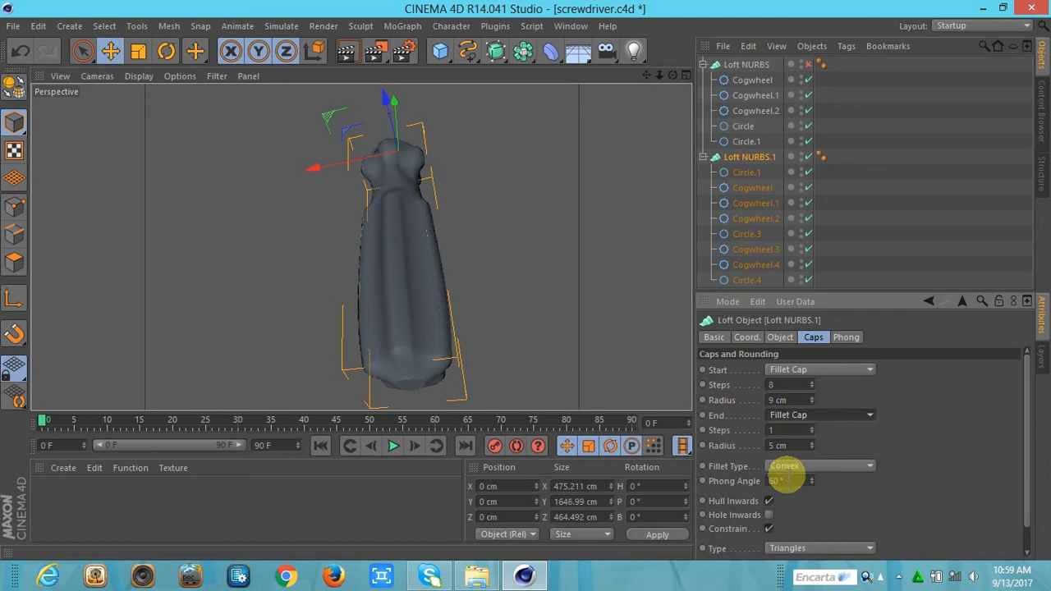
left_click(812, 450)
mouse_move(668, 77)
left_mouse_down()
mouse_move(662, 85)
mouse_move(685, 88)
left_mouse_up()
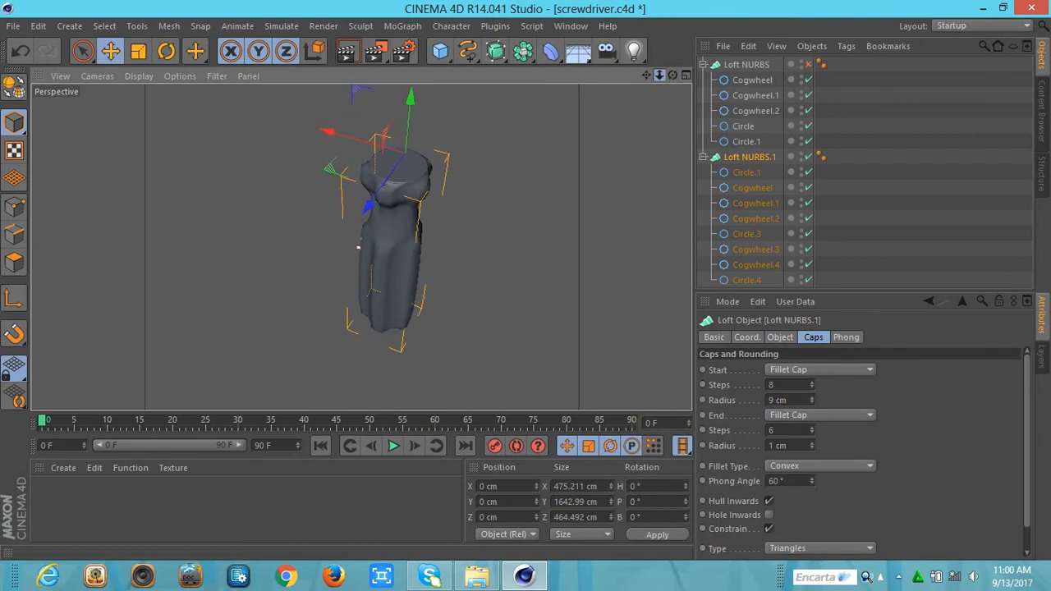
left_click(685, 76)
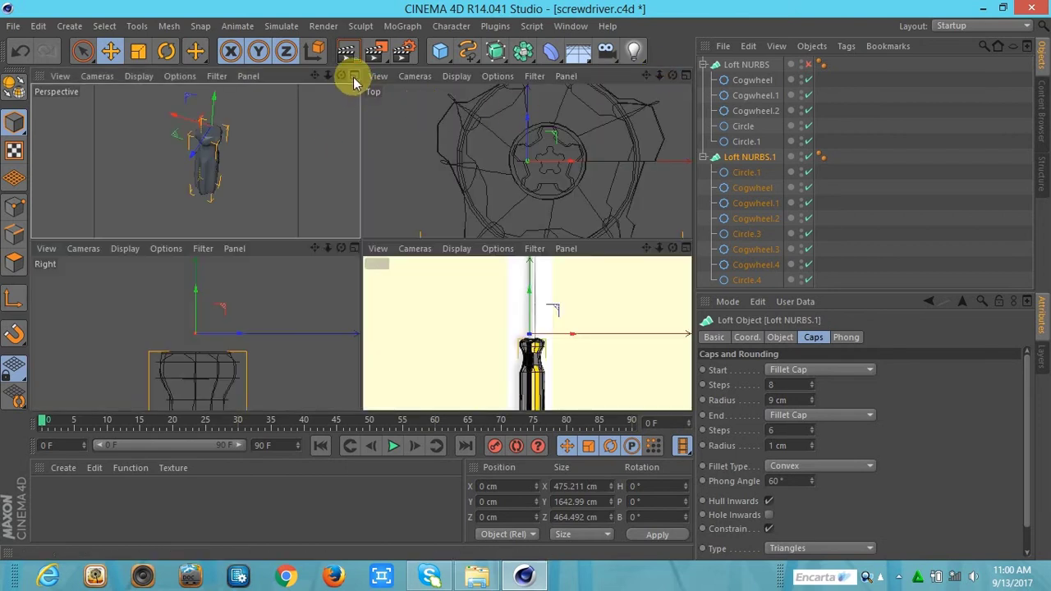
key("F1")
left_click_drag(660, 80, 667, 80)
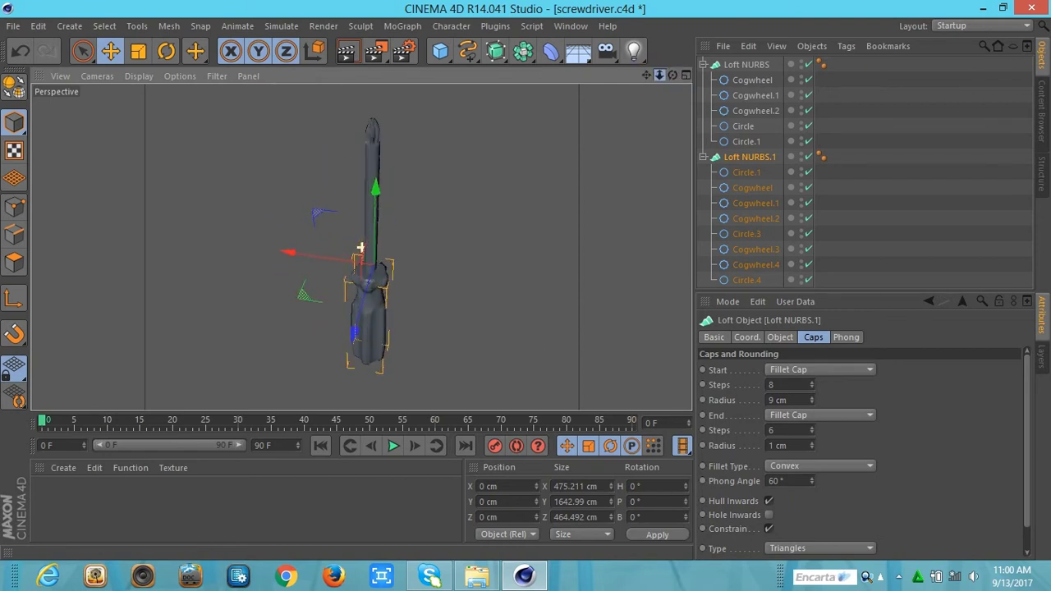
left_click(387, 64)
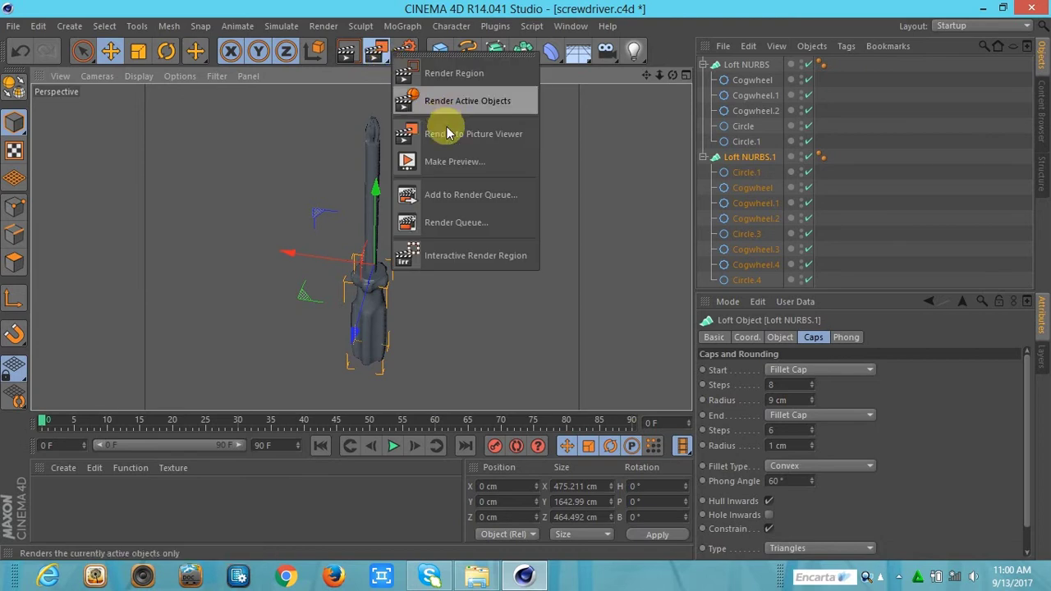
left_click(447, 128)
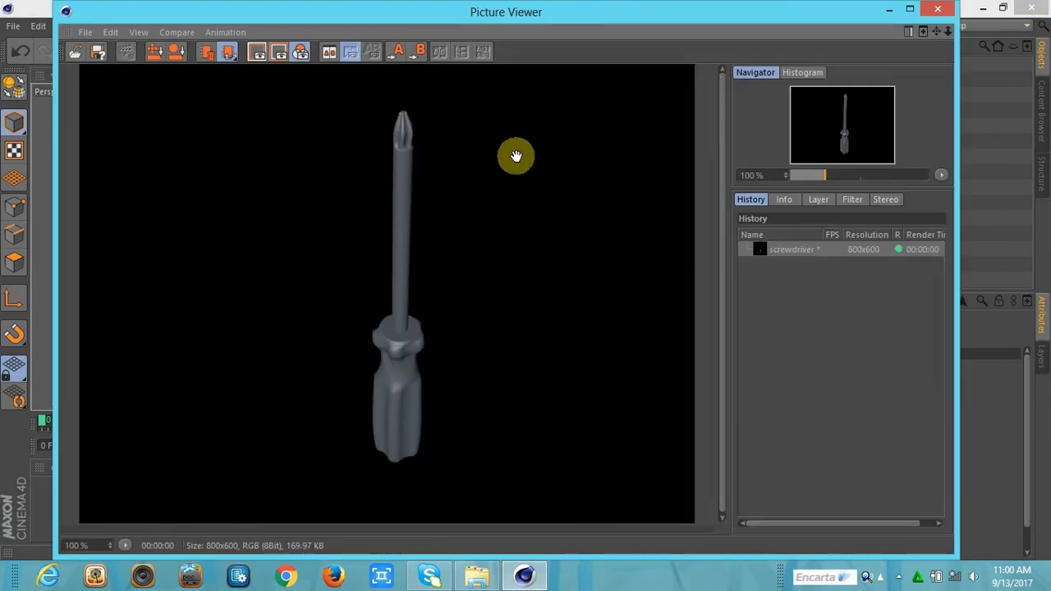
left_click(938, 8)
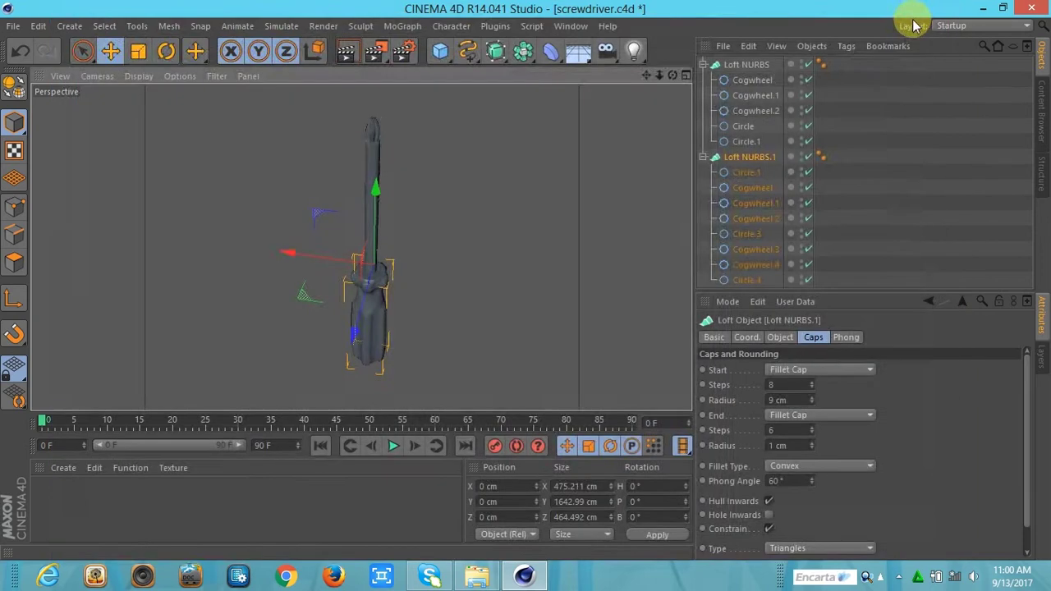
left_click(758, 66)
Enable Organic Form on the shaft loft and test-render it
left_click(780, 337)
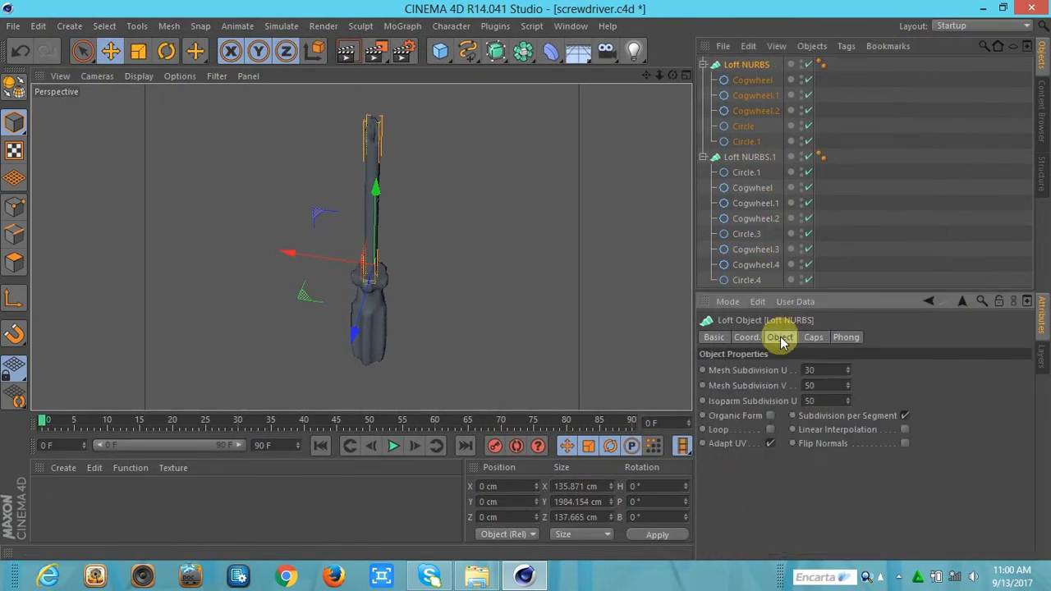
left_click(770, 416)
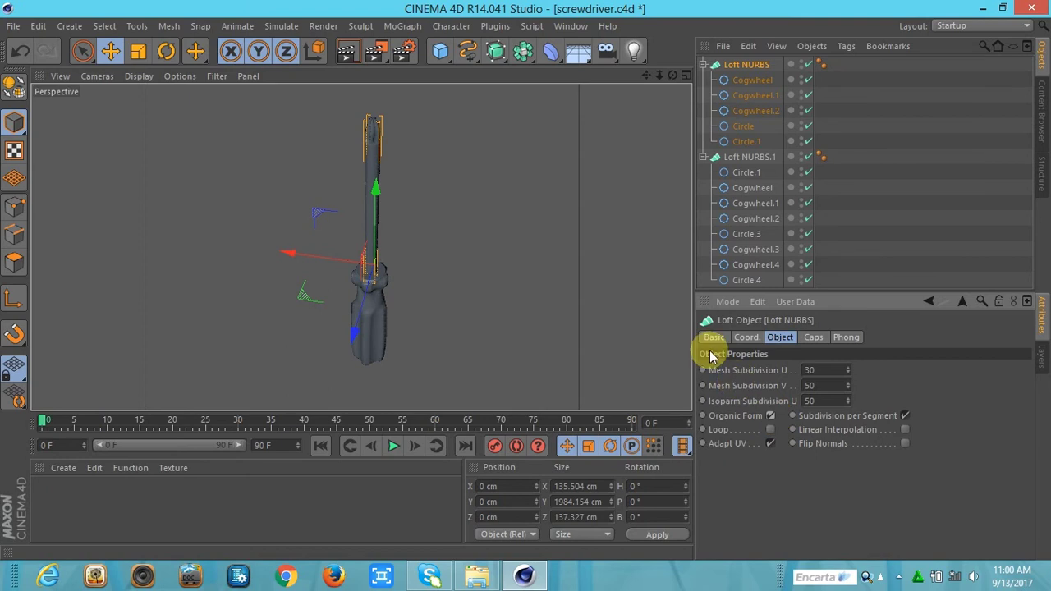
left_click_drag(376, 52, 427, 129)
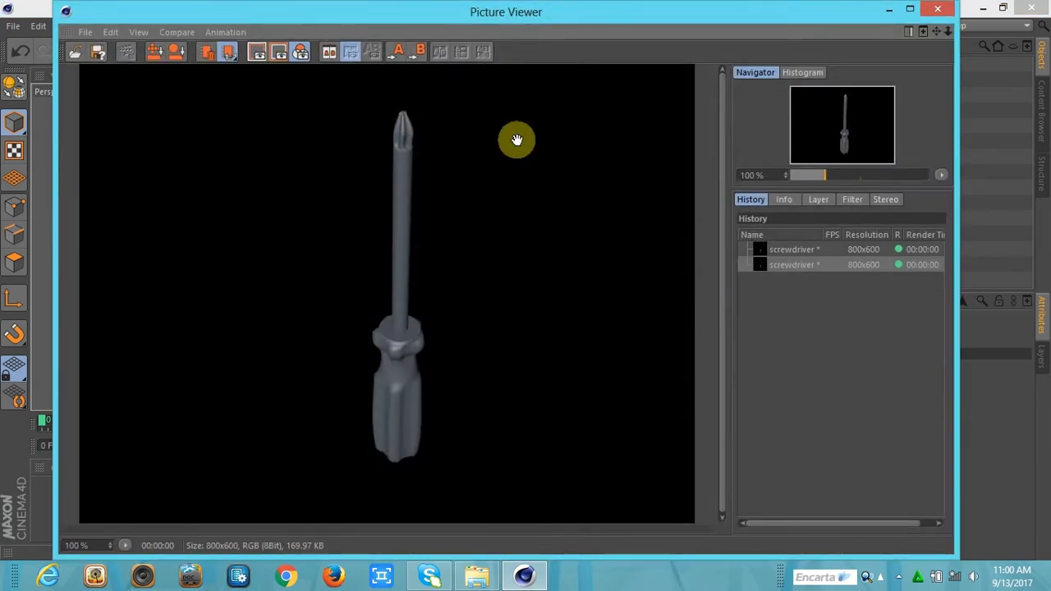
left_click(937, 10)
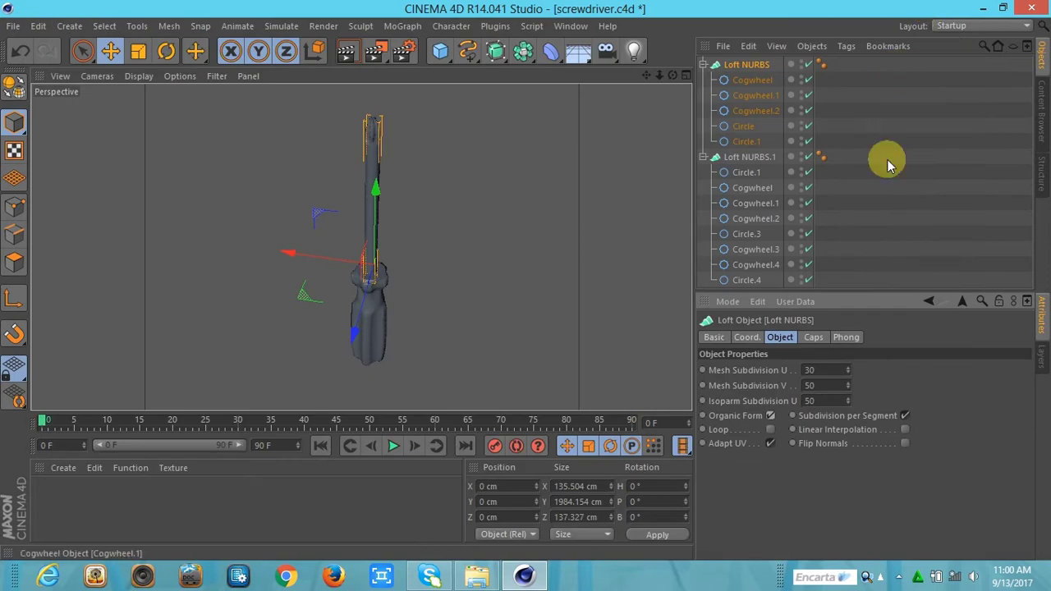
Flip normals on both the shaft and handle lofts, re-render to Picture Viewer, and save
left_click(906, 442)
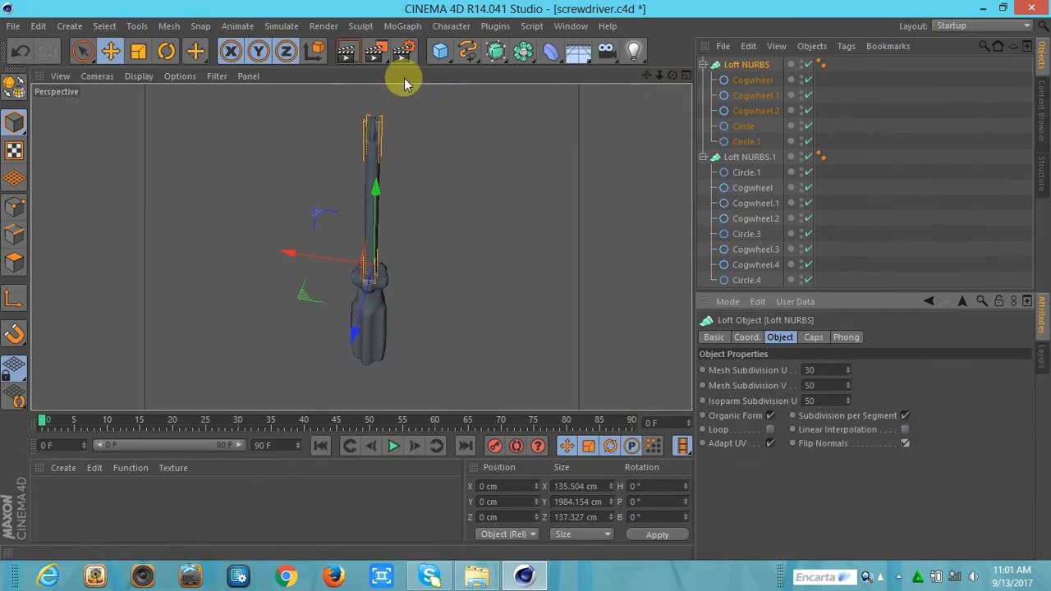
left_click_drag(380, 54, 430, 134)
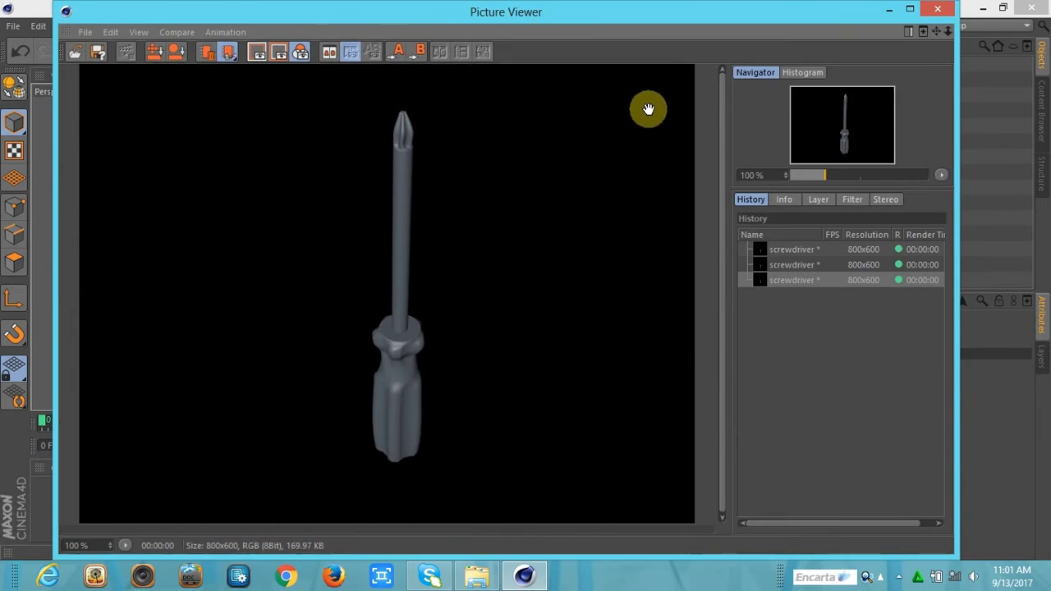
left_click(937, 11)
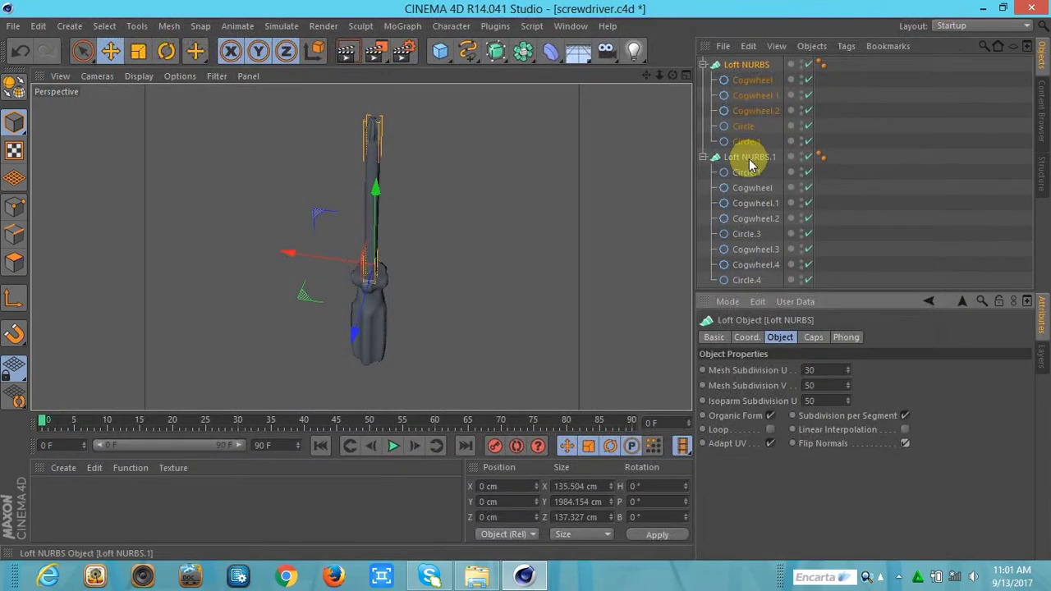
left_click(904, 444)
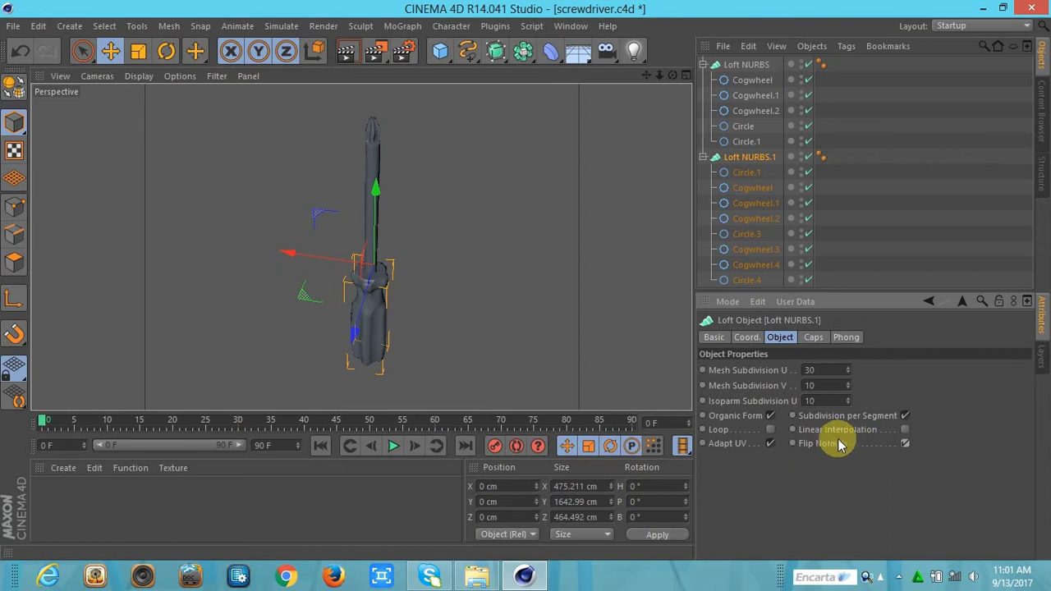
left_click(385, 61)
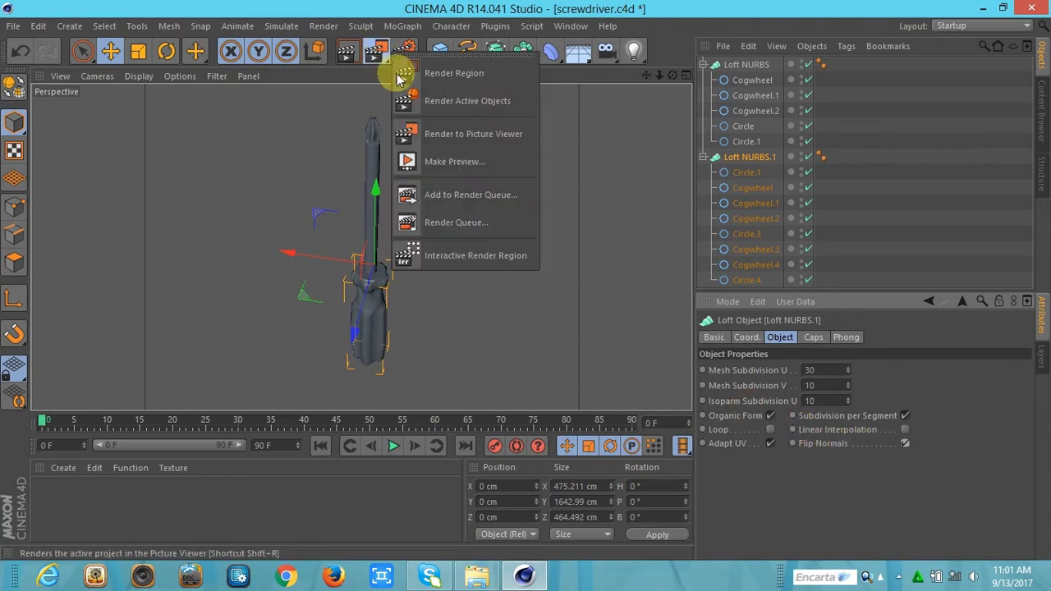
left_click(430, 134)
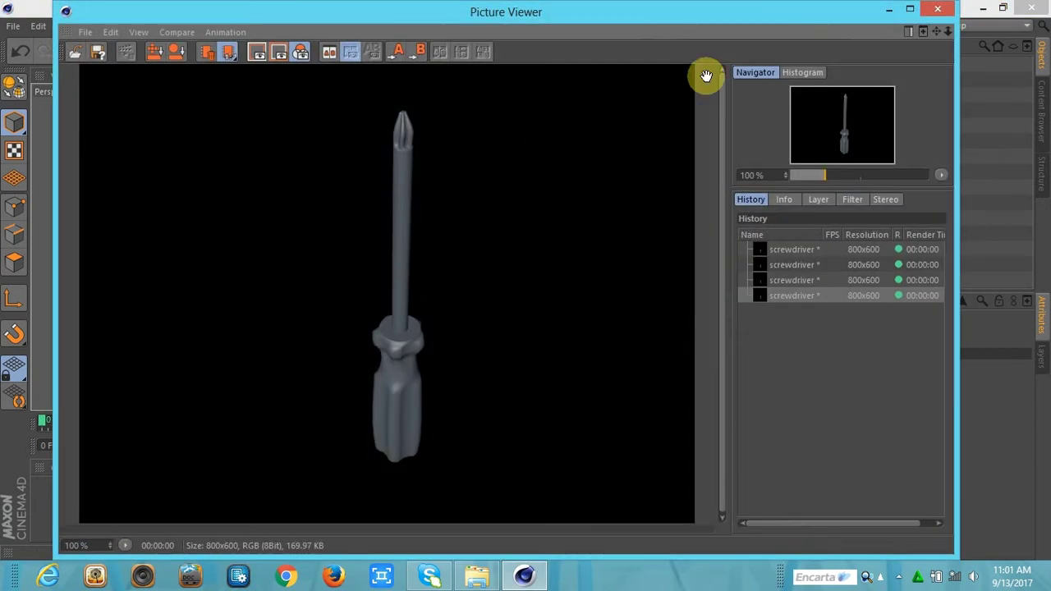
left_click(937, 10)
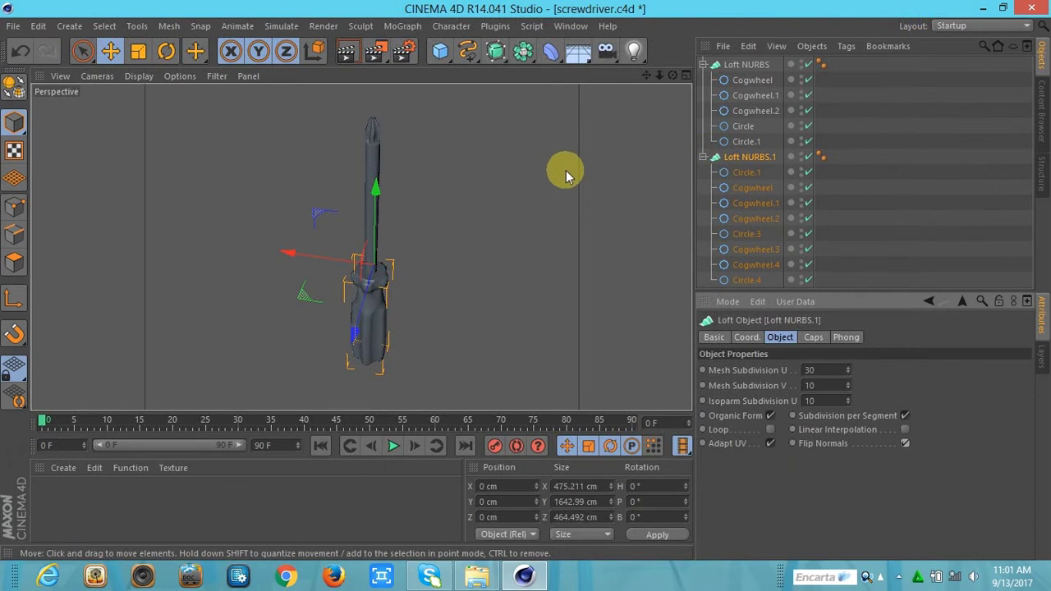
key("ctrl+s")
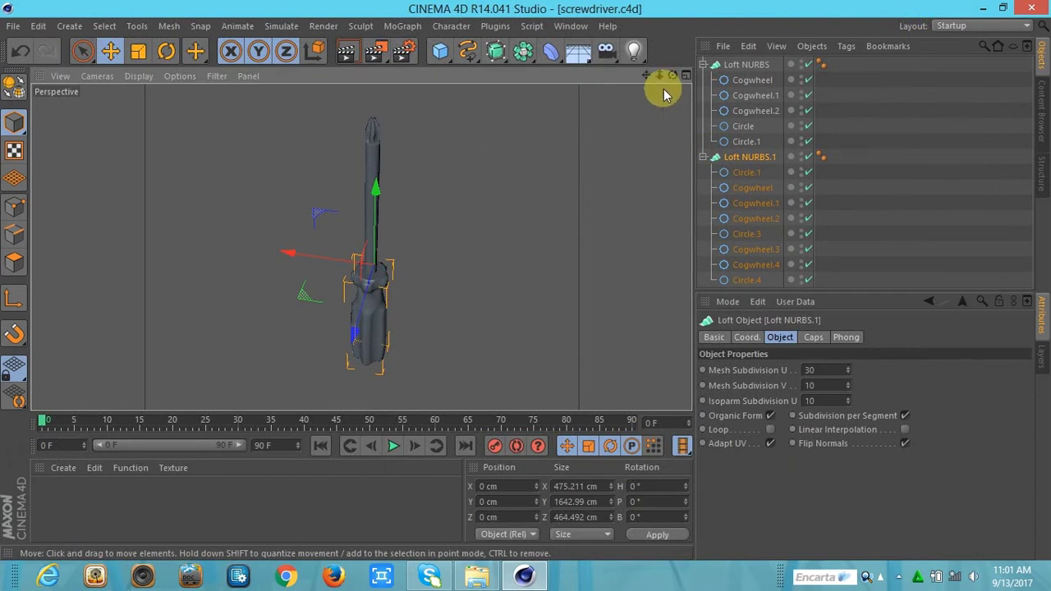
Rename the shaft loft to "top" and the second loft to "handle"
double_click(750, 64)
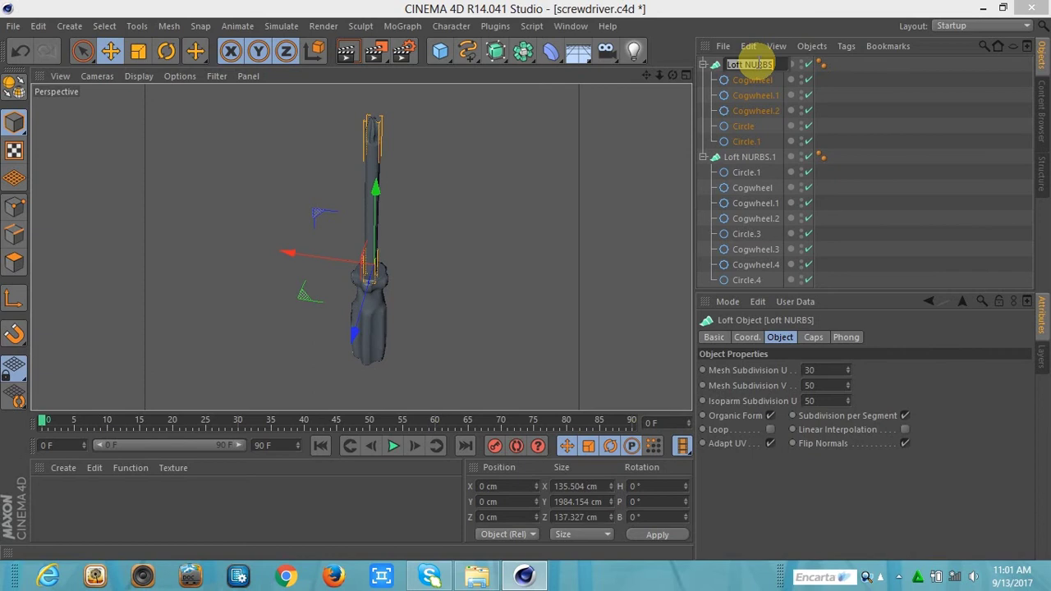
type("top")
left_click(747, 158)
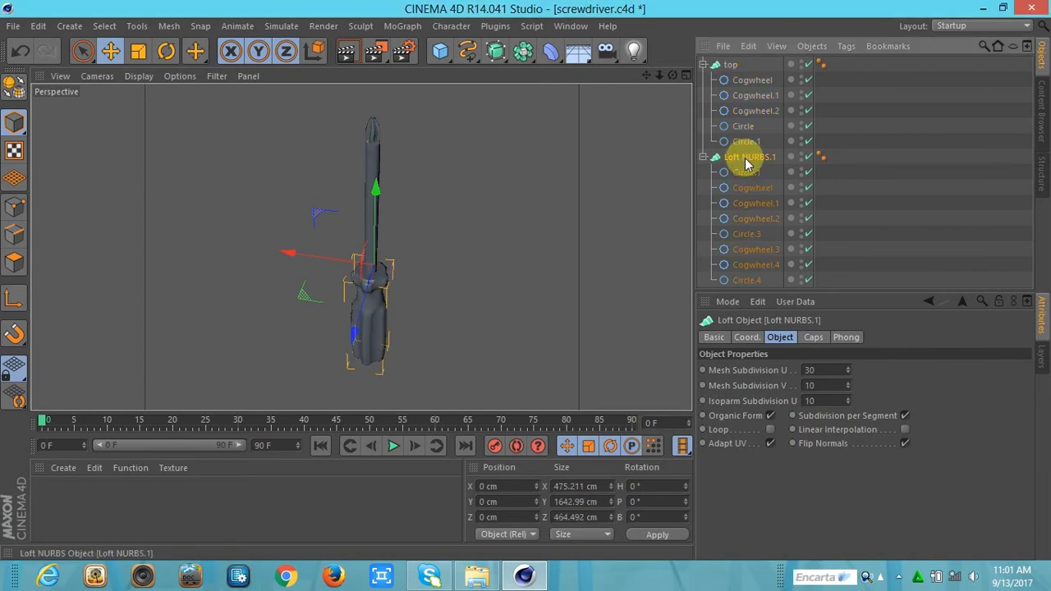
double_click(746, 158)
type("base")
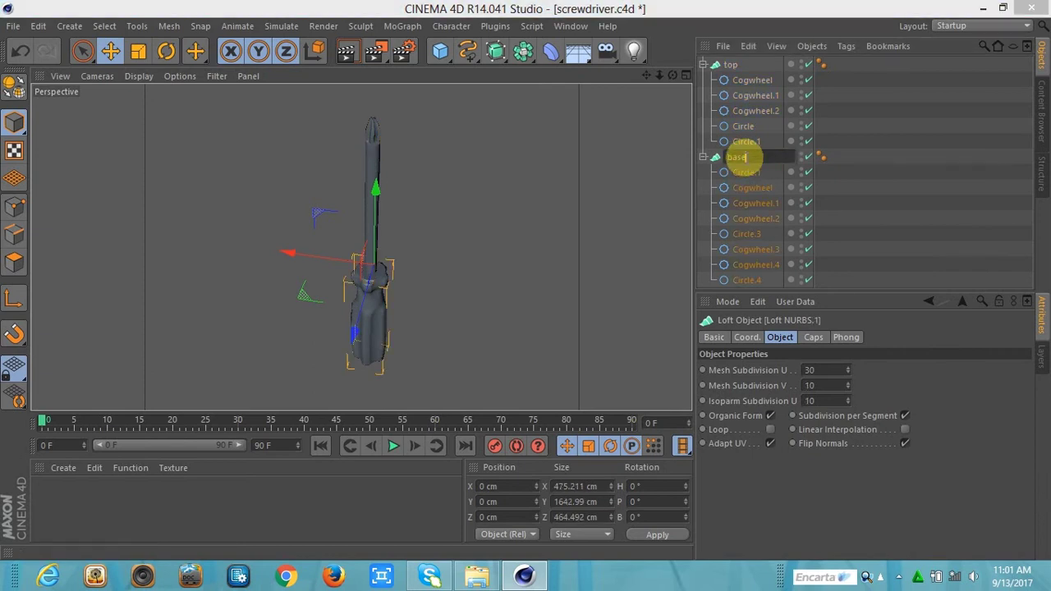
key("Return")
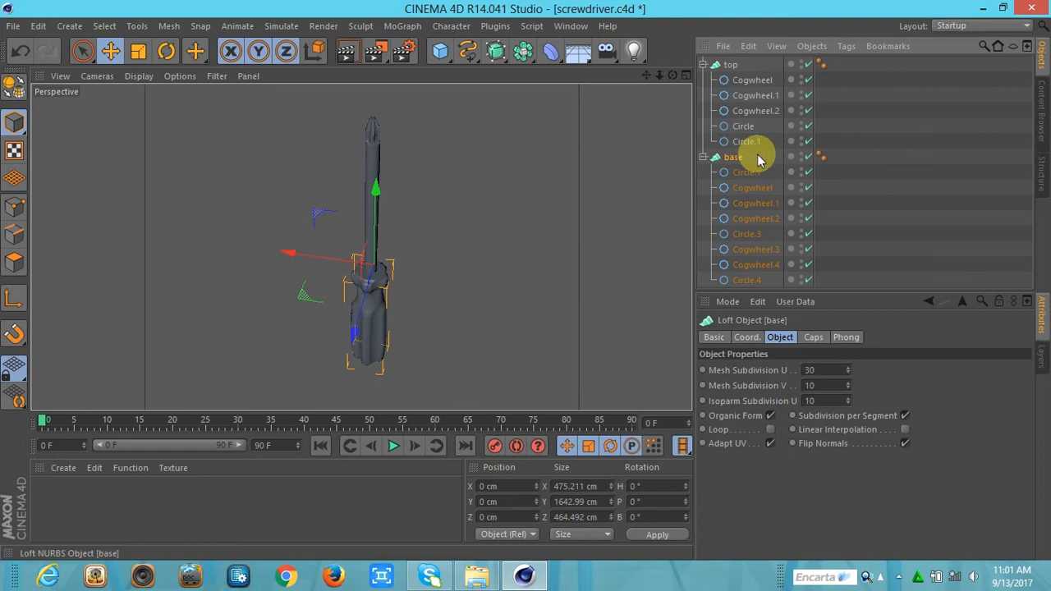
double_click(737, 157)
type("handl")
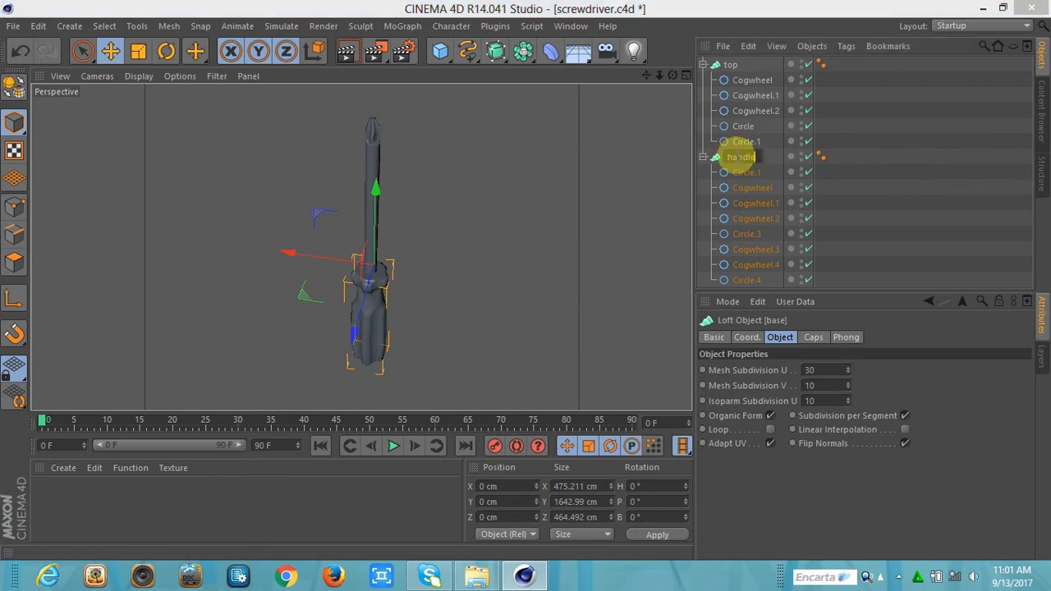
key("Return")
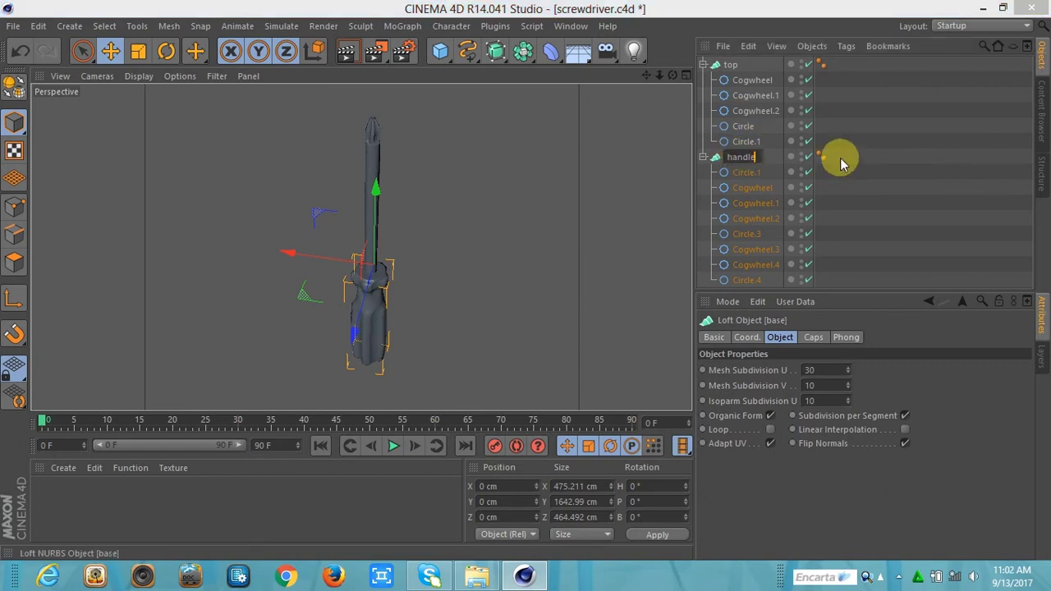
Group the top and handle lofts under a new null named "screwdriver"
left_click(731, 64)
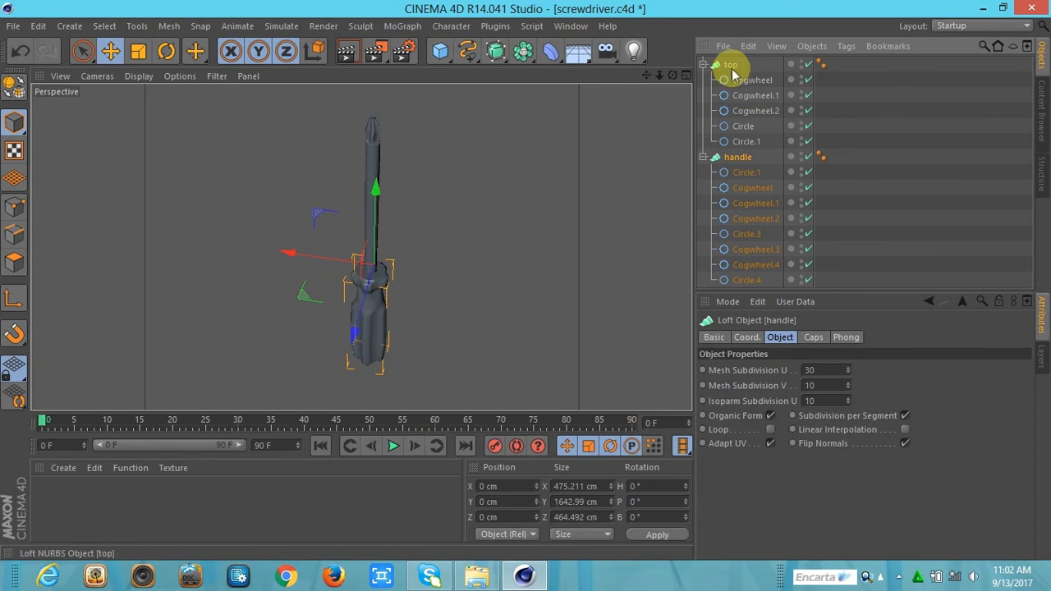
left_click(703, 64)
left_click(708, 80)
left_click(732, 78, "ctrl")
right_click(730, 78)
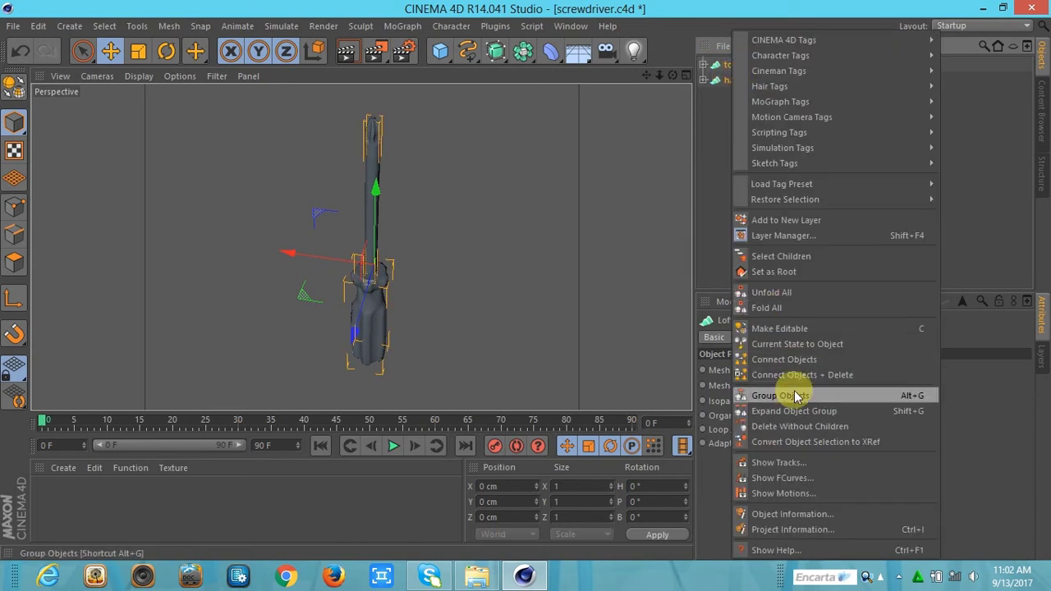
left_click(784, 396)
double_click(734, 64)
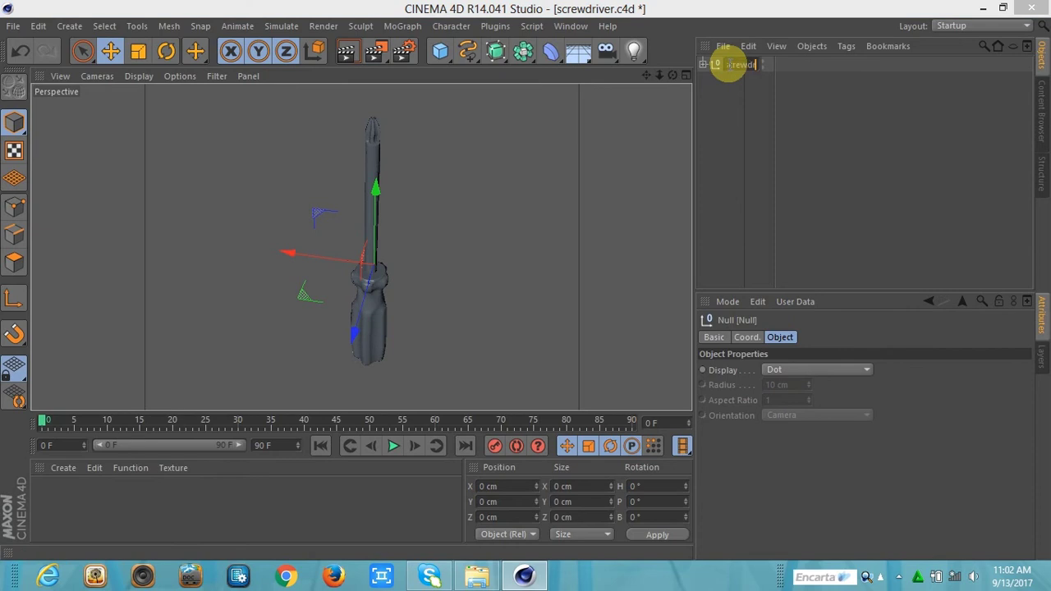
type("r")
key("Return")
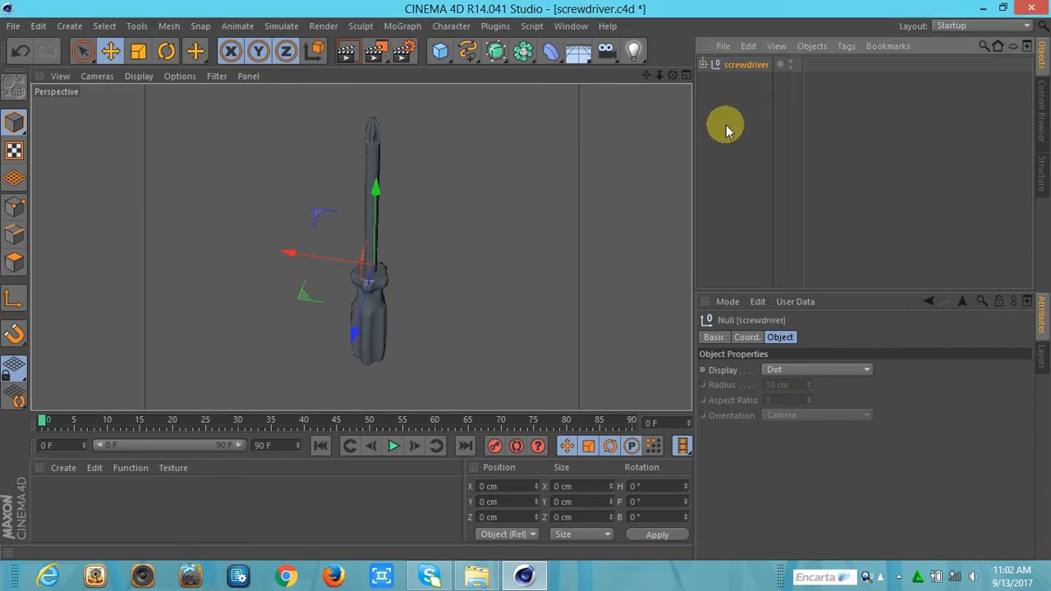
left_click(685, 74)
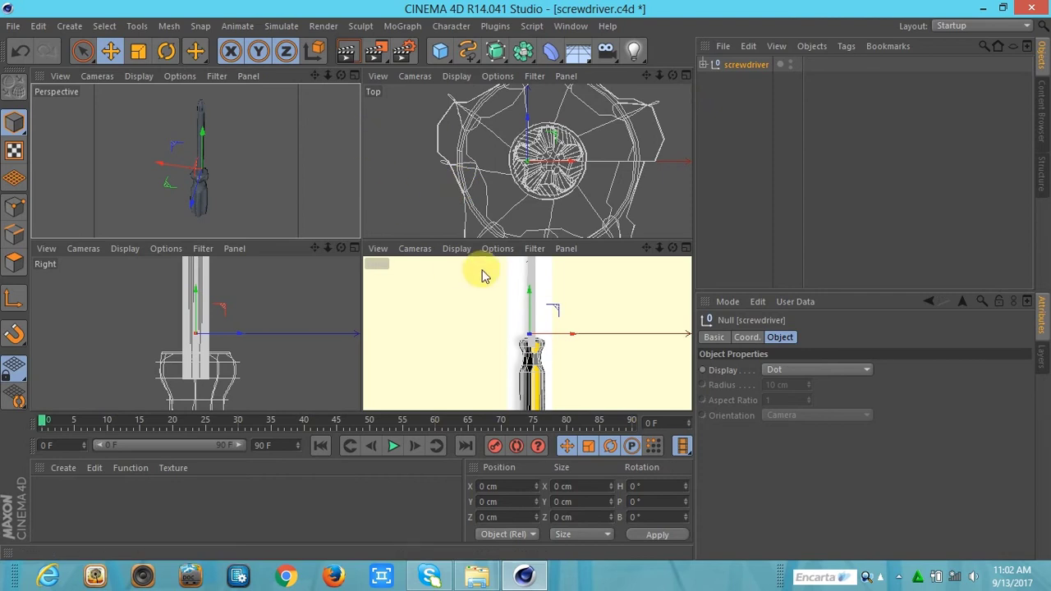
In the maximised Right view, rotate the screwdriver null to P -89.5° so it lies horizontal
left_click(686, 247)
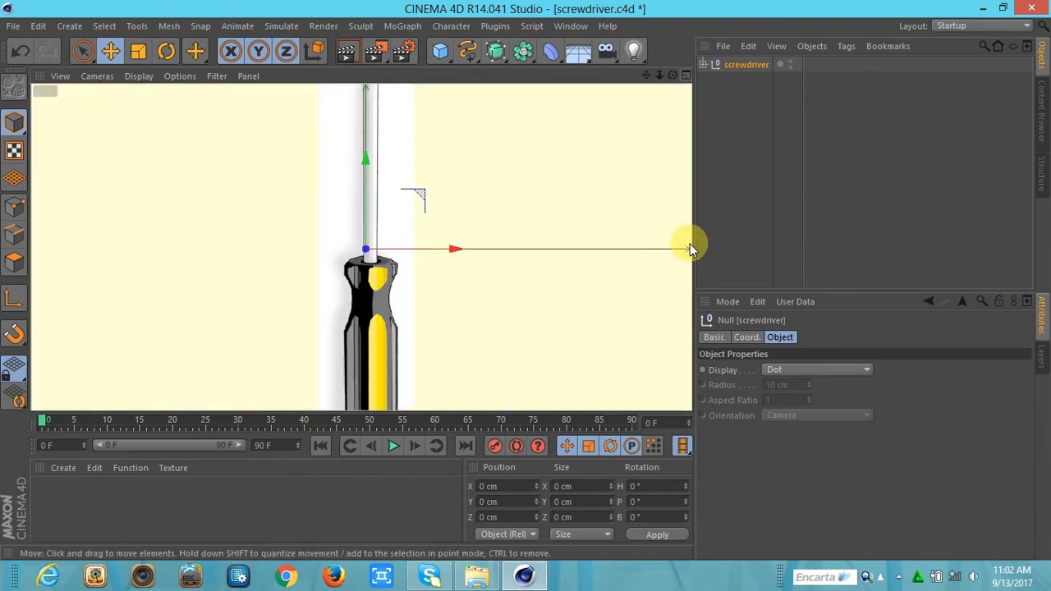
left_click(686, 75)
left_click(353, 245)
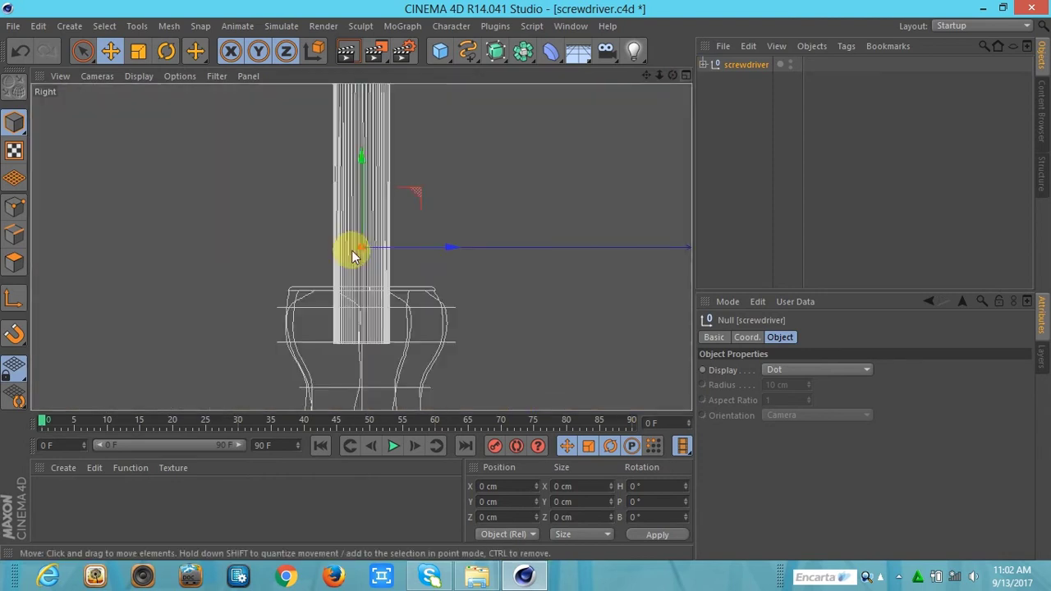
scroll(666, 87, "down", 5)
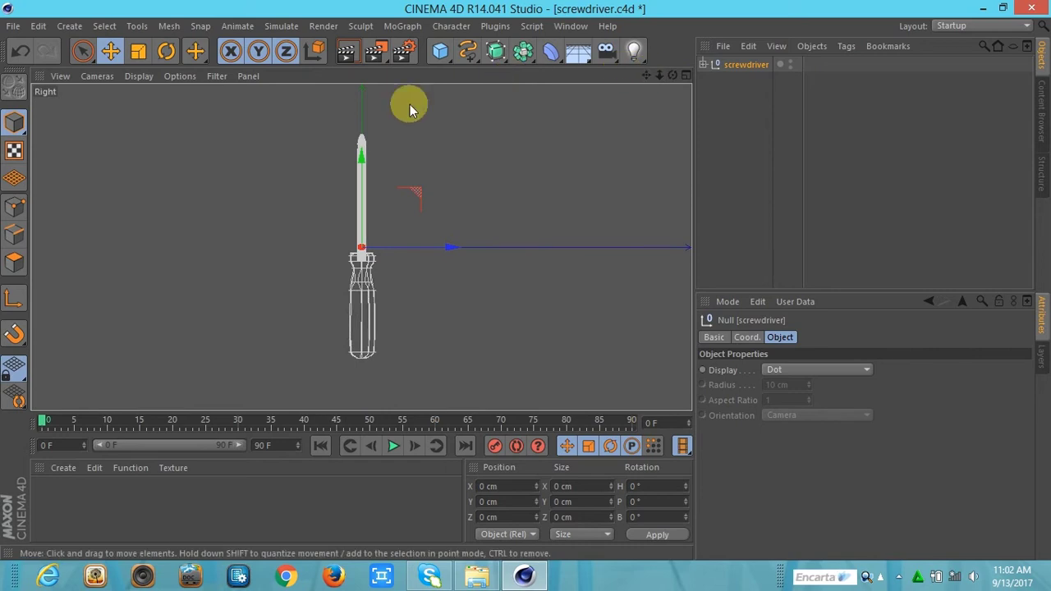
left_click(166, 51)
mouse_move(403, 218)
left_mouse_down()
mouse_move(404, 327)
mouse_move(414, 327)
mouse_move(366, 327)
left_mouse_up()
left_click(110, 51)
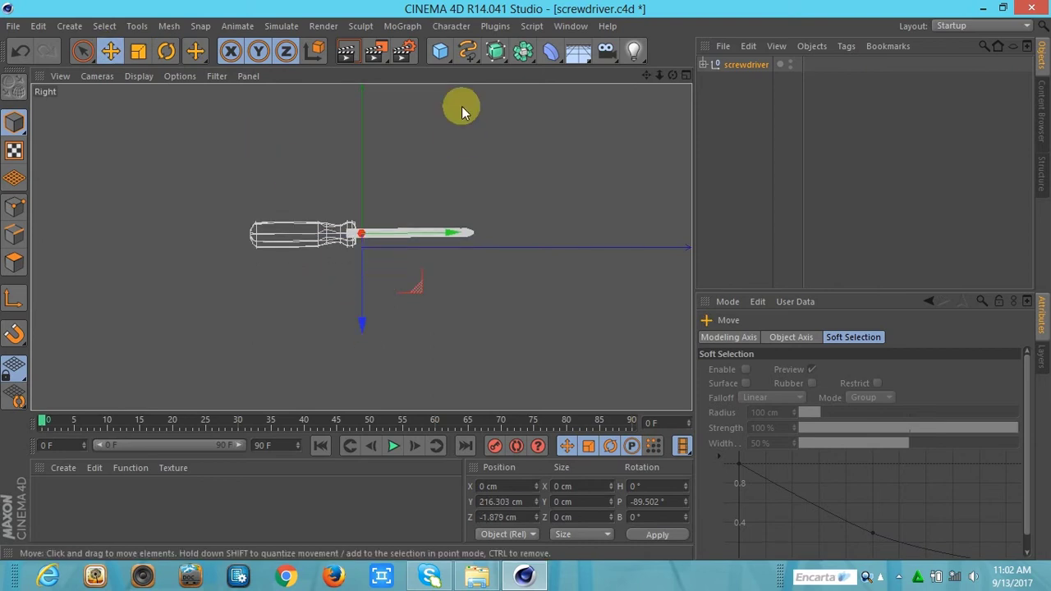
left_click(442, 54)
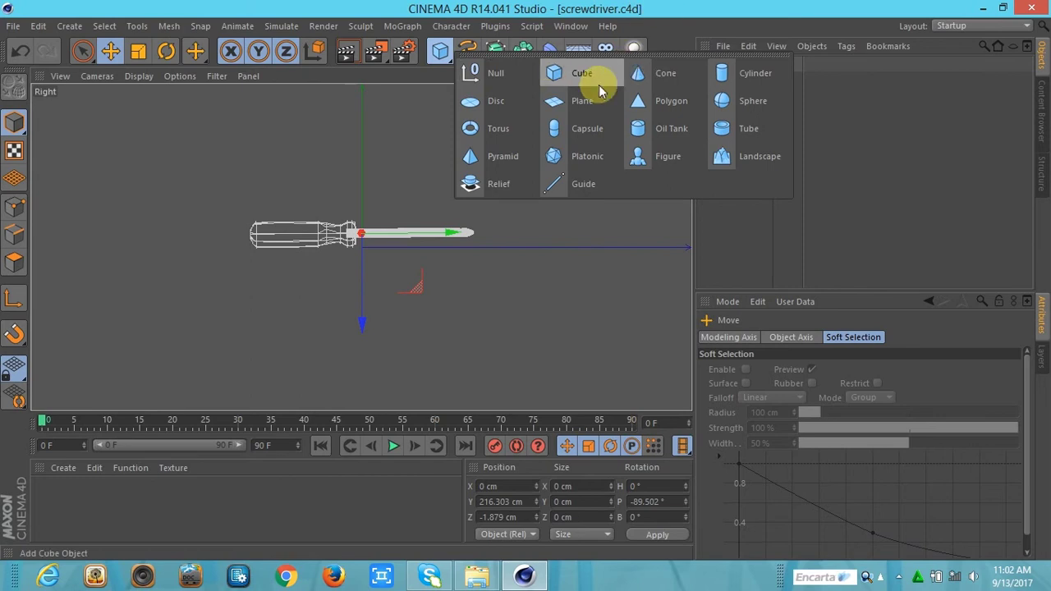
Add a trial plane, delete it, and orbit the maximised Perspective view around the screwdriver
left_click(573, 104)
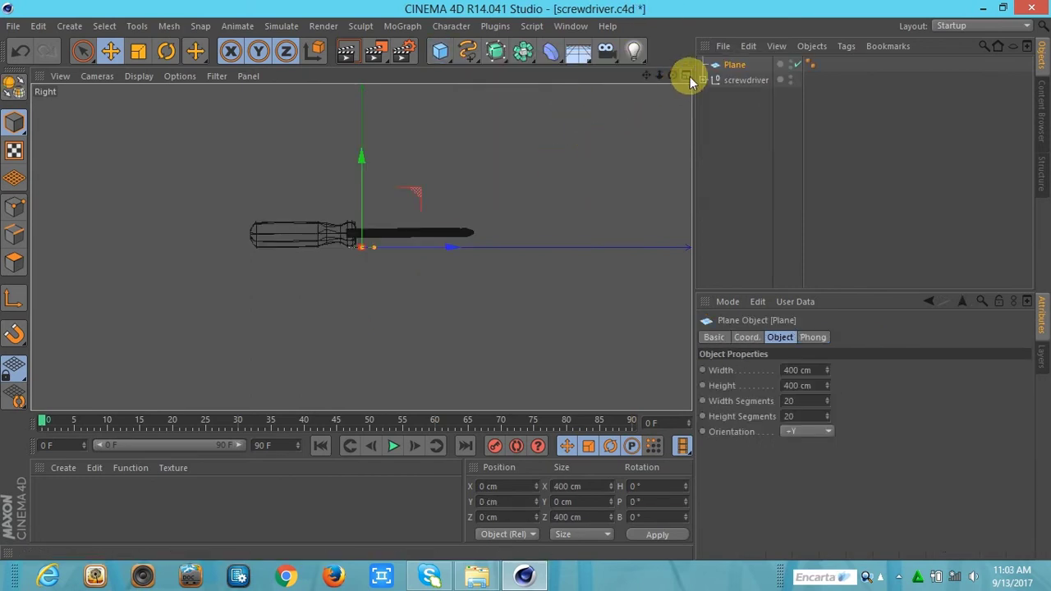
left_click(687, 76)
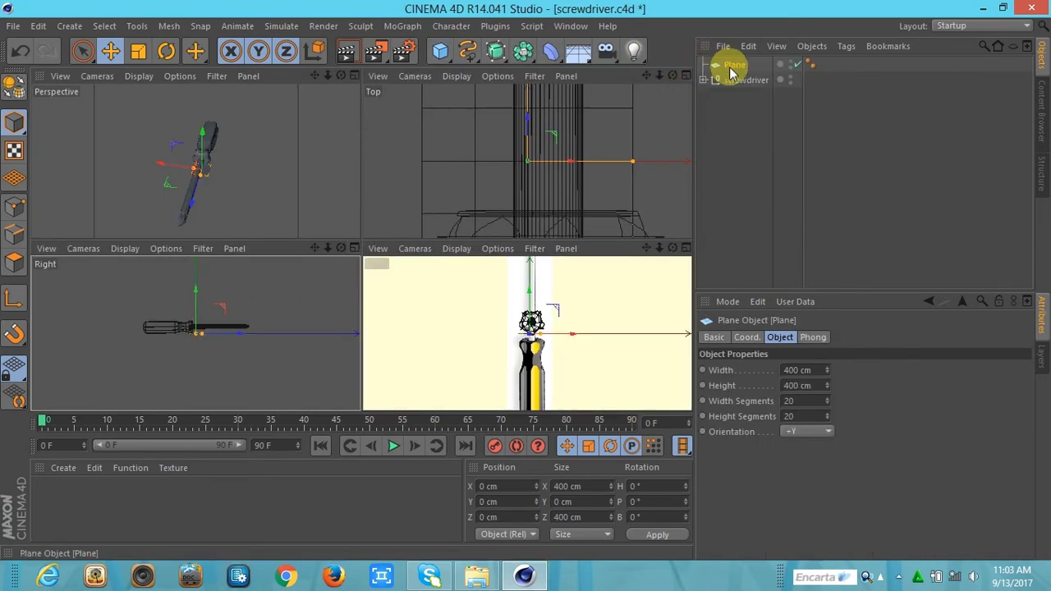
key("Delete")
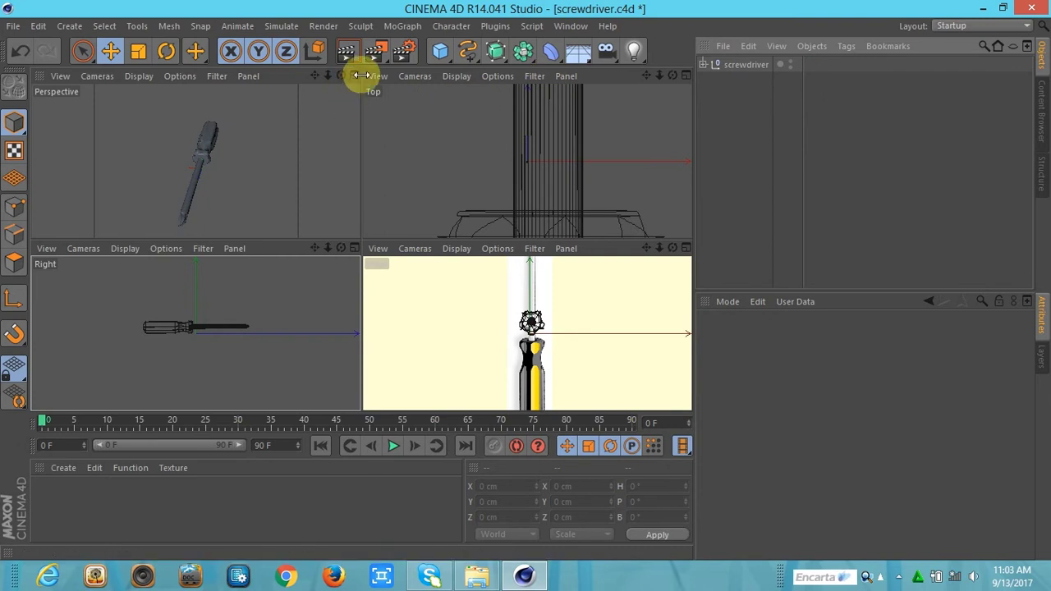
left_click(354, 76)
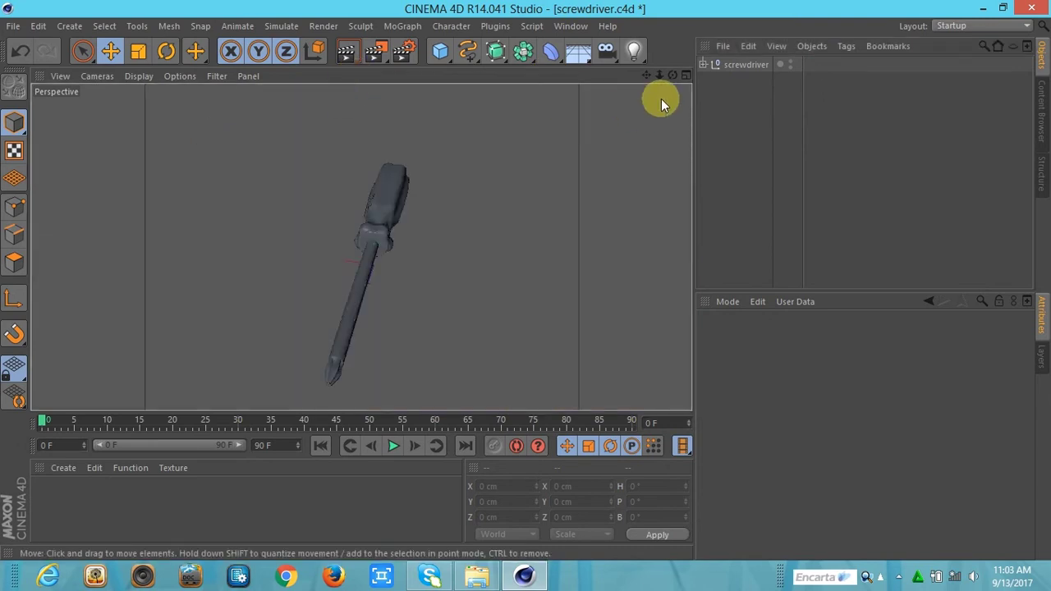
left_click_drag(666, 81, 584, 74)
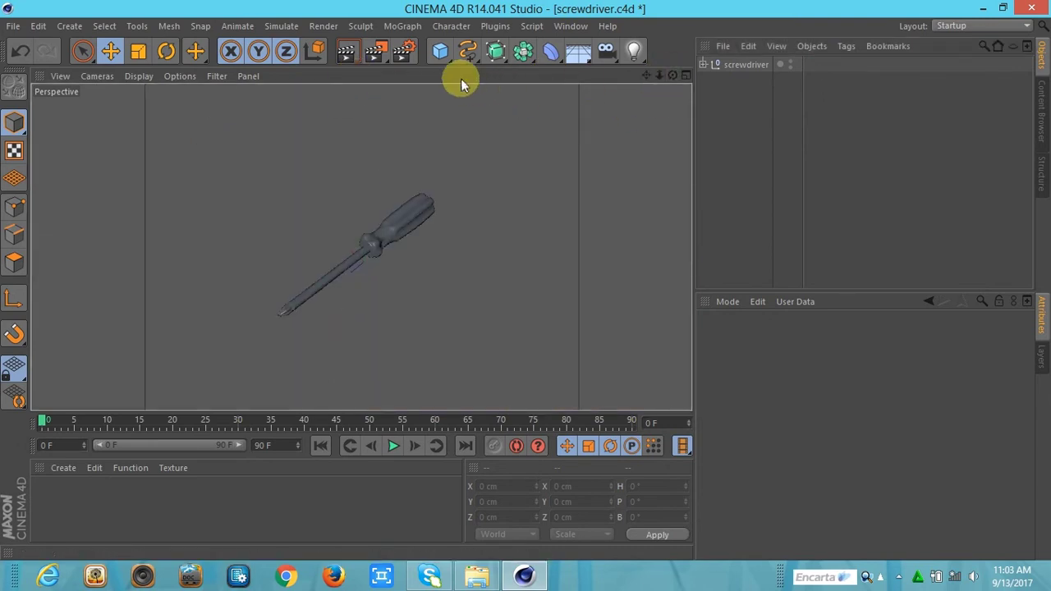
Add a Plane floor and stretch it to about 19601 × 21480 cm
left_click_drag(446, 53, 576, 101)
mouse_move(352, 282)
left_mouse_down()
mouse_move(321, 250)
mouse_move(181, 407)
left_mouse_up()
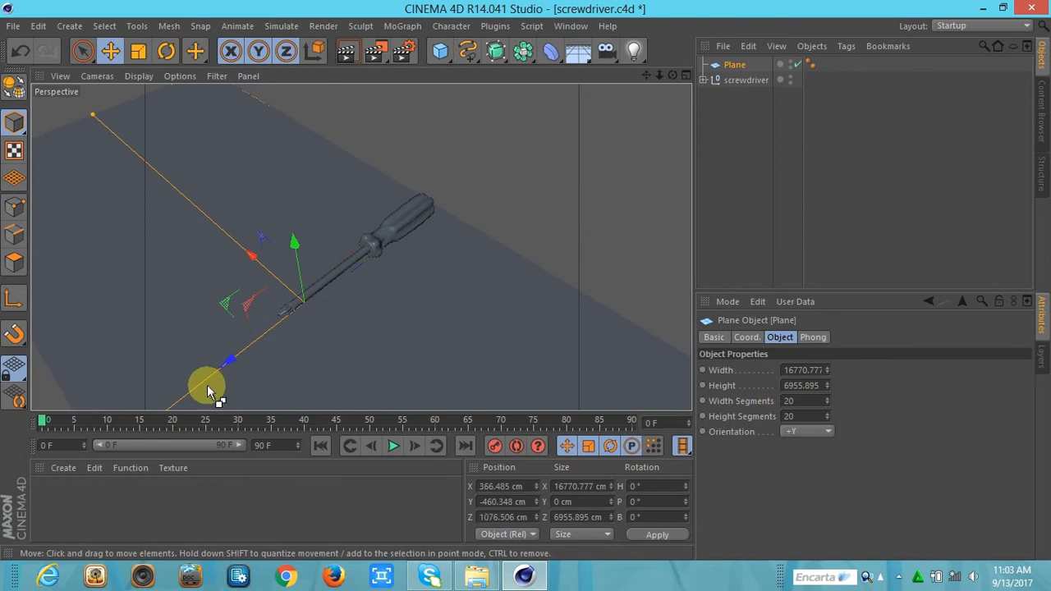
left_click_drag(181, 407, 191, 401)
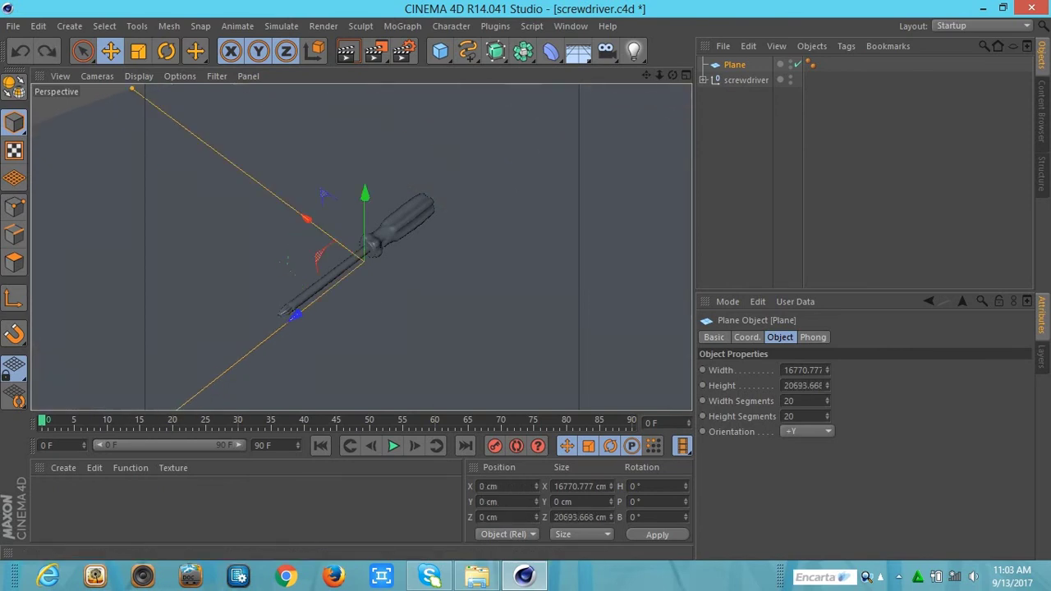
left_click_drag(132, 88, 103, 82)
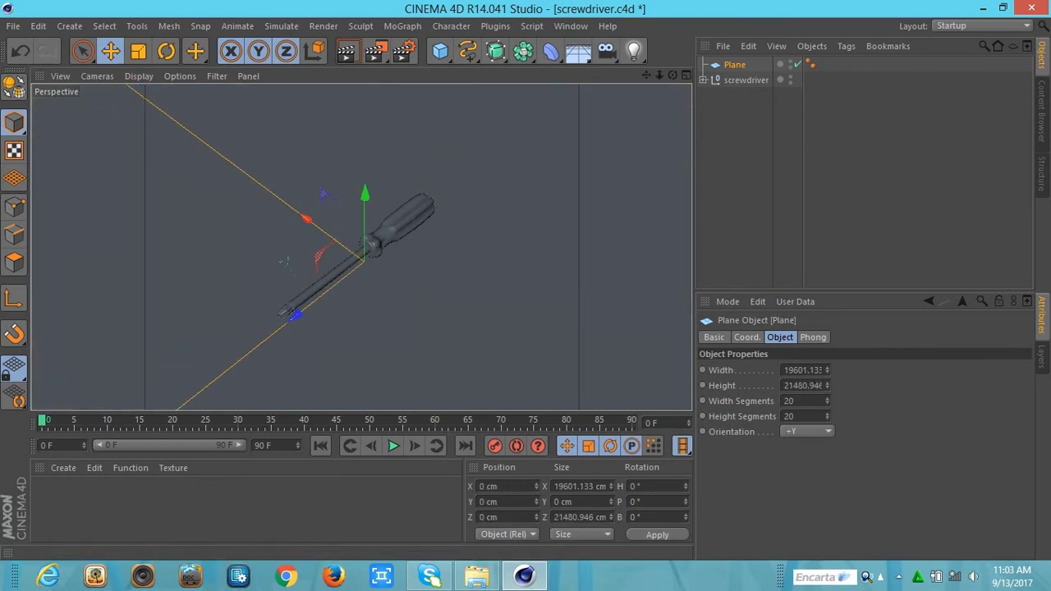
mouse_move(659, 75)
left_mouse_down()
mouse_move(682, 74)
mouse_move(645, 75)
mouse_move(690, 83)
mouse_move(672, 74)
left_mouse_up()
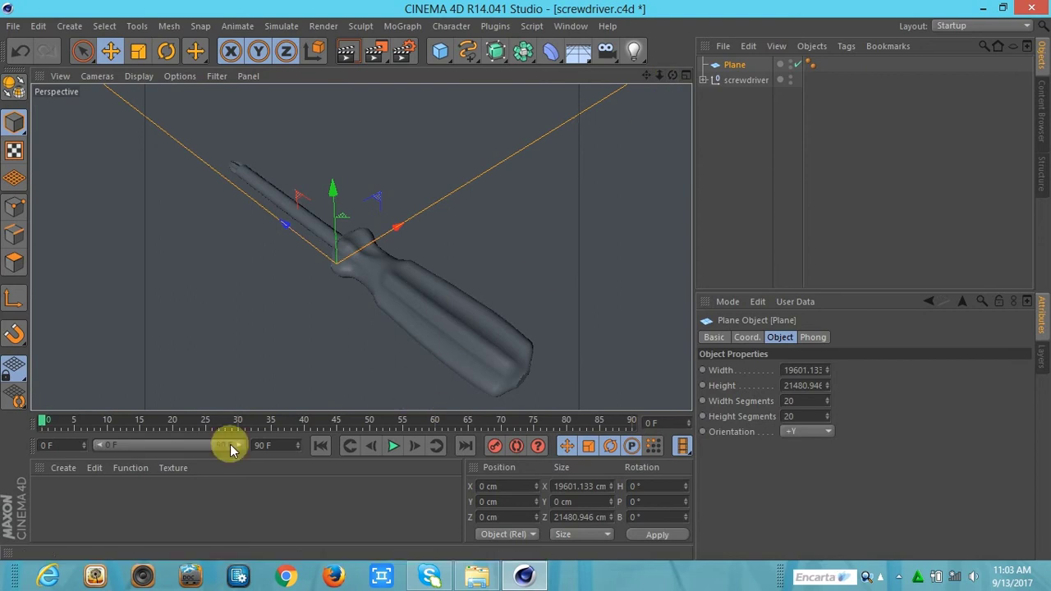
left_click(65, 468)
mouse_move(80, 357)
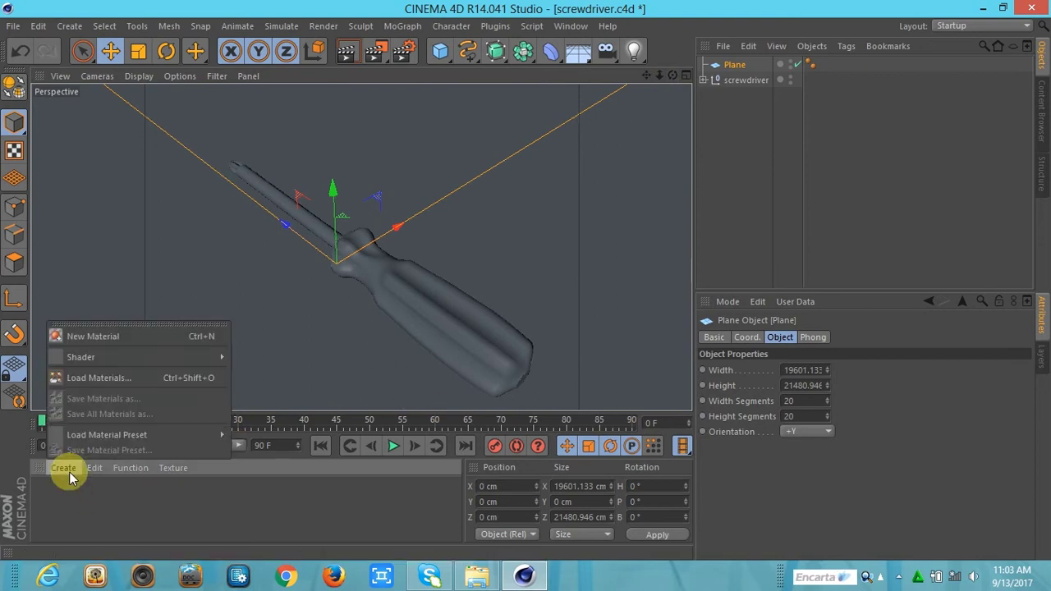
Create a new material "Mat" and load the white woven fabric image as its Color texture
left_click(80, 337)
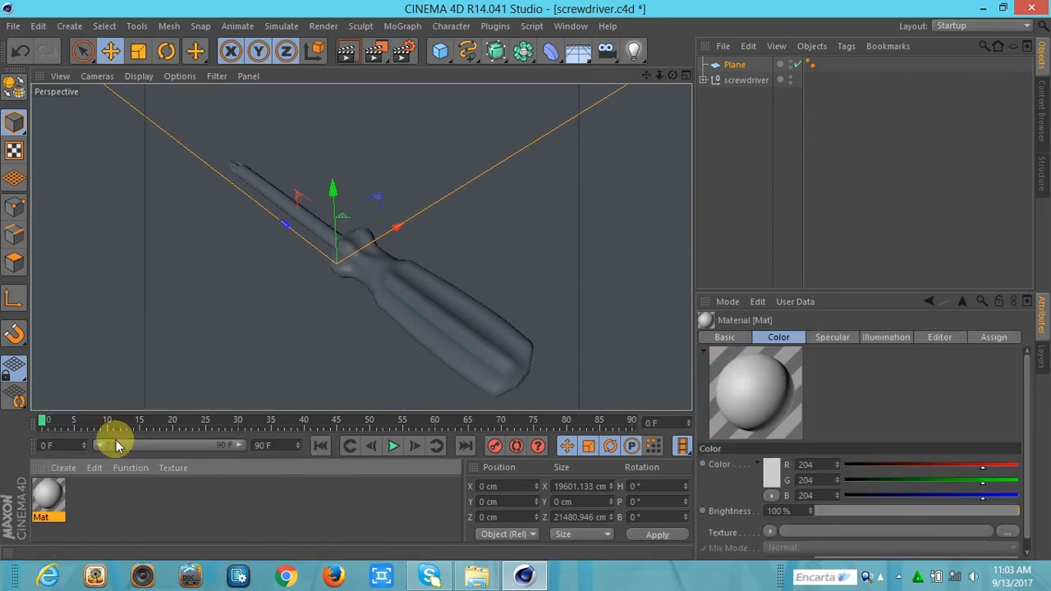
double_click(49, 497)
left_click(262, 294)
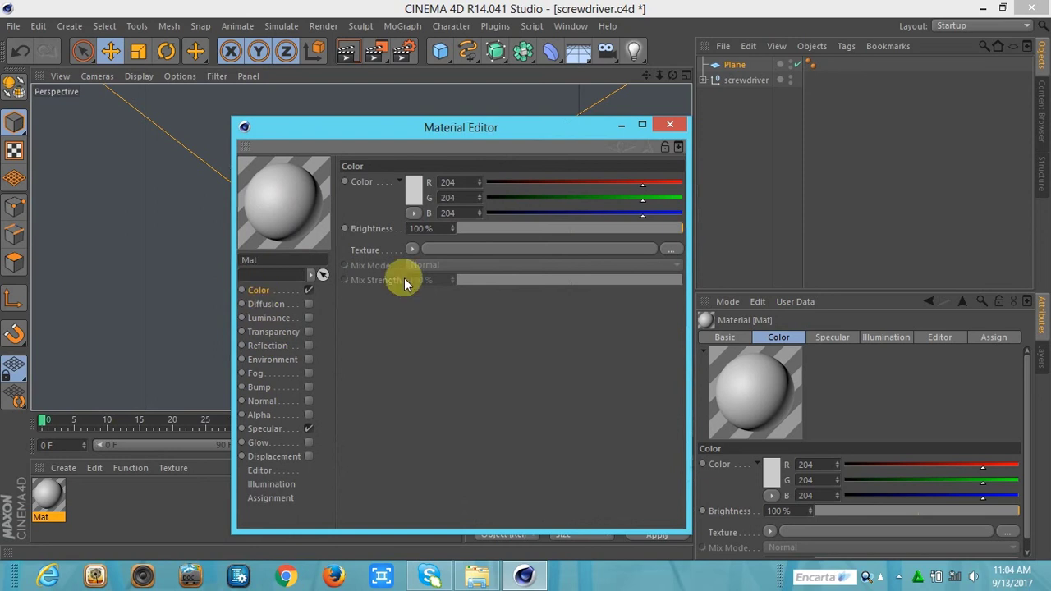
left_click(666, 250)
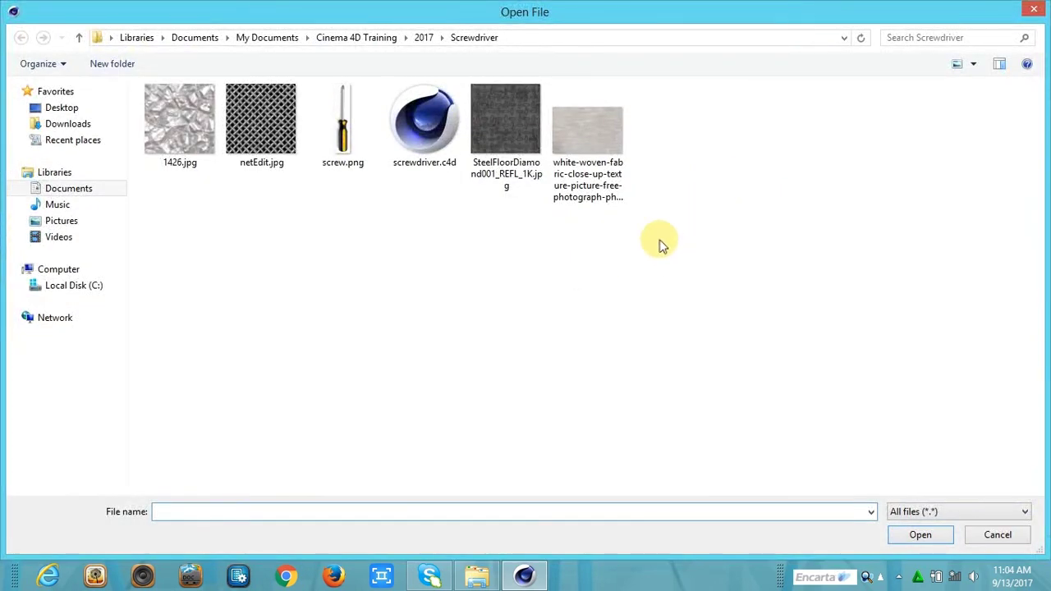
left_click(609, 143)
double_click(610, 143)
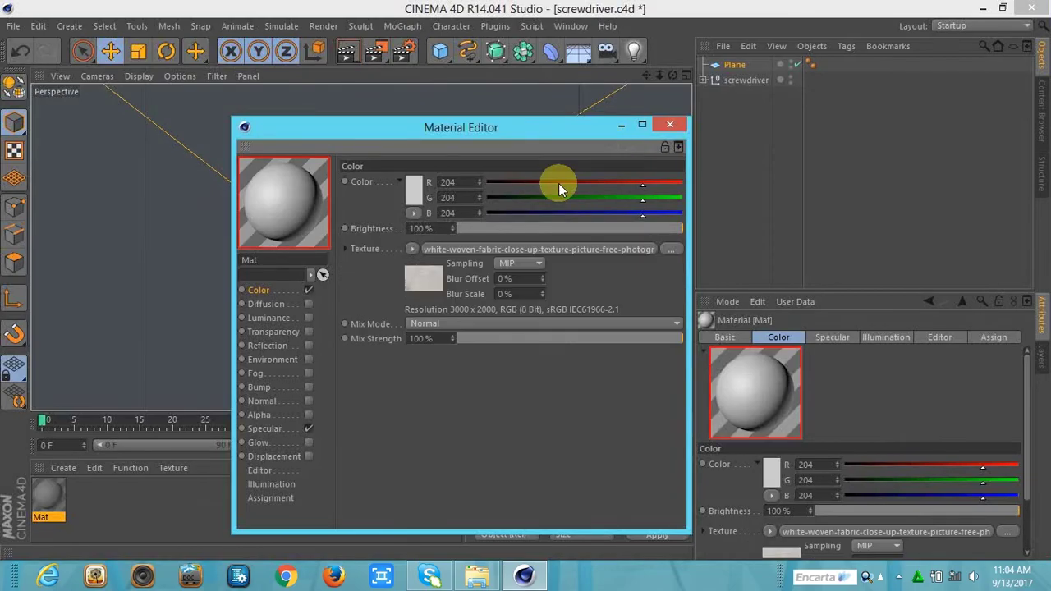
Set the material colour to near-black 15, 15, 15
left_click(406, 202)
left_click(324, 225)
left_click(370, 276)
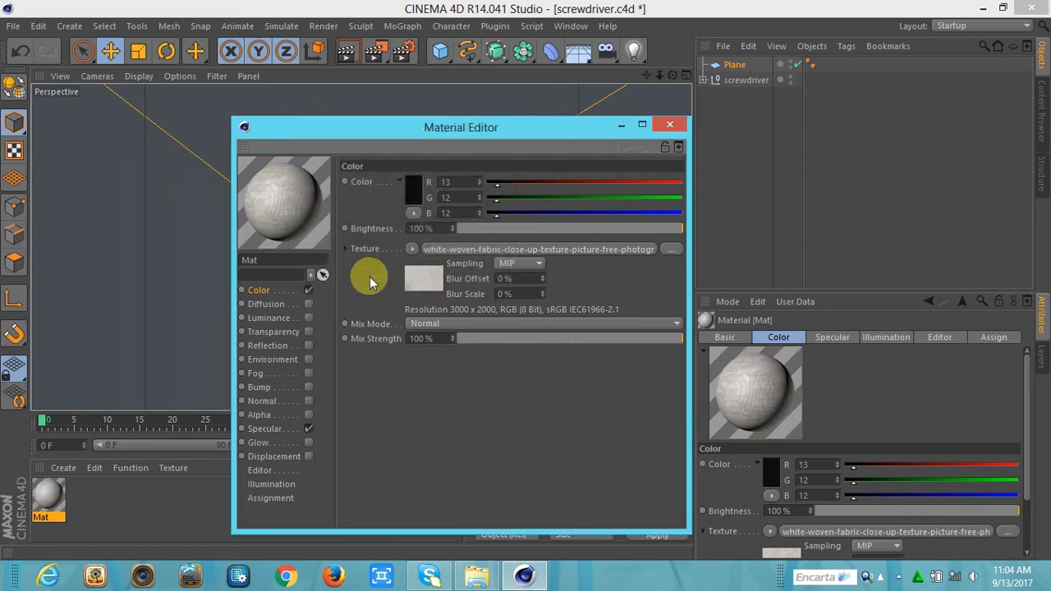
left_click(407, 199)
left_click(327, 222)
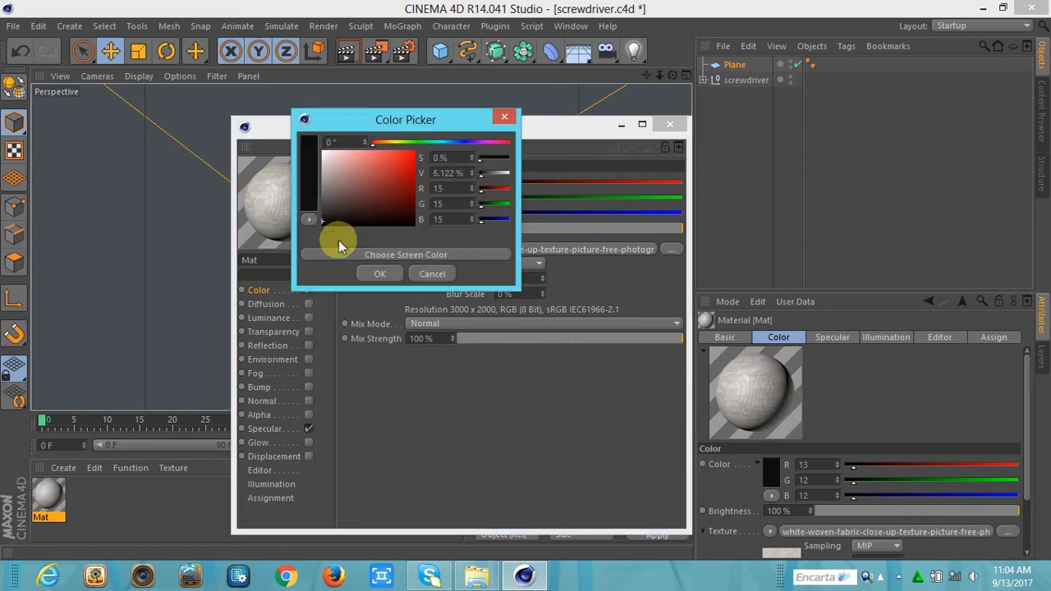
left_click(373, 278)
Set the texture Mix Mode to Normal and lower Mix Strength to about 14%
left_click(419, 323)
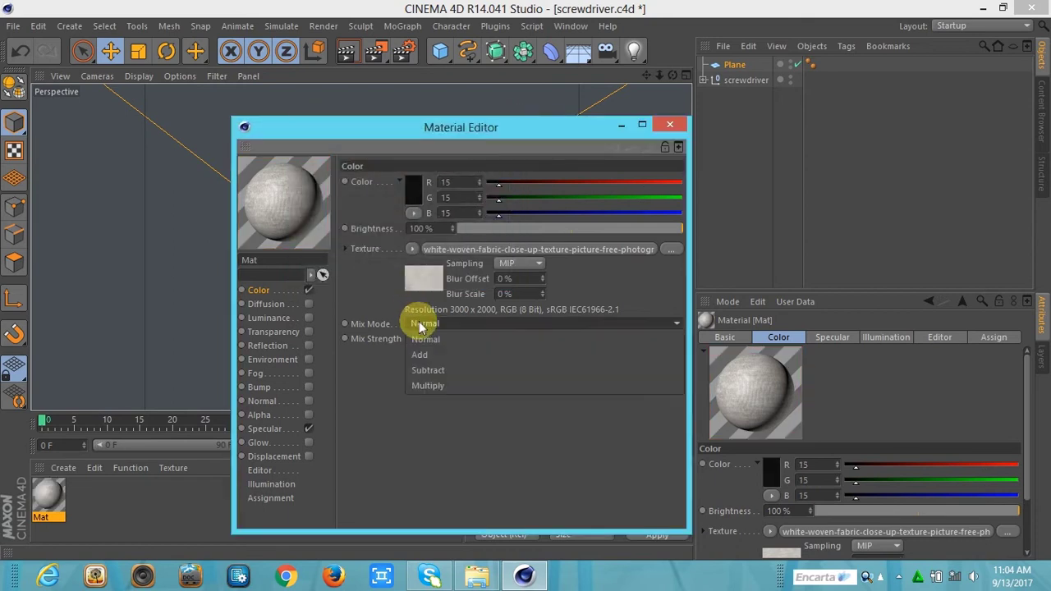
left_click(440, 386)
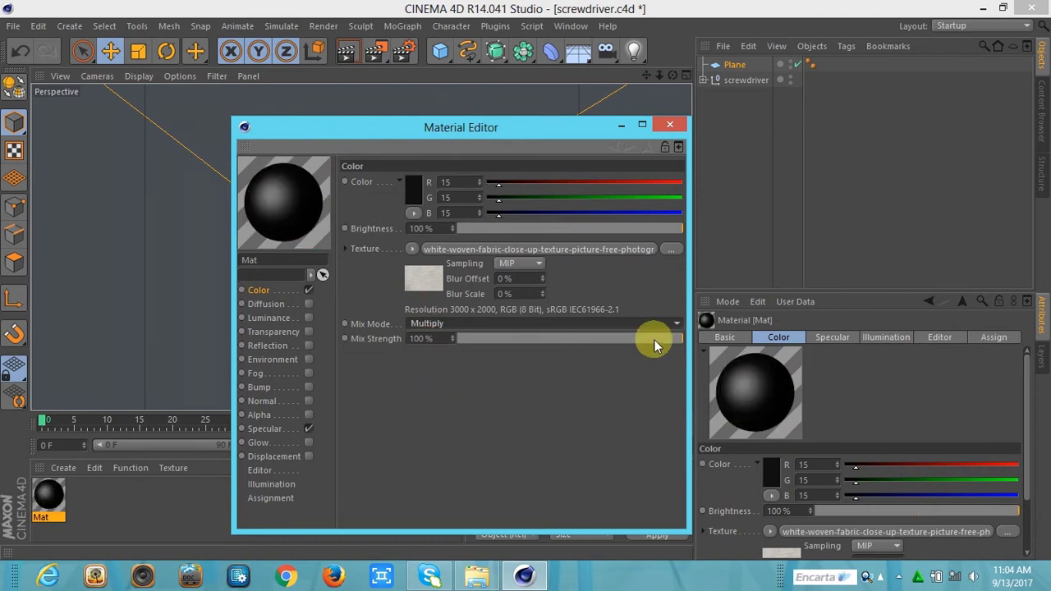
left_click(466, 324)
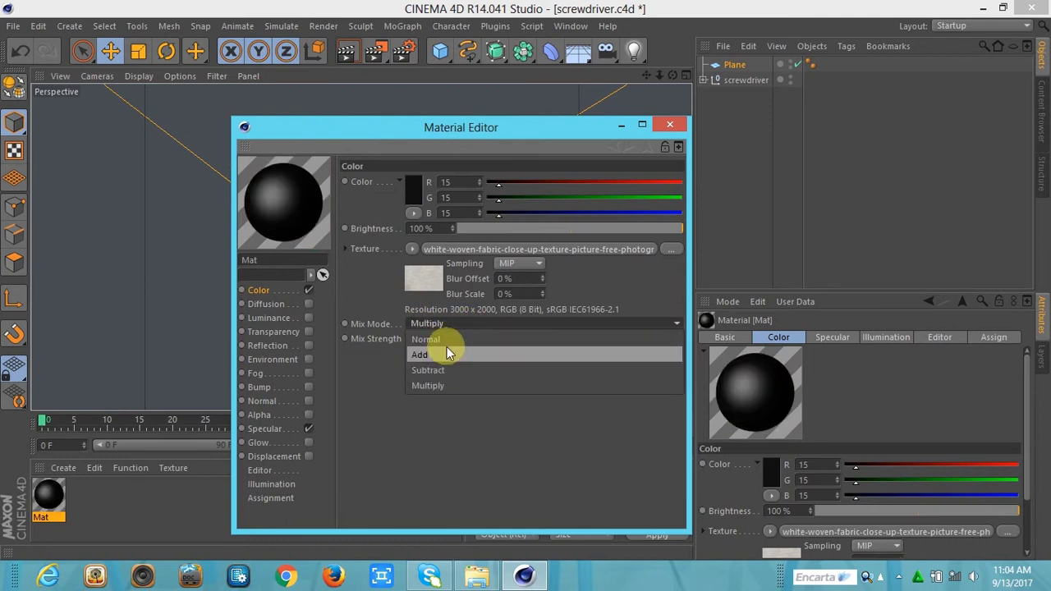
left_click(437, 343)
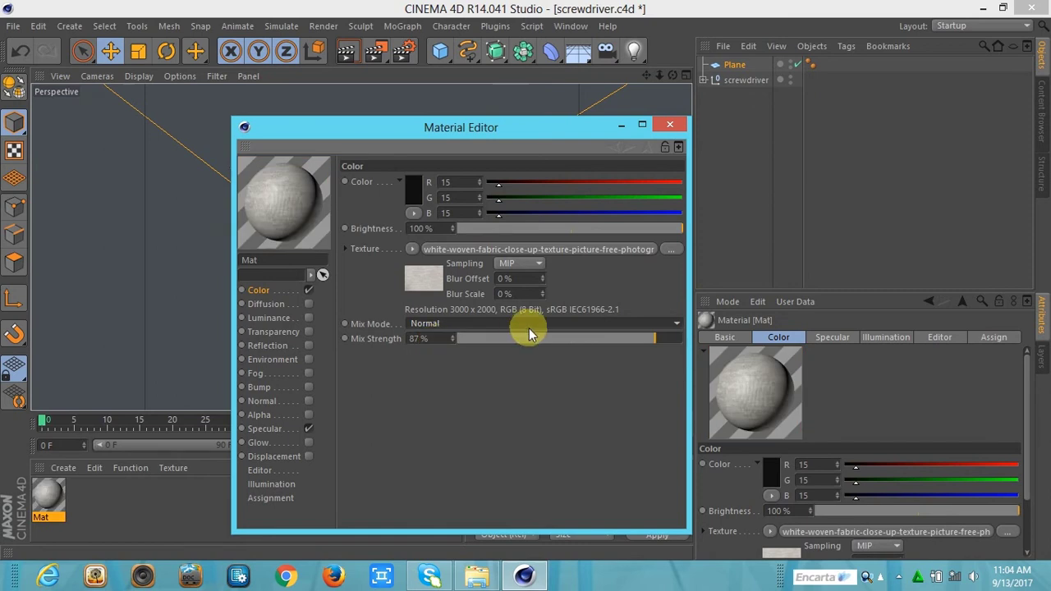
left_click(523, 343)
left_click_drag(523, 343, 468, 341)
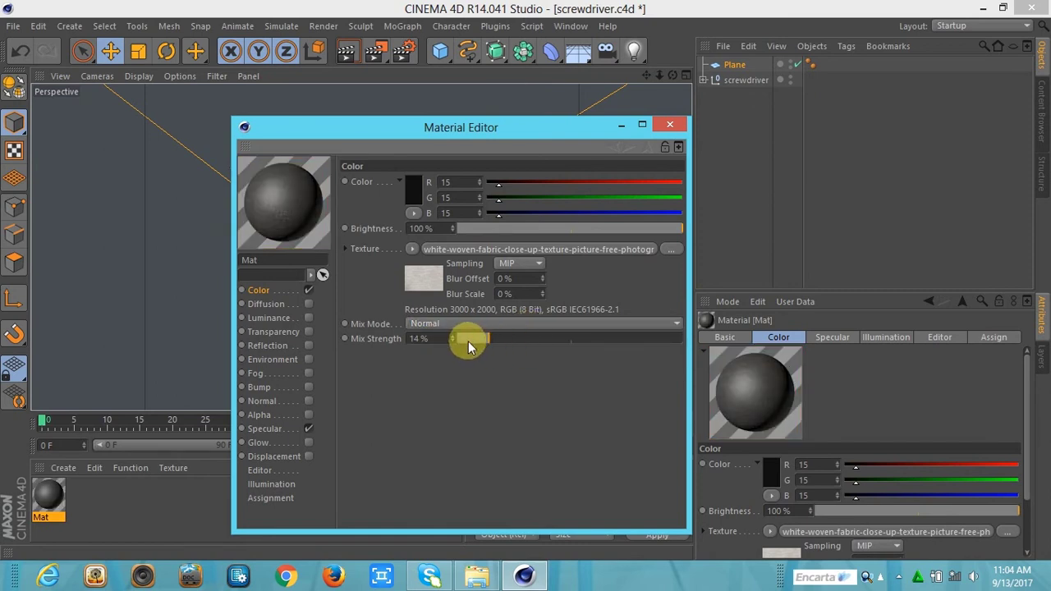
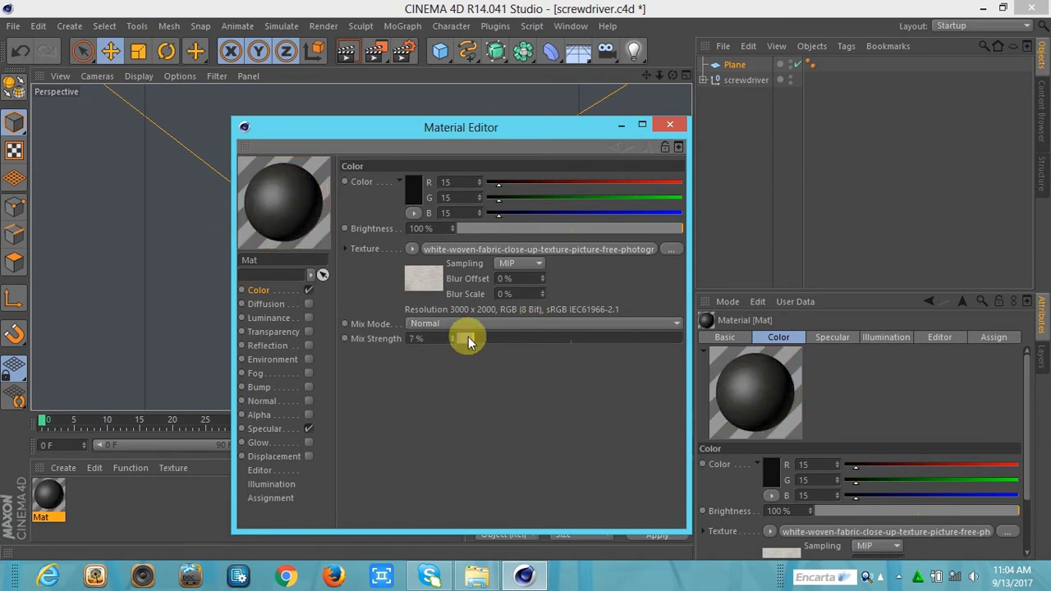
Enable reflection on the fabric material with a Fresnel texture
left_click(310, 345)
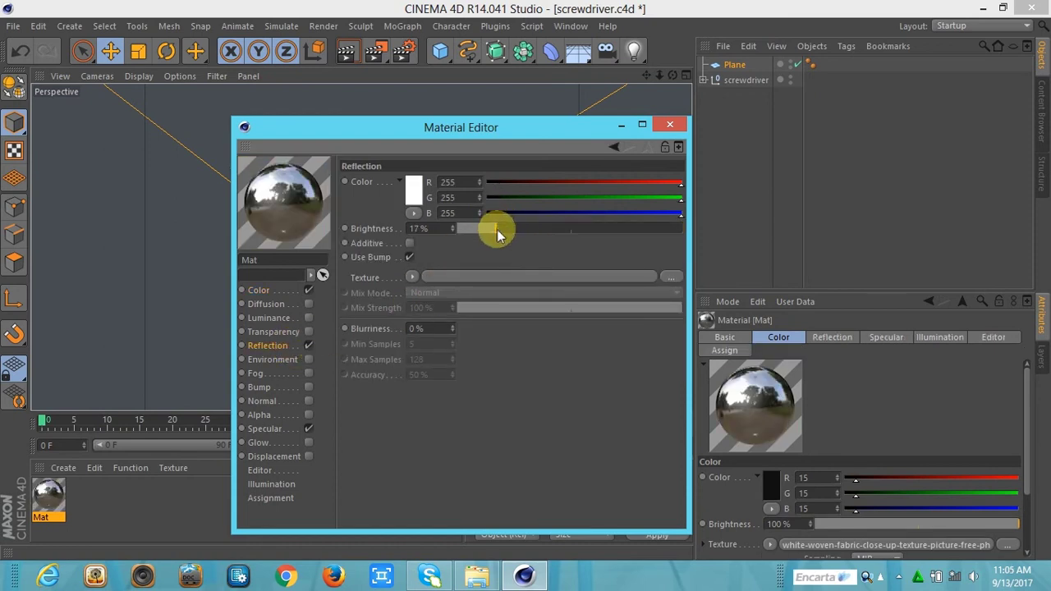
left_click(413, 278)
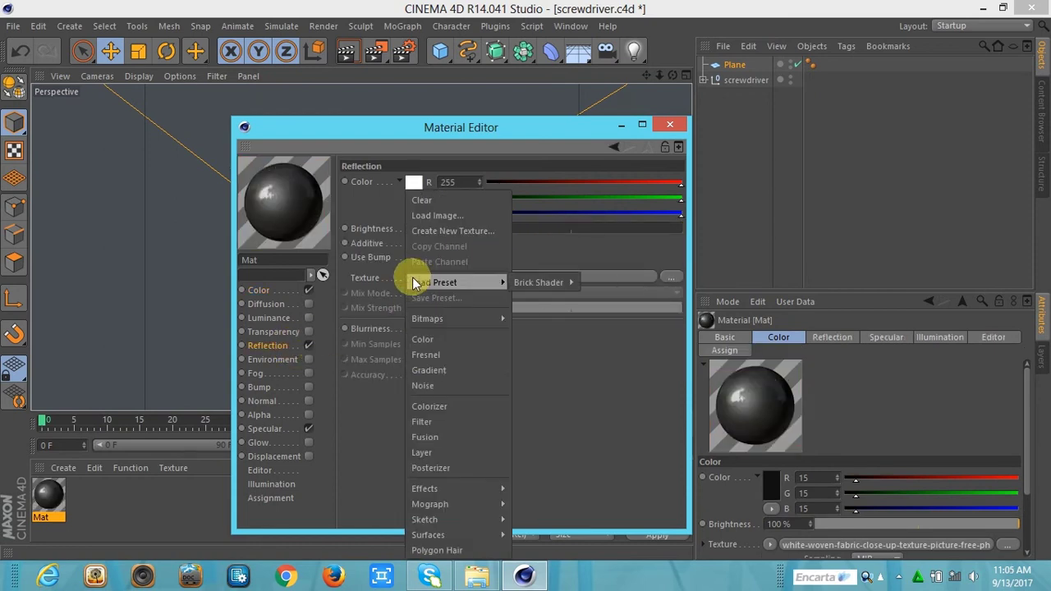
left_click(425, 355)
left_click(464, 354)
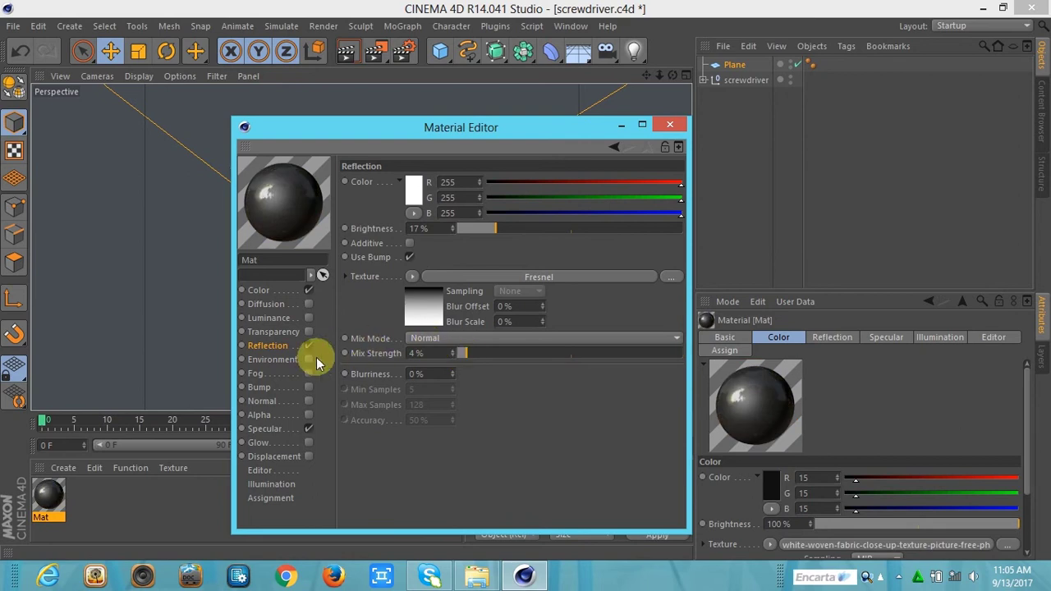
Blend the fabric colour texture in Add mode at about 5% mix strength
left_click(260, 291)
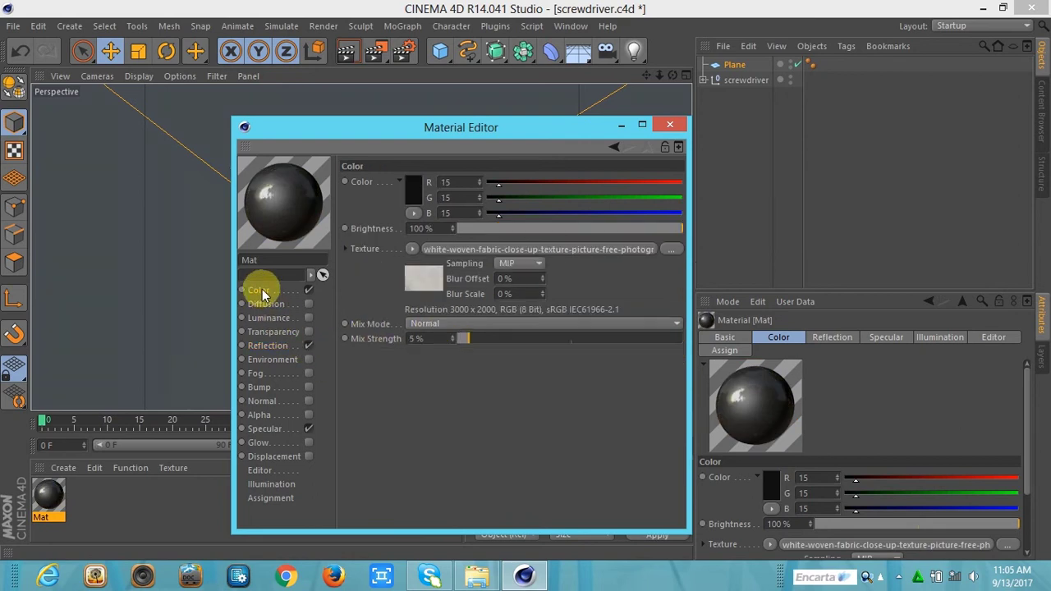
left_click(431, 325)
left_click(430, 350)
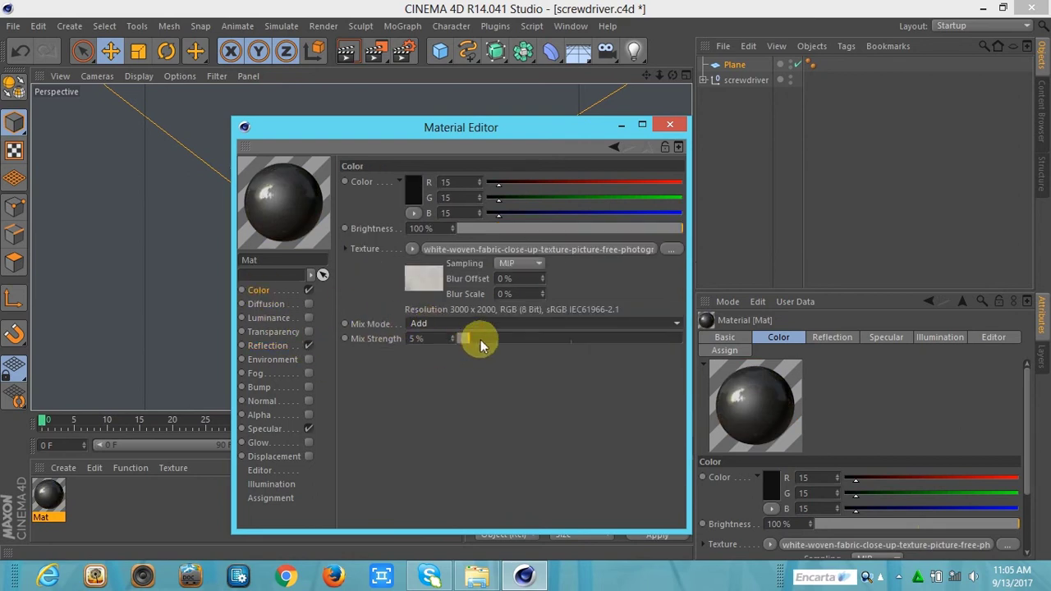
left_click_drag(479, 340, 469, 344)
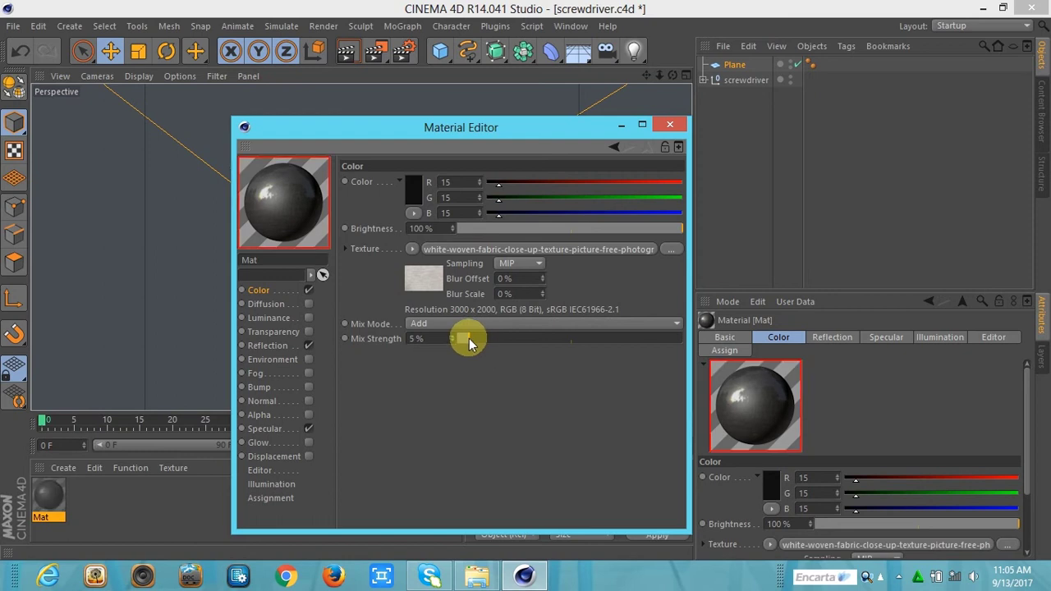
left_click(670, 124)
left_click_drag(641, 211, 729, 88)
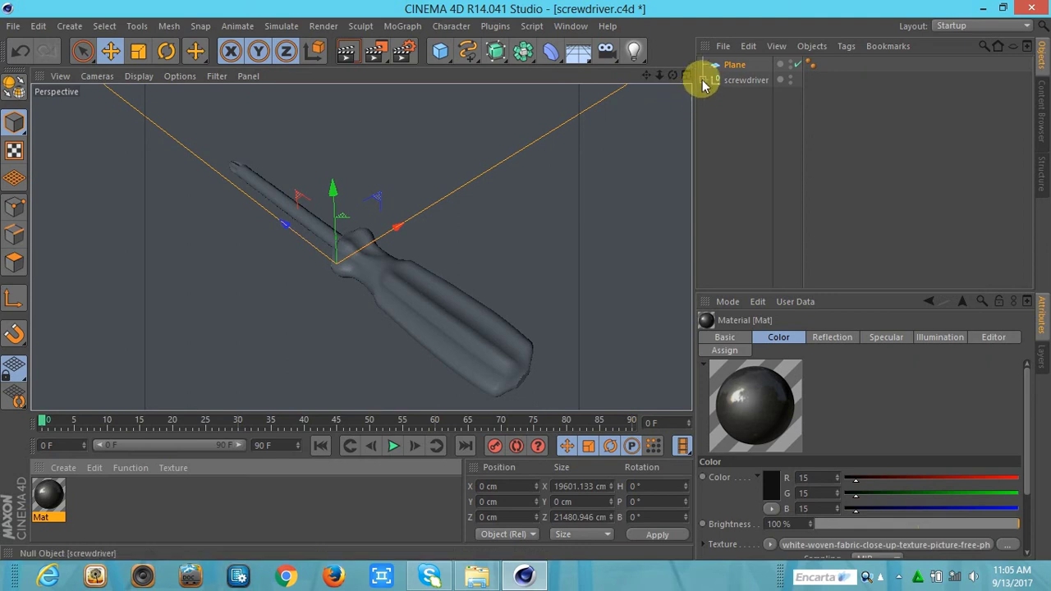
Apply Mat to the handle and lower its texture mix strength to 3%
left_click_drag(49, 493, 738, 115)
double_click(48, 497)
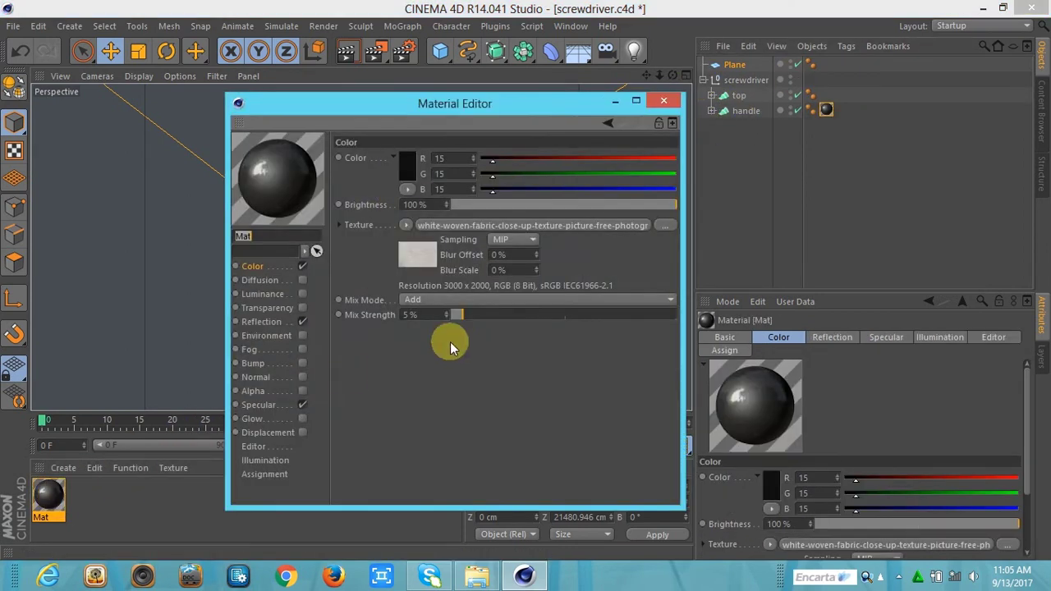
left_click_drag(461, 317, 459, 315)
left_click(663, 100)
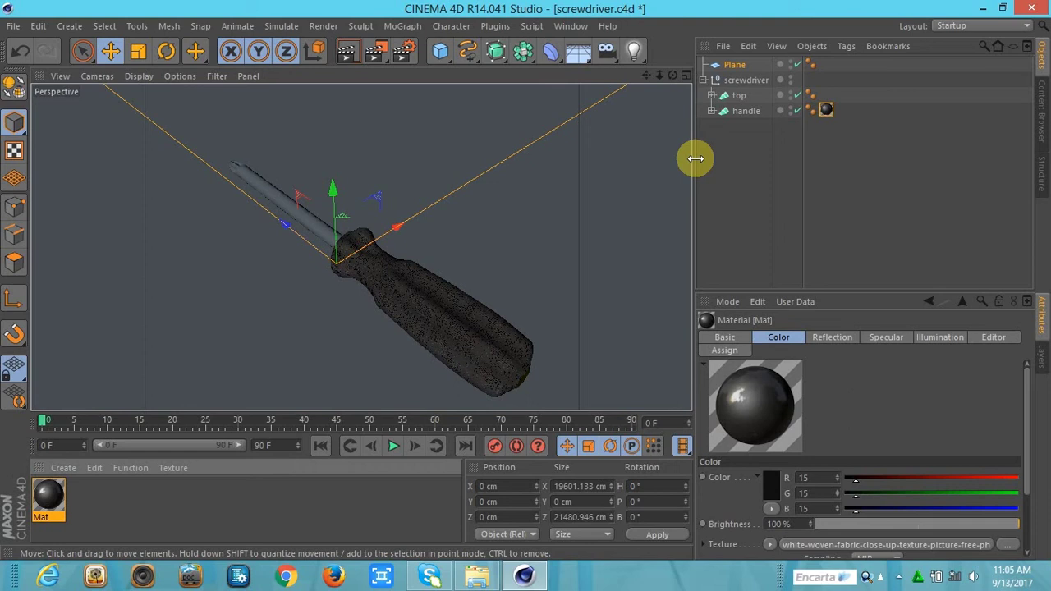
Apply the aluminum material from Presets > Carpaint 1.5 to the top shaft
left_click(1044, 136)
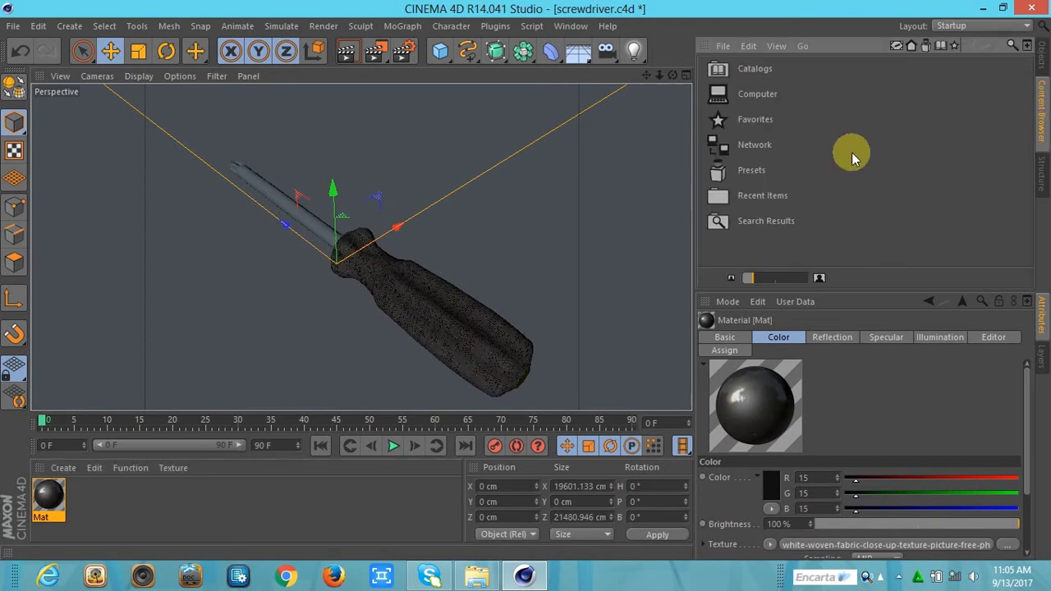
double_click(763, 175)
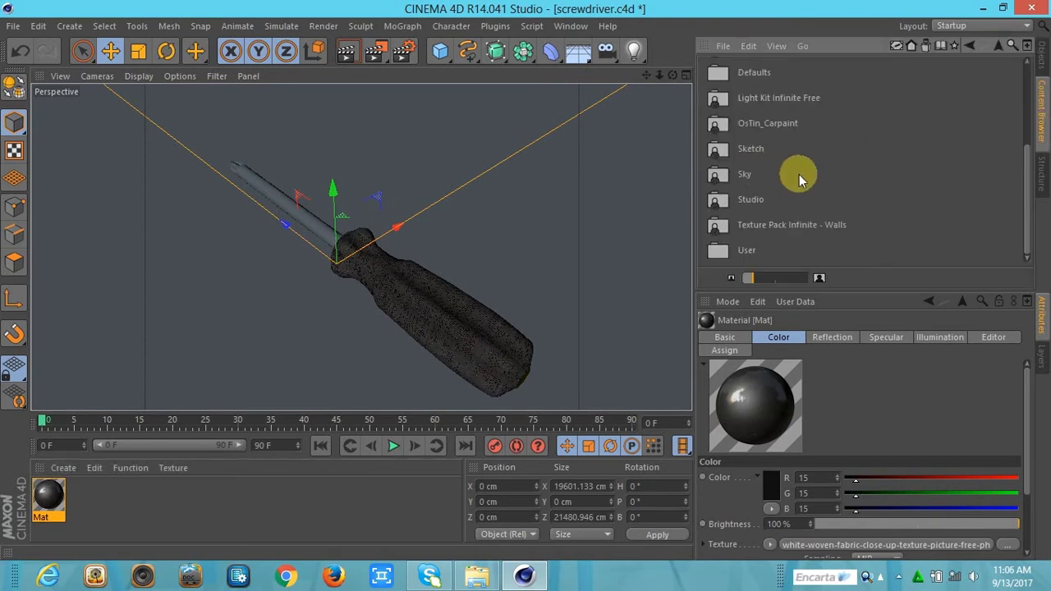
left_click_drag(1032, 141, 1032, 94)
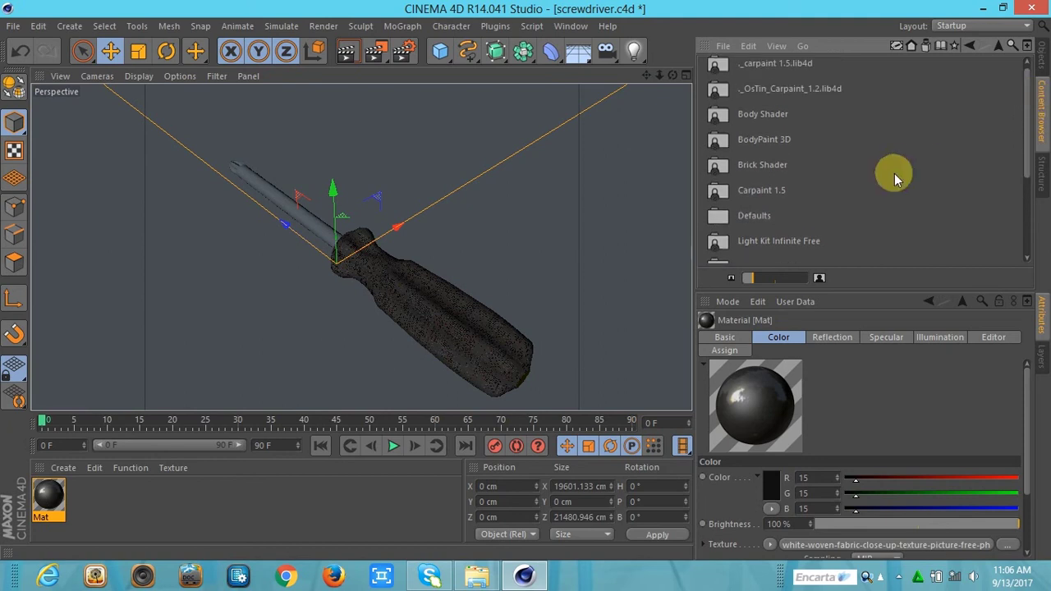
left_click(764, 192)
double_click(764, 191)
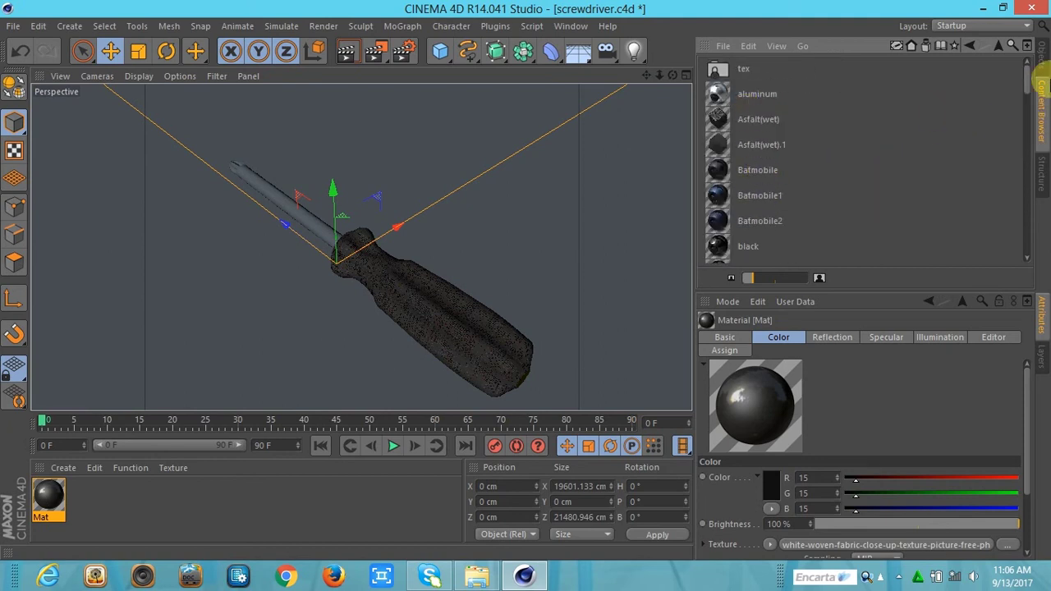
mouse_move(726, 98)
left_mouse_down()
mouse_move(117, 519)
mouse_move(728, 95)
left_mouse_up()
left_click(1039, 69)
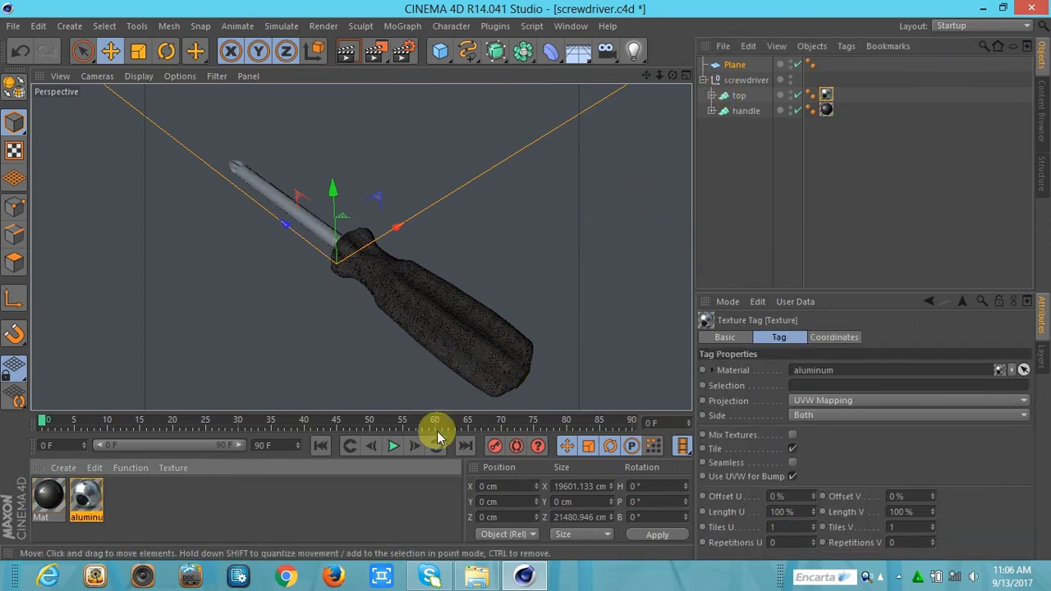
left_click(63, 467)
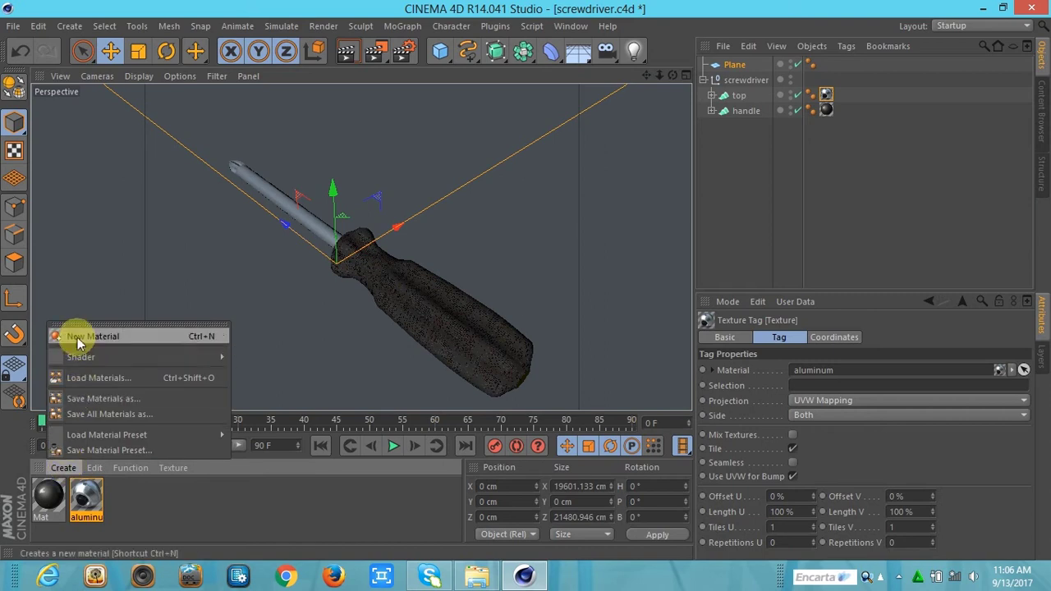
Create a new material with netEdit.jpg as its colour texture, and copy that texture
left_click(83, 336)
double_click(48, 495)
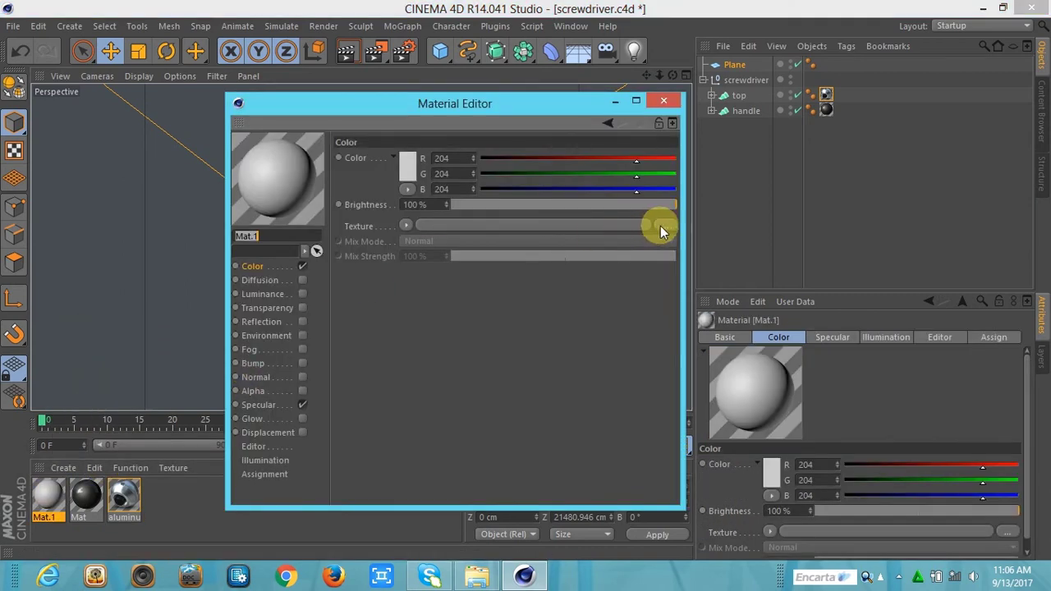
left_click(661, 226)
double_click(293, 147)
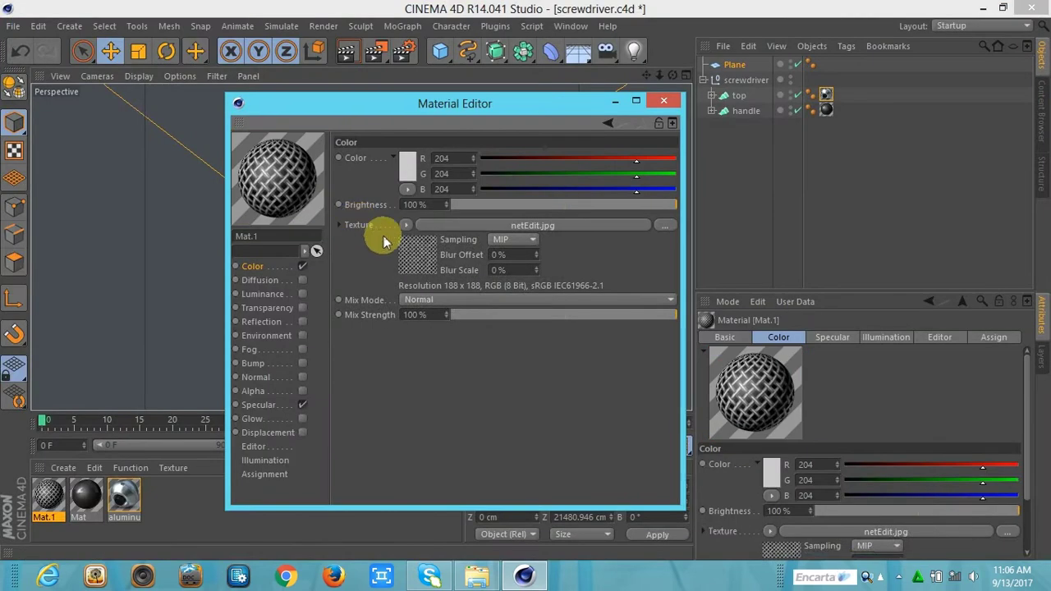
left_click(404, 228)
left_click(420, 248)
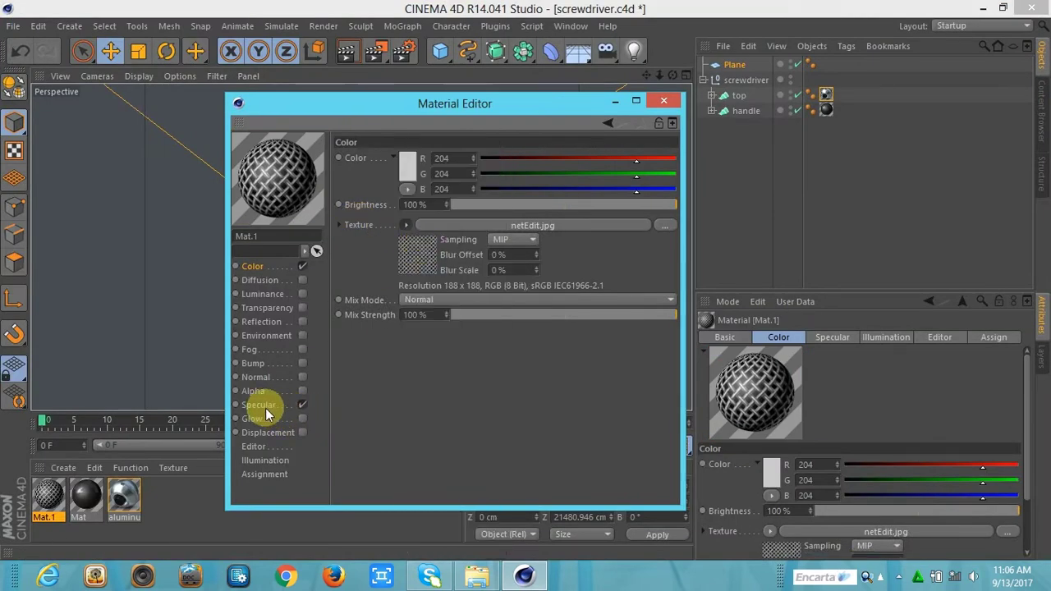
Enable displacement with the pasted netEdit.jpg at a negative strength of -28%
left_click(301, 433)
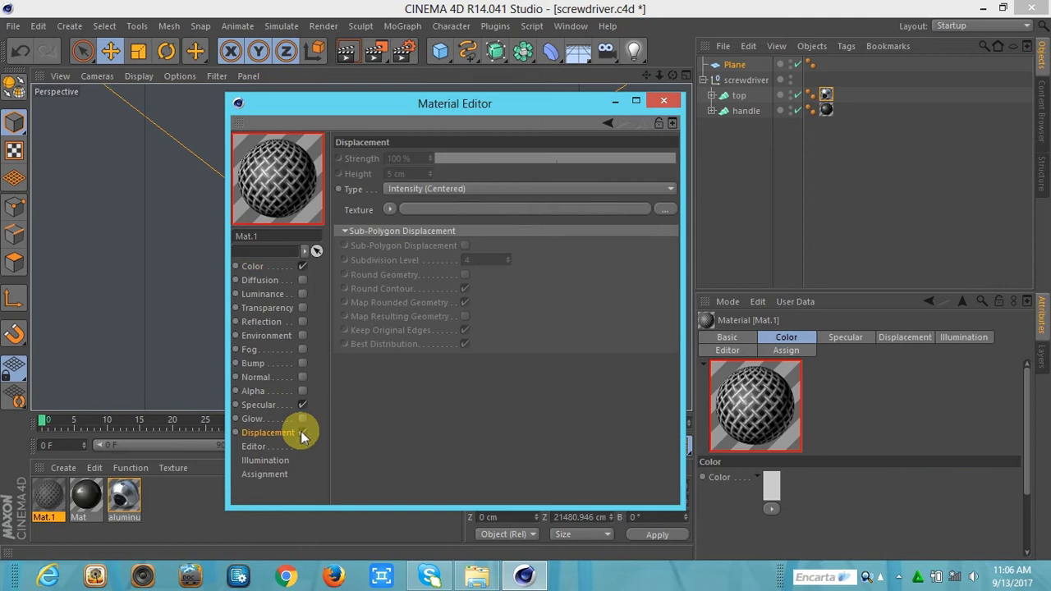
left_click(389, 209)
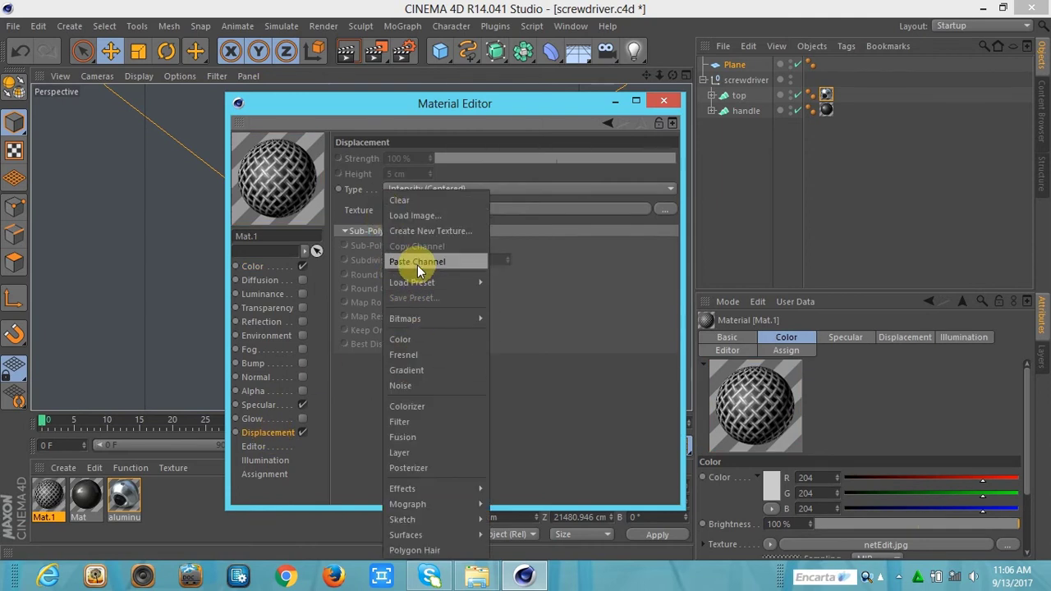
left_click(417, 263)
mouse_move(575, 159)
left_mouse_down()
mouse_move(465, 167)
mouse_move(538, 167)
mouse_move(522, 164)
left_mouse_up()
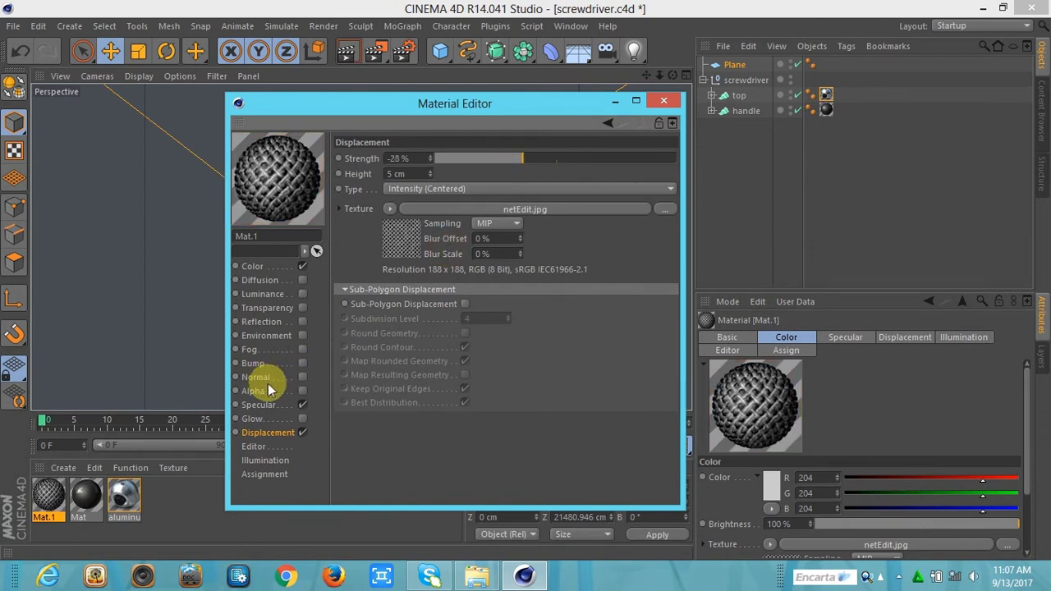
Enable bump using the pasted netEdit.jpg texture at 3% strength
left_click(303, 364)
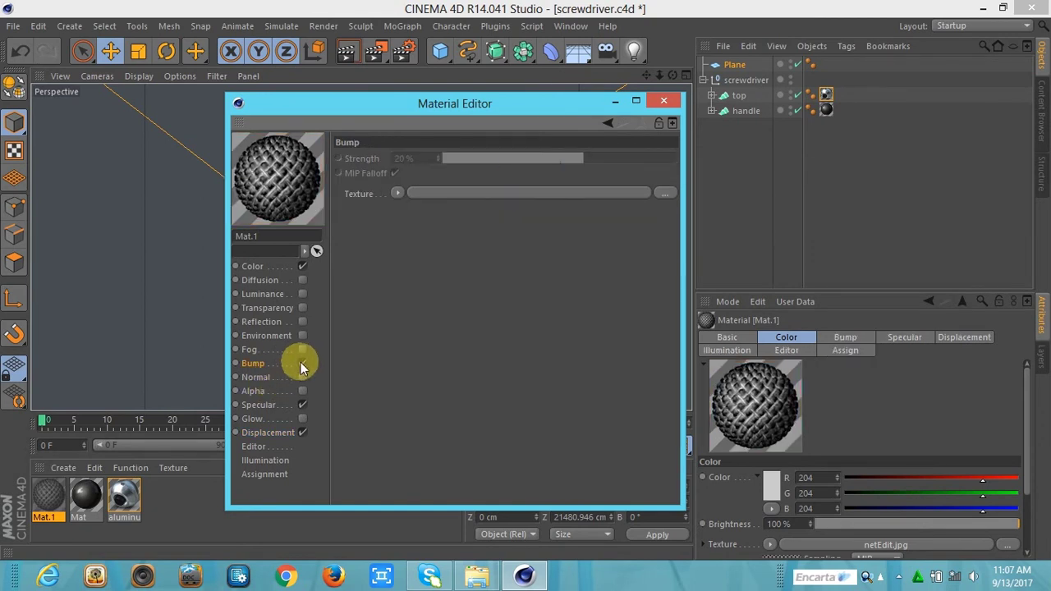
left_click(397, 192)
left_click(405, 254)
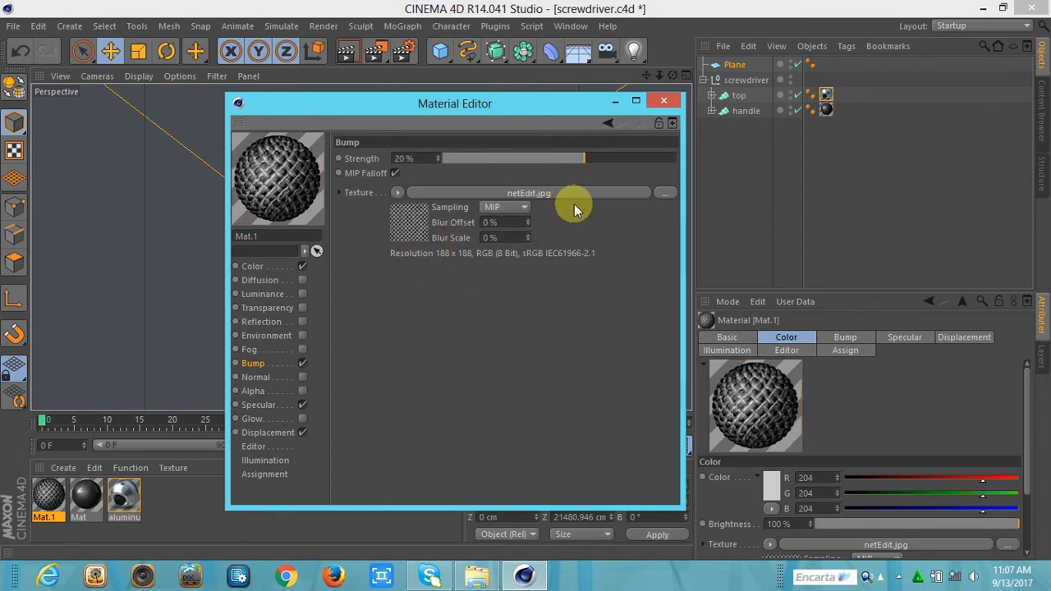
left_click_drag(580, 165, 564, 158)
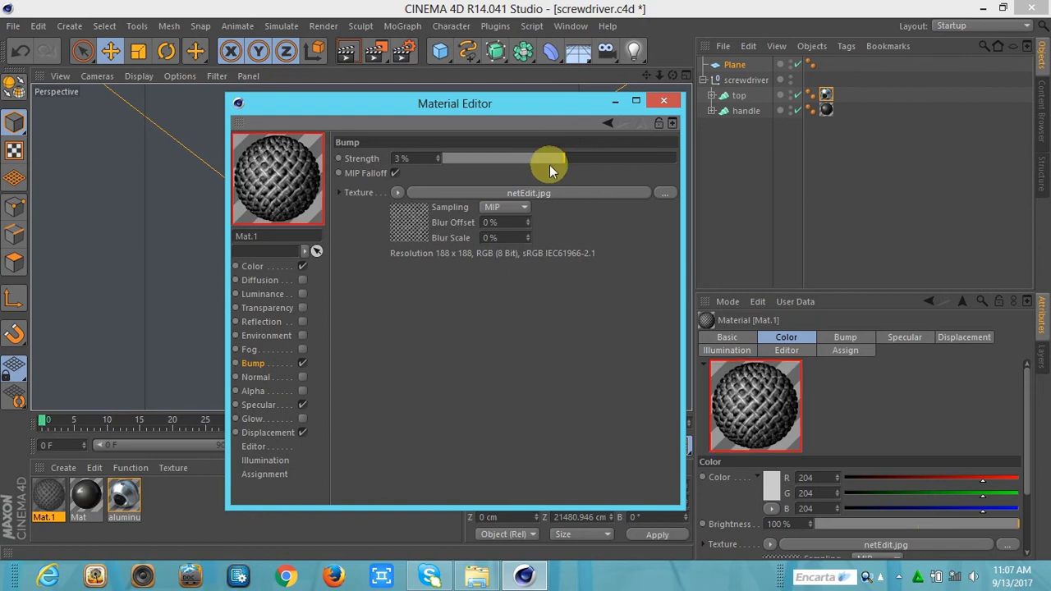
Raise displacement strength to 22% and enable the Alpha channel
left_click(261, 433)
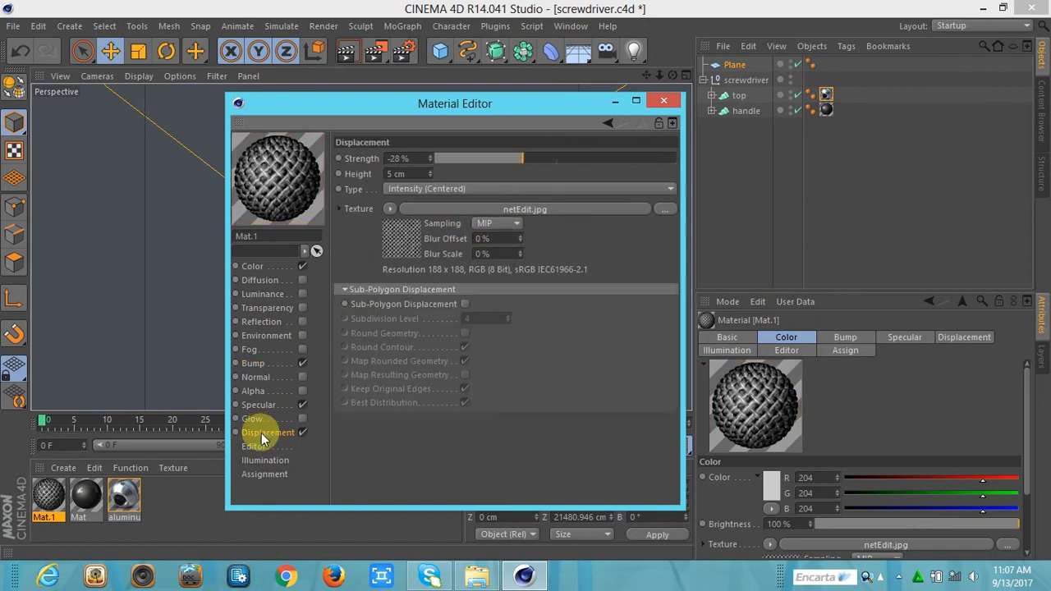
mouse_move(570, 168)
left_mouse_down()
mouse_move(602, 167)
mouse_move(585, 171)
left_mouse_up()
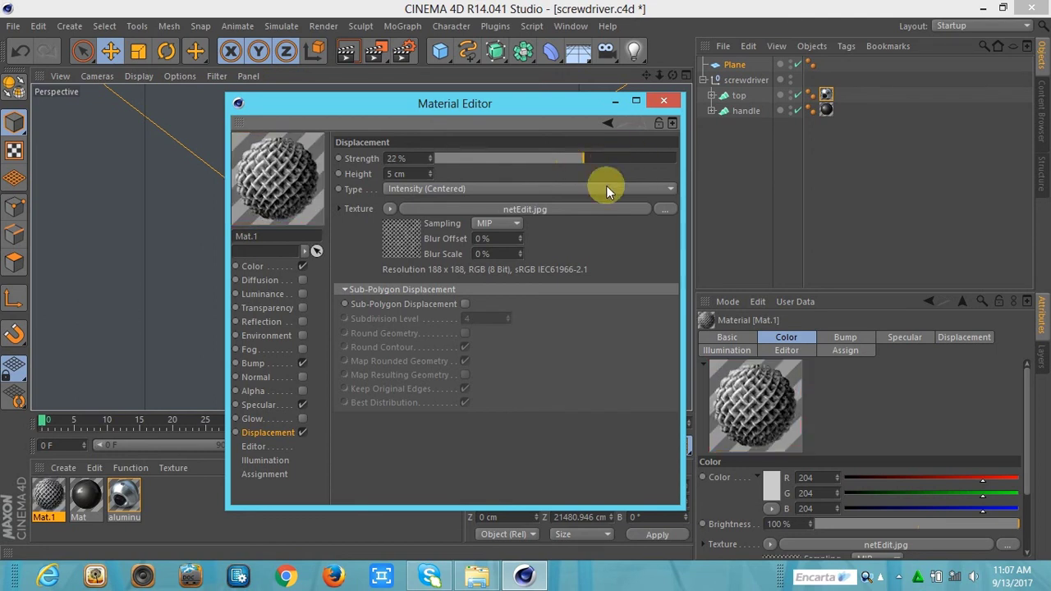
left_click(255, 393)
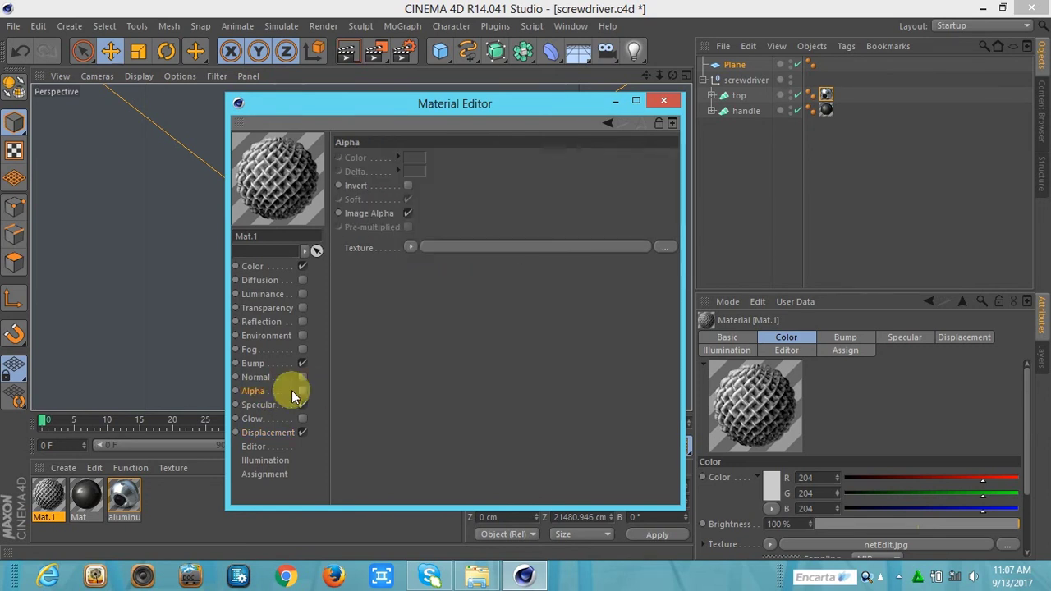
Paste netEdit.jpg into the alpha channel and try its invert and soft options
left_click(410, 249)
left_click(417, 258)
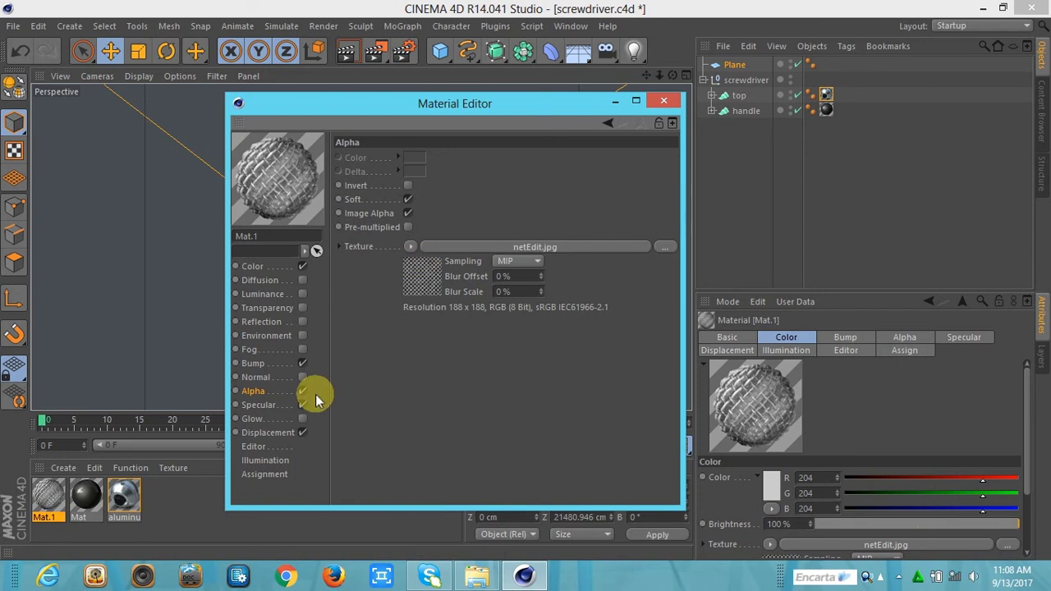
left_click(408, 246)
left_click(362, 273)
left_click(409, 184)
left_click(409, 185)
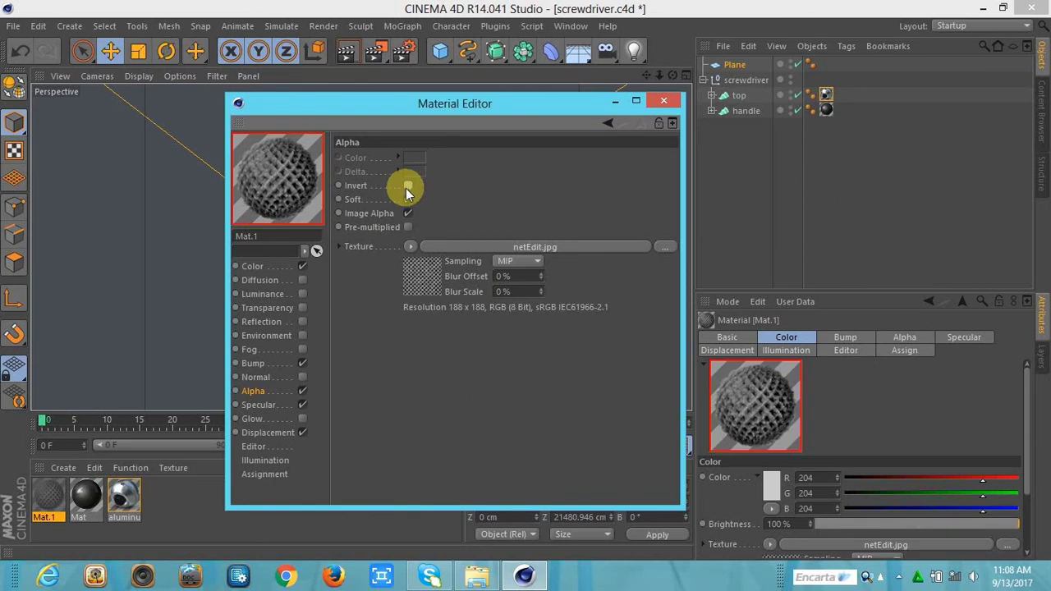
left_click(408, 199)
Disable bump, clear the alpha texture, and close Mat.1's editor
left_click(302, 363)
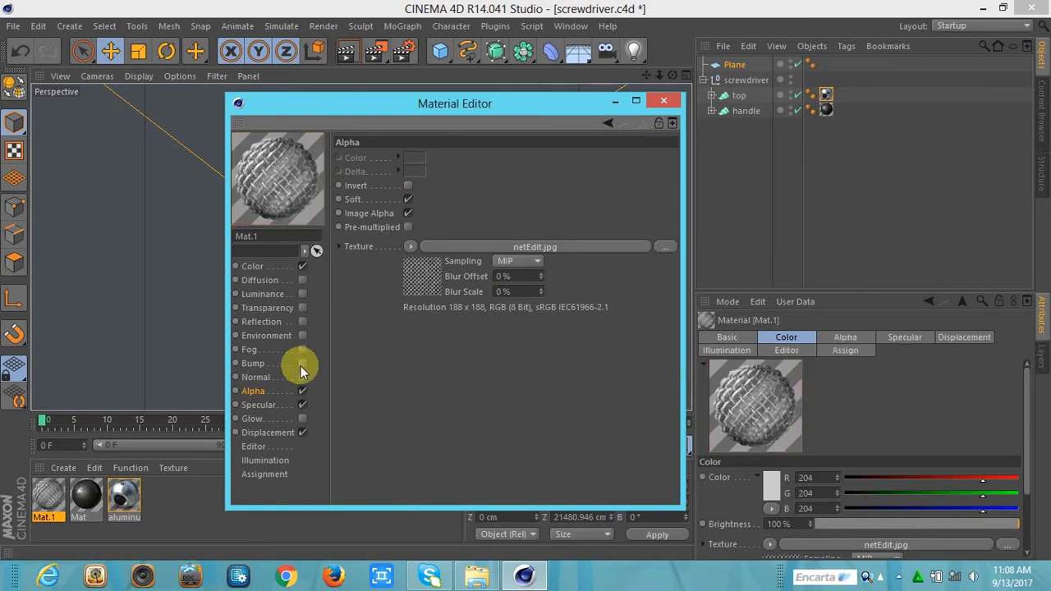
left_click(410, 246)
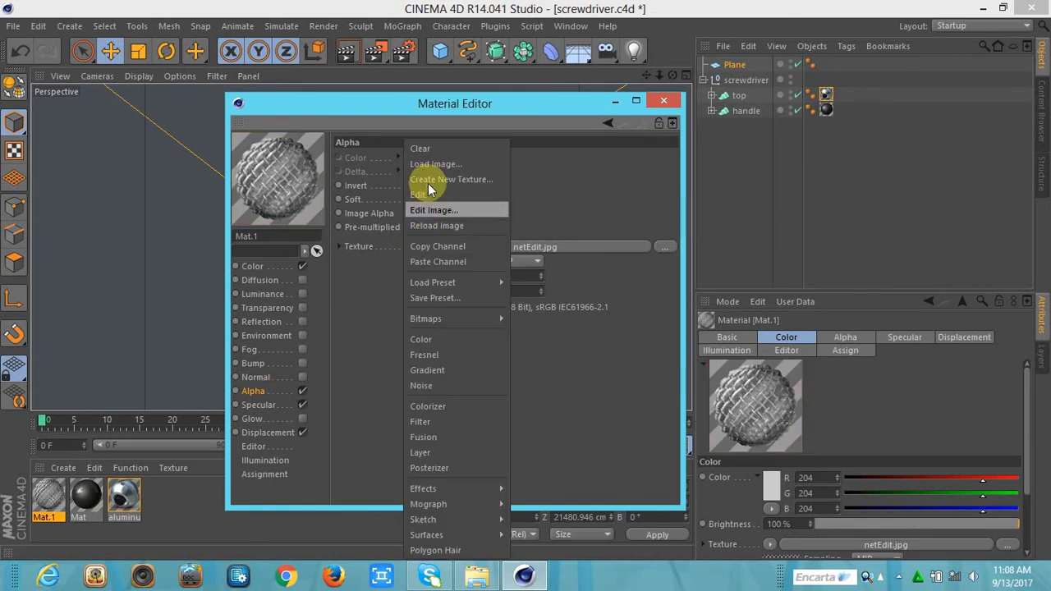
left_click(421, 148)
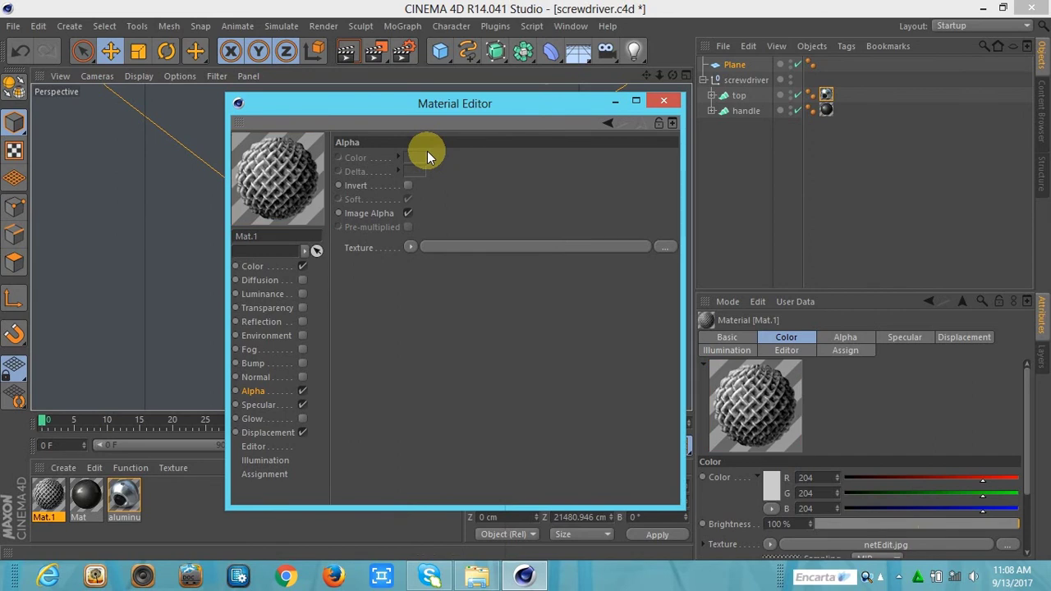
left_click(663, 103)
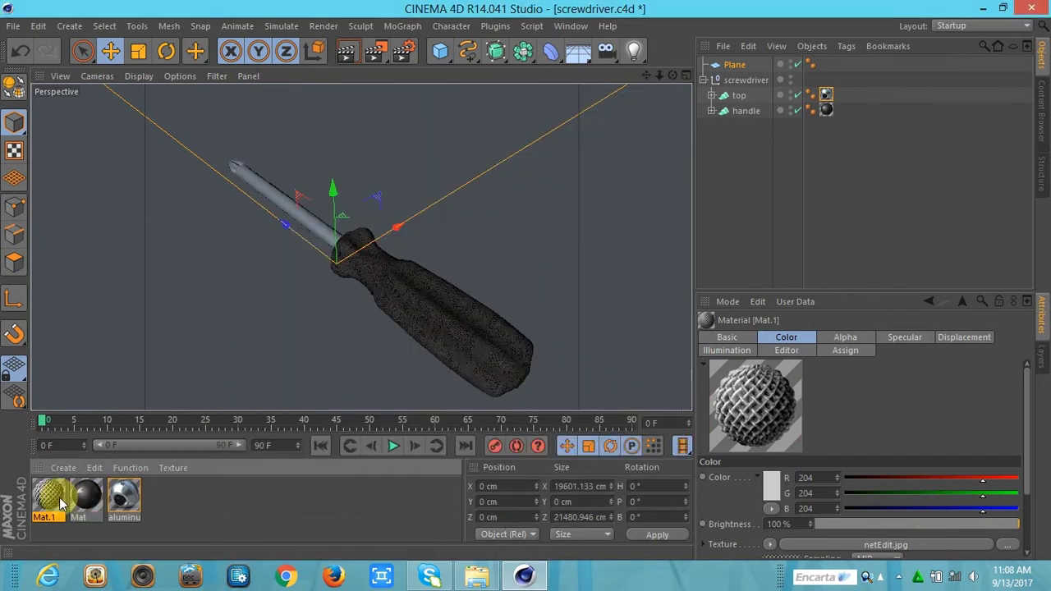
Apply Mat.1 to the floor Plane with texture lengths U and V at 20%
left_click_drag(304, 402, 723, 64)
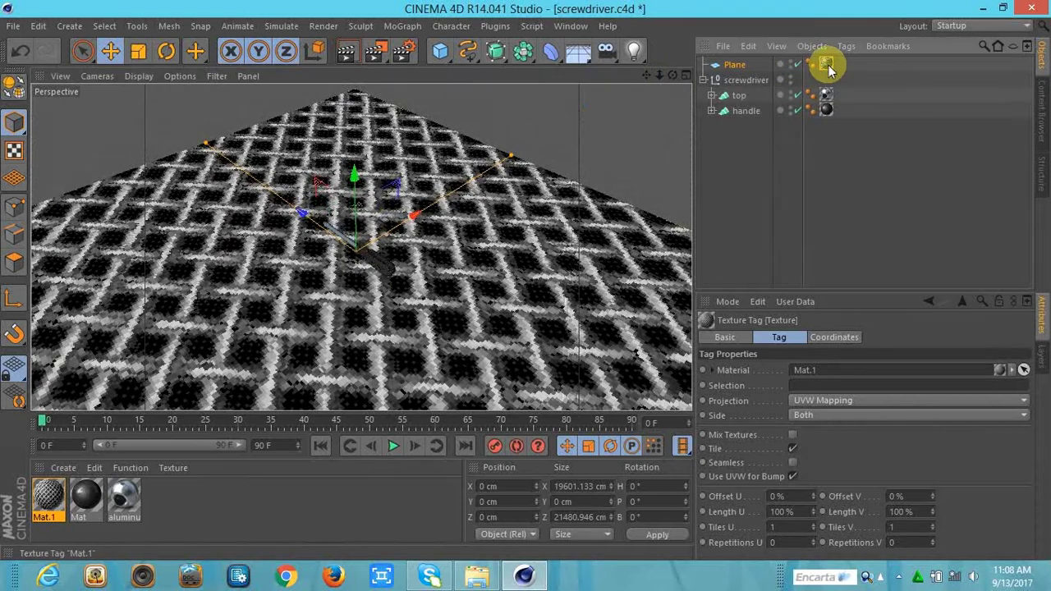
left_click(790, 512)
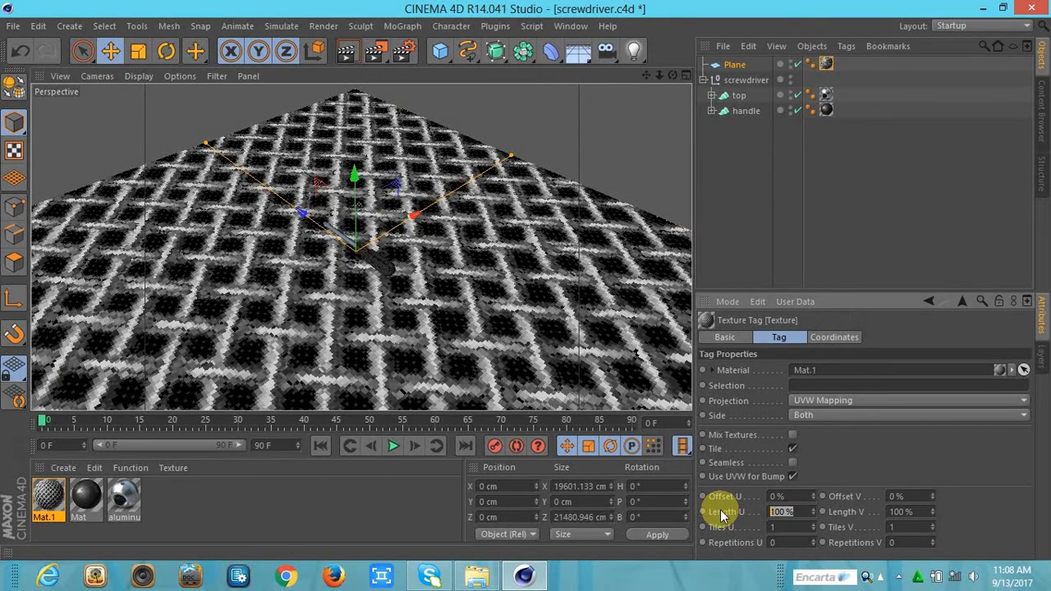
type("10")
left_click(904, 512)
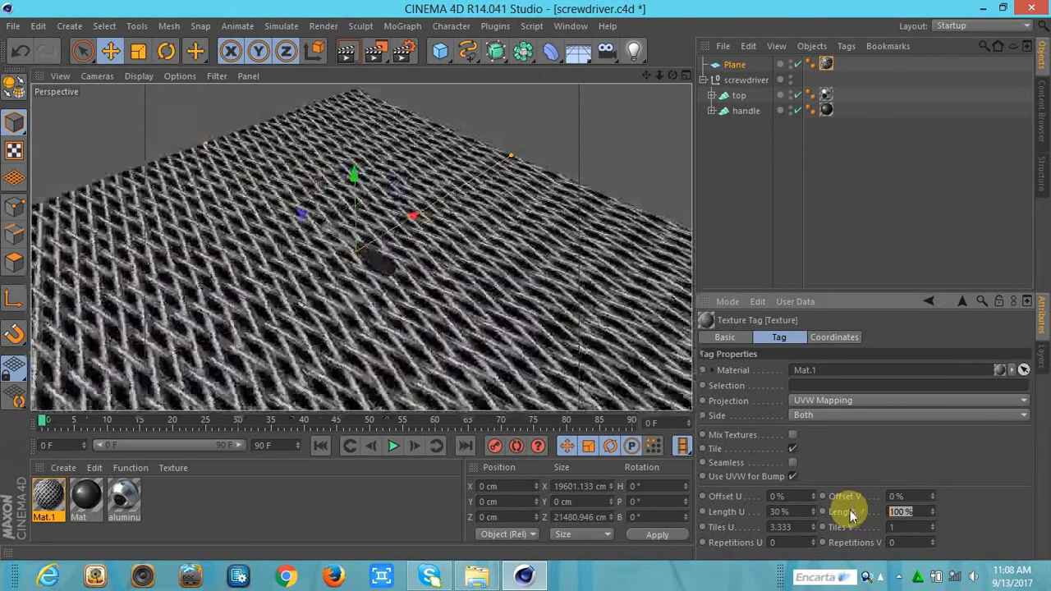
type("30")
key("Return")
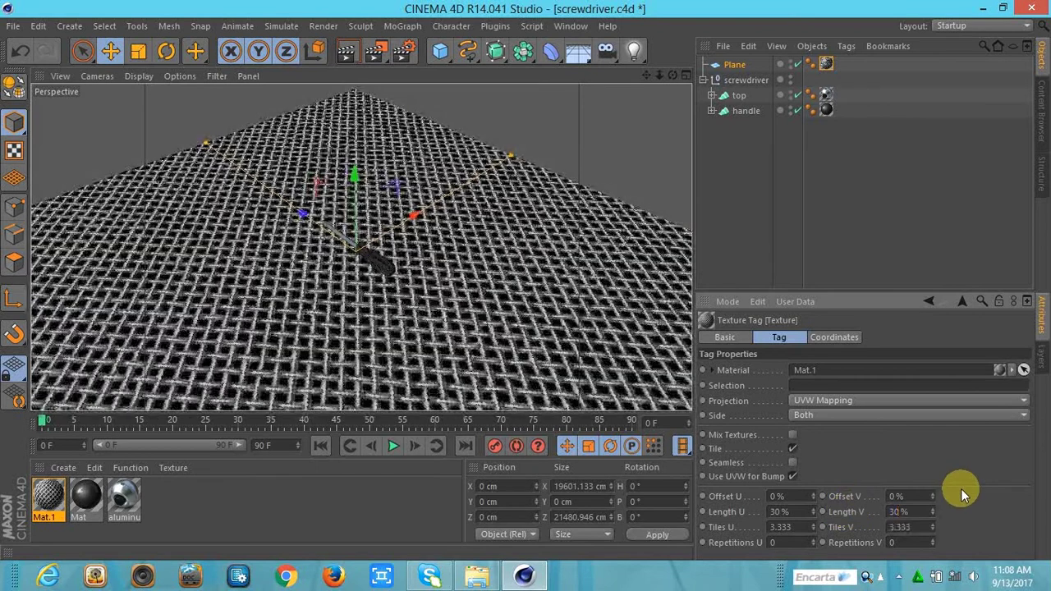
left_click(784, 512)
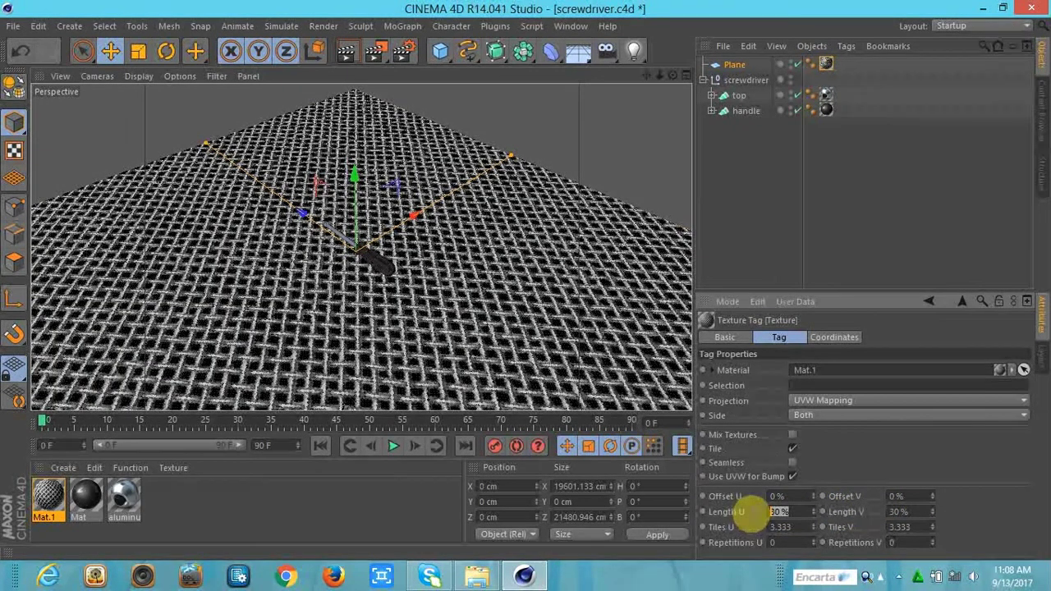
type("20")
left_click(900, 512)
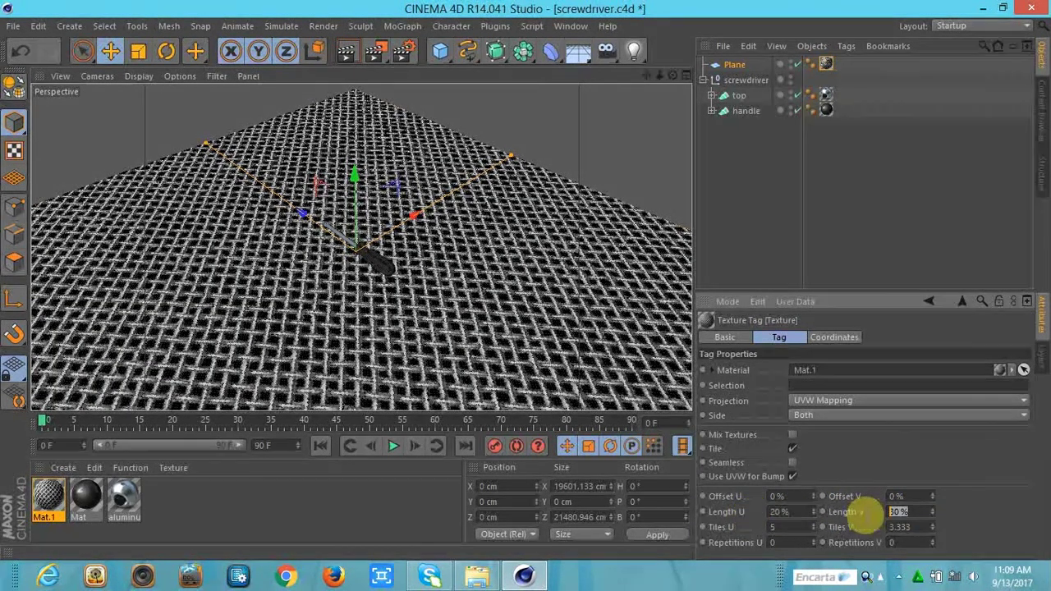
type("20")
key("Return")
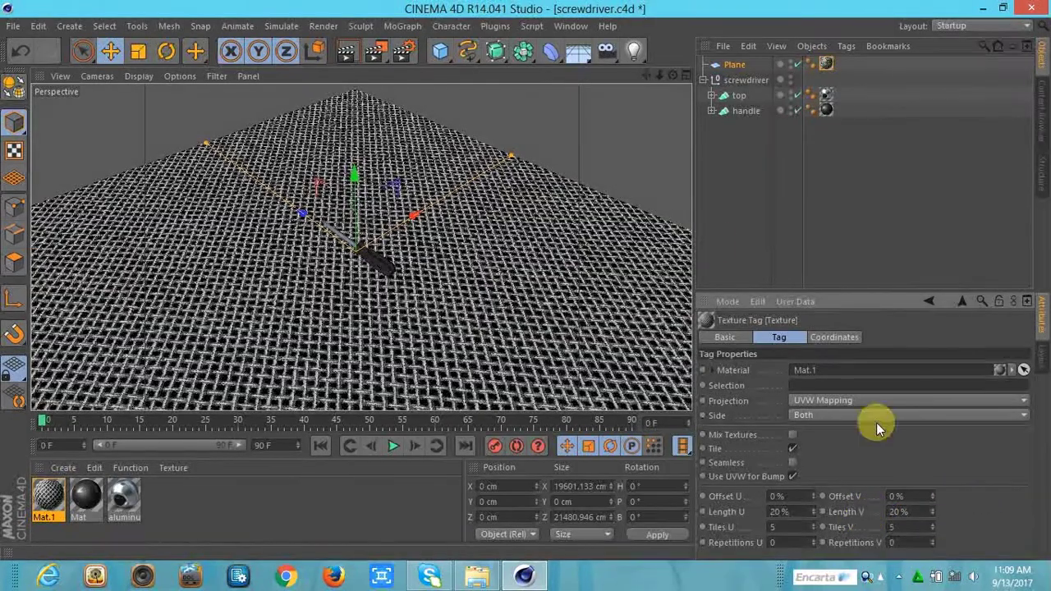
Stretch the floor plane along X and Z and make its texture seamless
left_click_drag(659, 80, 575, 115)
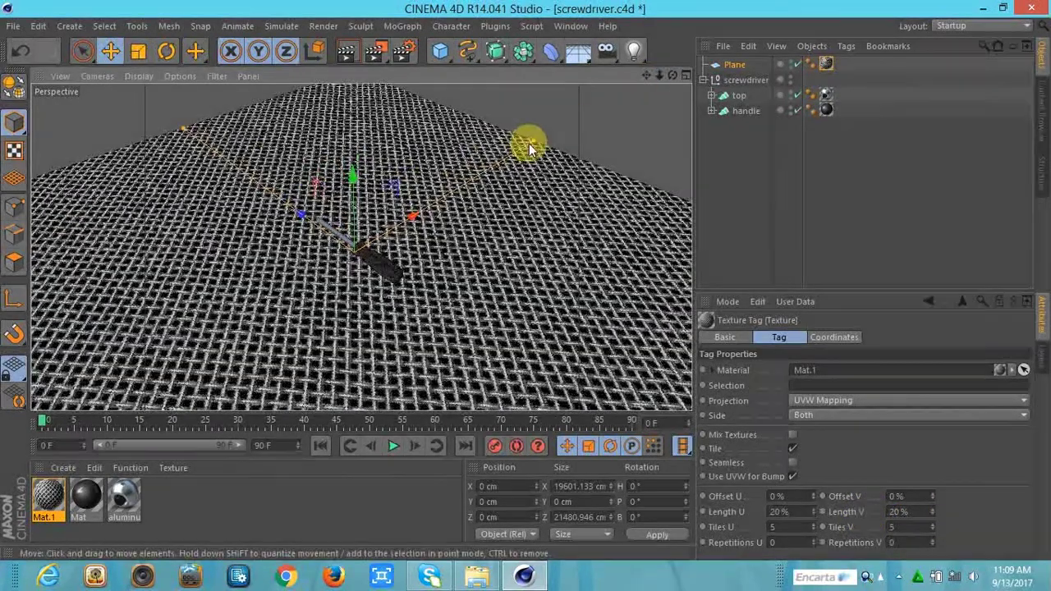
left_click_drag(529, 143, 472, 151)
left_click_drag(186, 134, 176, 129)
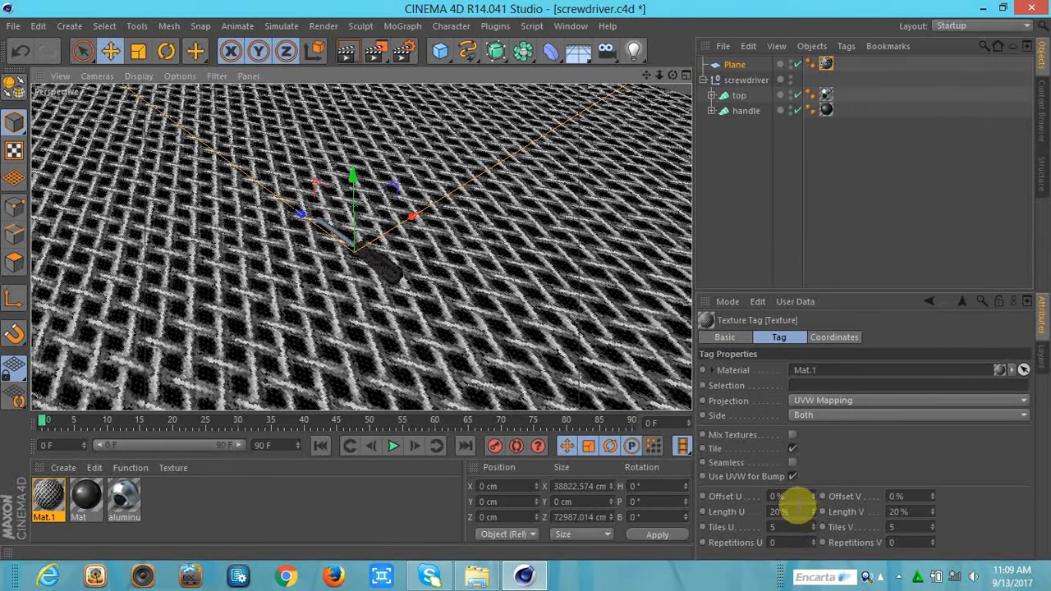
left_click(793, 461)
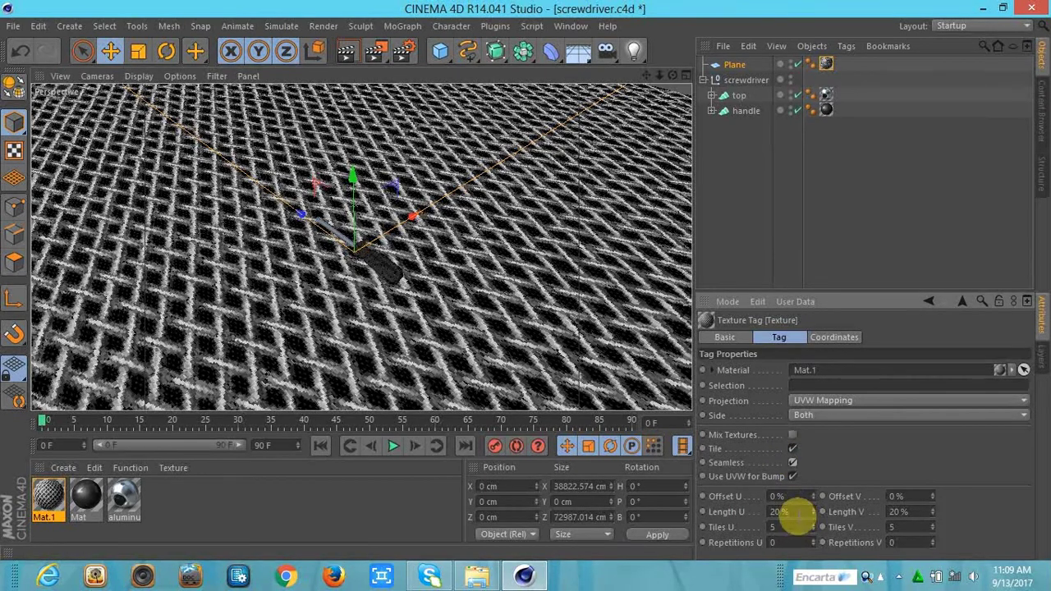
Set the floor texture tiling to 10% Length U and 6% Length V
left_click(798, 512)
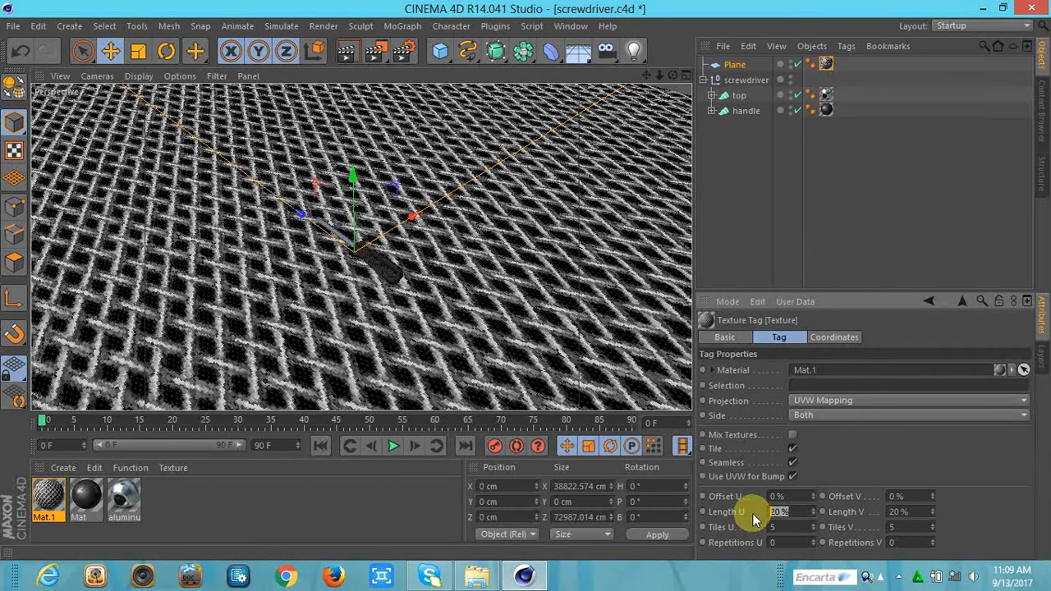
mouse_move(660, 75)
left_mouse_down()
mouse_move(673, 78)
mouse_move(648, 75)
mouse_move(664, 76)
left_mouse_up()
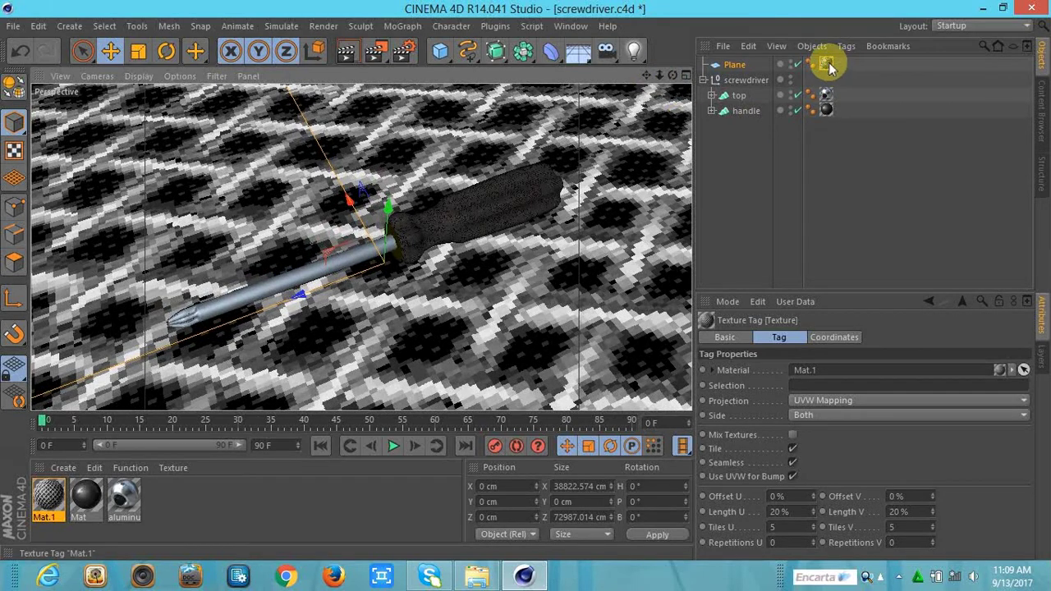
type("10")
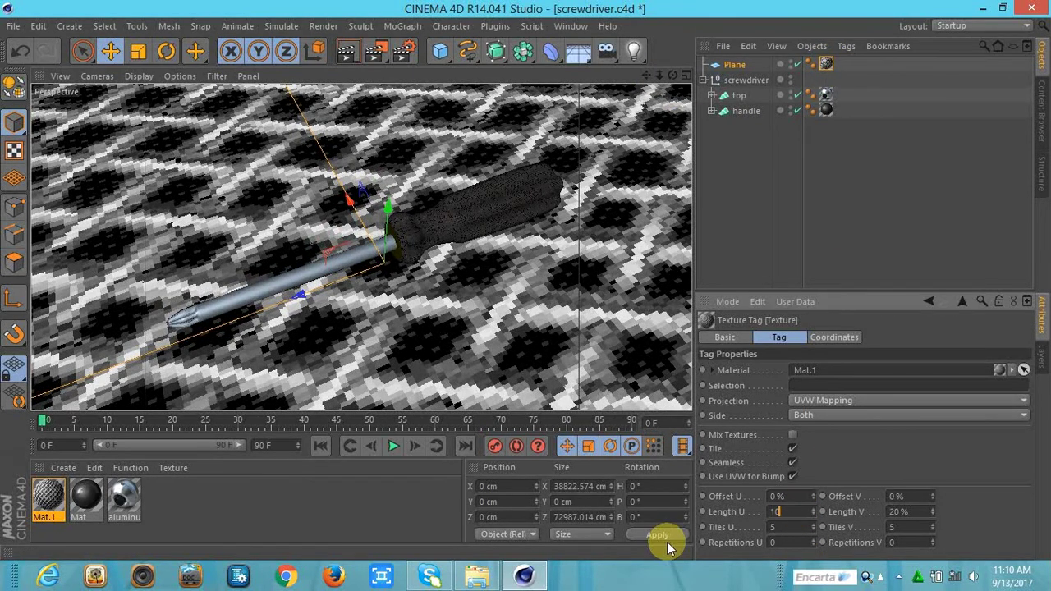
key("Tab")
type("10")
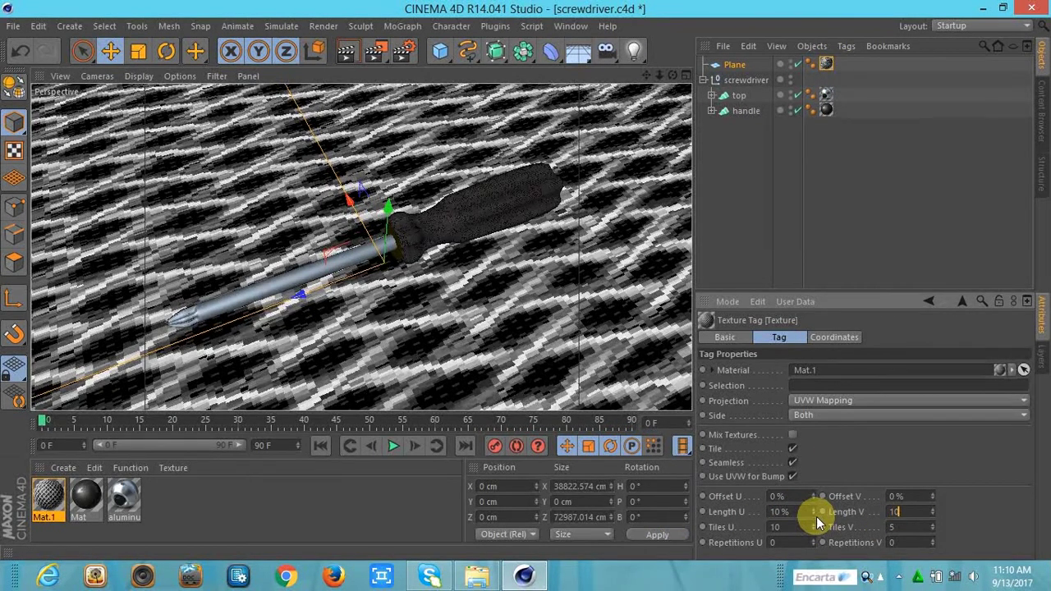
key("Return")
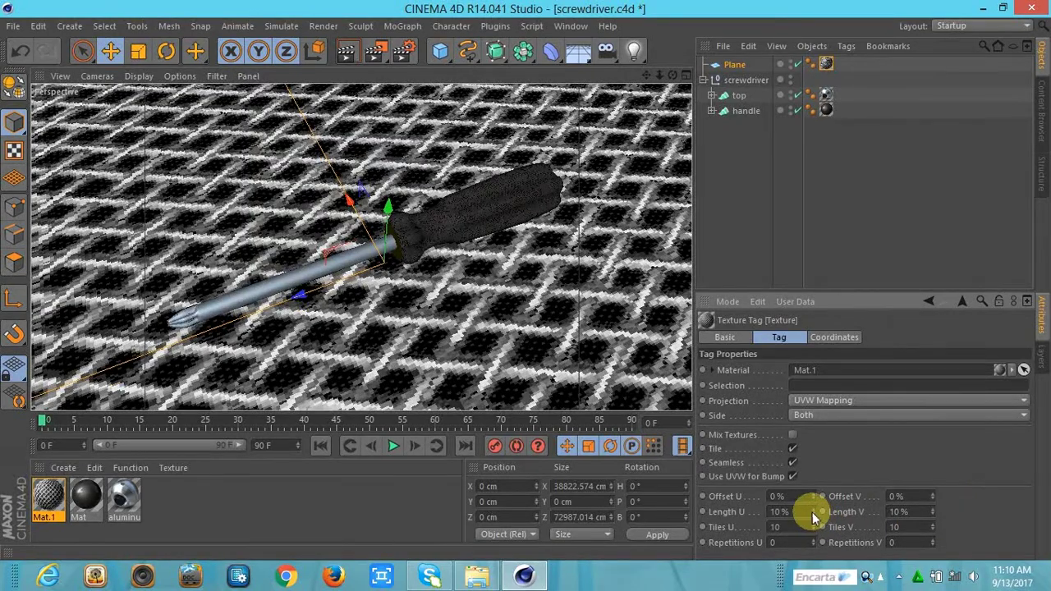
left_click_drag(813, 512, 819, 518)
key("ctrl+z")
left_click_drag(933, 516, 934, 510)
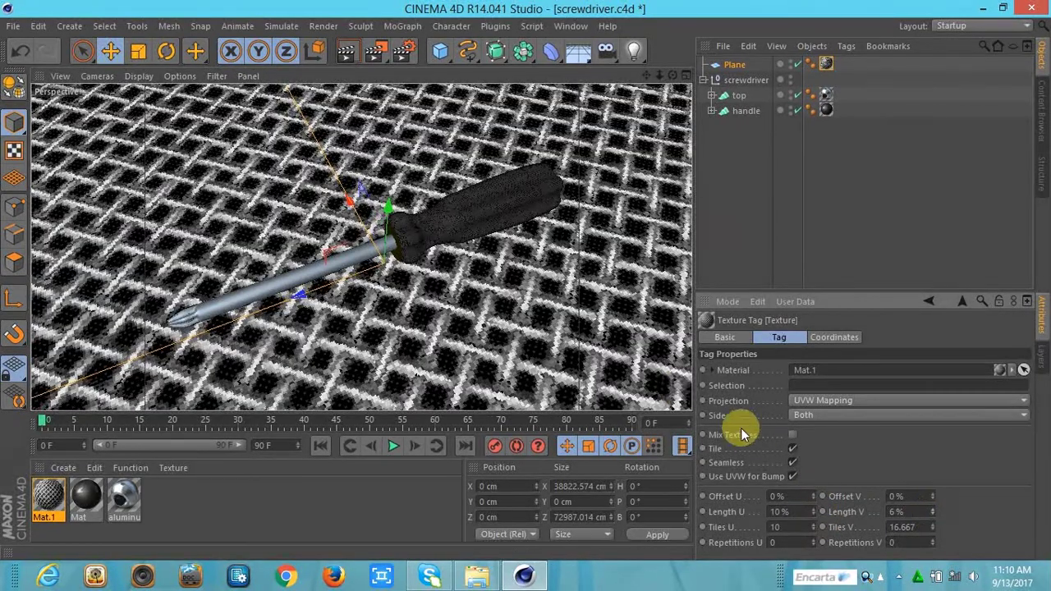
left_click(13, 25)
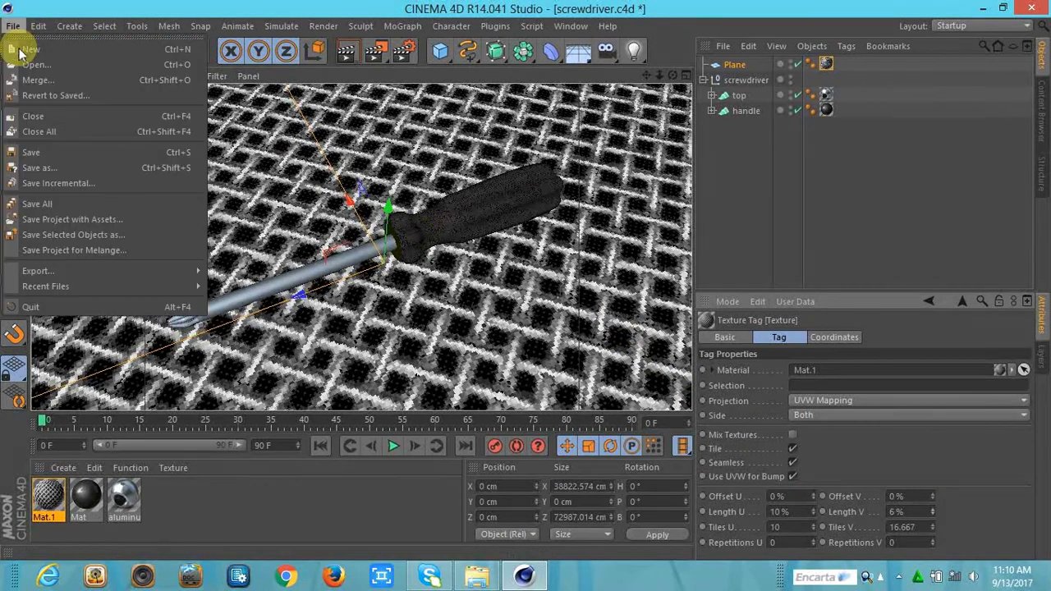
Save the scene and add a light raised well above the screwdriver
left_click(33, 152)
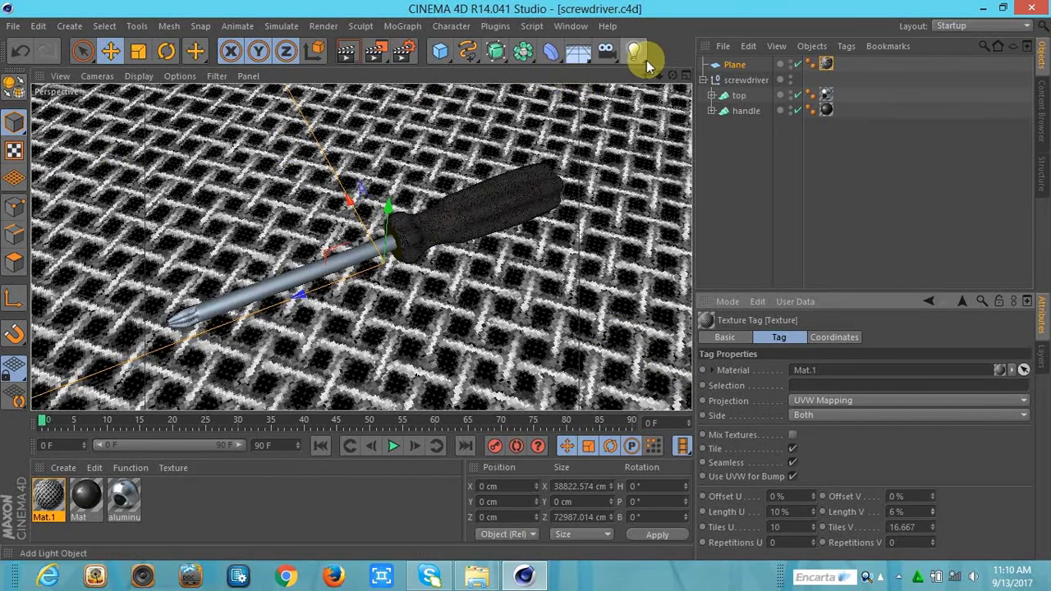
left_click_drag(647, 60, 674, 78)
left_click_drag(415, 220, 387, 106)
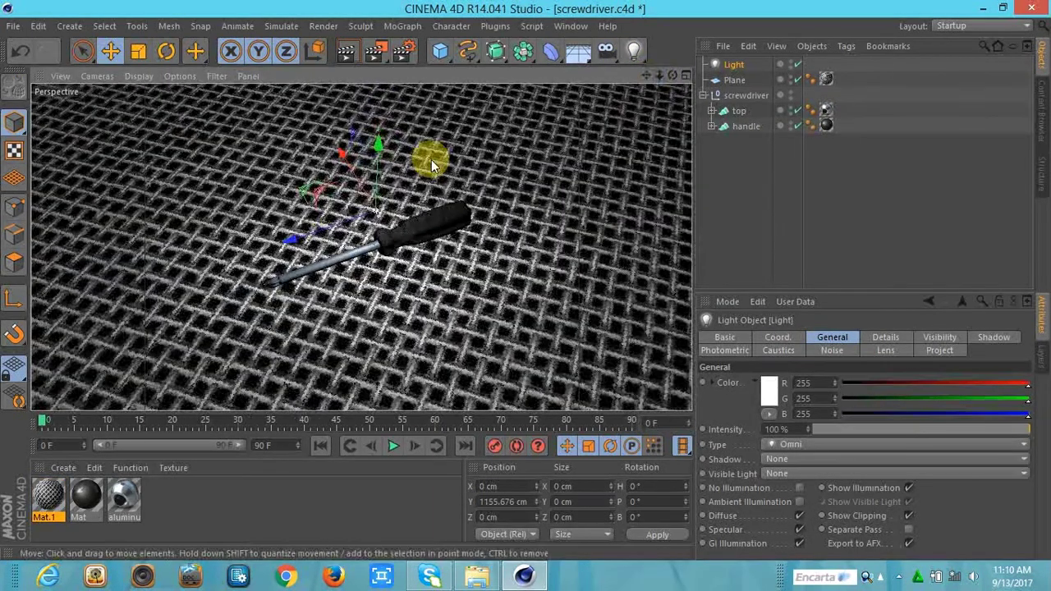
left_click_drag(431, 159, 287, 181)
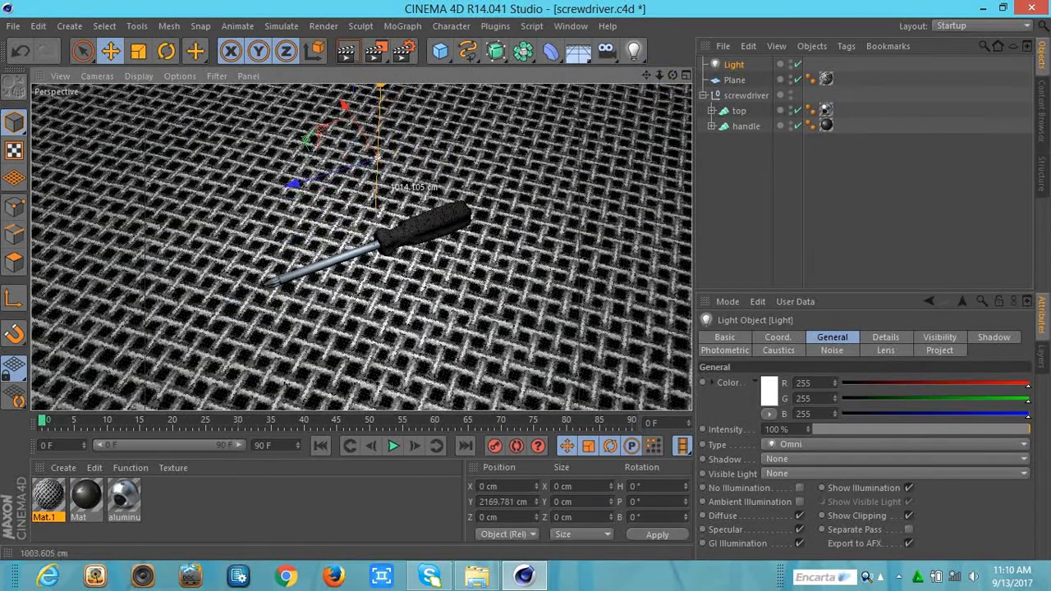
left_click_drag(384, 195, 399, 122)
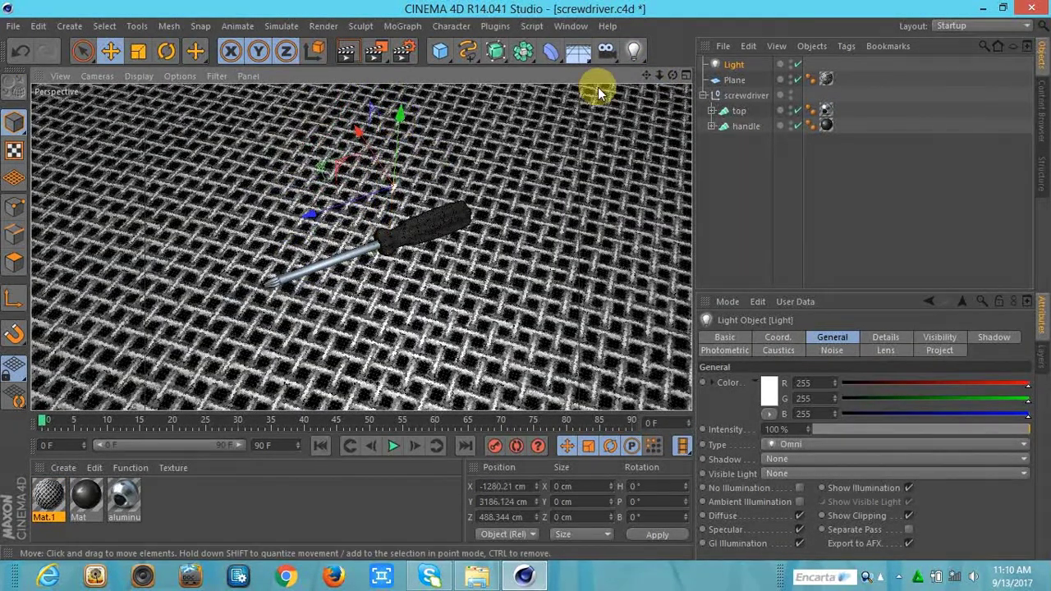
left_click_drag(659, 75, 715, 79)
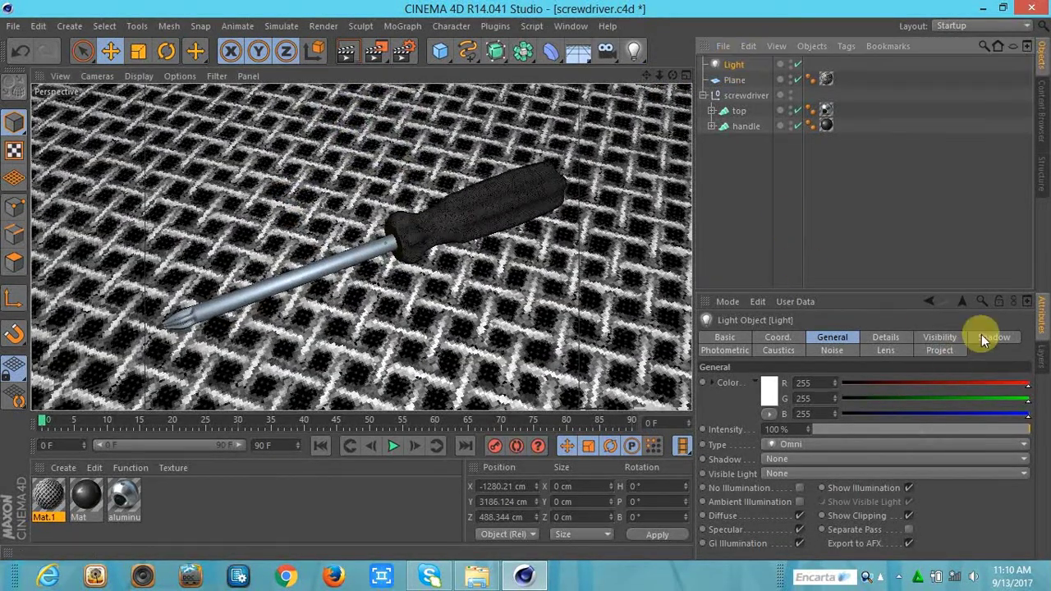
Give the light Area shadows at 60% density and render to the Picture Viewer
left_click(984, 337)
left_click(802, 383)
left_click(779, 444)
left_click(821, 404)
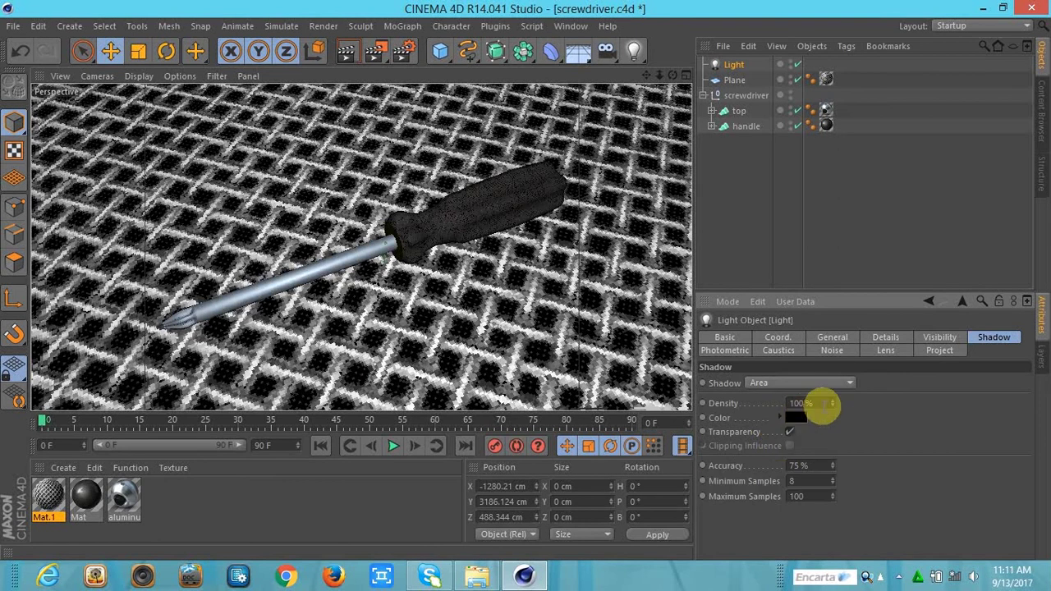
type("0")
key("Return")
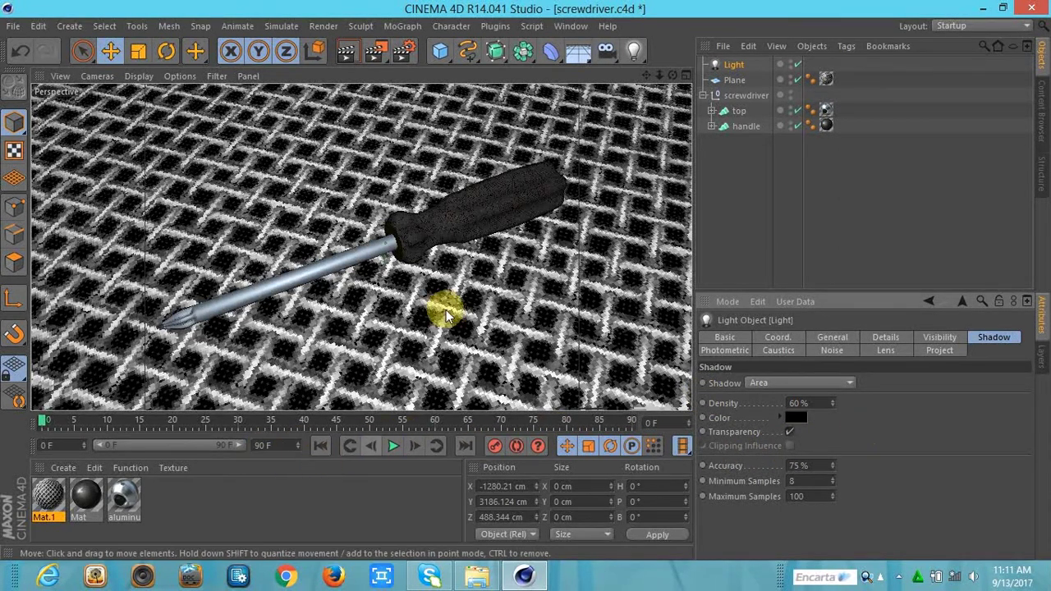
left_click_drag(402, 50, 437, 117)
left_click(460, 134)
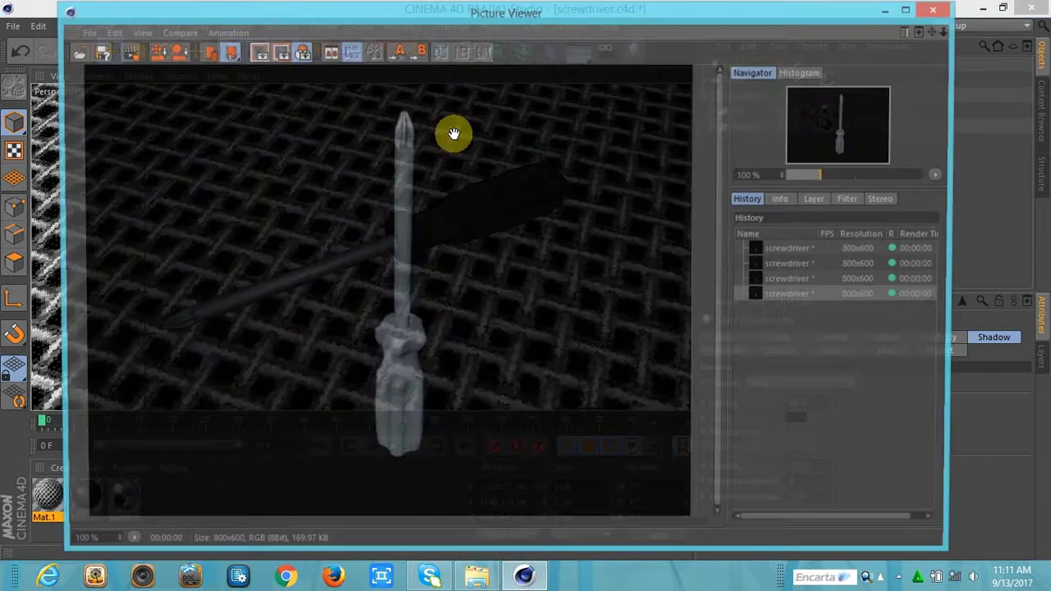
Load SteelFloorDiamond001_REFL_1K.jpg as Mat.1's colour texture
left_click(949, 9)
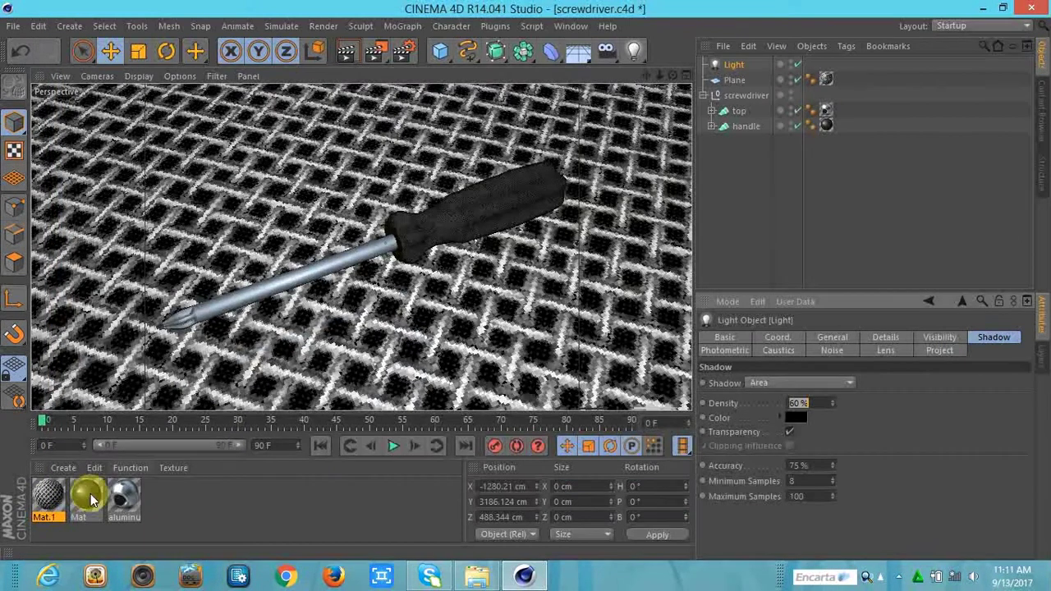
double_click(48, 497)
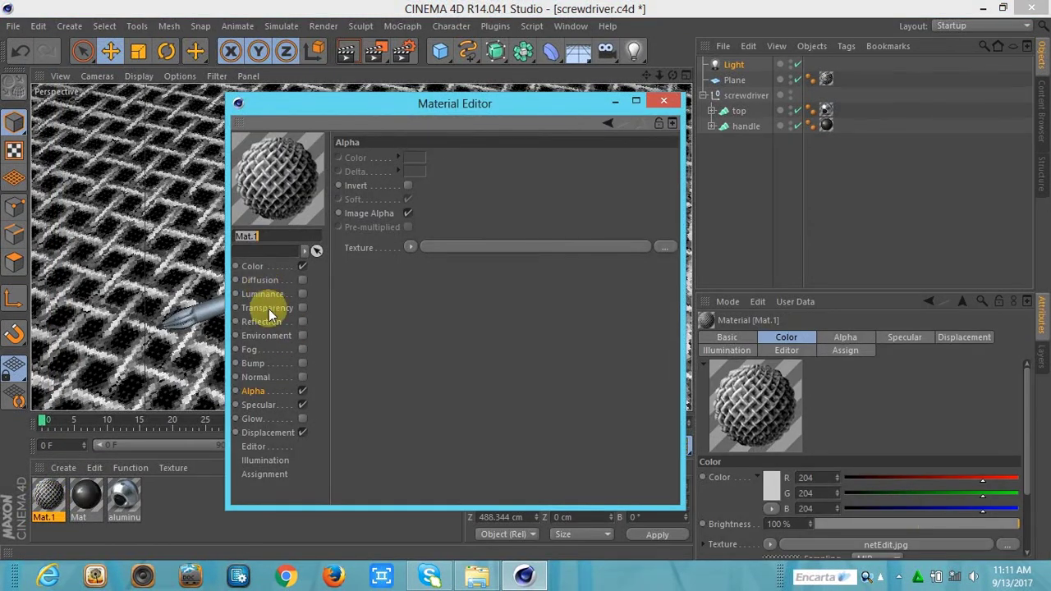
left_click(254, 266)
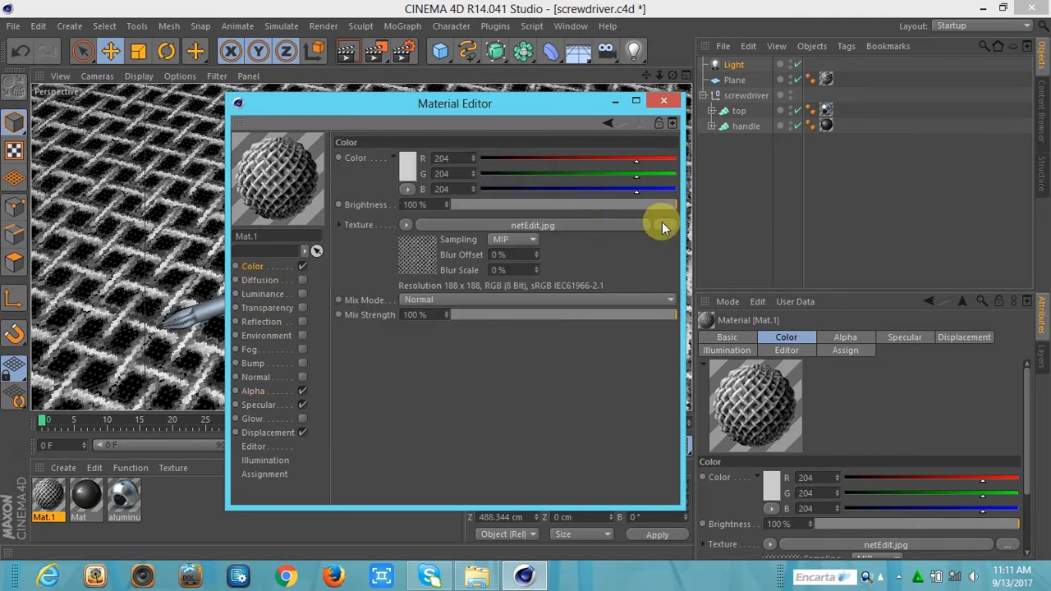
left_click(662, 224)
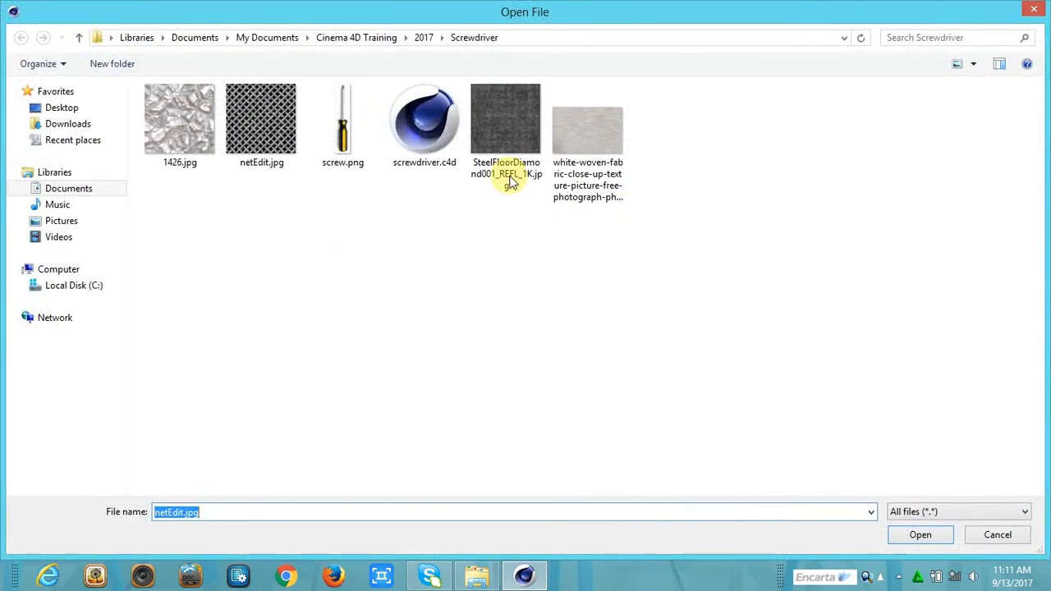
double_click(506, 197)
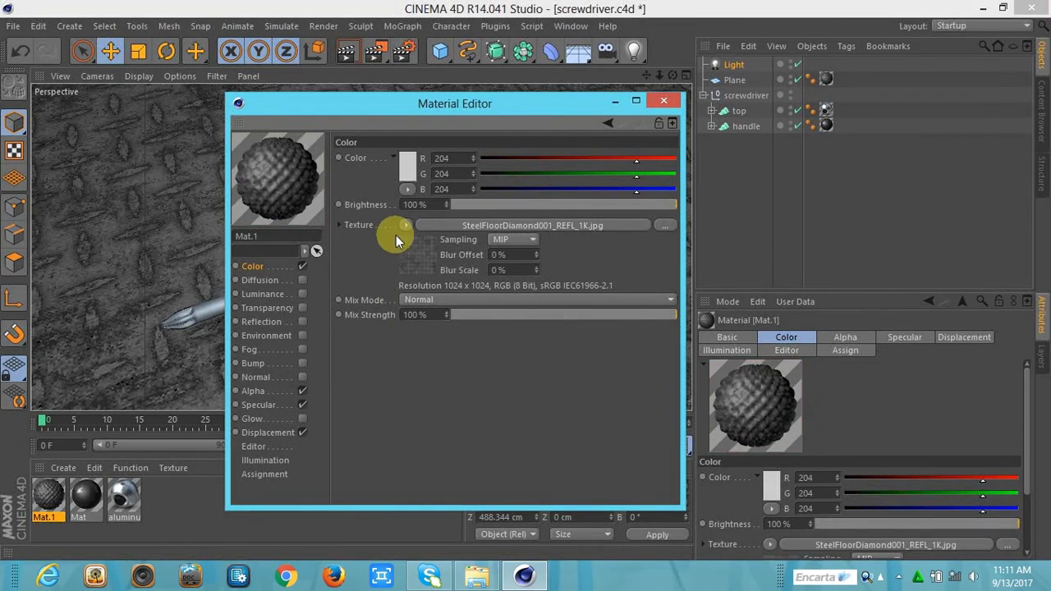
left_click(664, 100)
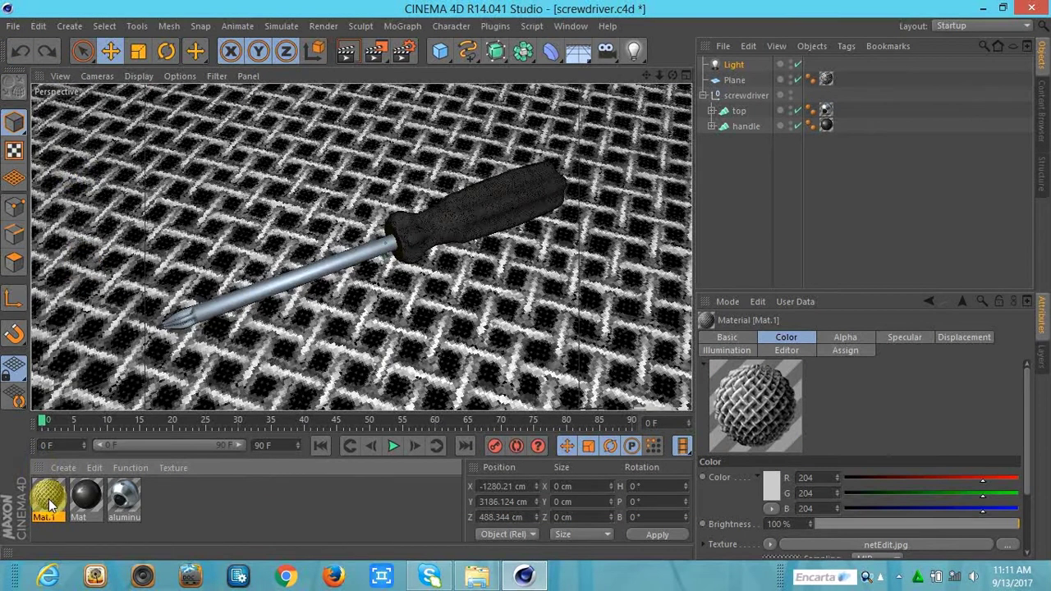
Turn off Mat.1's Alpha and Specular channels and render a test image
double_click(49, 499)
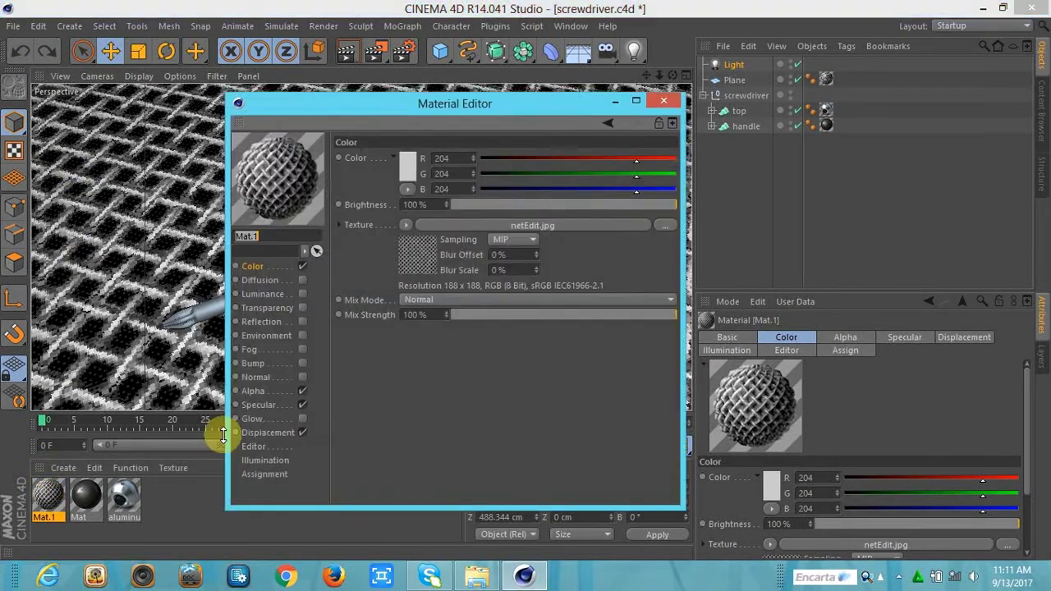
left_click(302, 403)
left_click(303, 392)
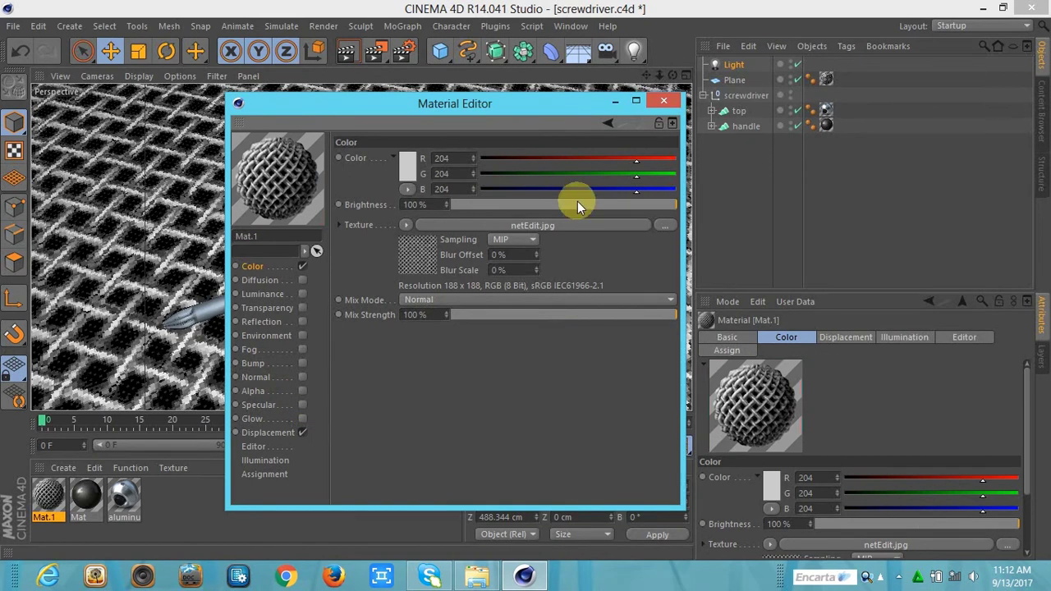
left_click(663, 107)
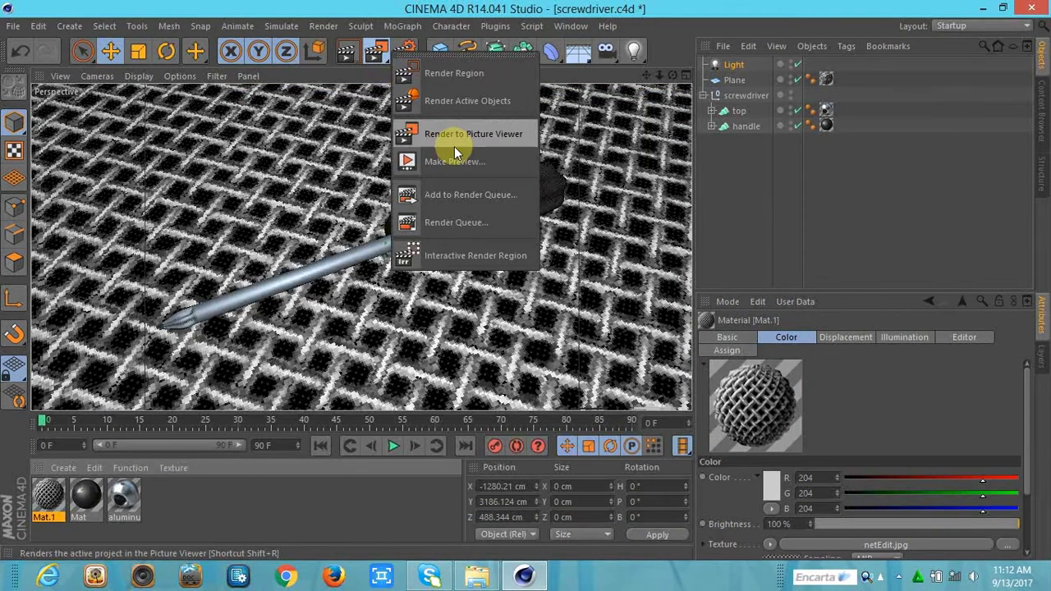
left_click_drag(385, 63, 454, 146)
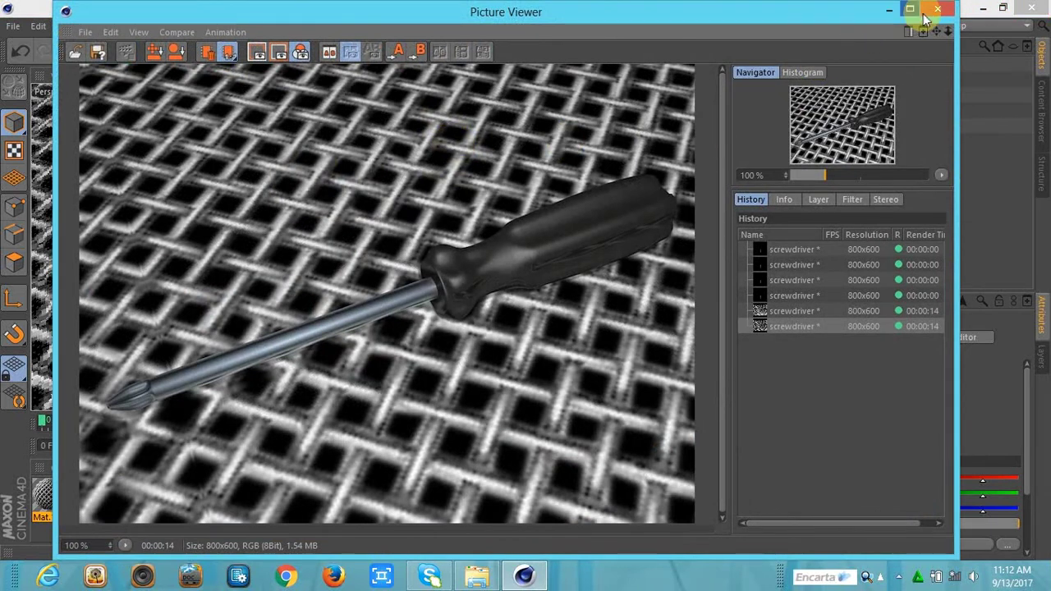
left_click(938, 9)
double_click(48, 497)
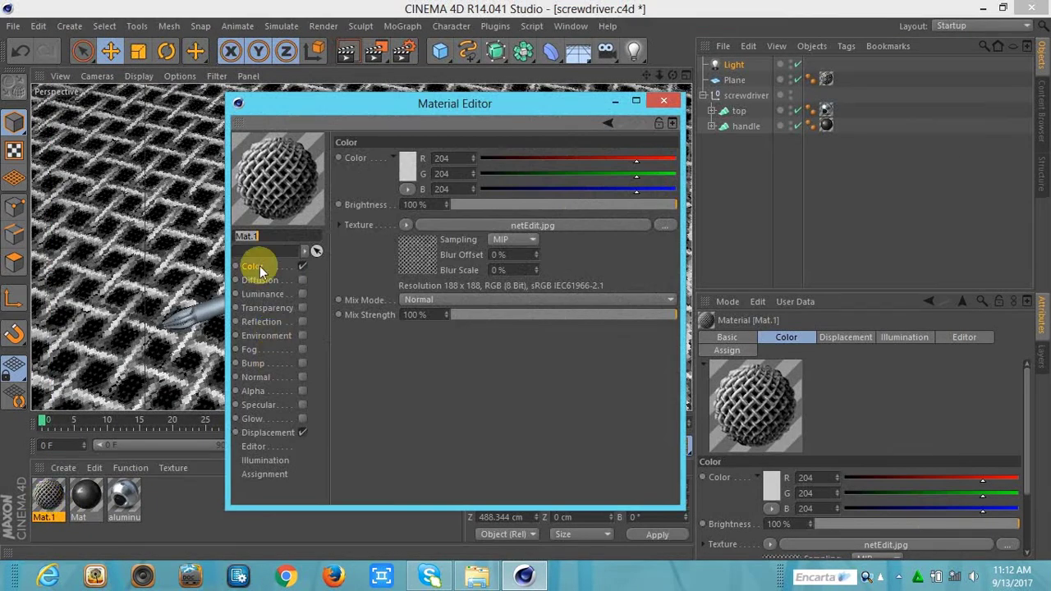
Load SteelFloorDiamond001_REFL_1K.jpg as Mat.1's colour and paste it into displacement
left_click(664, 226)
double_click(511, 145)
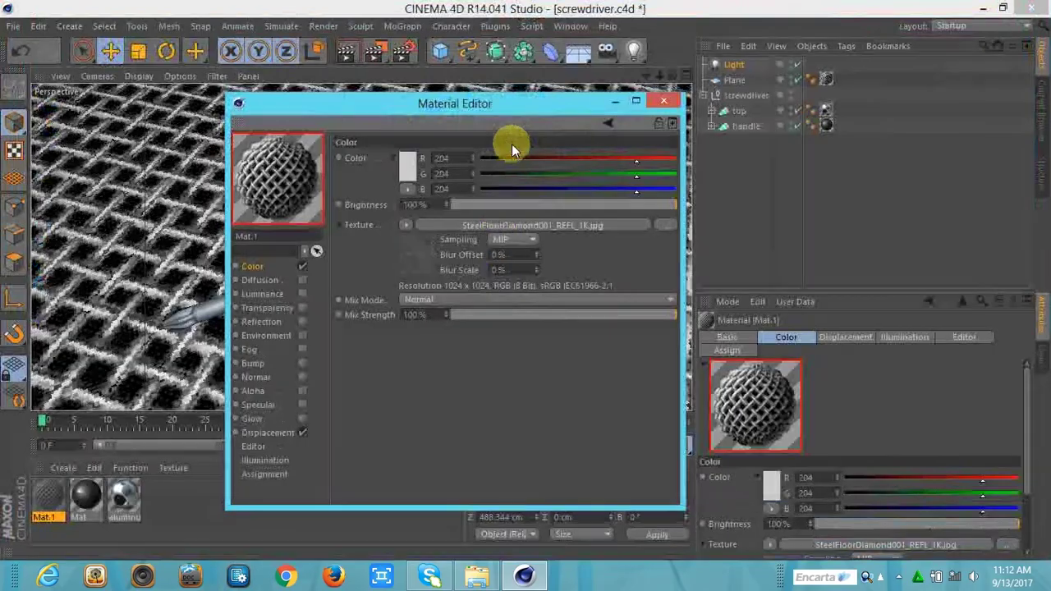
left_click(405, 225)
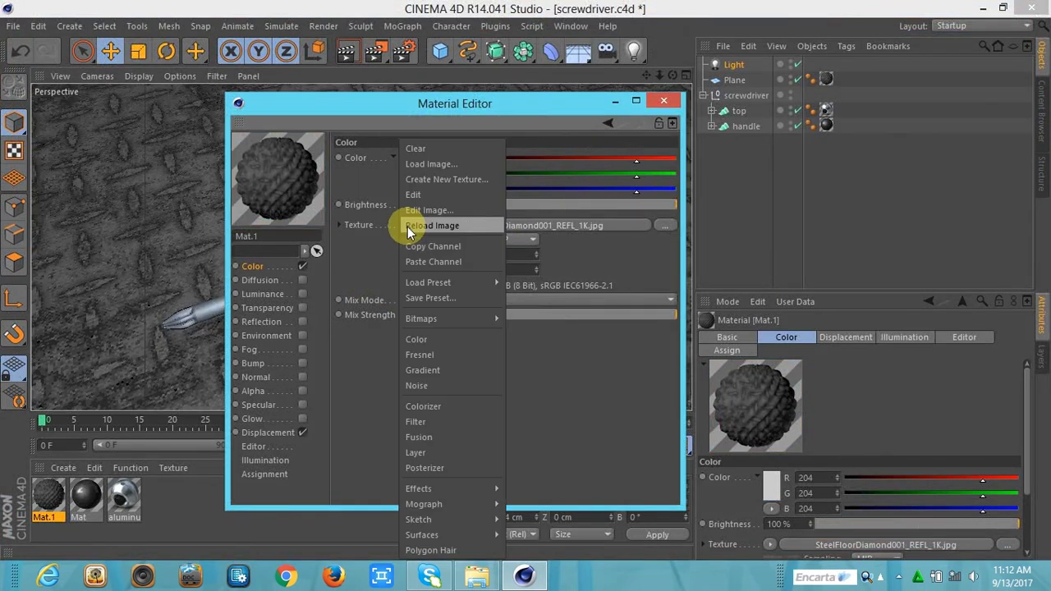
left_click(410, 244)
left_click(277, 431)
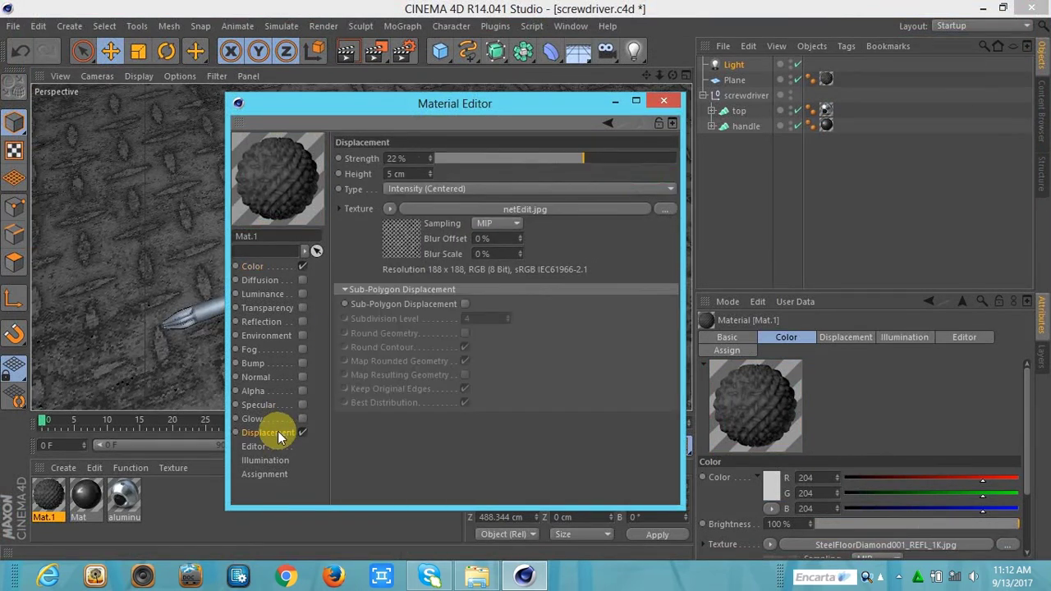
left_click(386, 213)
left_click(408, 248)
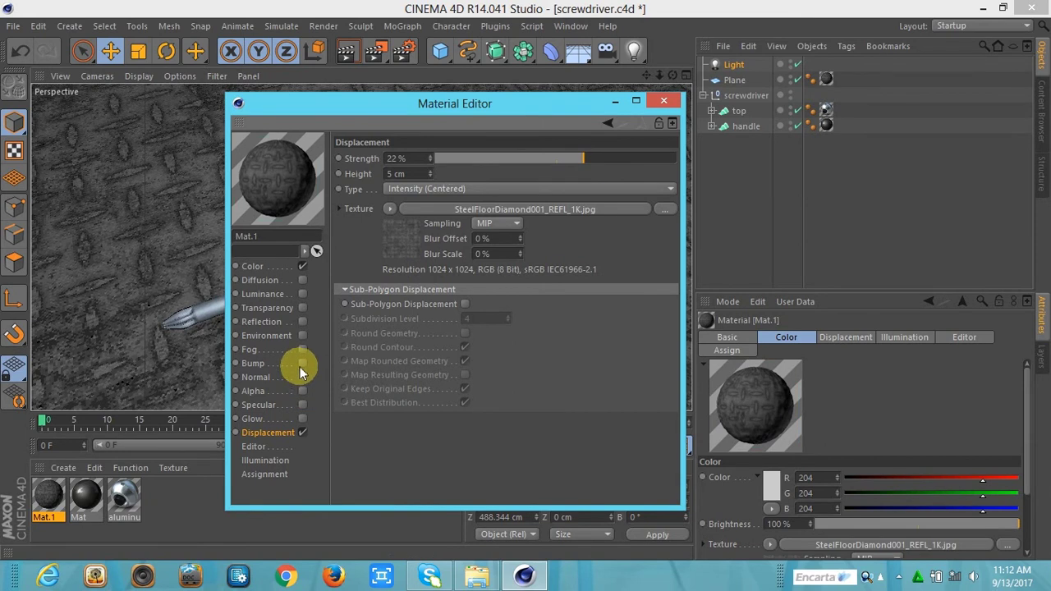
Enable bump on Mat.1 using the pasted steel texture
left_click(299, 365)
left_click(390, 193)
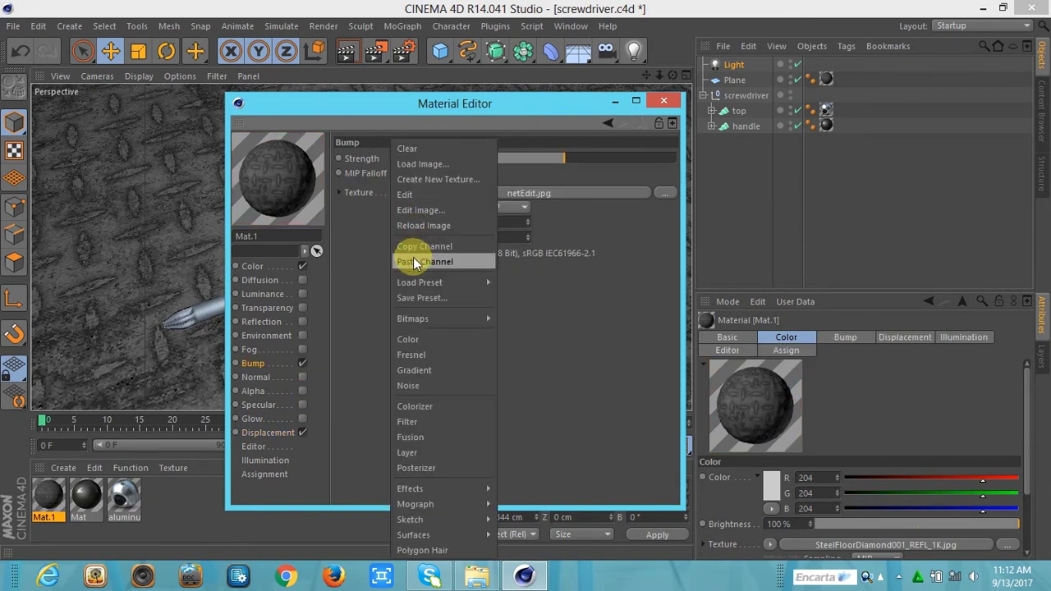
left_click(415, 263)
left_click(654, 104)
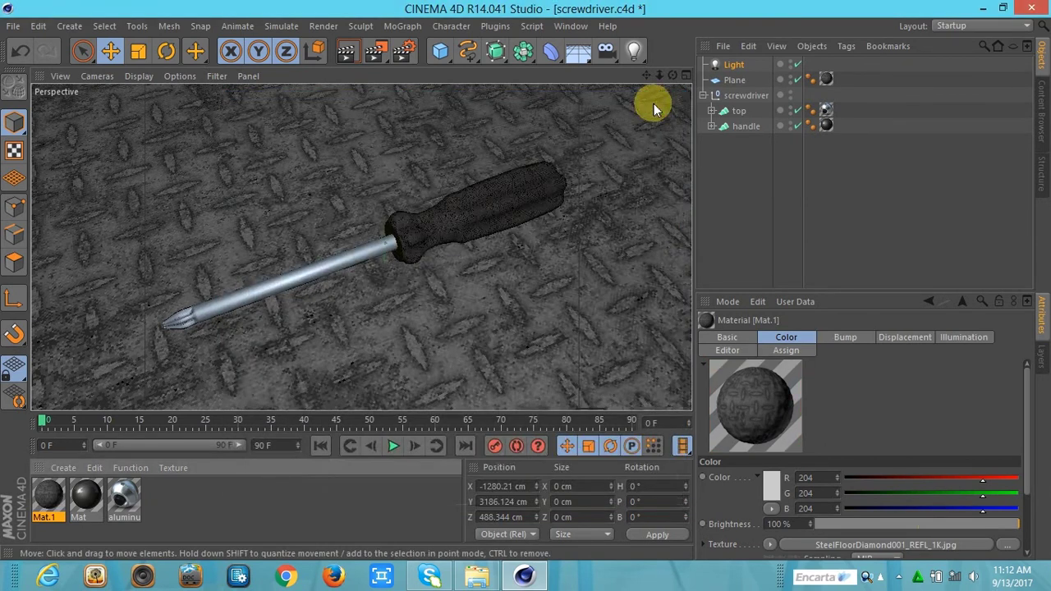
Set the handle material Mat's texture to 8% mix strength in Multiply mode
double_click(89, 501)
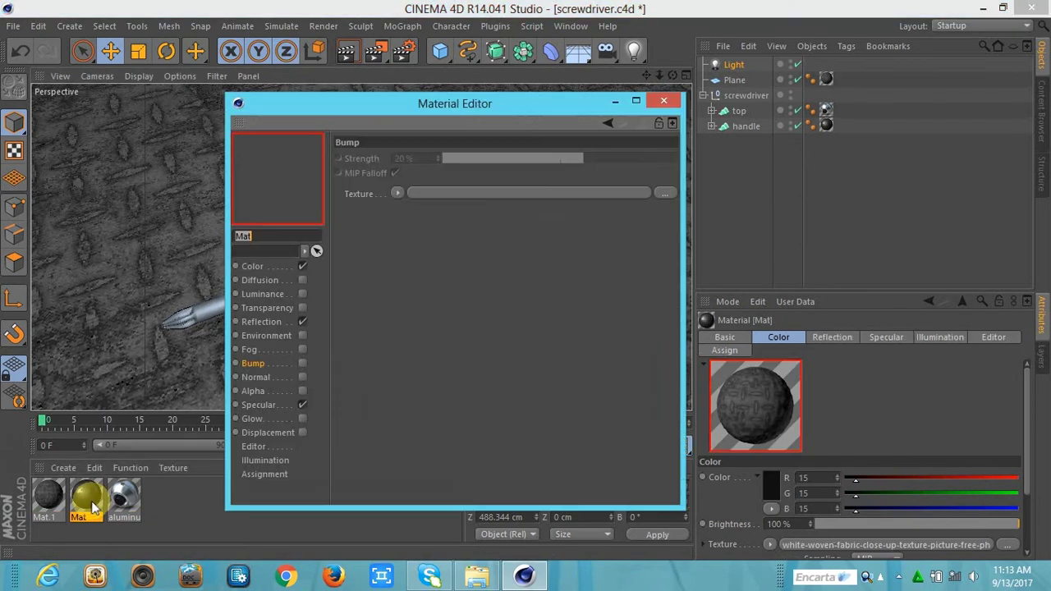
left_click(252, 266)
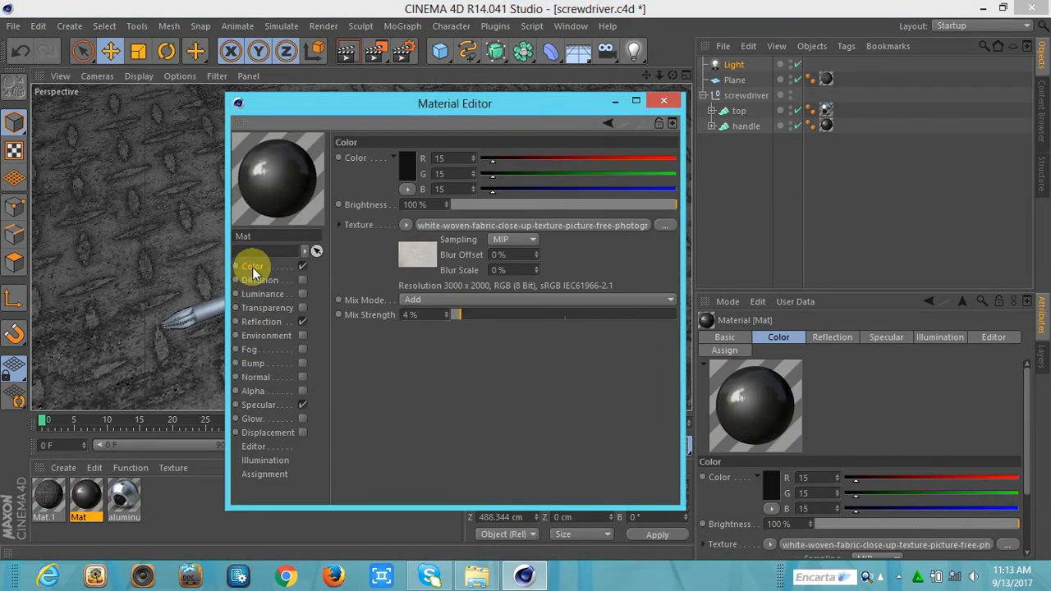
left_click_drag(465, 318, 470, 307)
left_click(469, 300)
left_click(435, 363)
Set Mat's texture mix strength to 37% and render a test image to the Picture Viewer
left_click_drag(465, 325, 535, 329)
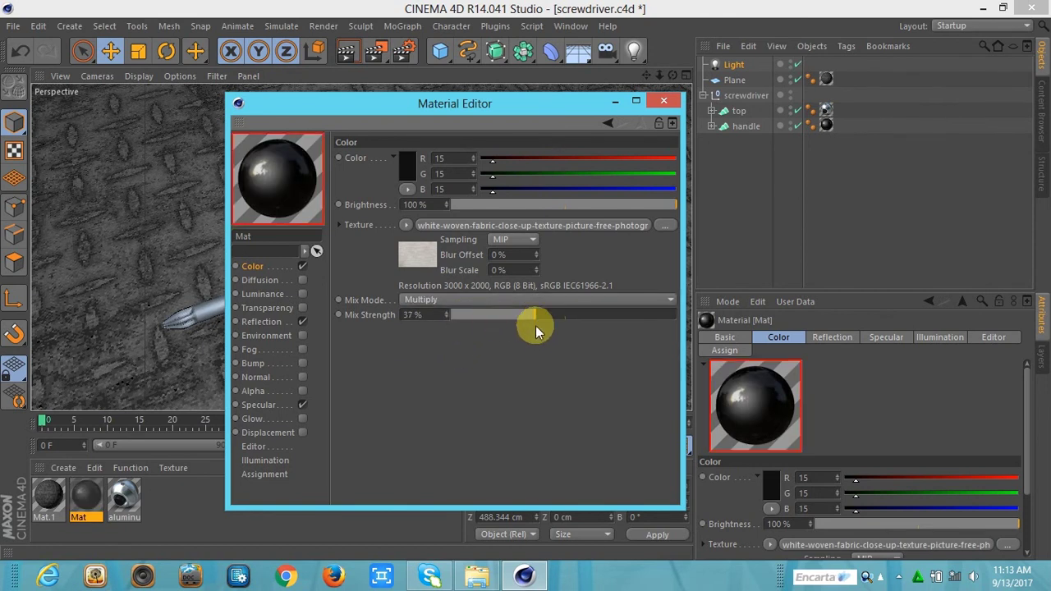
left_click(663, 101)
left_click(384, 57)
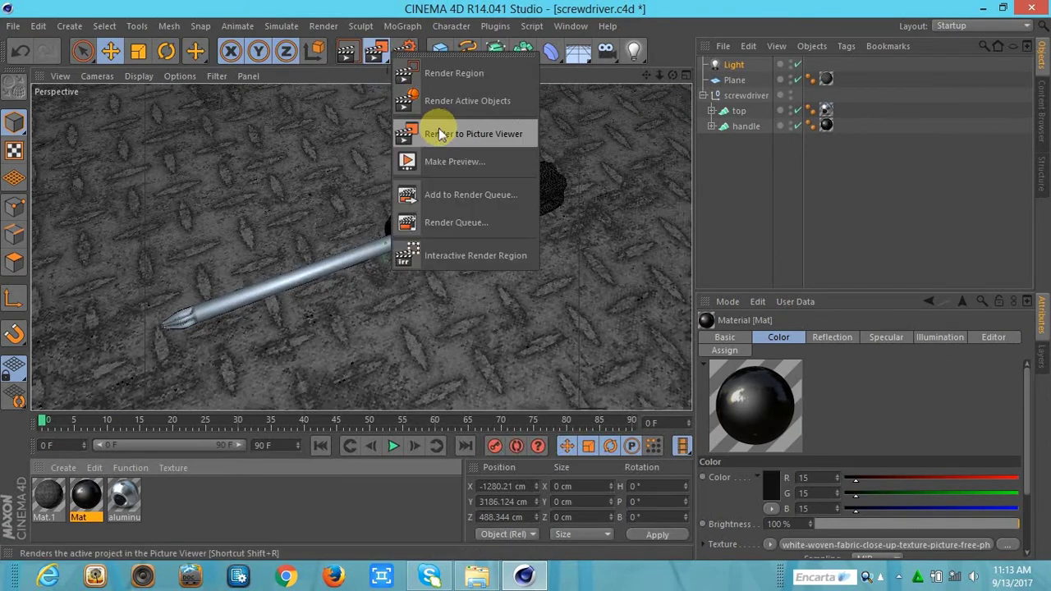
left_click(441, 134)
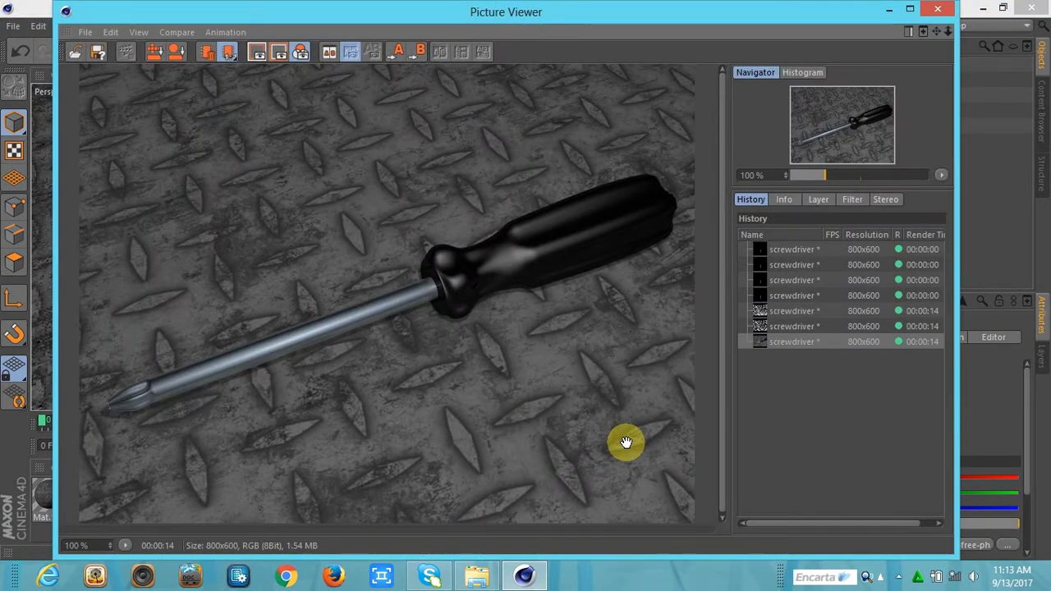
left_click(938, 8)
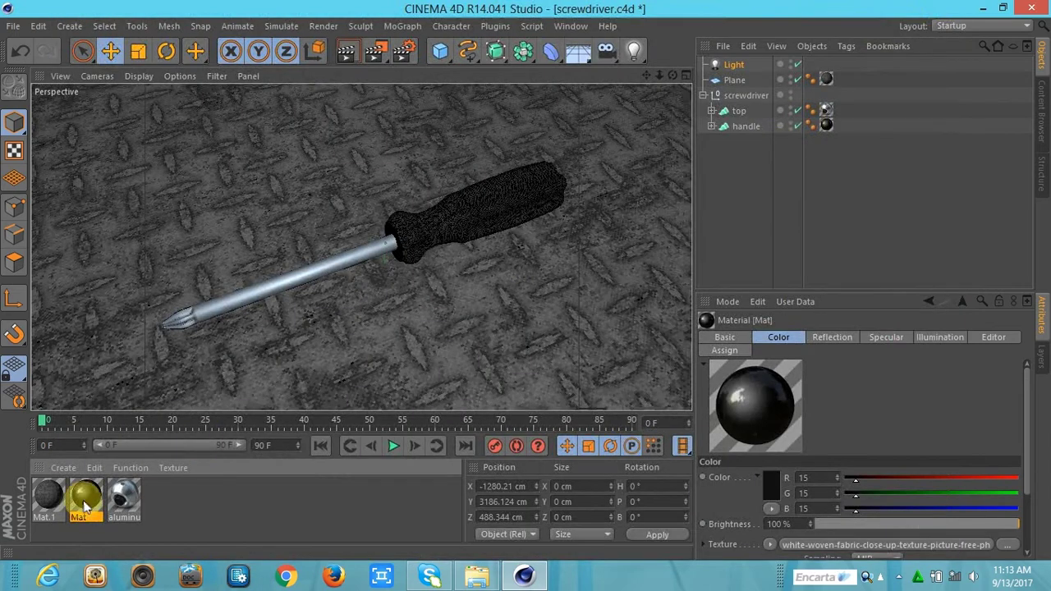
double_click(86, 498)
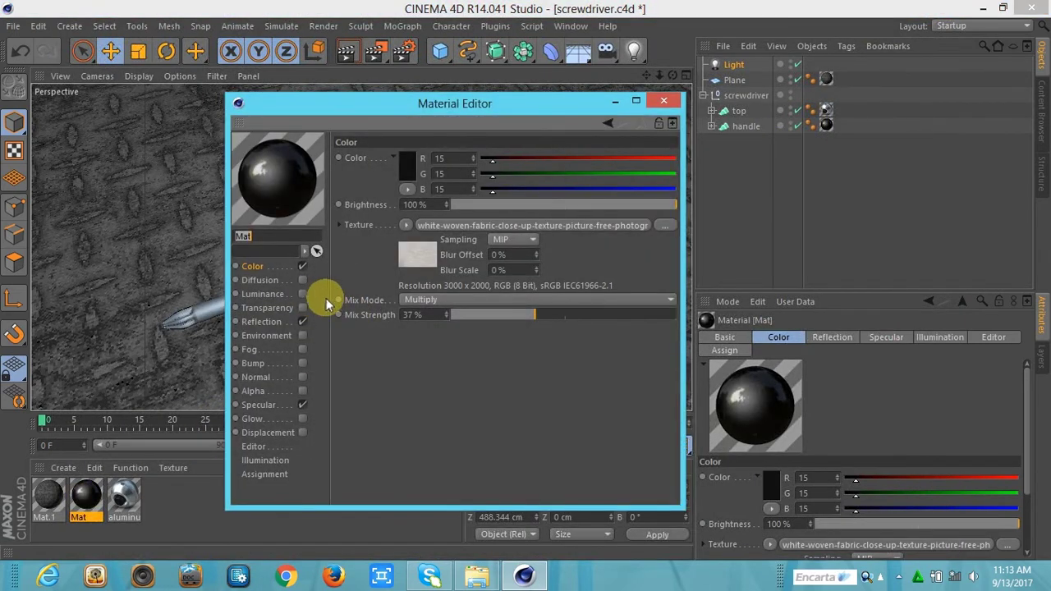
Copy the Color channel's fabric texture into a newly enabled Displacement channel at 9% strength
left_click(303, 432)
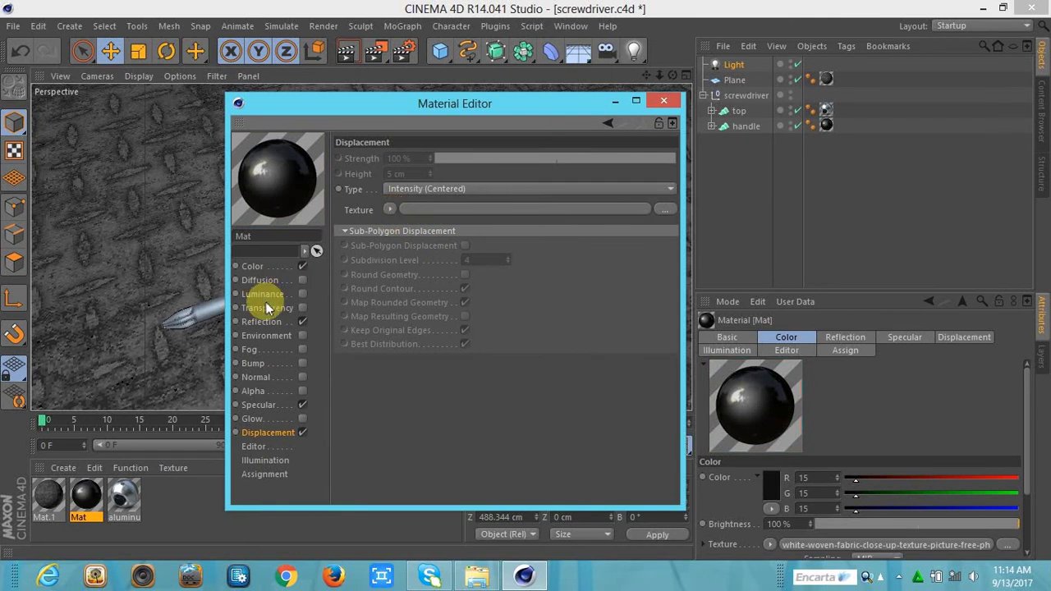
left_click(252, 266)
left_click(395, 225)
left_click(417, 250)
left_click(267, 432)
left_click(392, 208)
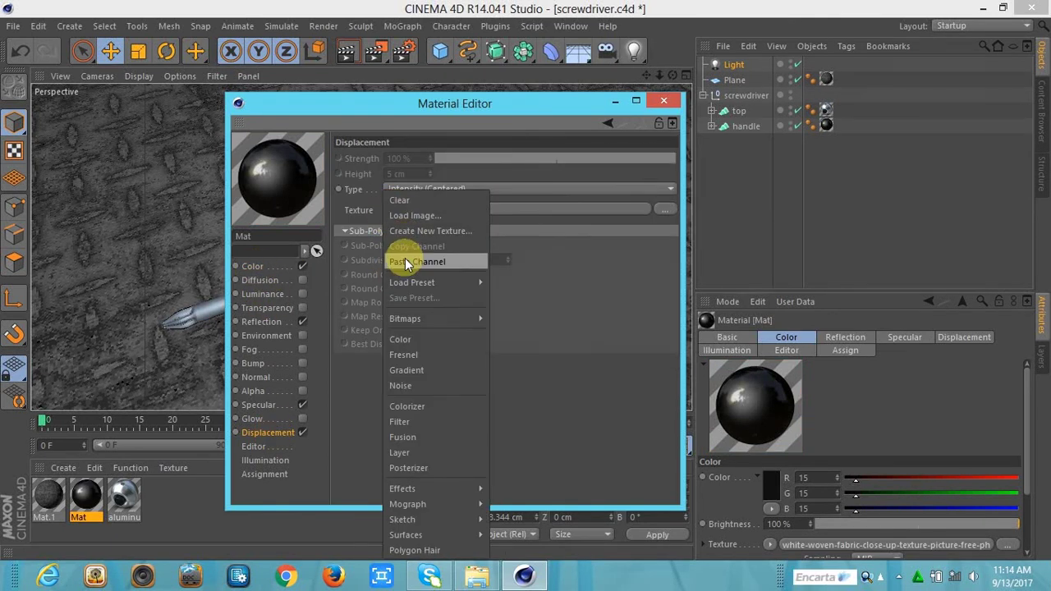
left_click(405, 261)
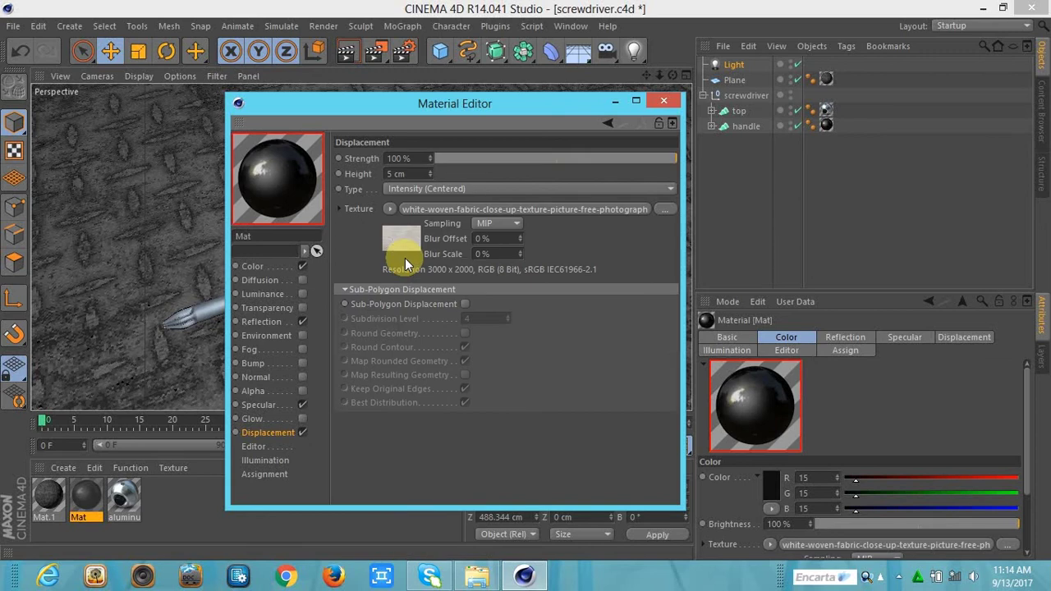
left_click(573, 160)
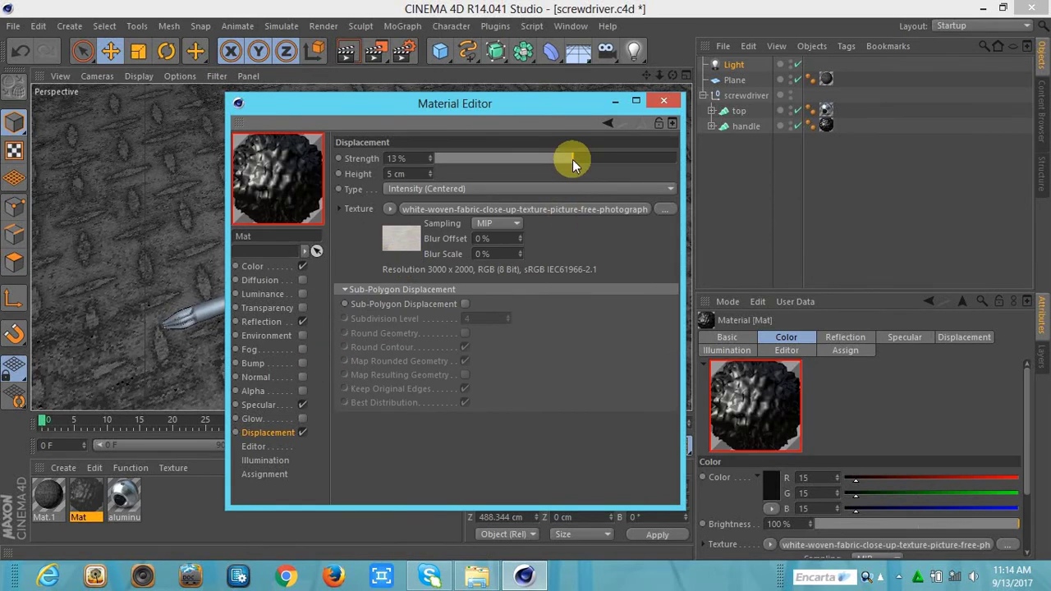
Enable the Bump channel and paste the same fabric texture into it
left_click(300, 363)
left_click(405, 195)
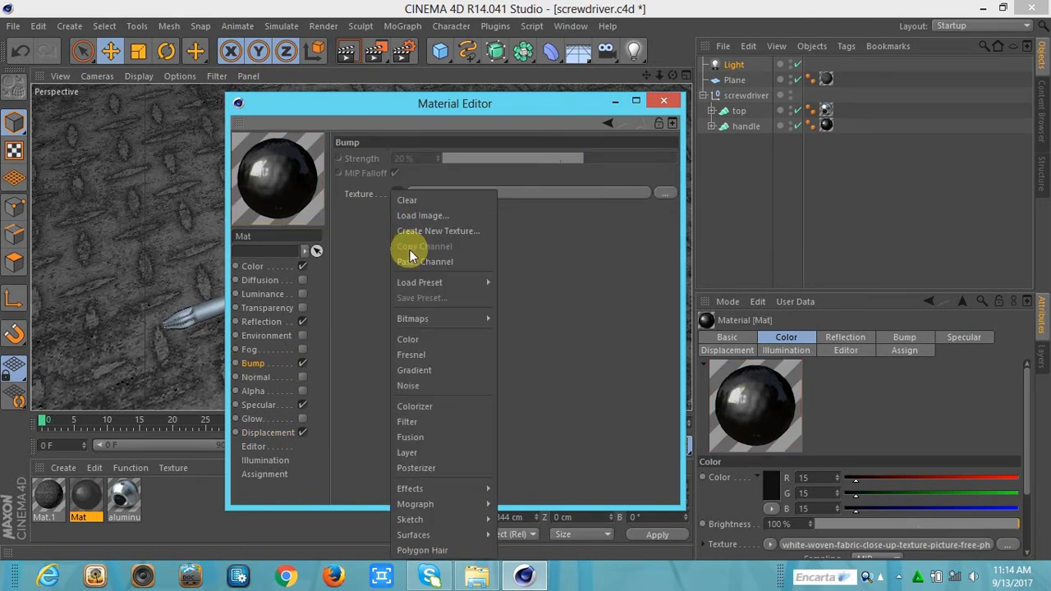
left_click(413, 263)
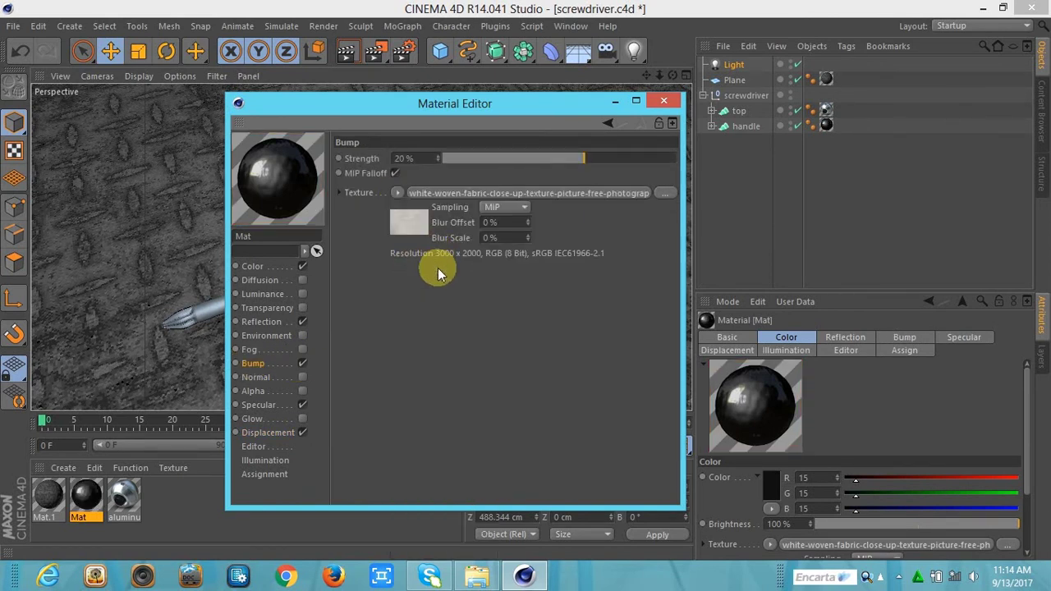
left_click(662, 102)
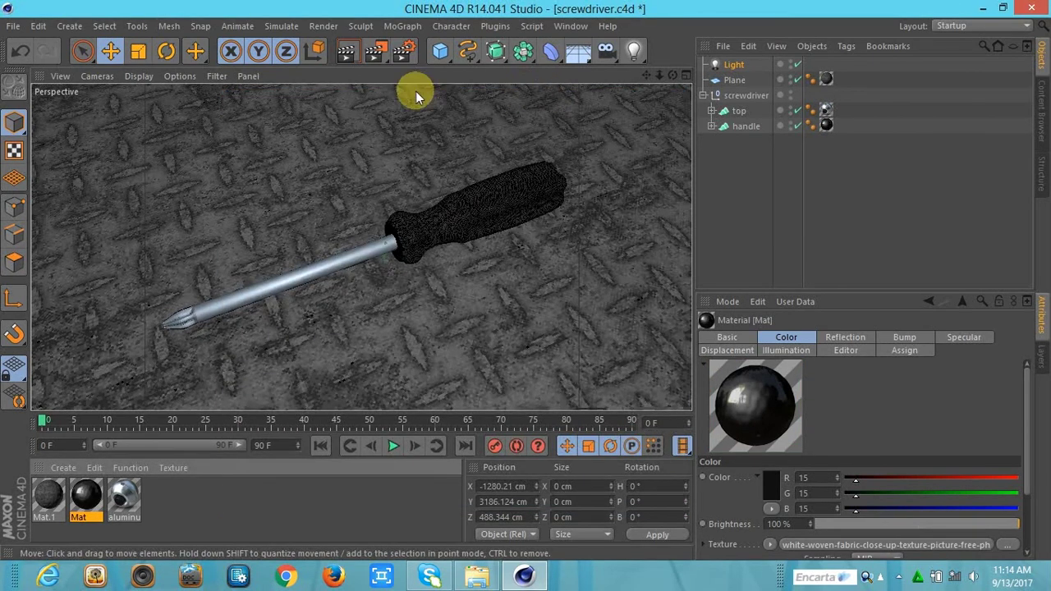
Render a preview of the screwdriver to the Picture Viewer and close it
left_click(388, 63)
left_click(435, 134)
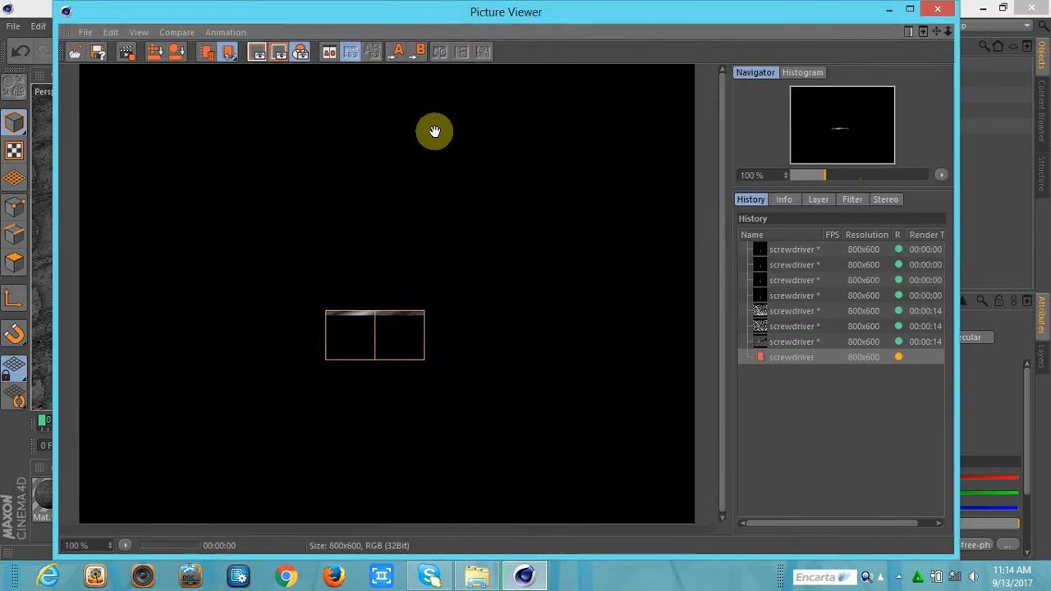
left_click(931, 14)
Set the handle's texture tag to Cylindrical projection with Length U and V at 300%
left_click(827, 125)
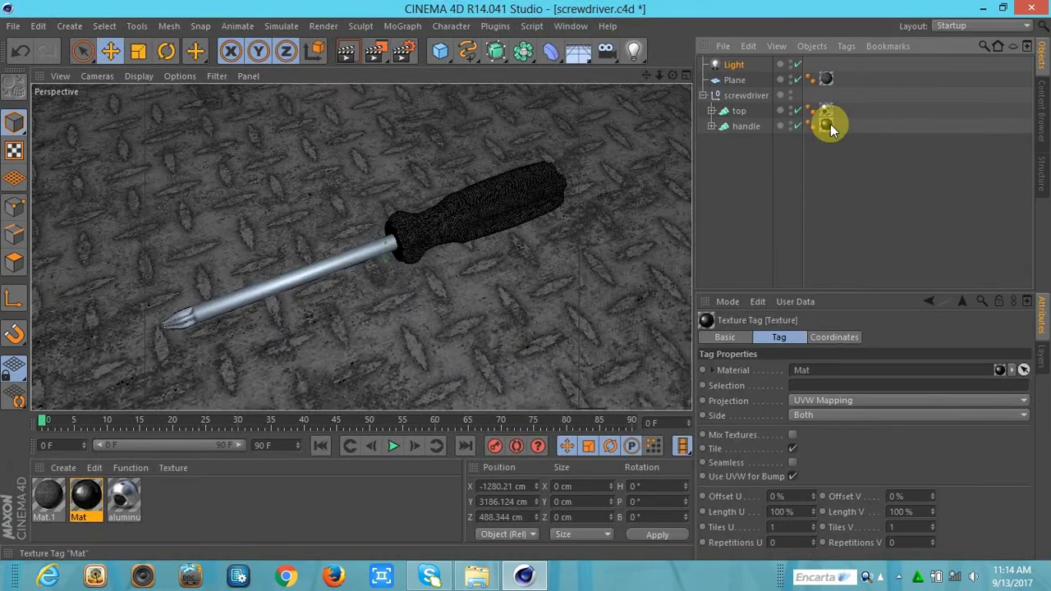
left_click(813, 400)
left_click(814, 432)
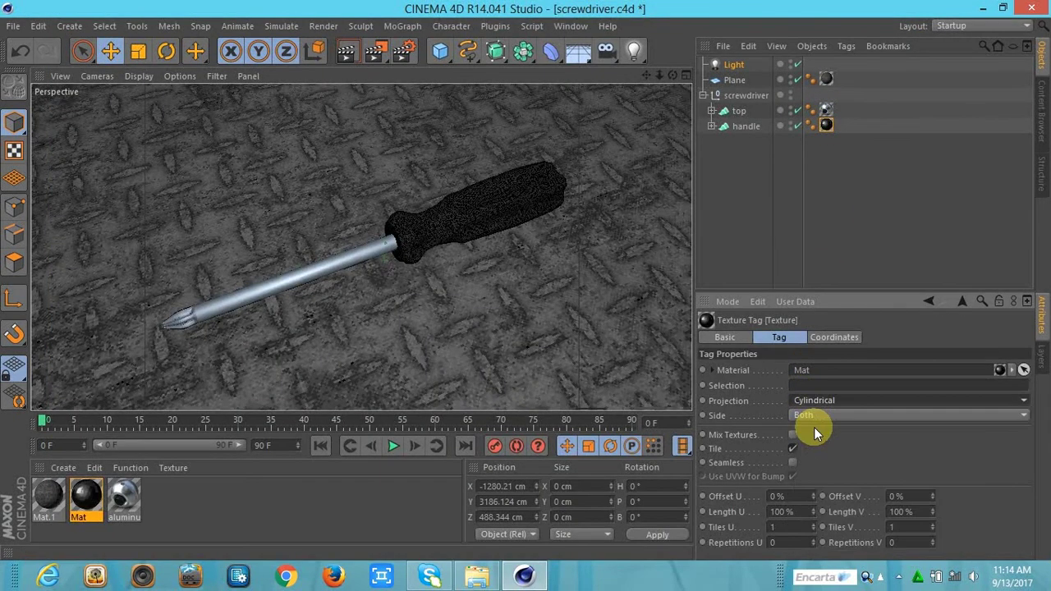
left_click(799, 512)
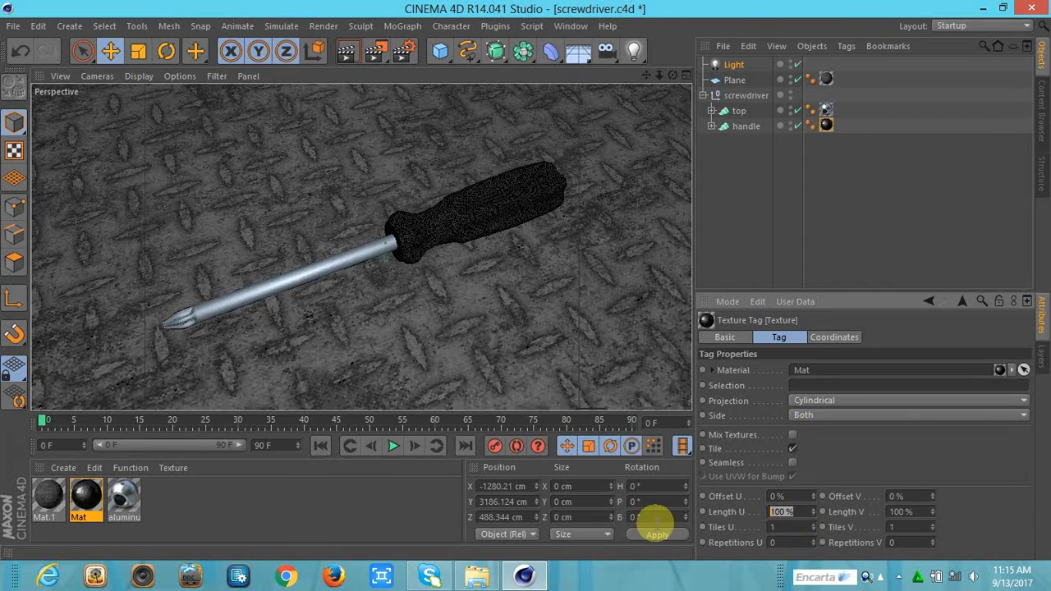
type("300")
left_click(905, 512)
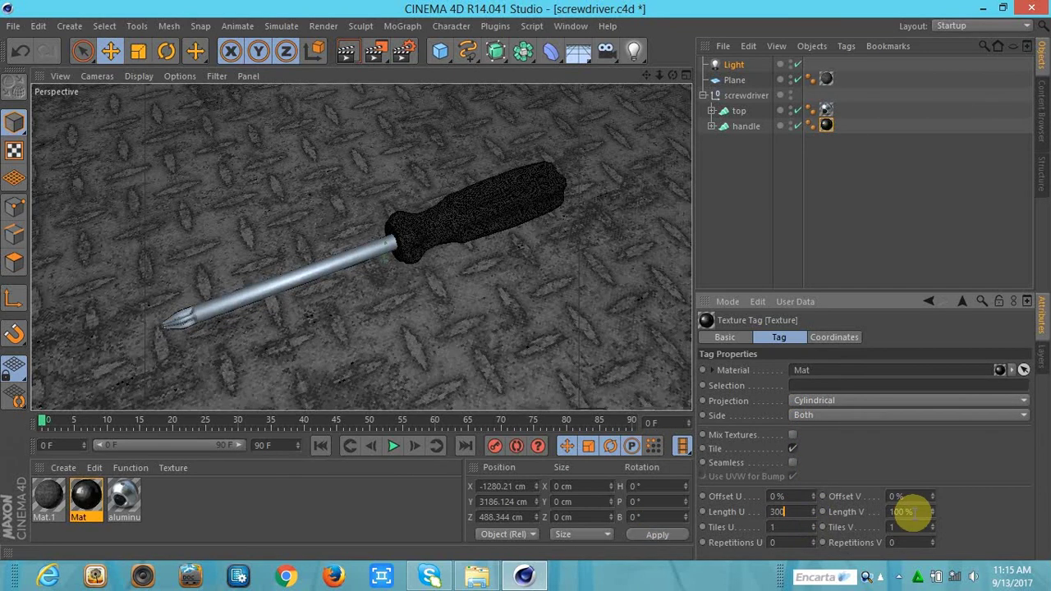
type("300")
key("Return")
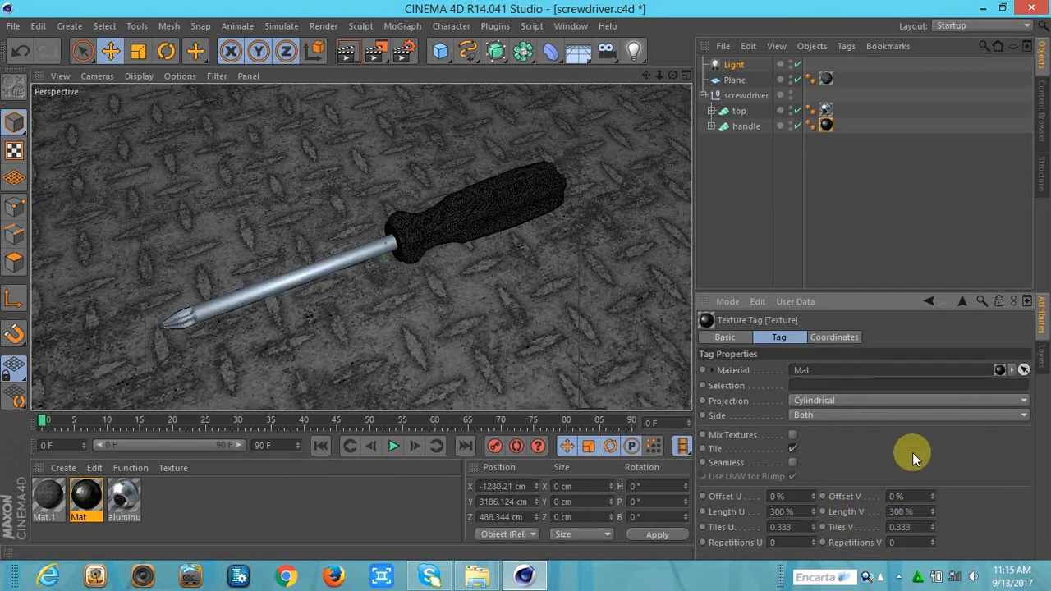
Render the scene again to check the new mapping, then close the viewer
left_click(388, 61)
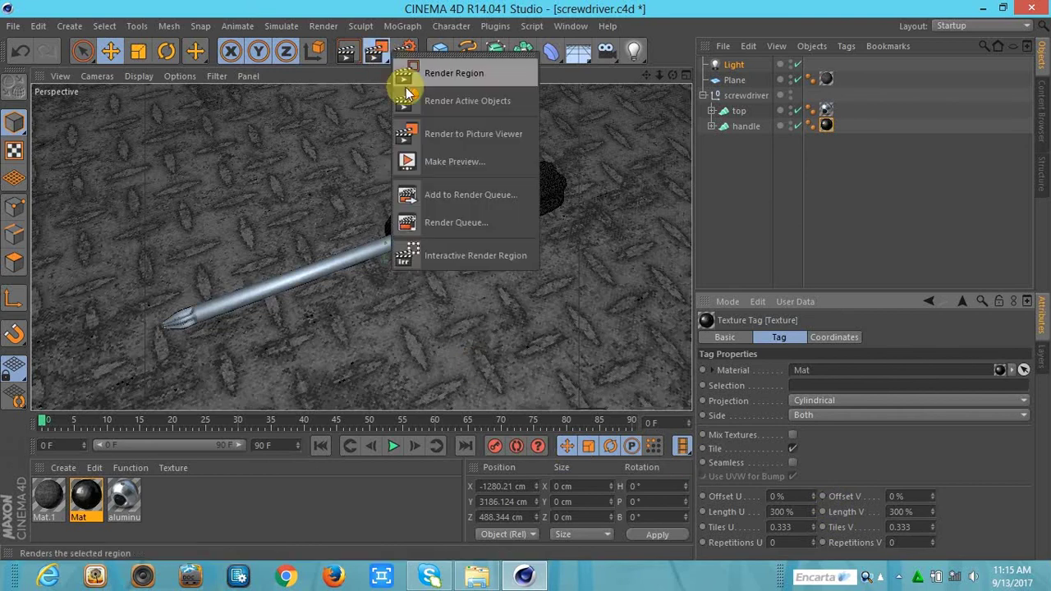
left_click(430, 131)
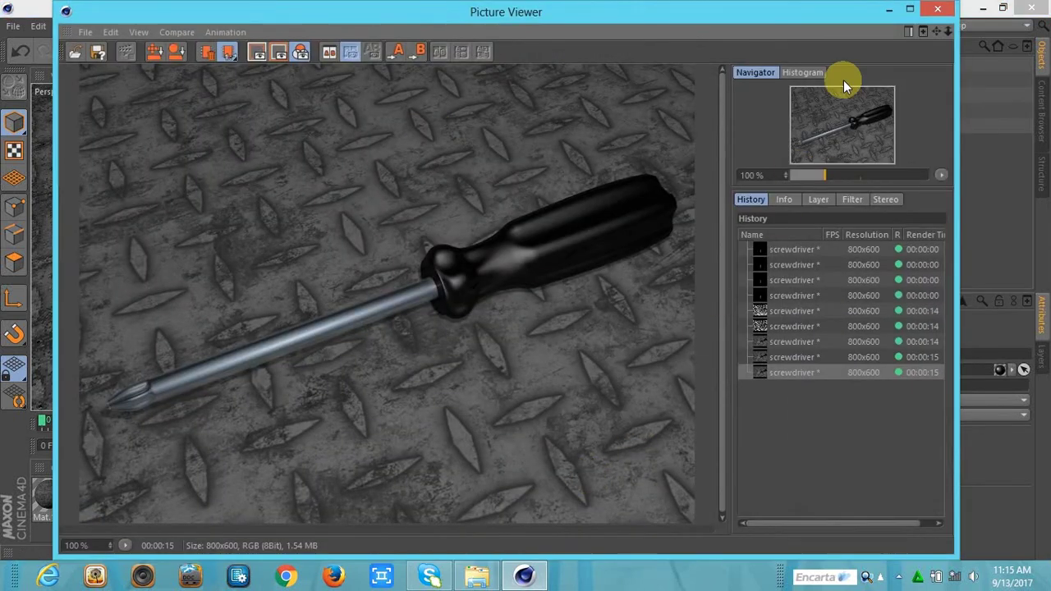
left_click(929, 15)
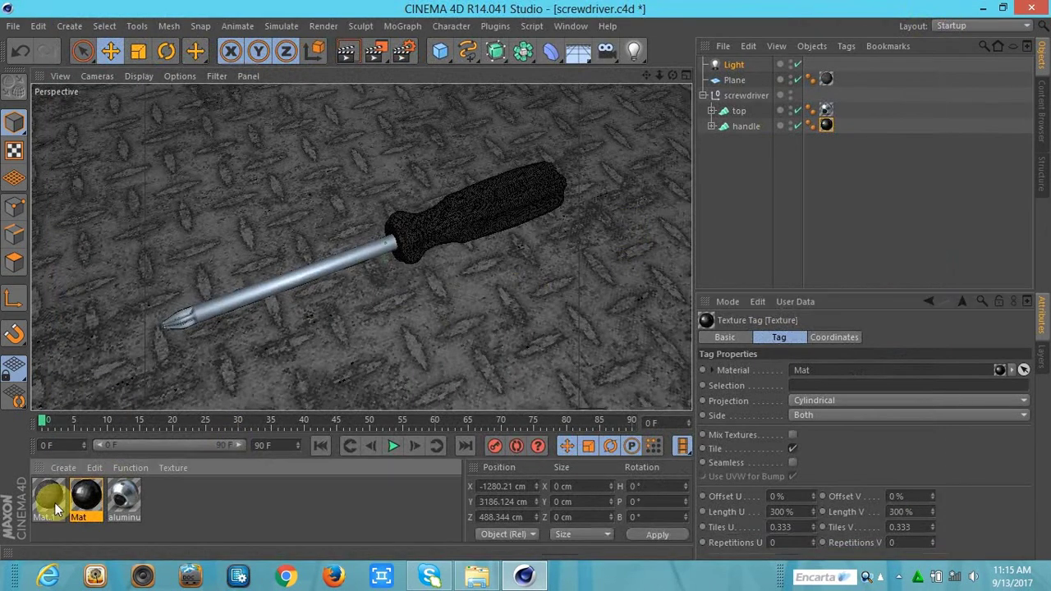
Open the floor material Mat.1 to inspect its bump texture, then close it
double_click(55, 505)
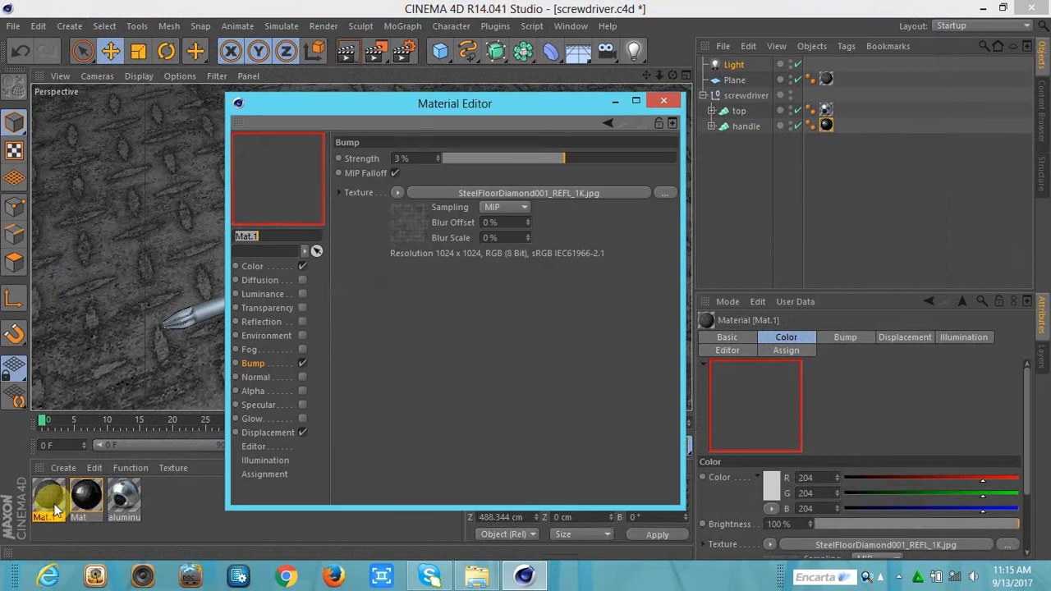
left_click(394, 214)
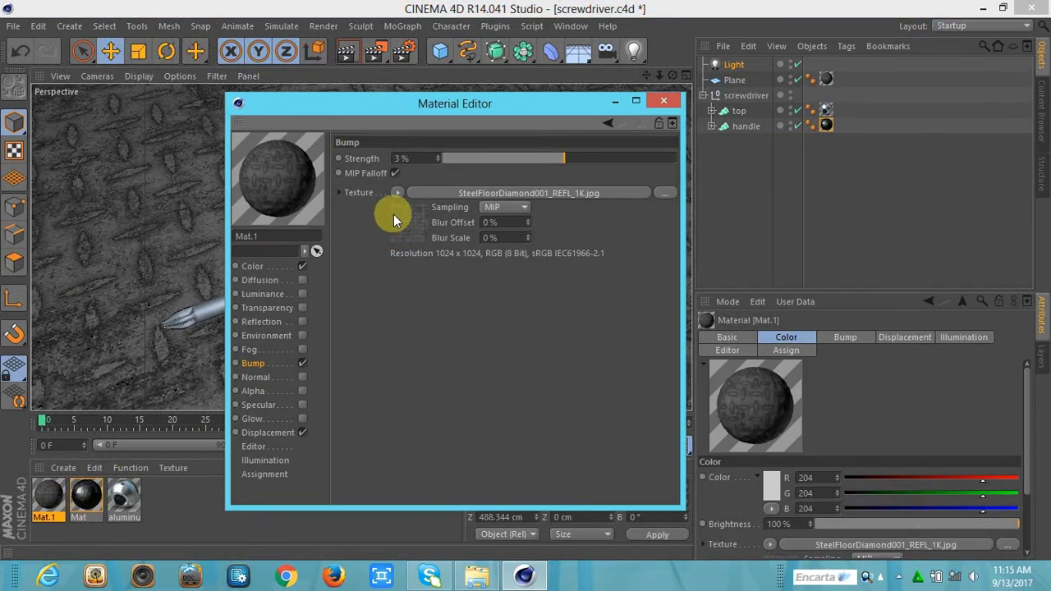
left_click(657, 103)
Blend Mat's colour texture in Normal mode at 3% mix strength and save the scene
left_click(87, 501)
double_click(86, 501)
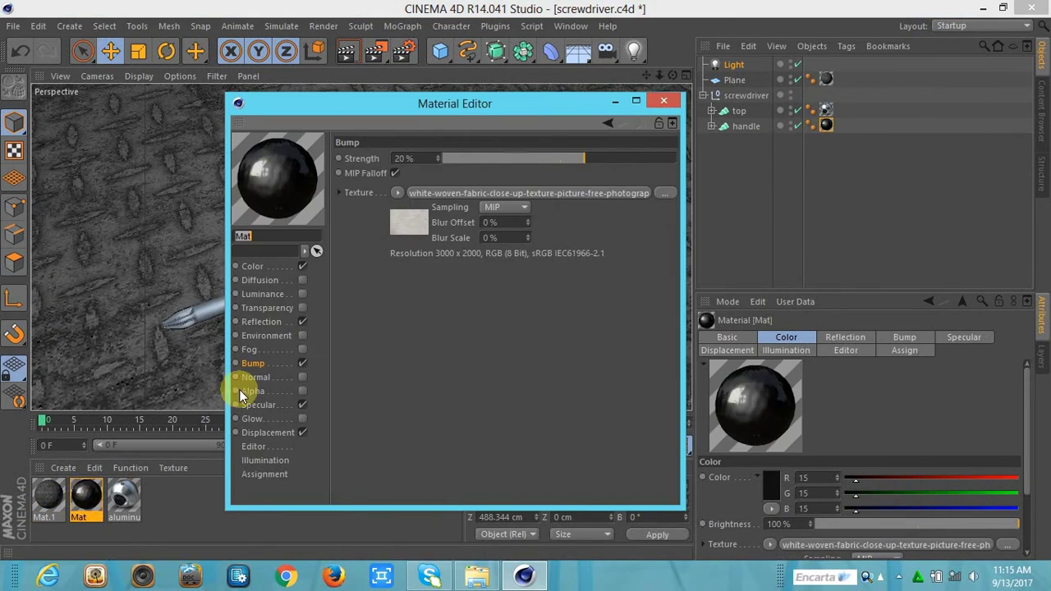
left_click(252, 266)
left_click(437, 299)
left_click(431, 315)
left_click_drag(473, 319, 468, 320)
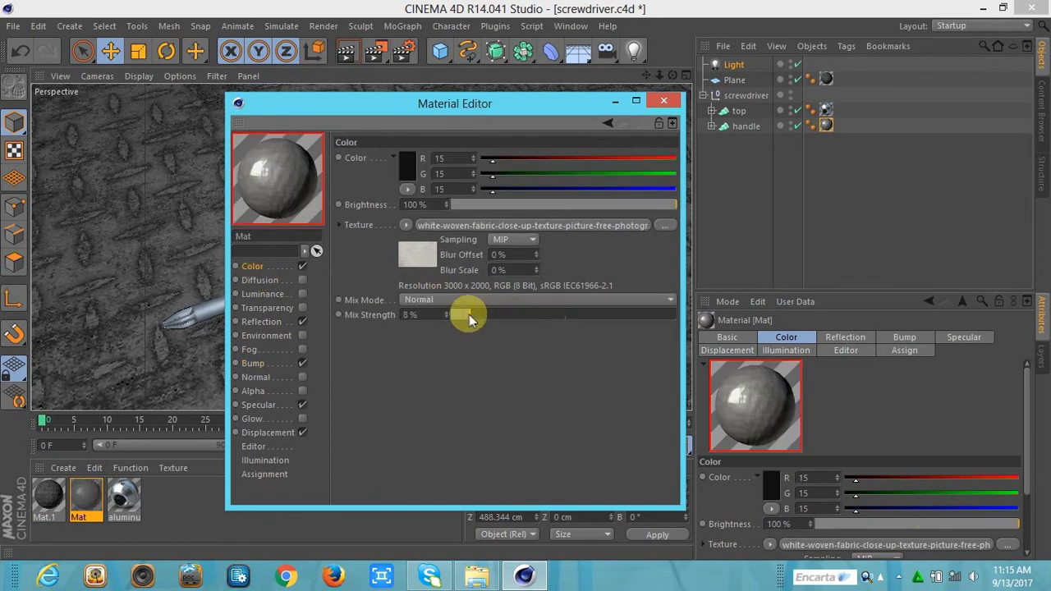
left_click_drag(462, 316, 457, 317)
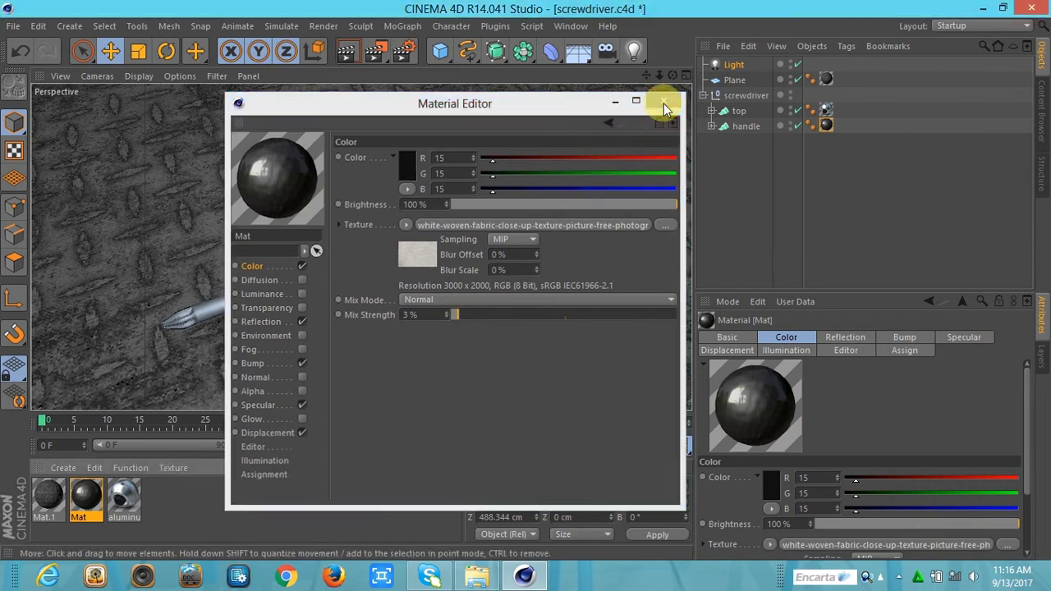
left_click(664, 102)
key("ctrl+s")
left_click(387, 65)
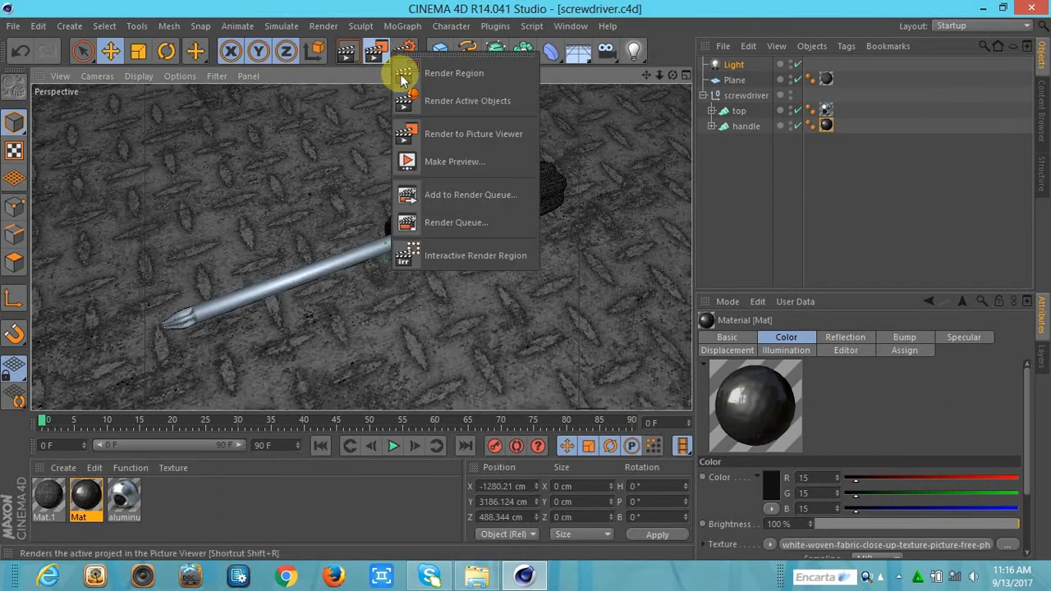
Review a test render, switch the handle texture tag to Spherical projection, and reopen Mat
left_click(444, 132)
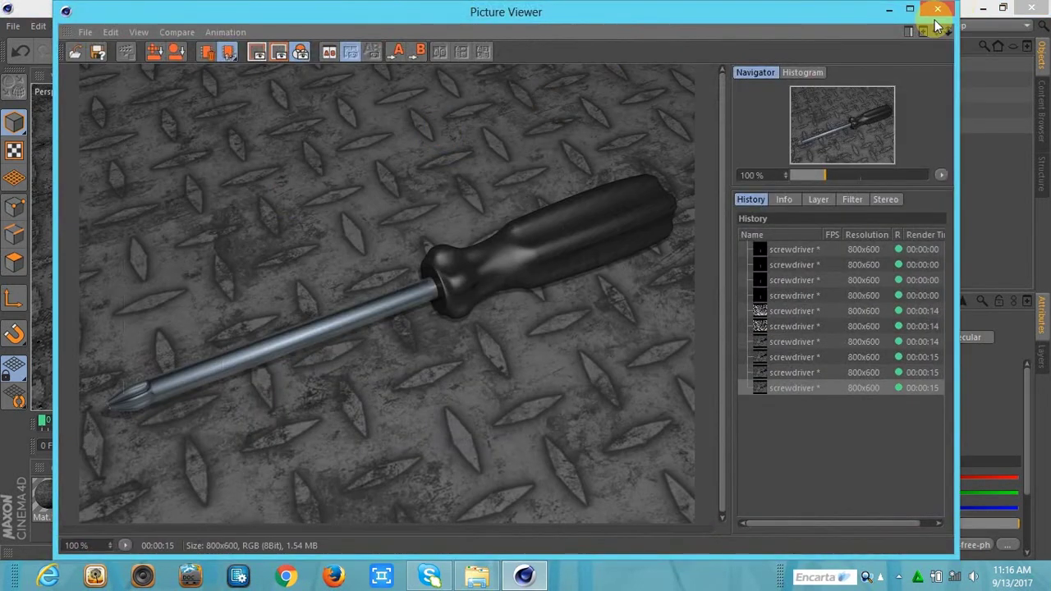
left_click(938, 9)
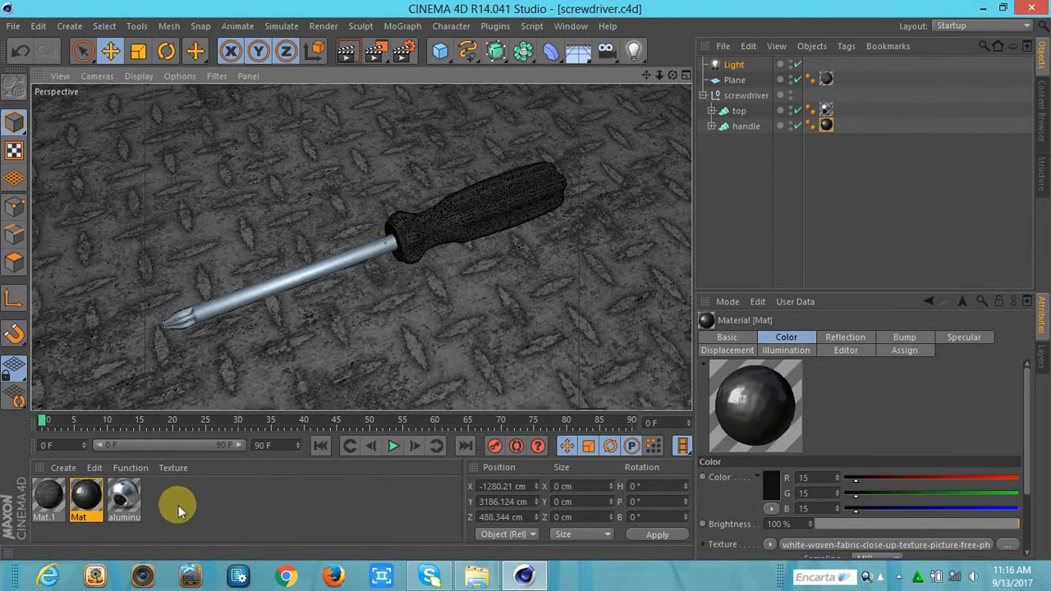
left_click(826, 125)
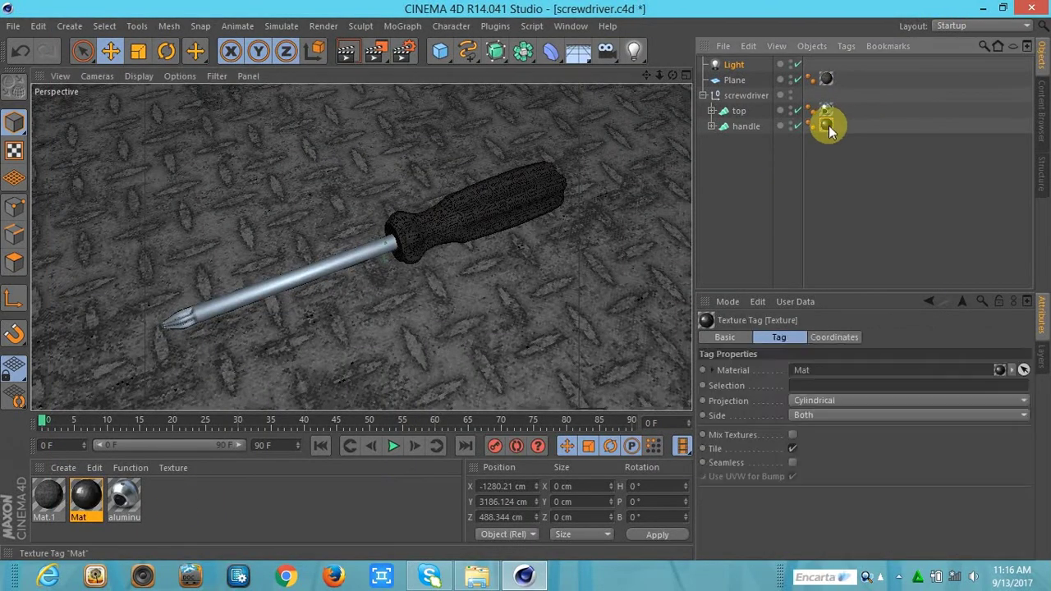
left_click(813, 404)
left_click(811, 415)
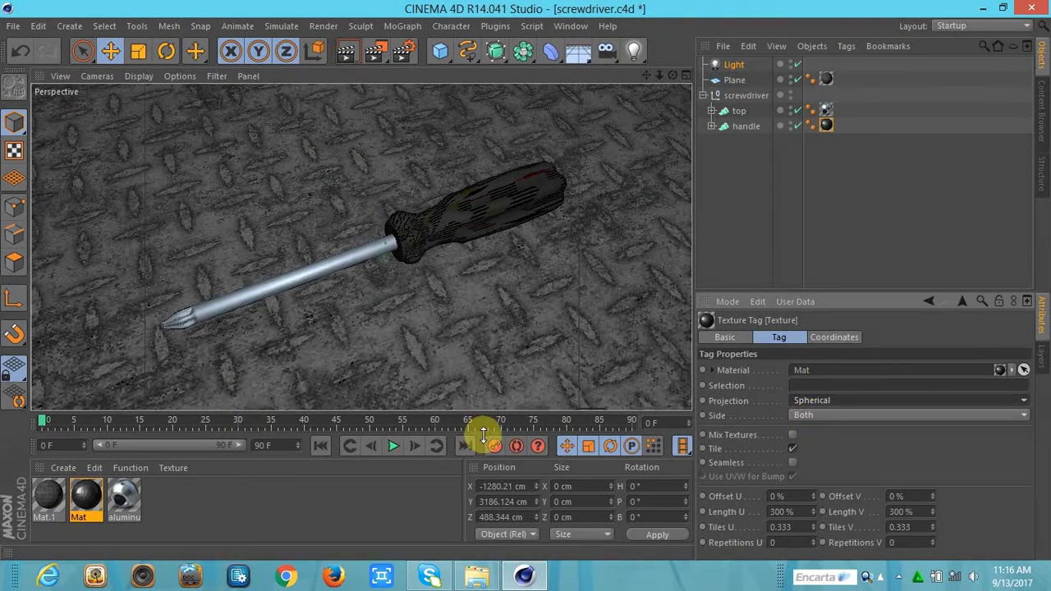
double_click(87, 497)
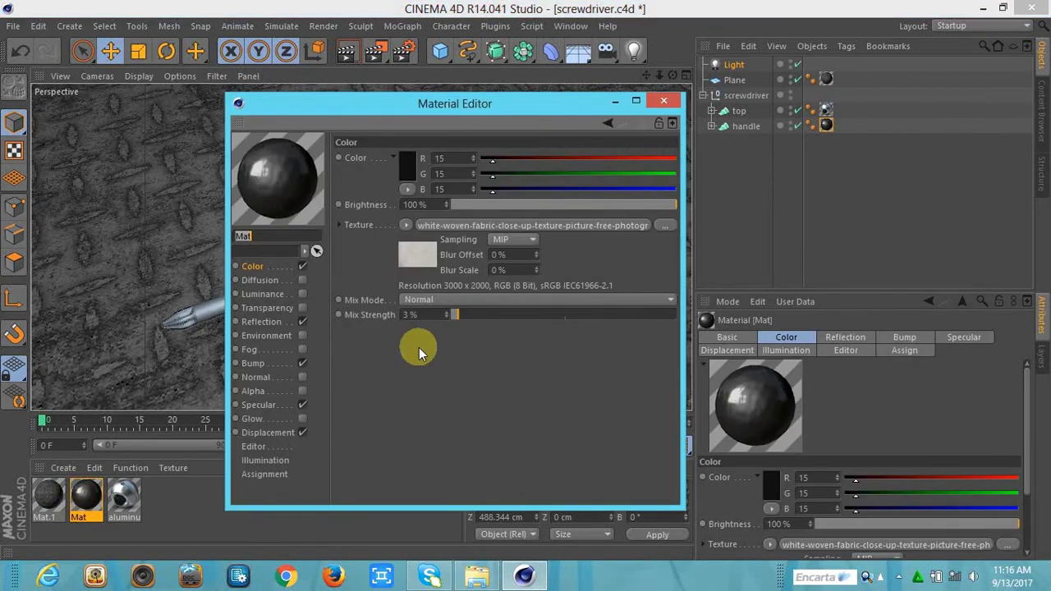
Raise floor material Mat.1's displacement strength to 84% and bump strength to 36%
left_click(671, 95)
left_click(51, 498)
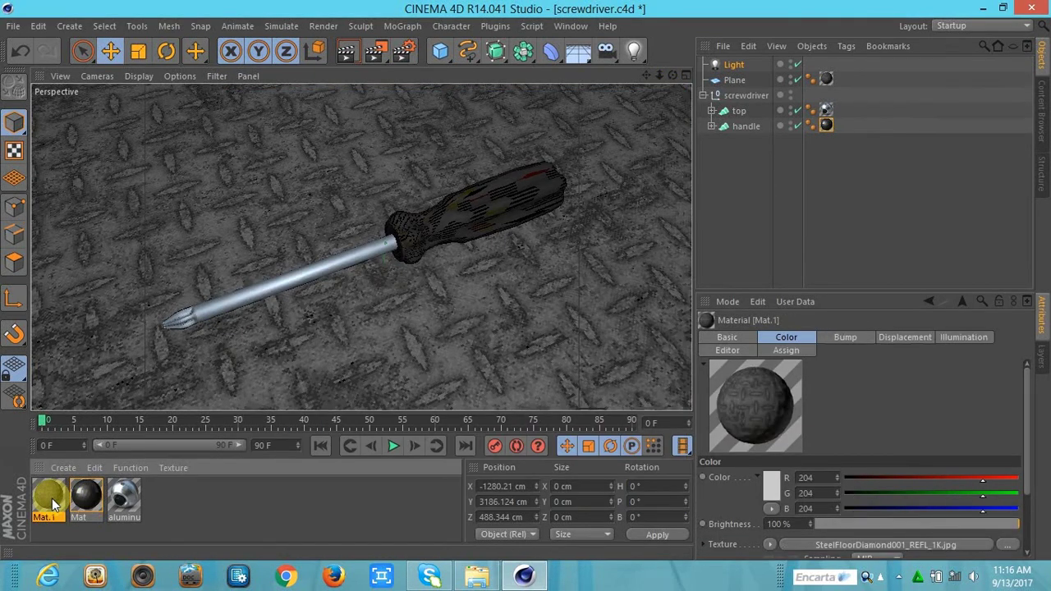
double_click(52, 500)
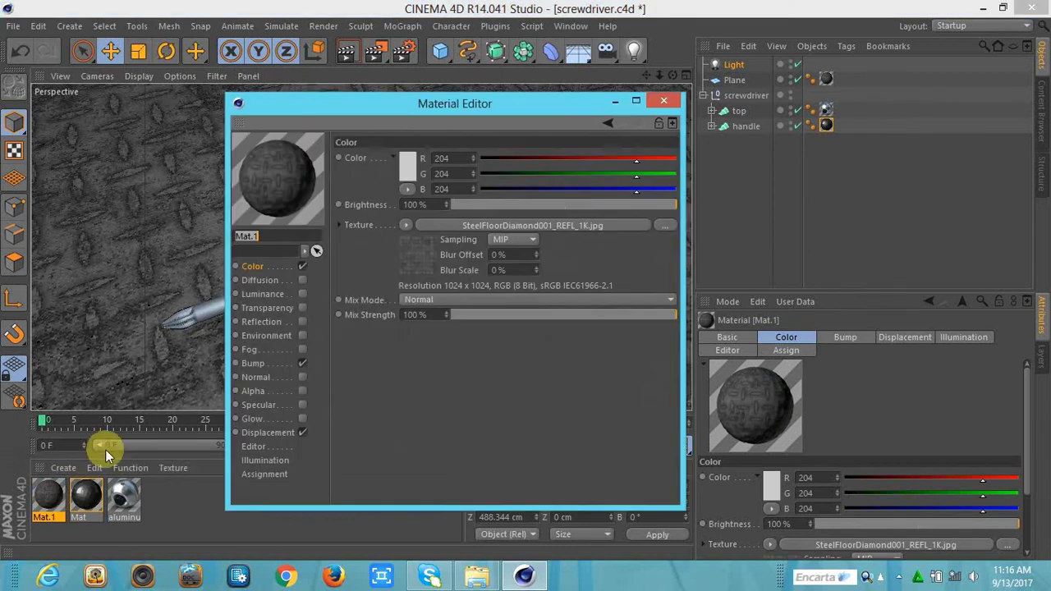
left_click(279, 433)
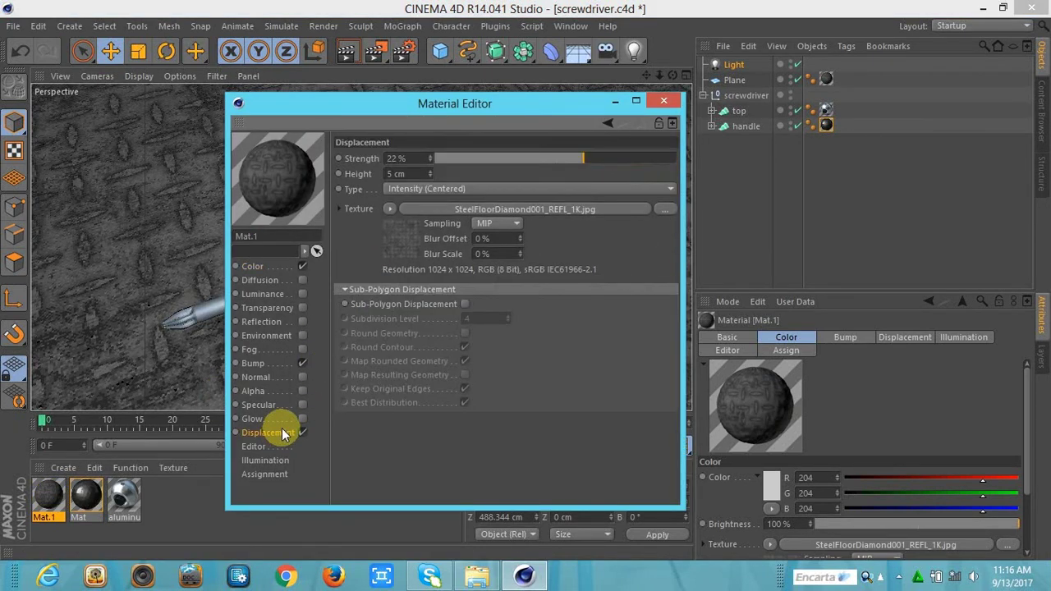
left_click_drag(589, 156, 625, 158)
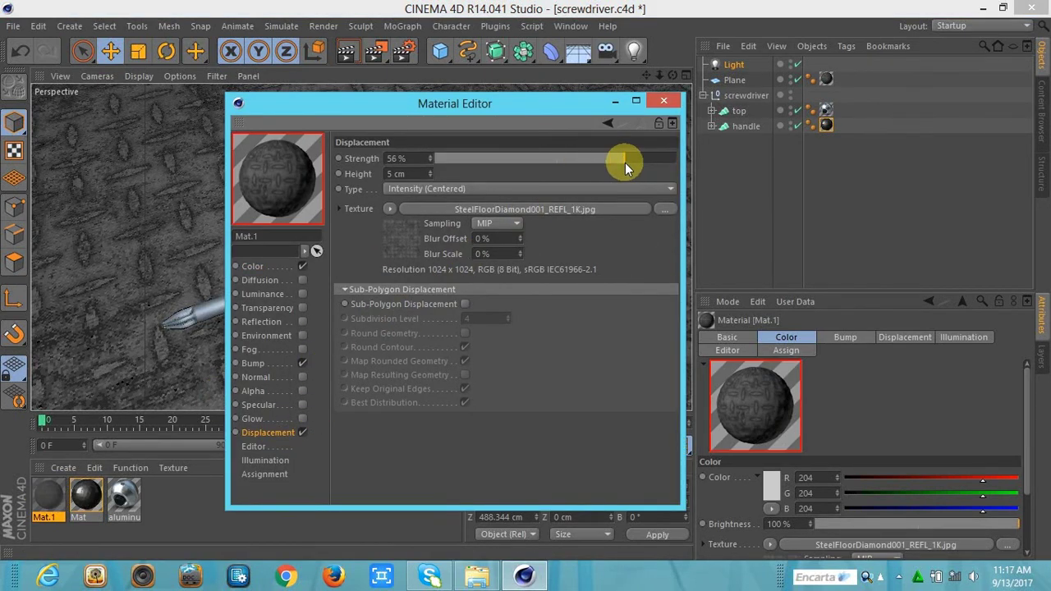
left_click_drag(625, 159, 658, 159)
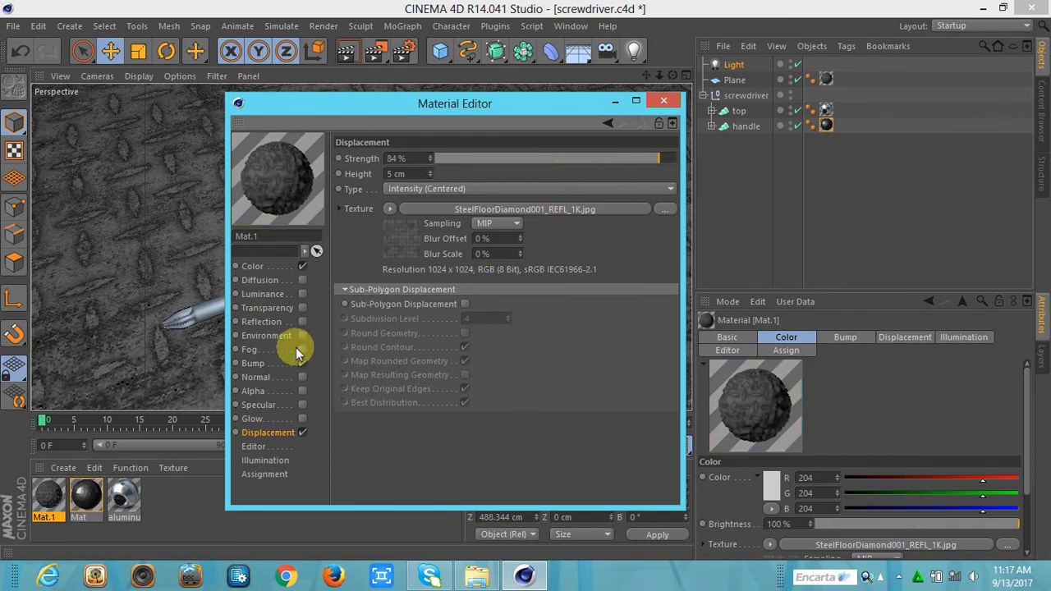
left_click(263, 363)
left_click_drag(560, 160, 603, 160)
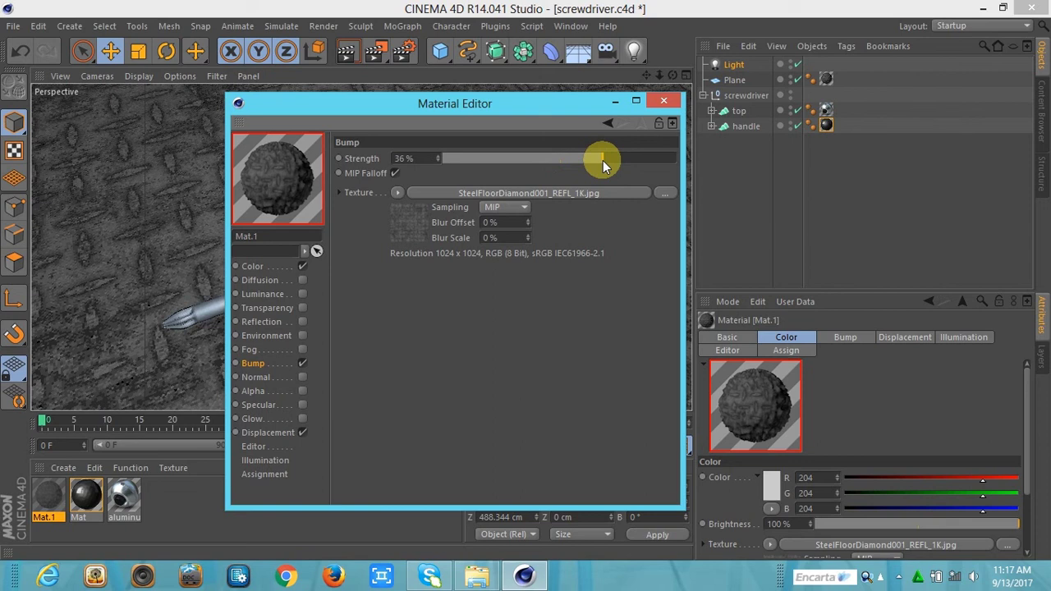
Orbit the view so the handle points lower-right and render it to the Picture Viewer
left_click(662, 104)
left_click_drag(496, 165, 633, 194, "alt")
left_click_drag(673, 75, 668, 77)
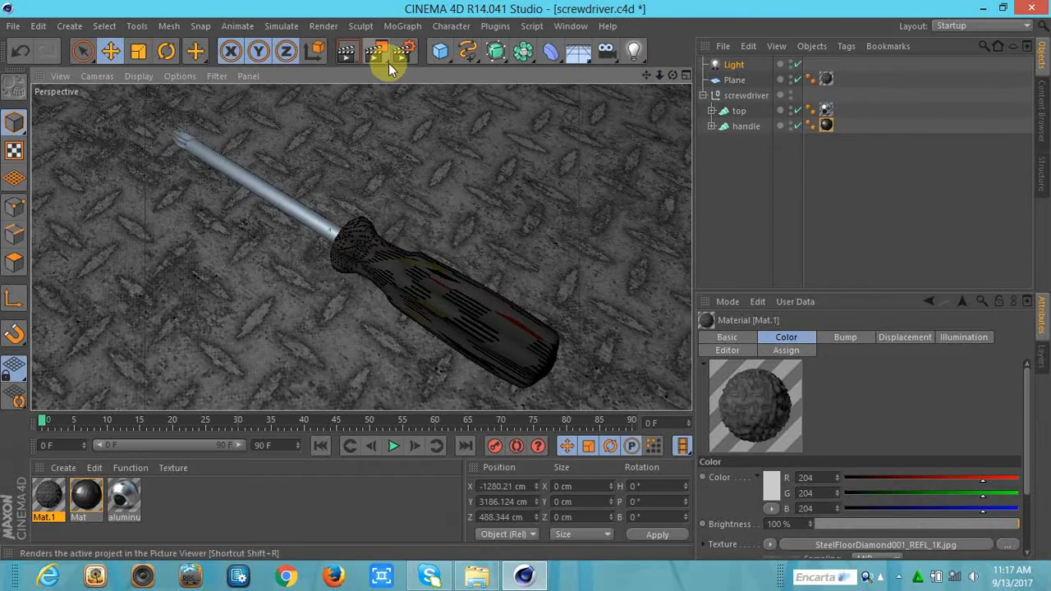
left_click_drag(391, 62, 448, 132)
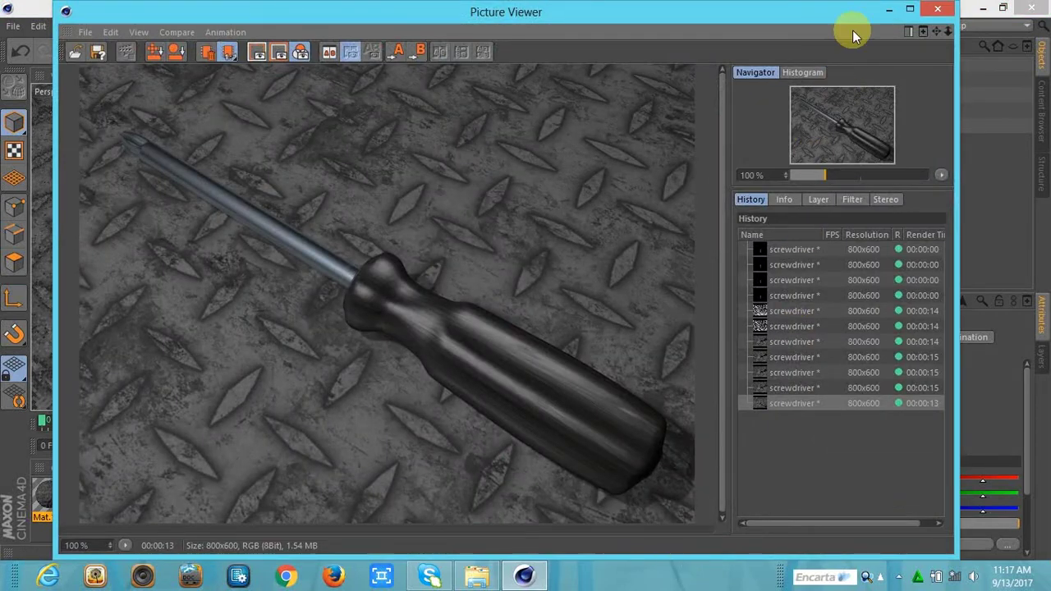
Set the handle's texture tag projection back to Cylindrical
left_click(938, 9)
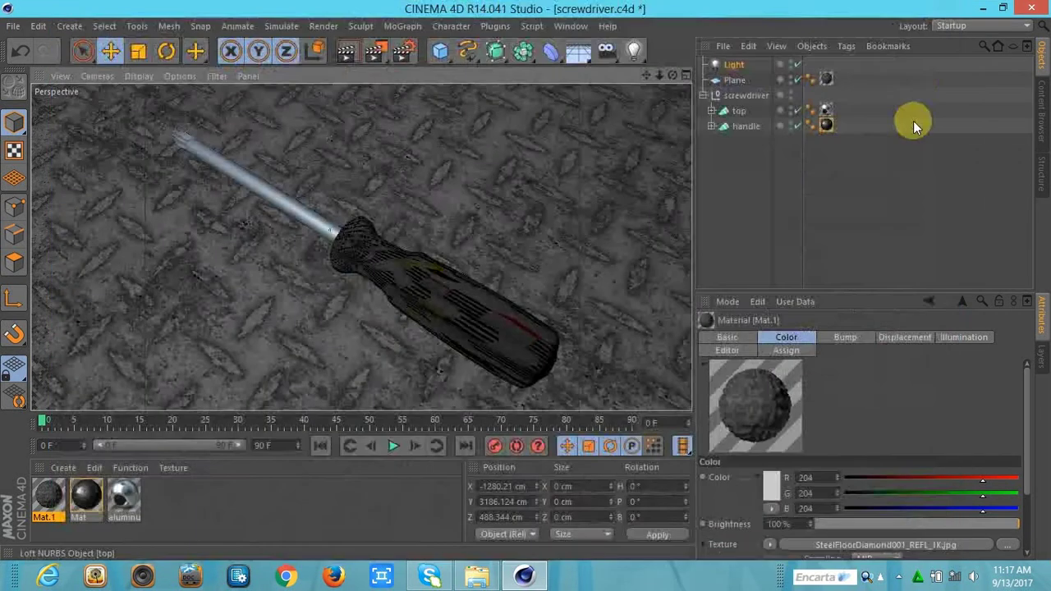
left_click(825, 128)
left_click(808, 404)
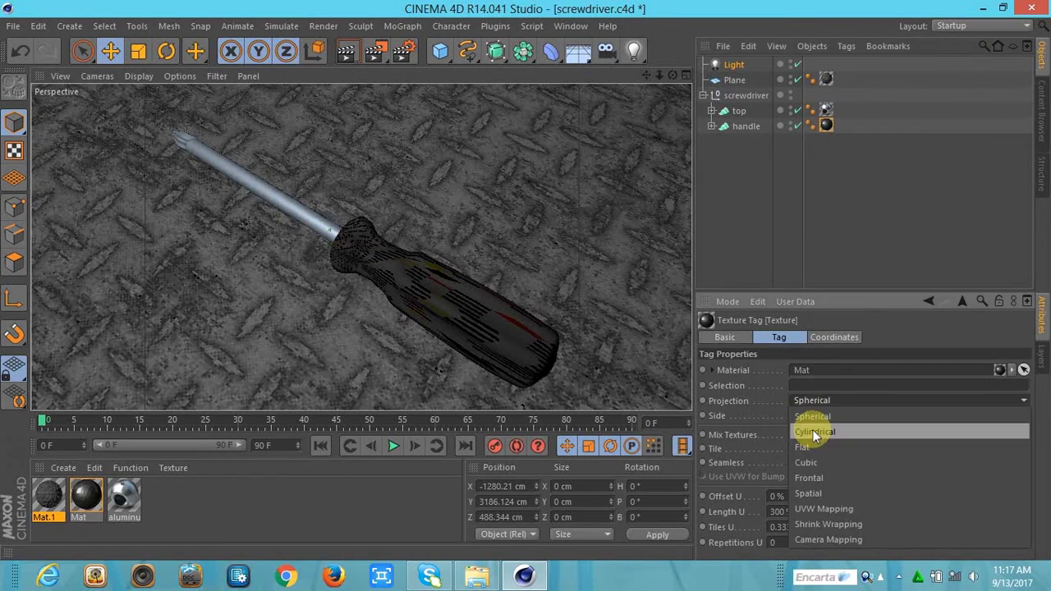
left_click(814, 434)
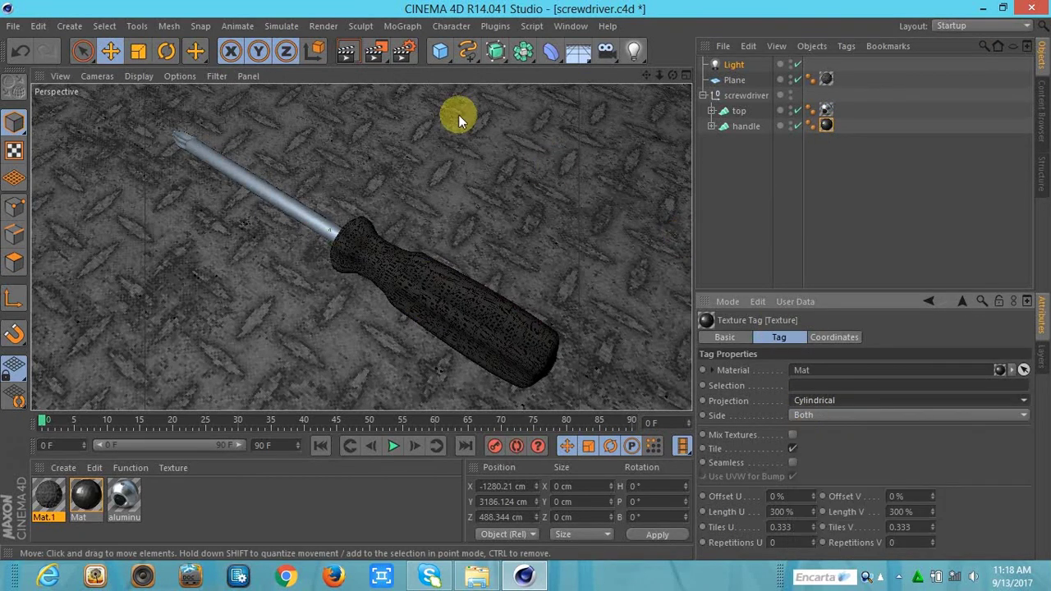
Render the scene to the Picture Viewer to confirm the mapping, then close it
left_click(387, 63)
left_click(440, 128)
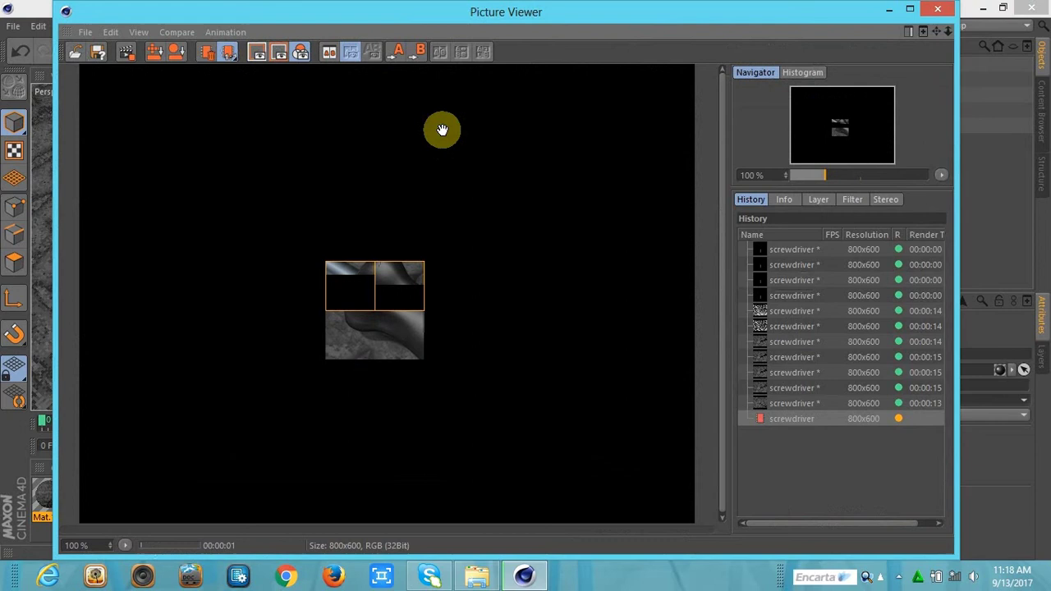
left_click(937, 9)
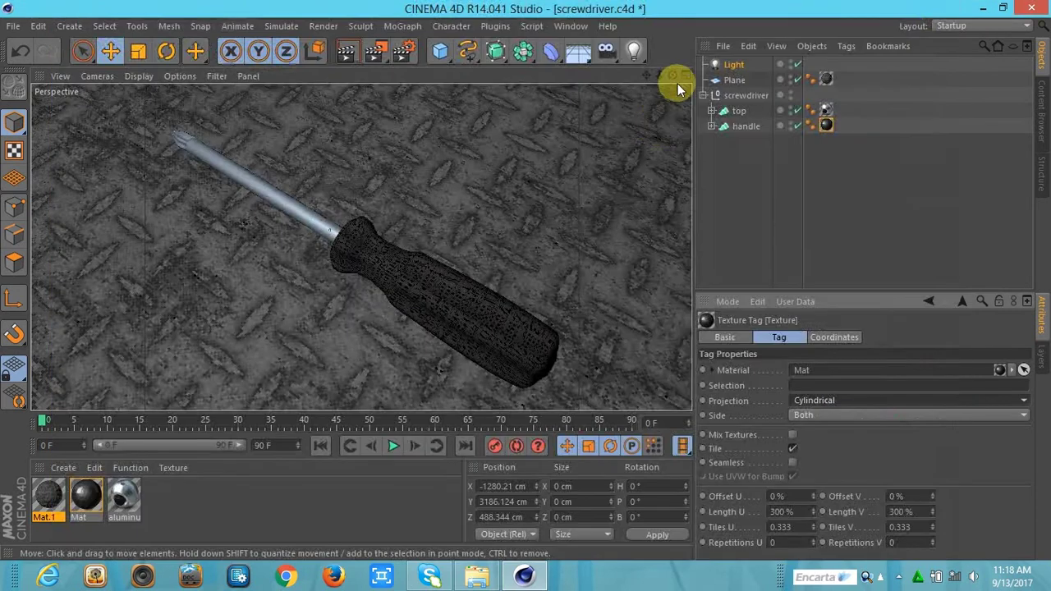
left_click(451, 68)
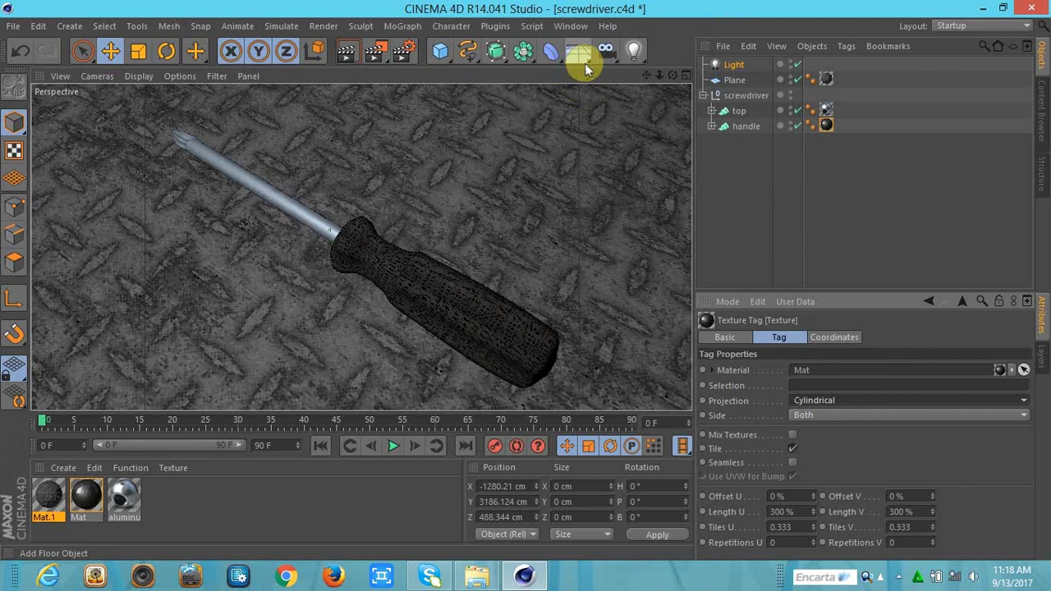
Add a Sky object to the scene and check it with a test render
left_click(586, 66)
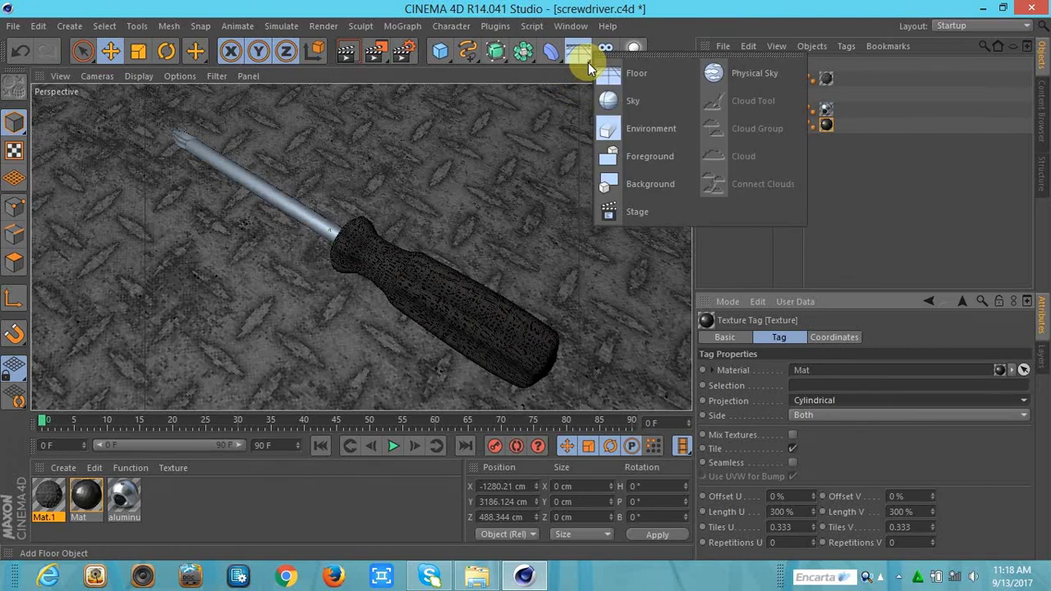
left_click(615, 97)
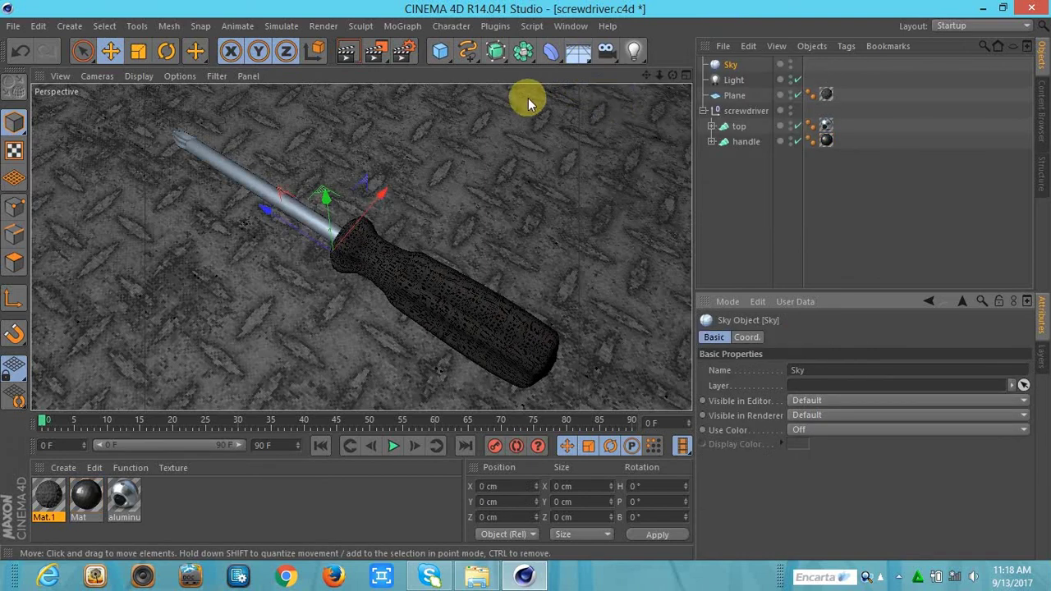
left_click_drag(384, 54, 457, 129)
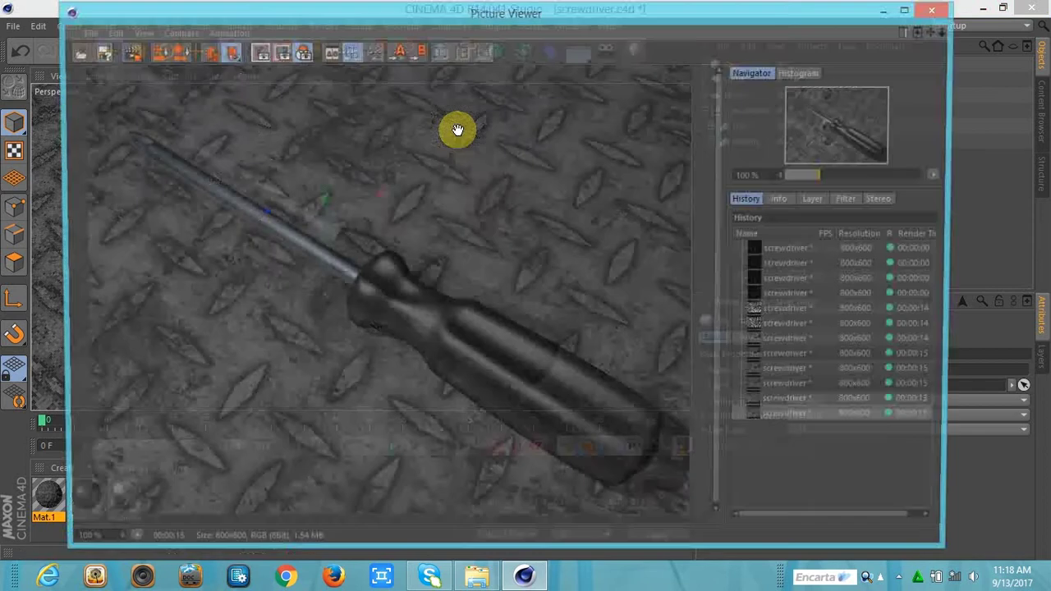
left_click(936, 11)
Create material Mat.2 and load the 1426.jpg image as its colour texture
right_click(58, 484)
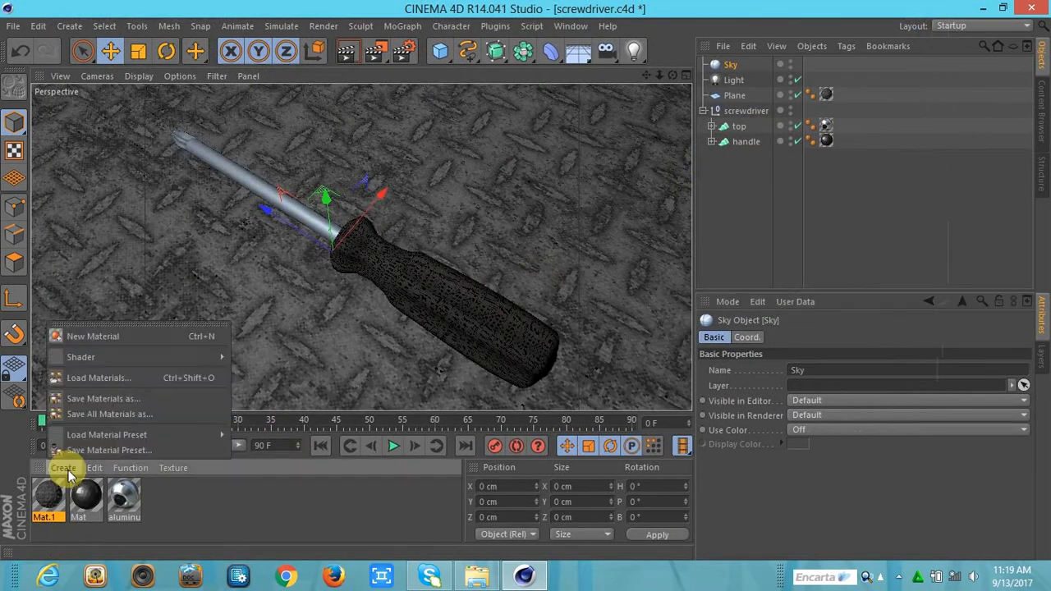
left_click(87, 338)
left_click(59, 483)
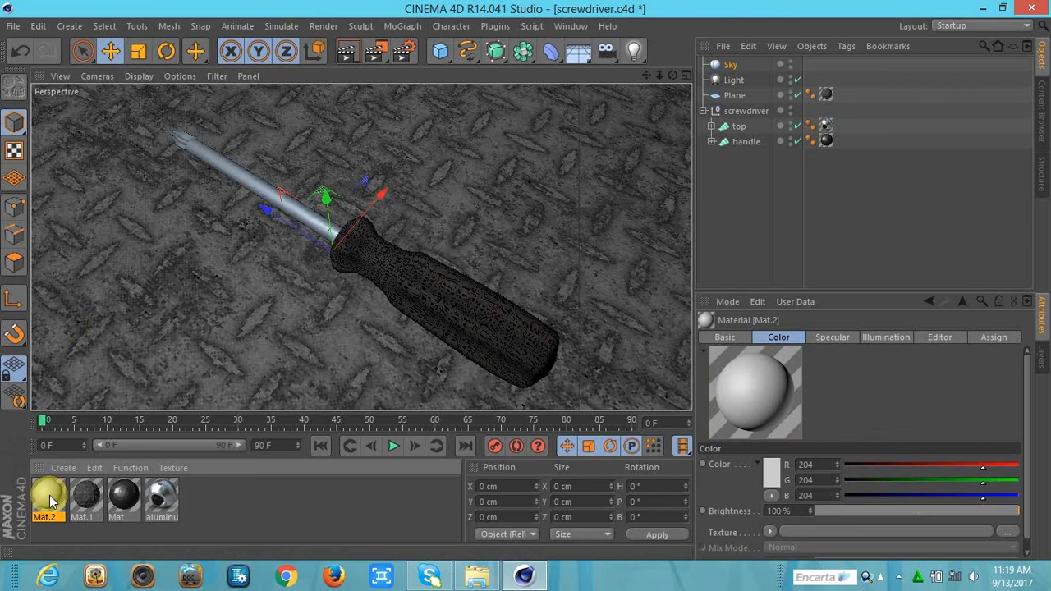
double_click(49, 495)
left_click(253, 269)
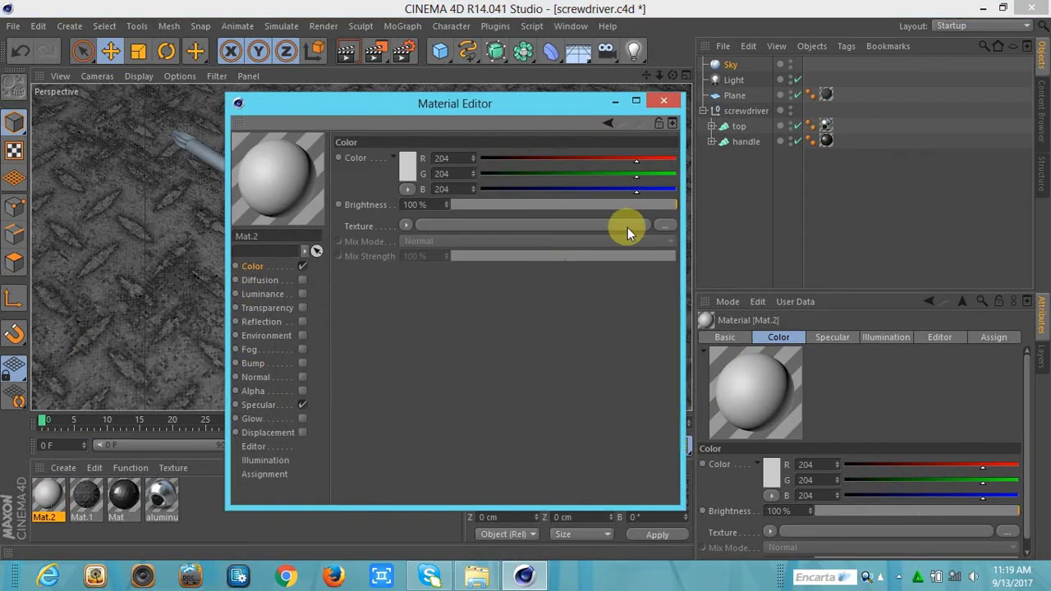
left_click(661, 225)
double_click(191, 156)
left_click(654, 105)
Apply Mat.2 to the Sky object and test-render the scene
left_click_drag(35, 497, 716, 64)
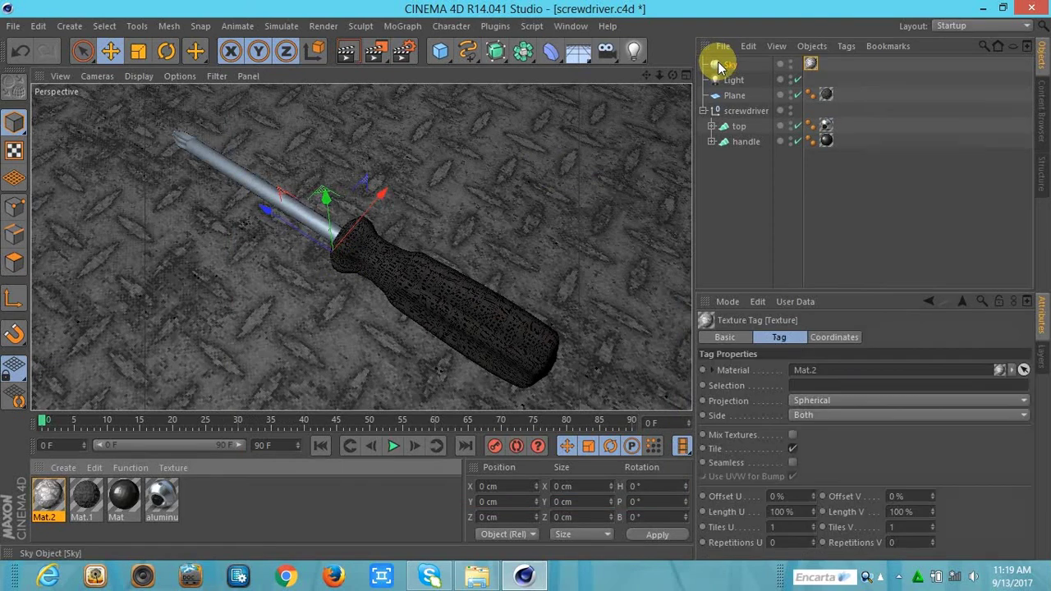
left_click(386, 63)
left_click(436, 129)
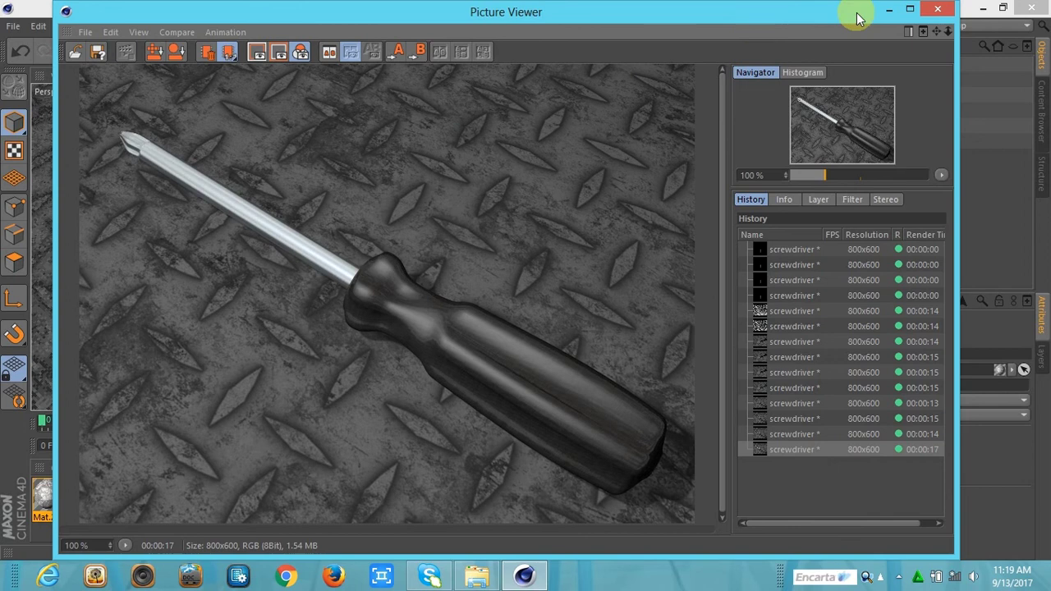
left_click(938, 9)
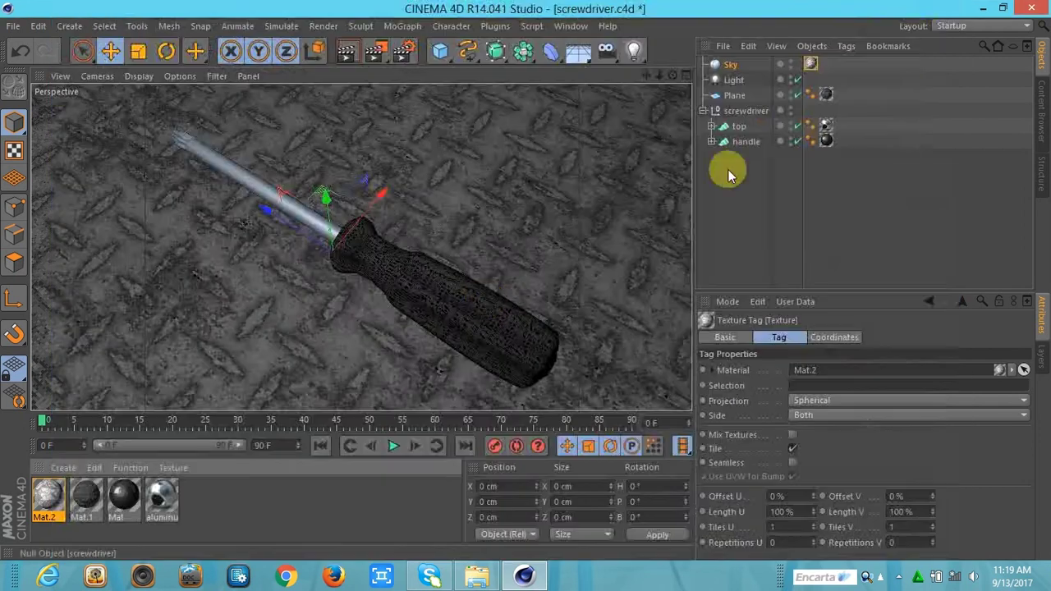
Create material Mat.3 with a light blue-grey colour of 195/206/213
left_click(60, 470)
left_click(76, 339)
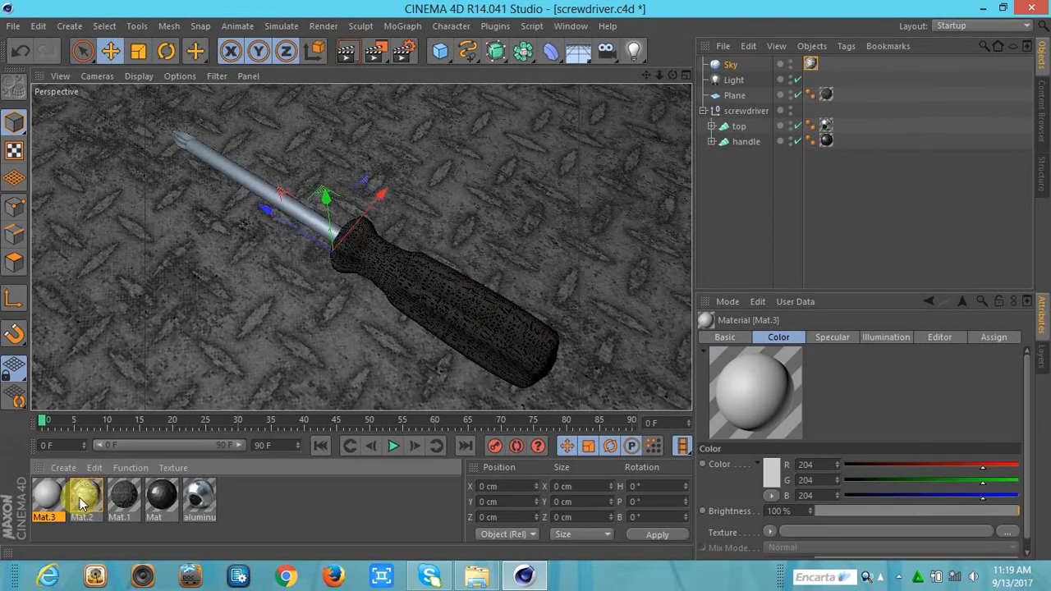
double_click(51, 497)
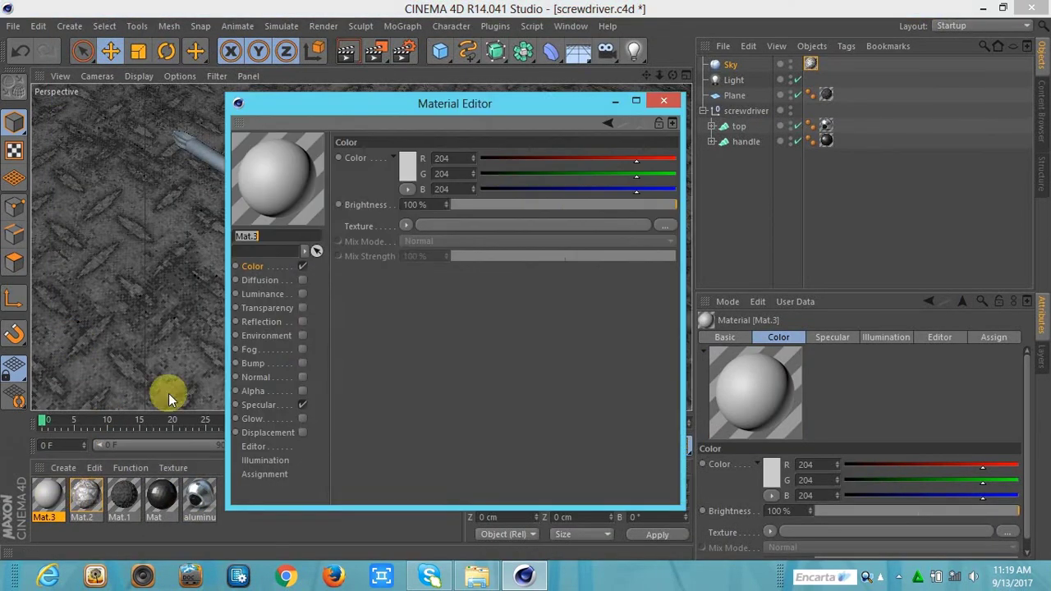
left_click(403, 183)
left_click(319, 140)
left_click_drag(319, 137, 318, 140)
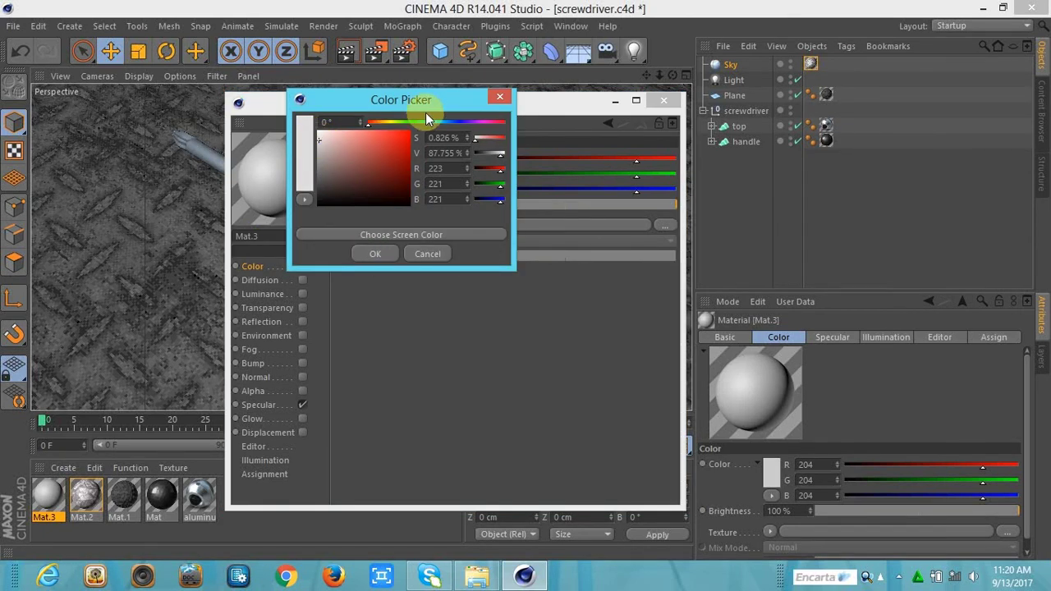
left_click_drag(434, 122, 446, 124)
left_click_drag(340, 153, 327, 146)
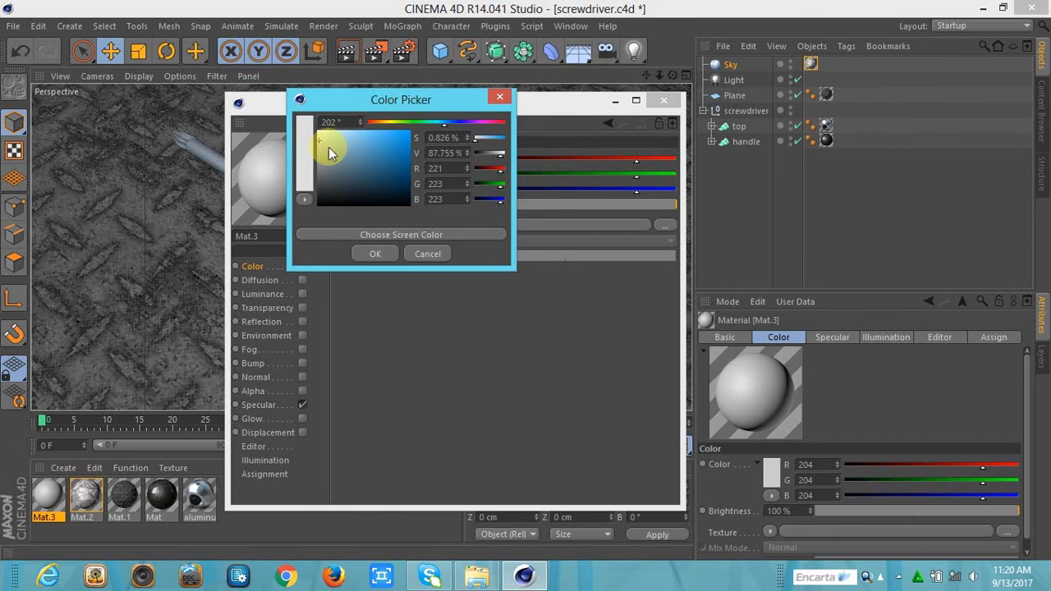
left_click(372, 254)
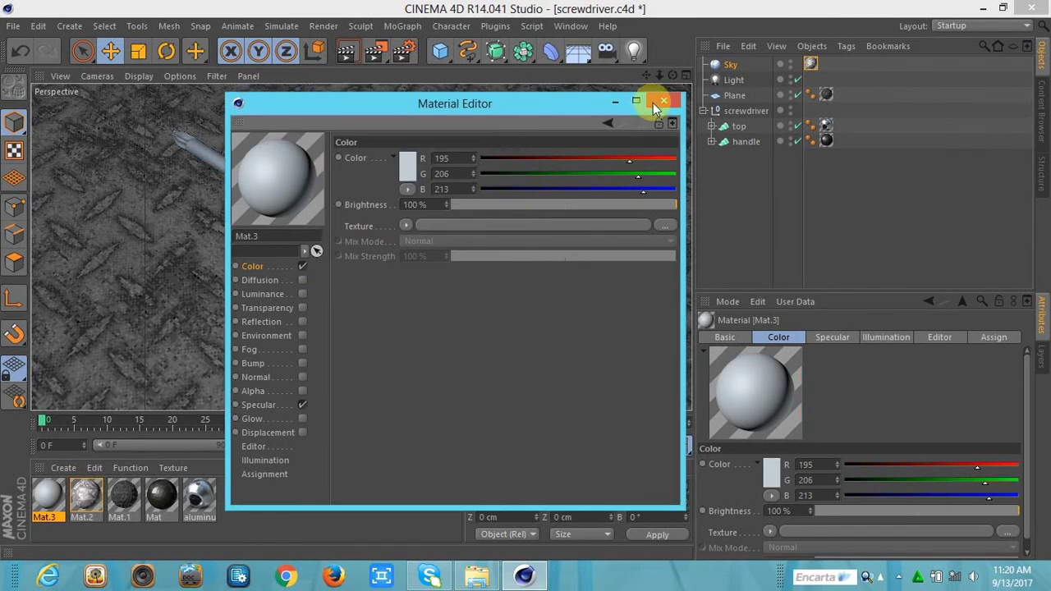
left_click(662, 103)
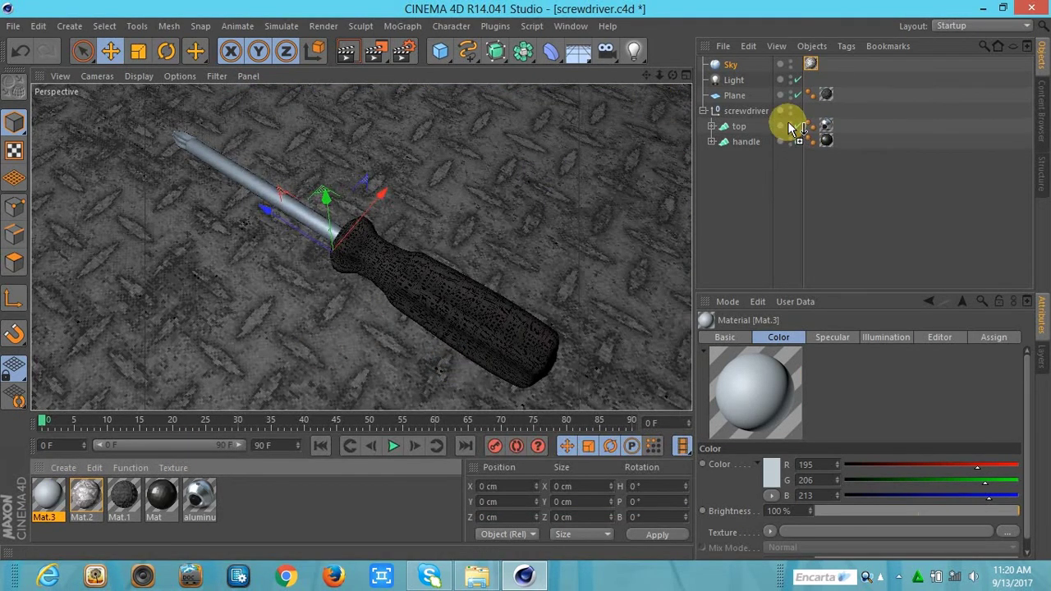
Apply Mat.3 to the Plane floor and check it in a test render
left_click_drag(47, 505, 725, 97)
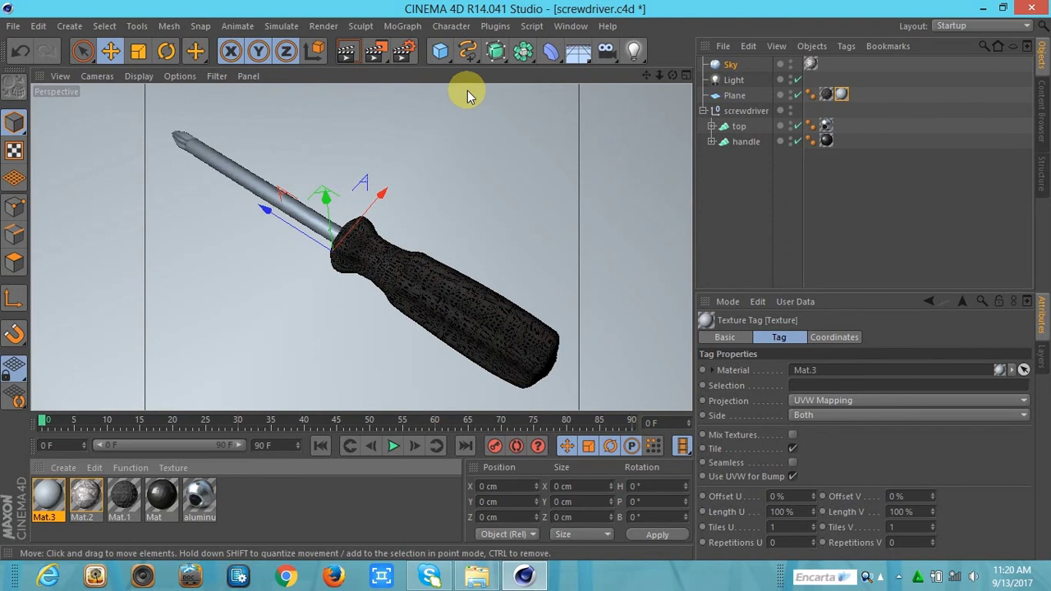
left_click(378, 56)
left_click(463, 133)
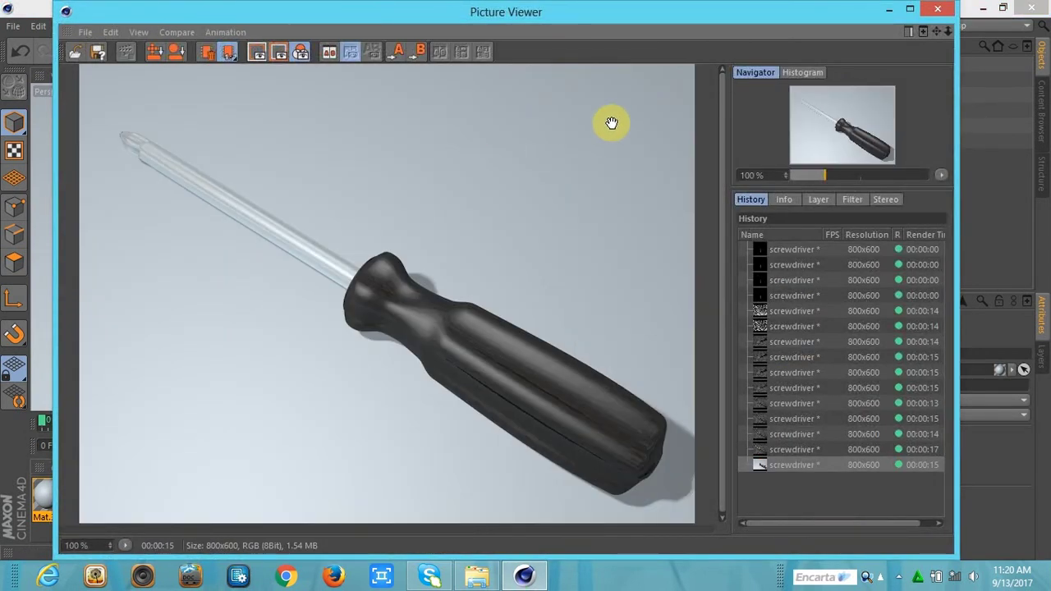
left_click(942, 10)
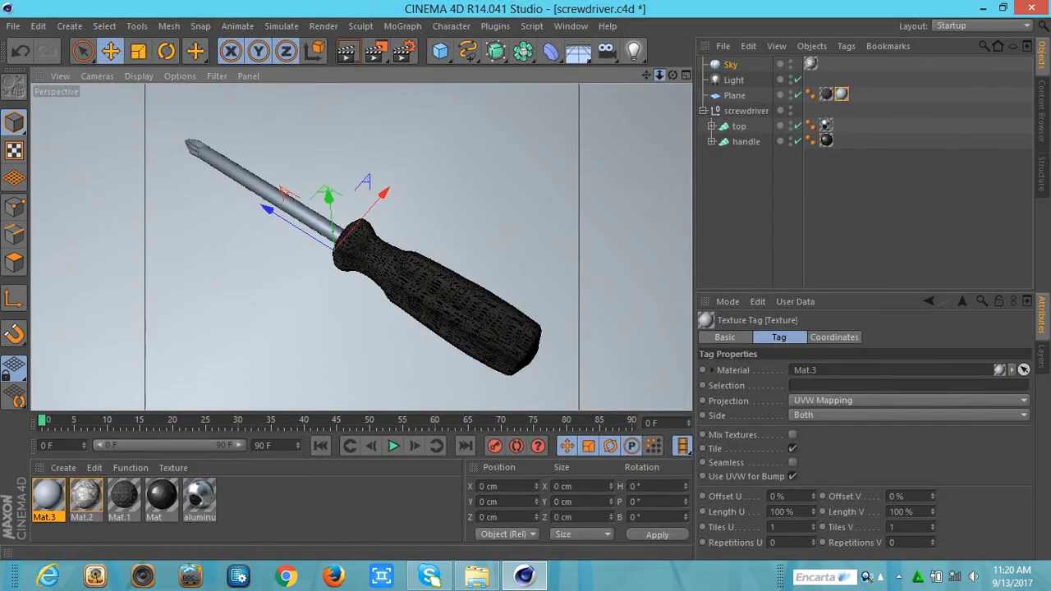
Set handle material Mat's colour texture to Multiply mix mode at 54% strength
double_click(162, 497)
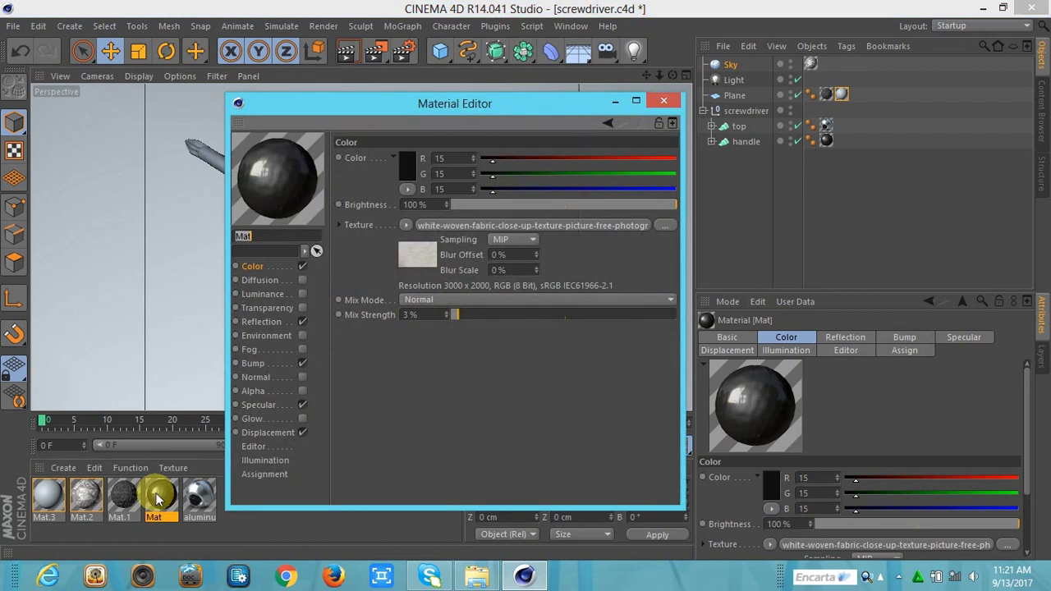
mouse_move(456, 315)
left_mouse_down()
mouse_move(491, 324)
mouse_move(460, 318)
left_mouse_up()
left_click(460, 301)
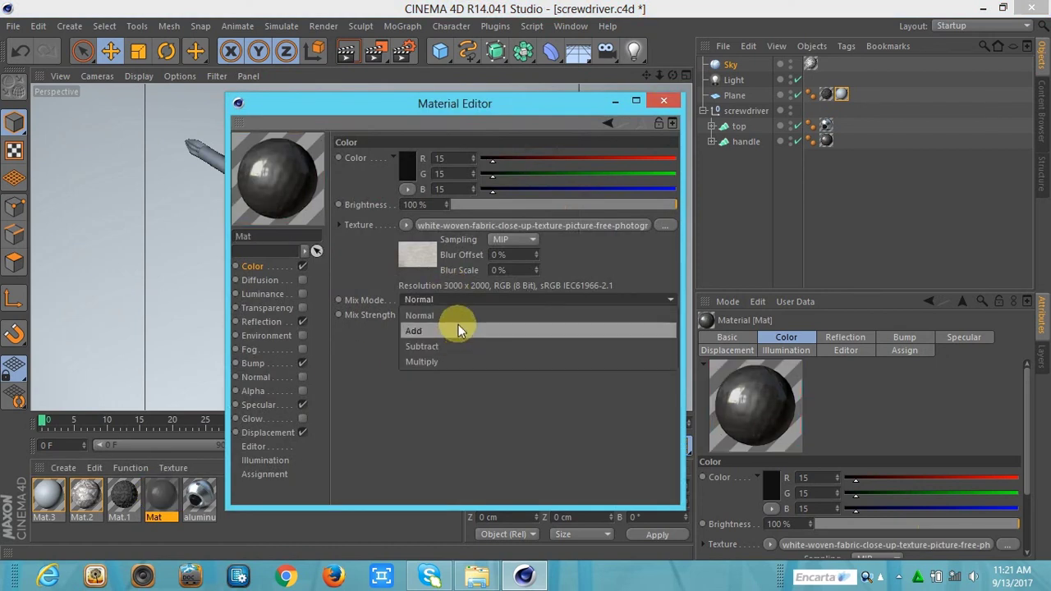
left_click(458, 327)
left_click(457, 300)
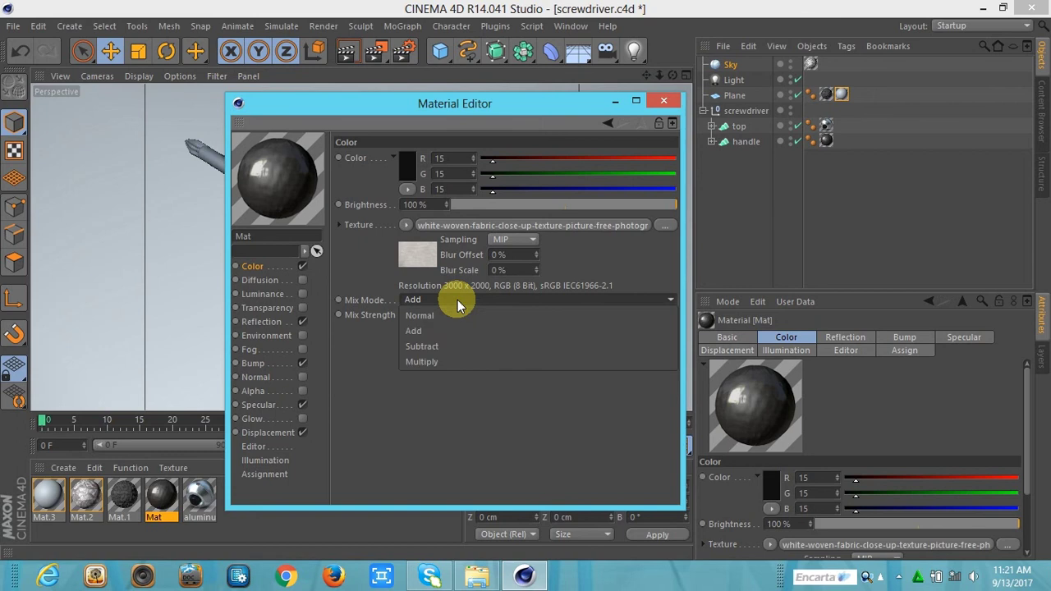
left_click(421, 361)
left_click_drag(478, 318, 573, 325)
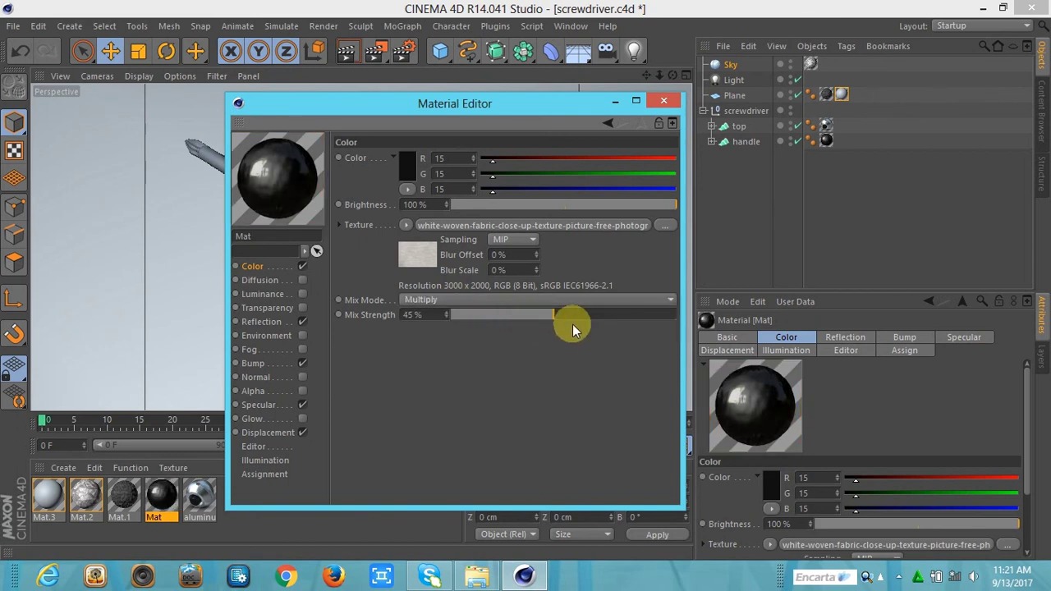
left_click(665, 102)
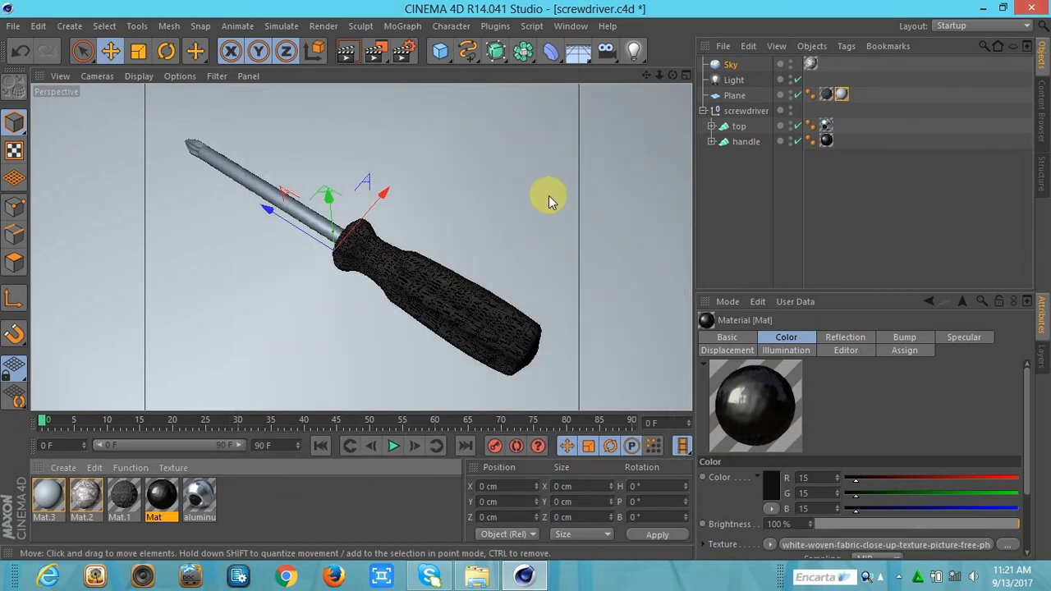
Make floor material Mat.3 pure white 255/255/255, save the project, and render it
left_click(53, 494)
double_click(53, 494)
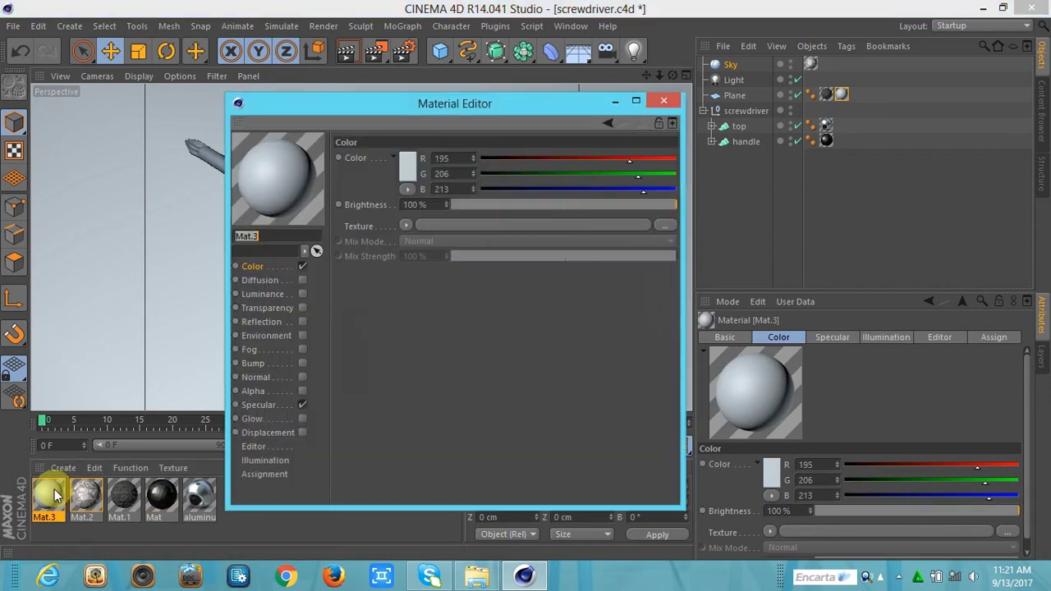
left_click(403, 175)
left_click_drag(341, 176, 318, 125)
left_click(375, 249)
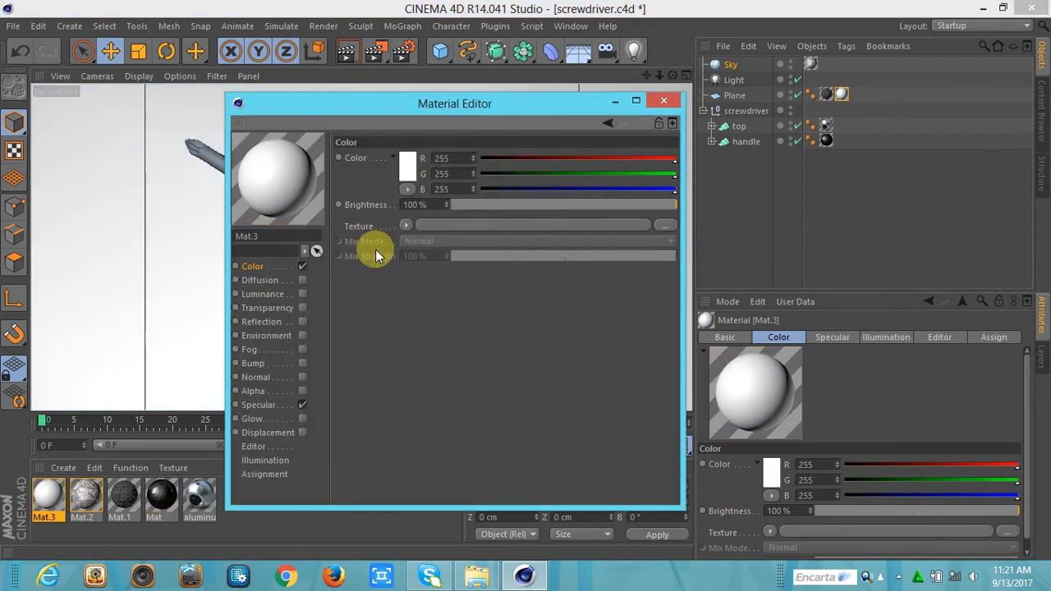
left_click(662, 101)
key("ctrl+s")
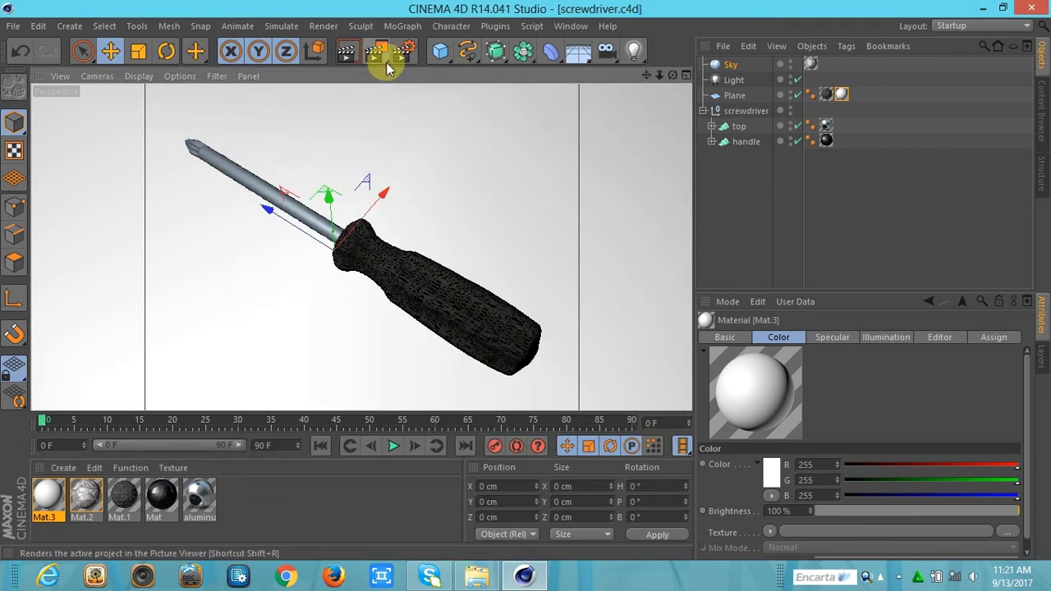
left_click_drag(386, 62, 440, 126)
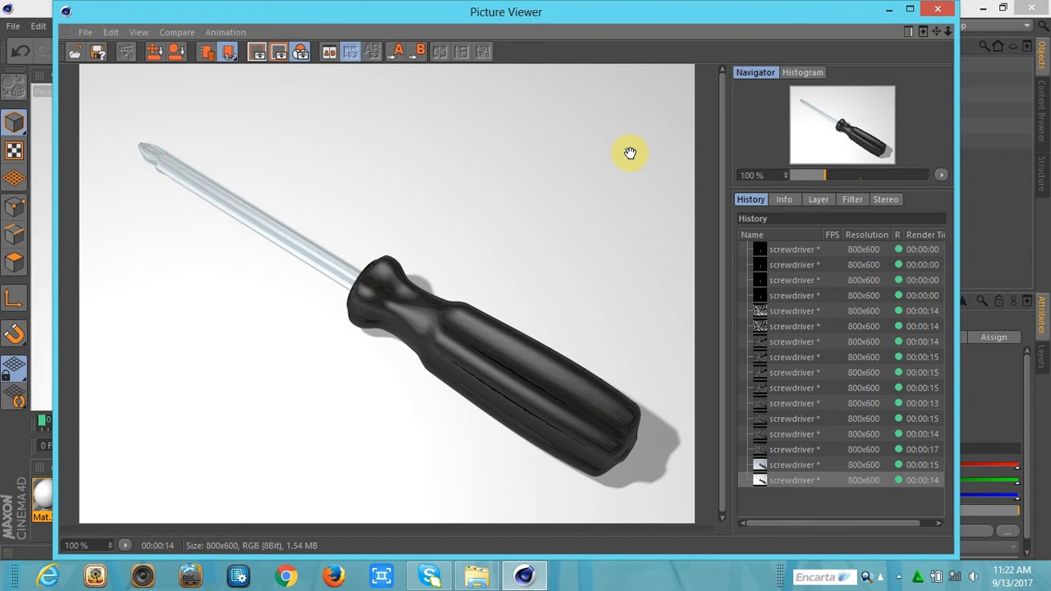
Save the render as JPEG screwdriver.jpg in the Screwdriver folder and close the Picture Viewer
left_click(97, 52)
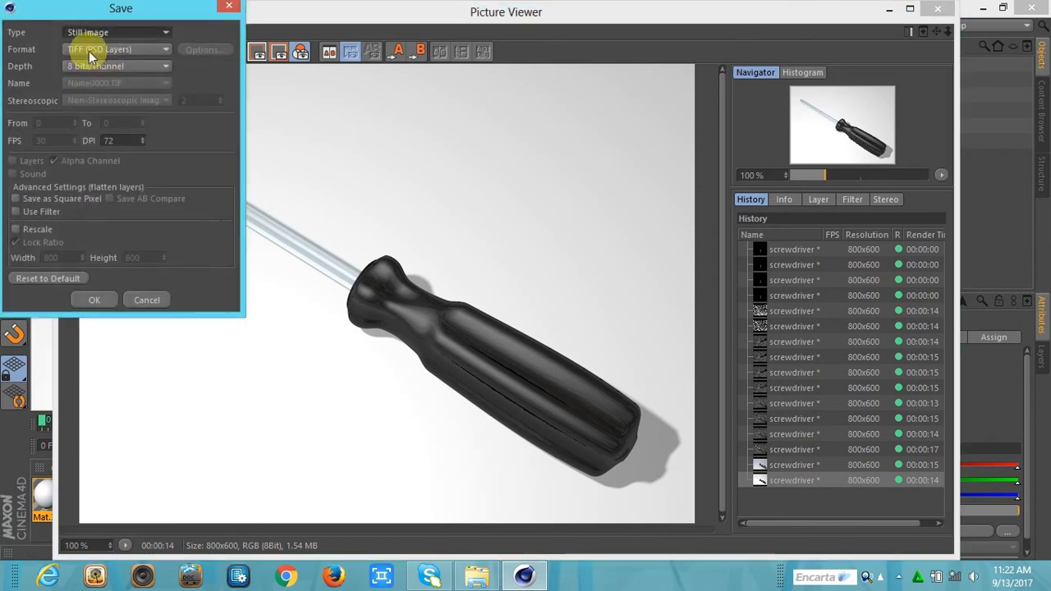
left_click(89, 51)
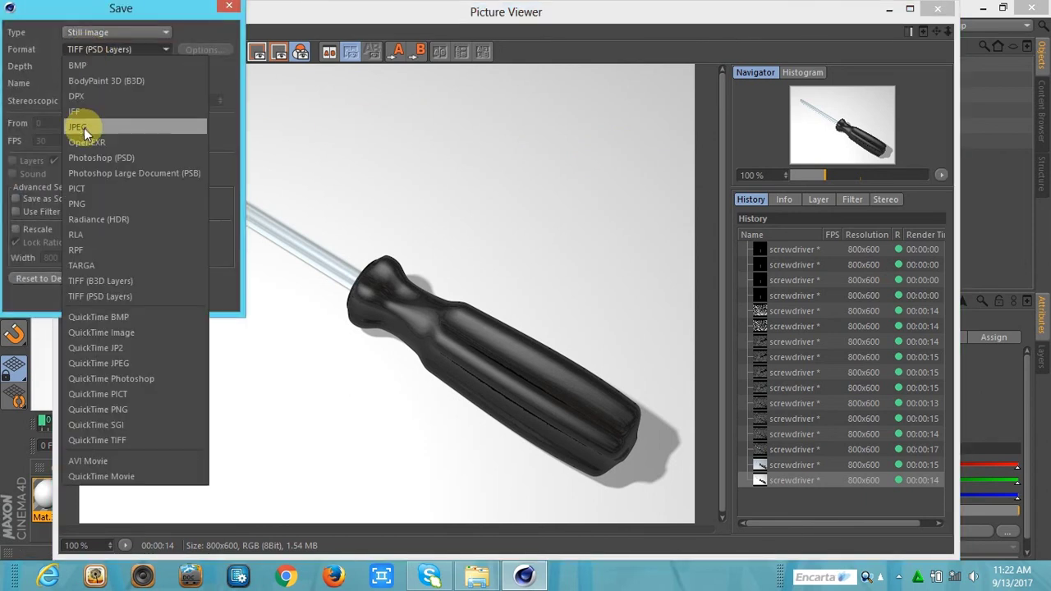
left_click(84, 127)
left_click(94, 297)
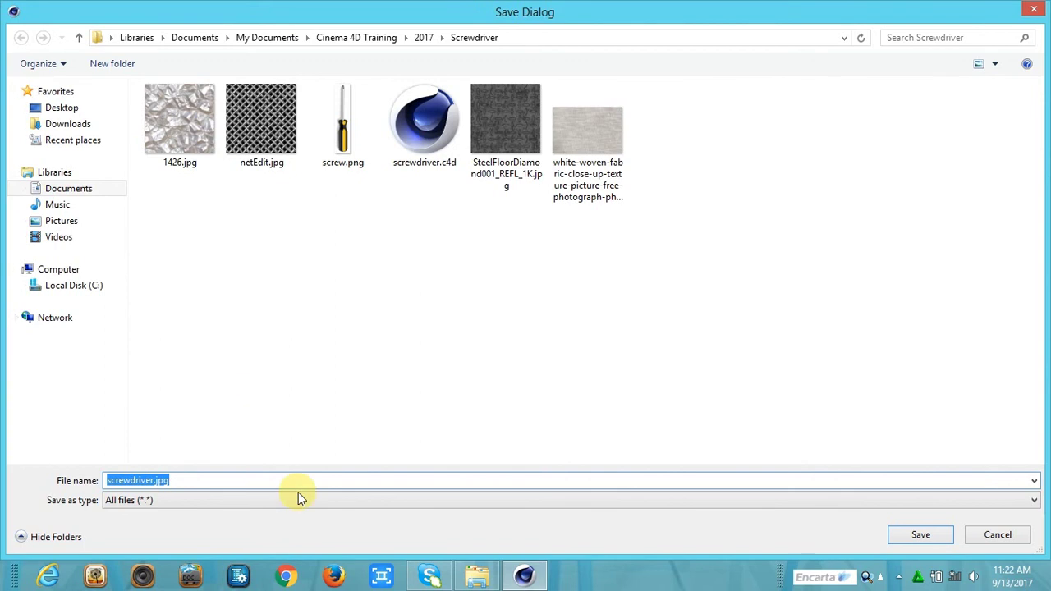
left_click(922, 538)
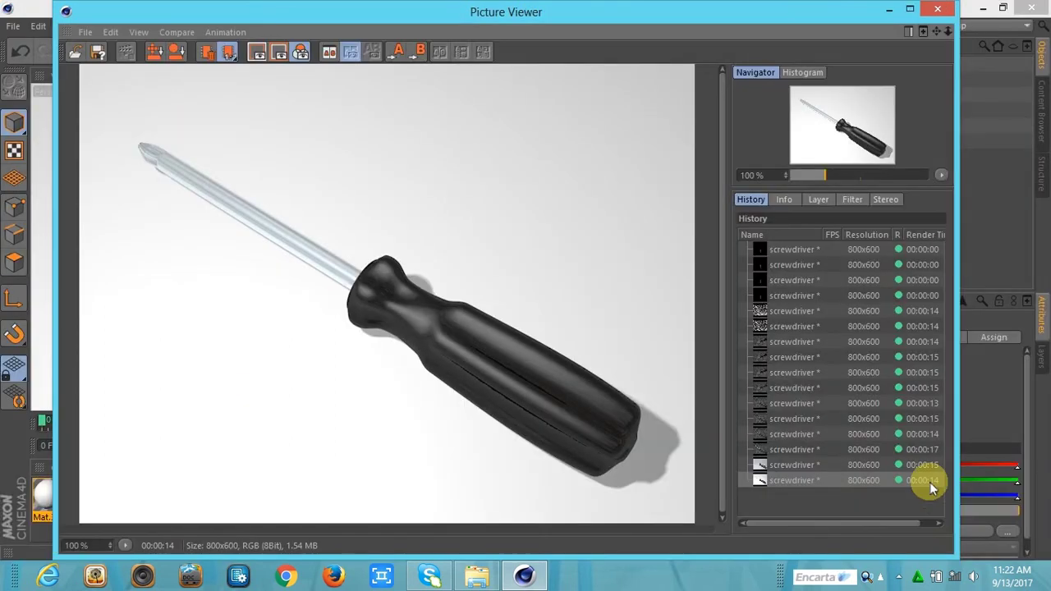
left_click(938, 8)
left_click(18, 27)
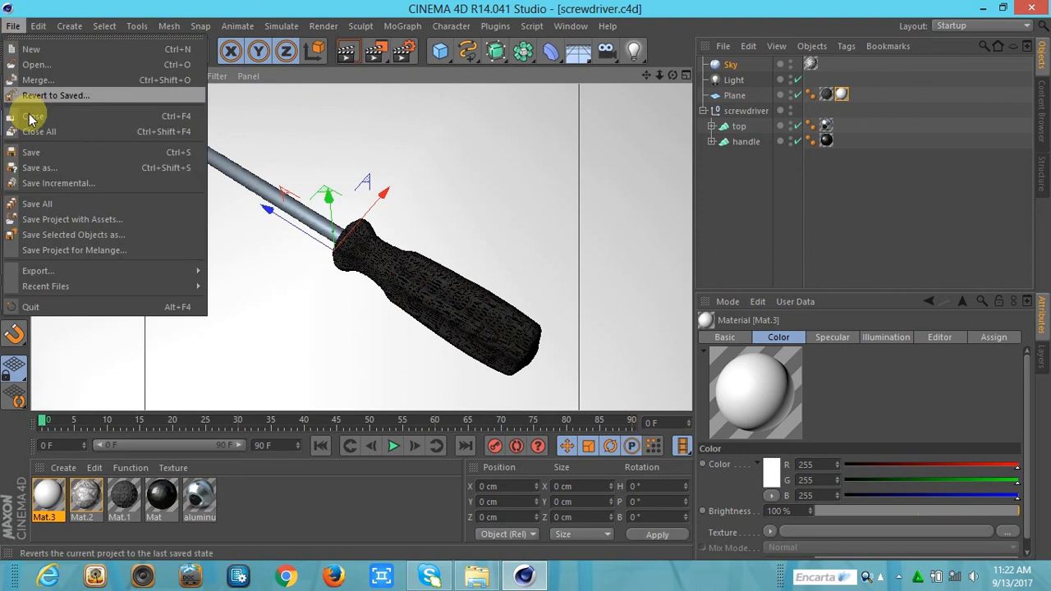